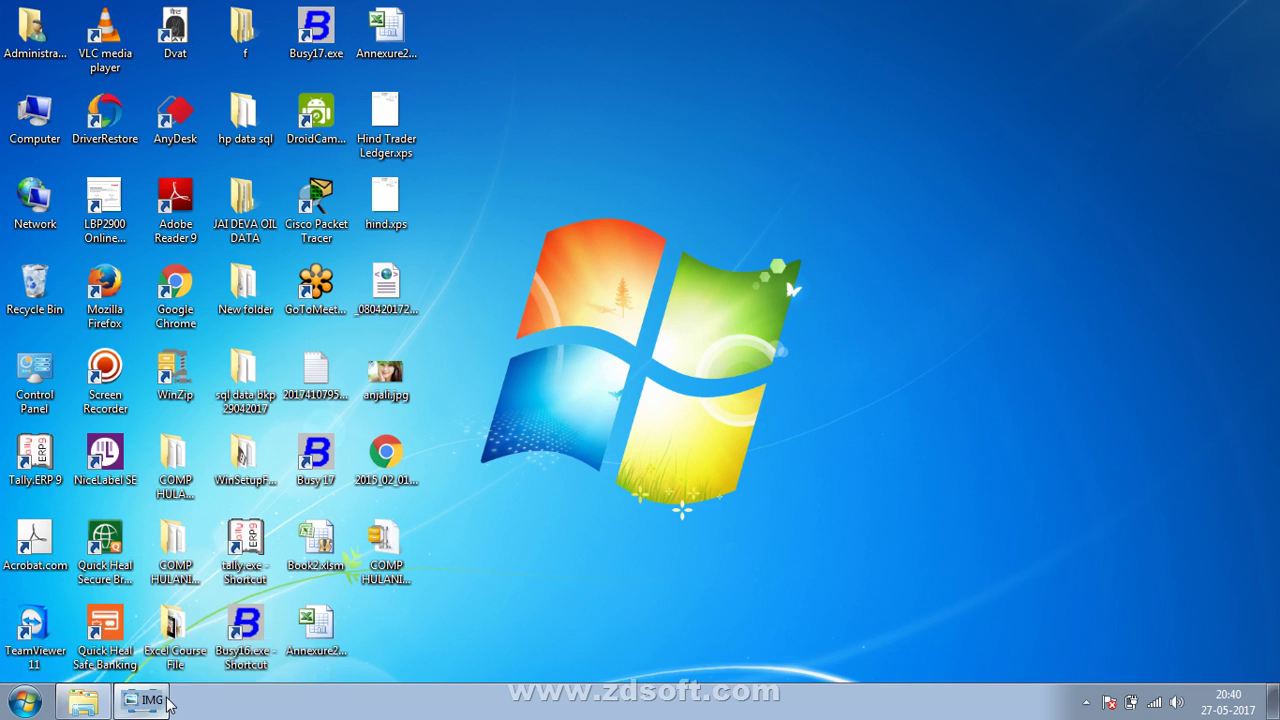
click(1209, 11)
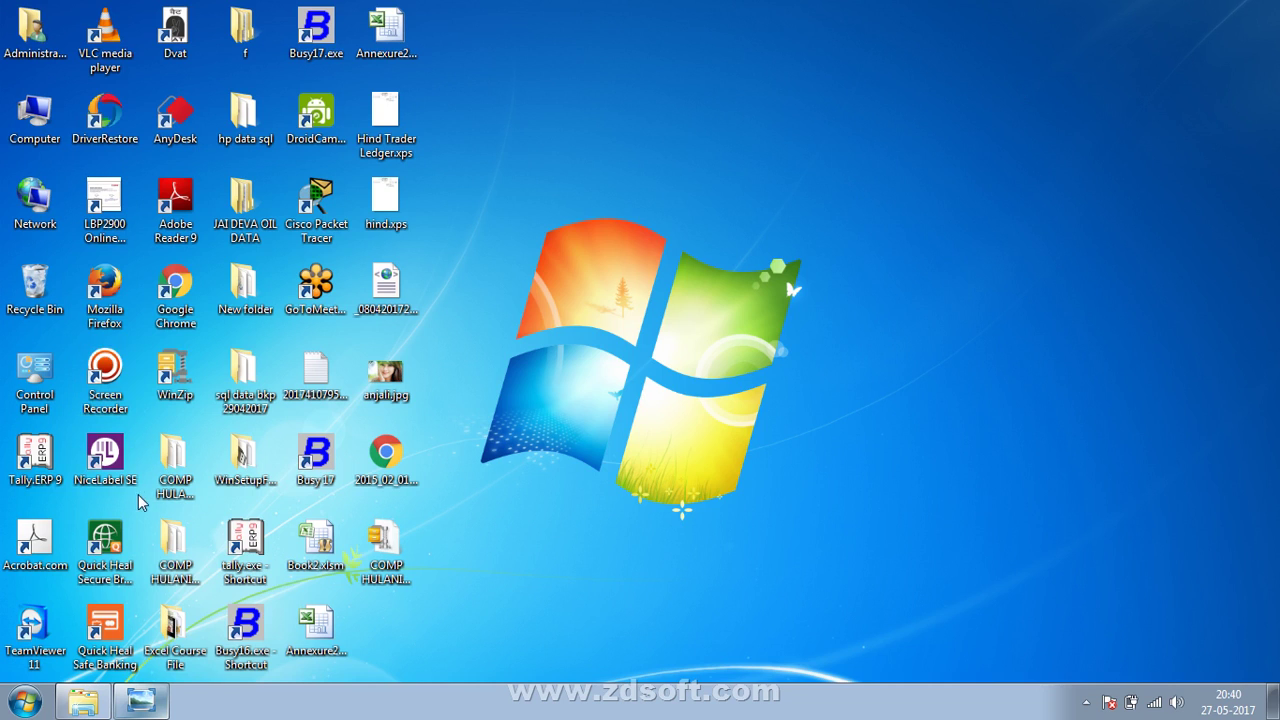
click(1086, 703)
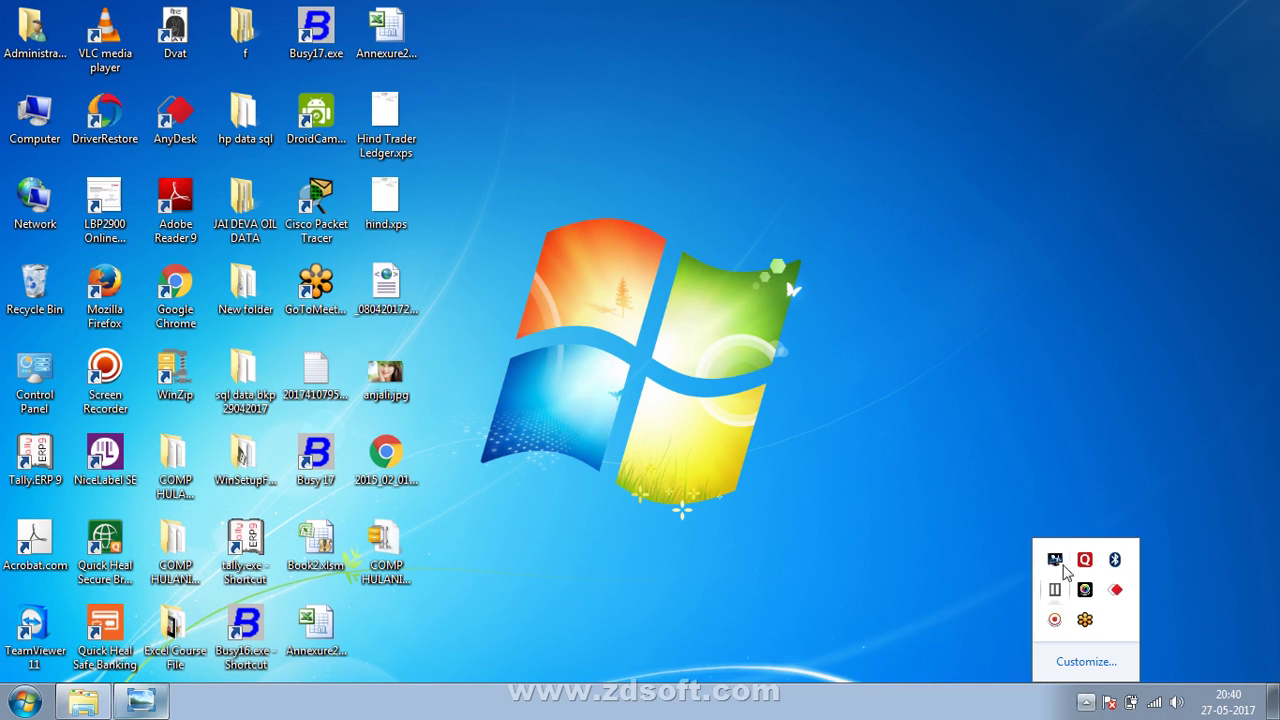
click(1025, 456)
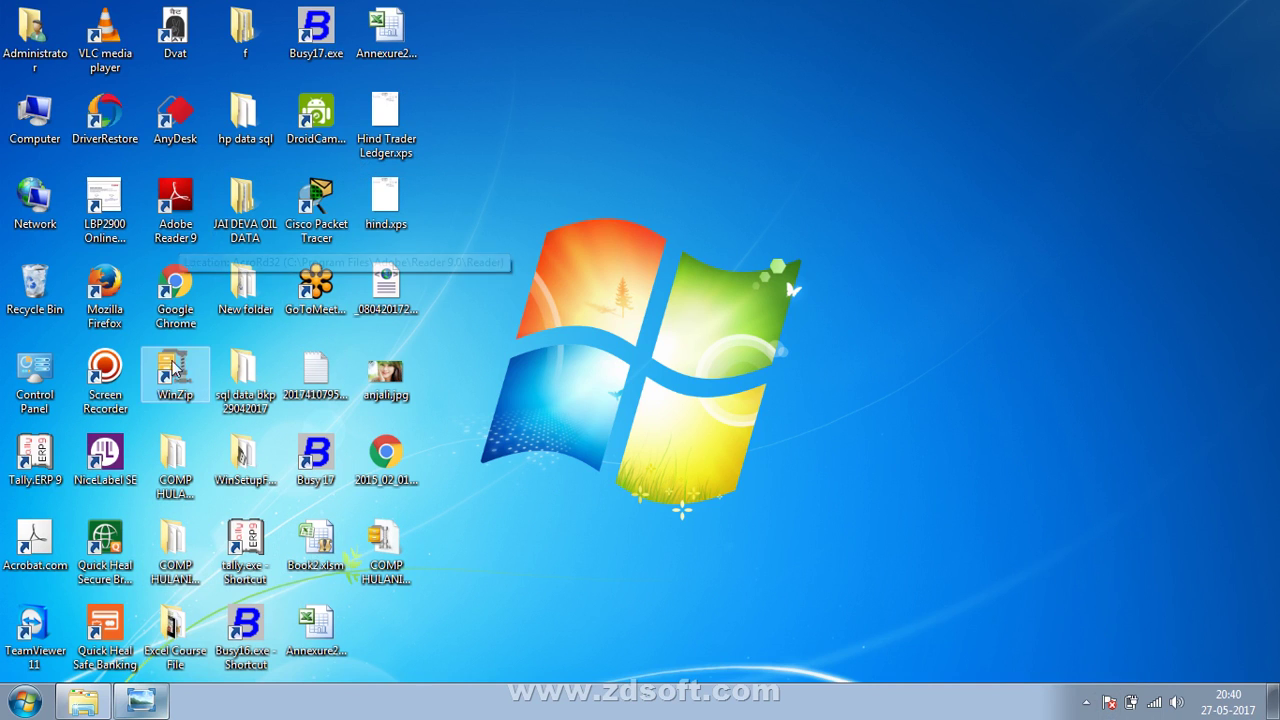
Launch Tally.ERP 9 in Educational Mode and shut the loaded DEMO COMPANY.
drag(34, 458, 899, 145)
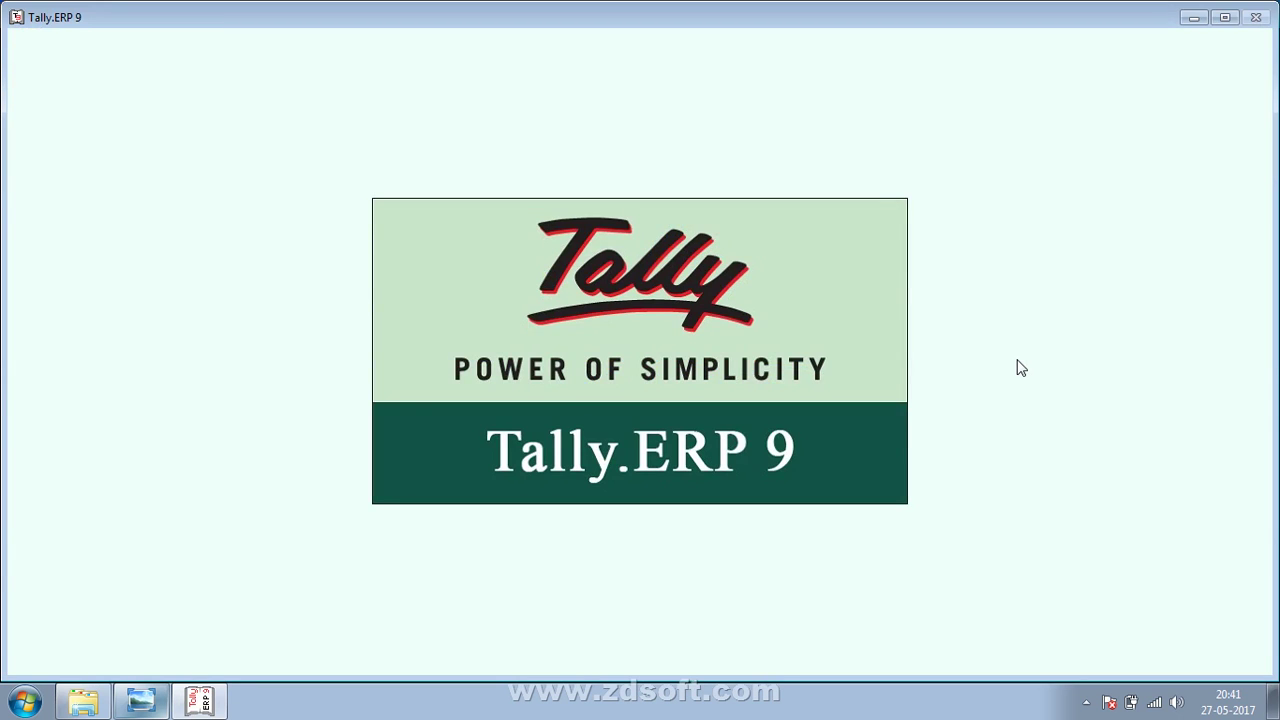
key(w)
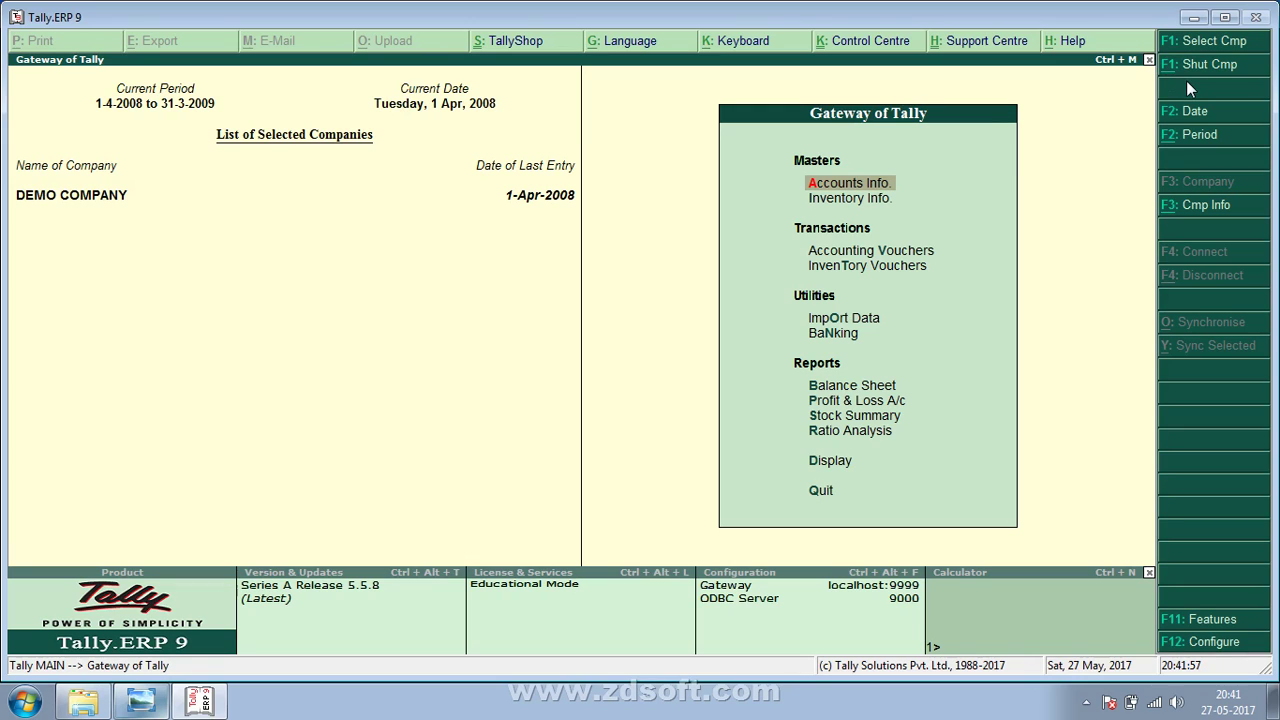
key(alt+F1)
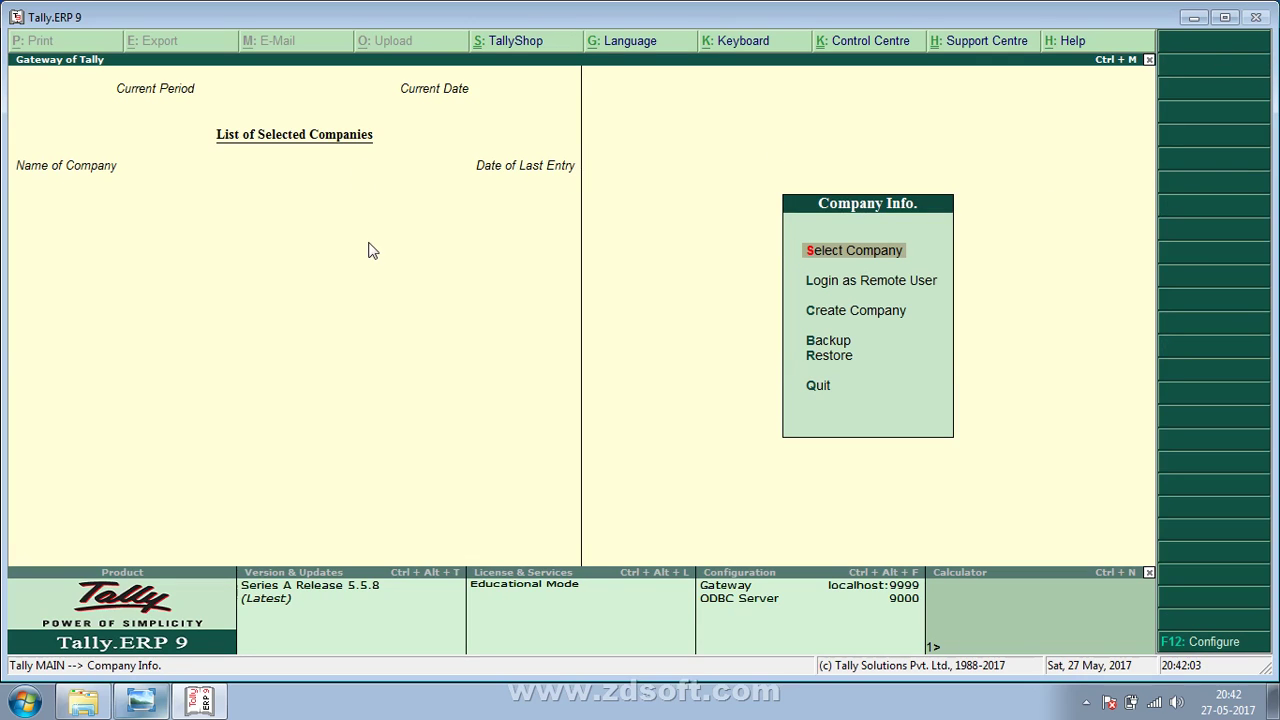
Start selecting a company and set the data path to D:\DATA.
key(Return)
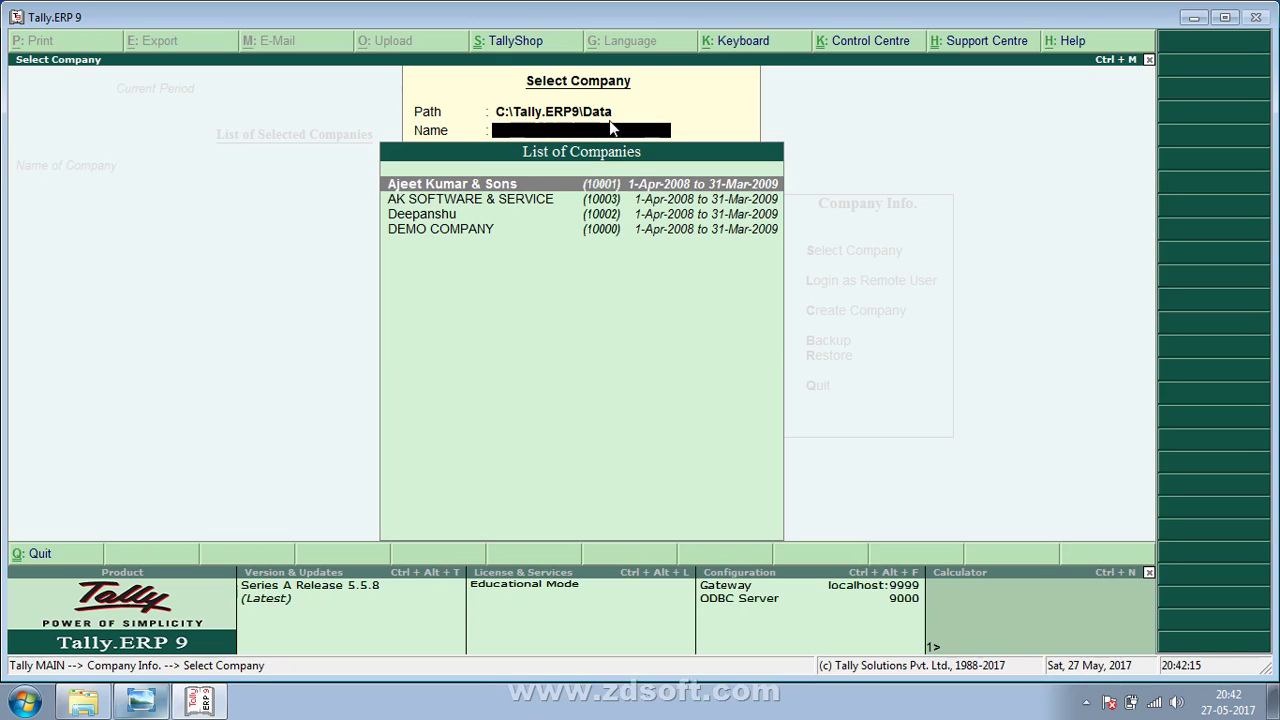
key(BackSpace)
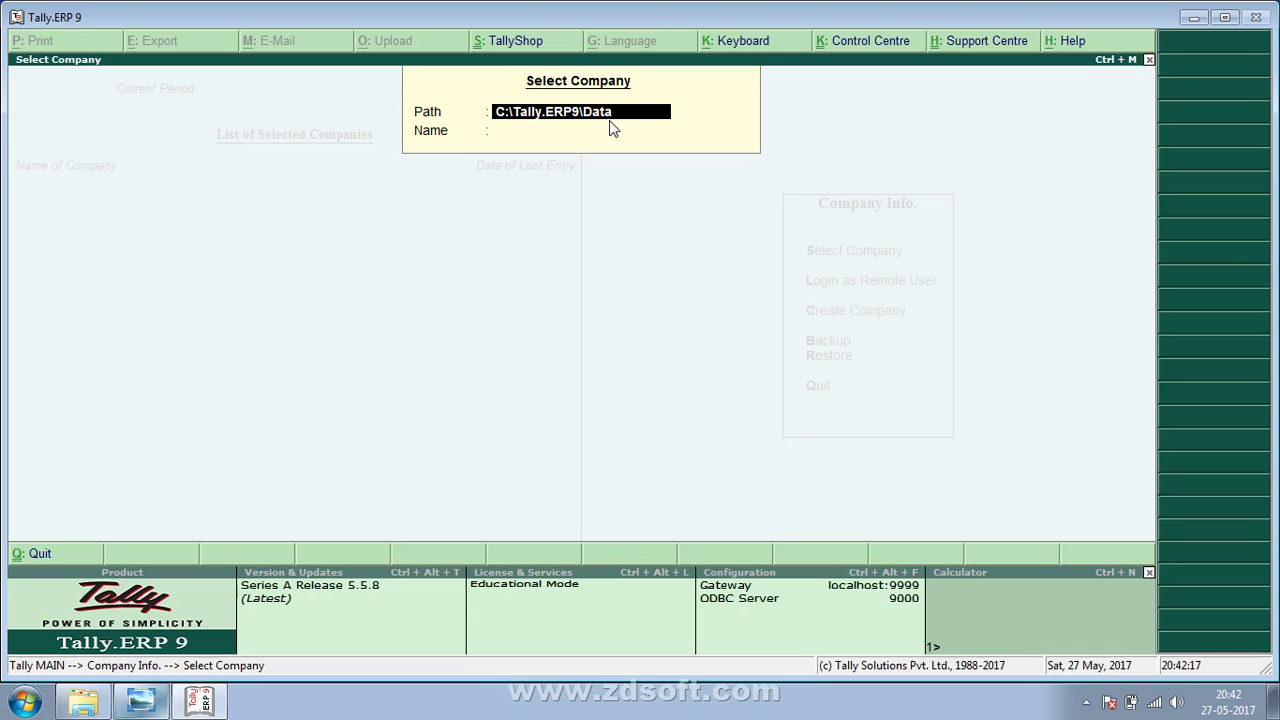
text(D:\)
key(Return)
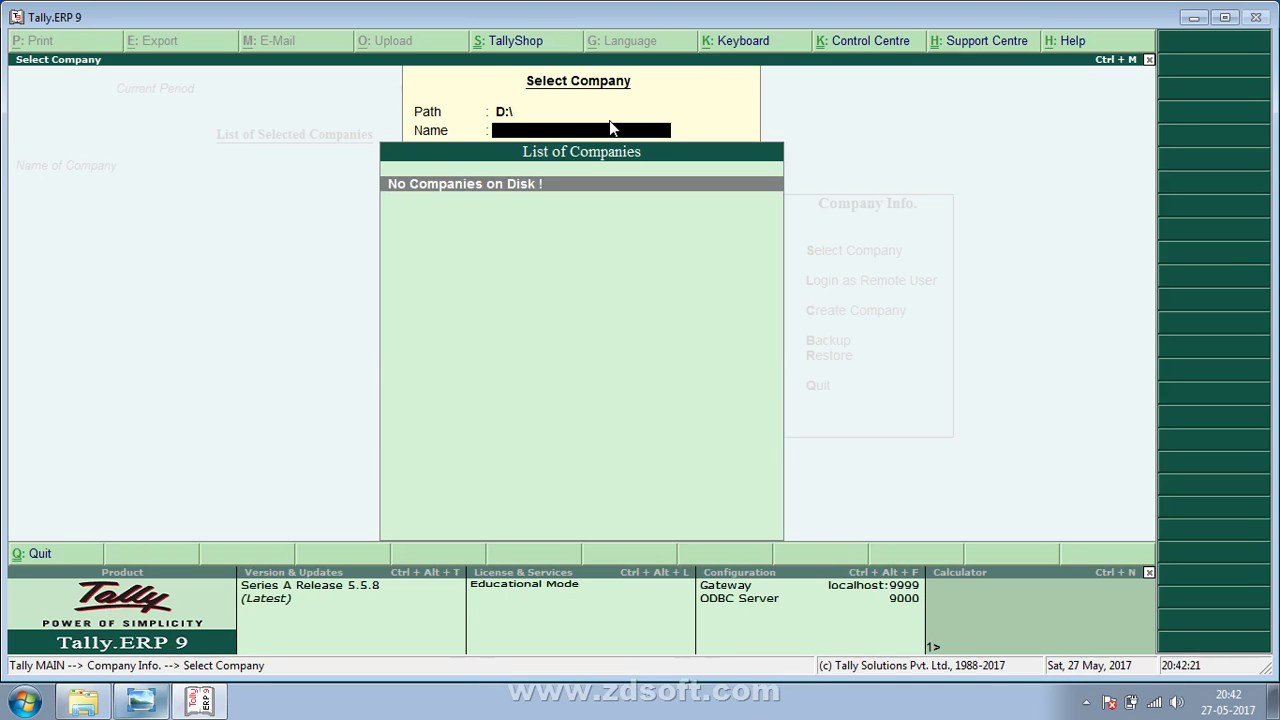
key(BackSpace)
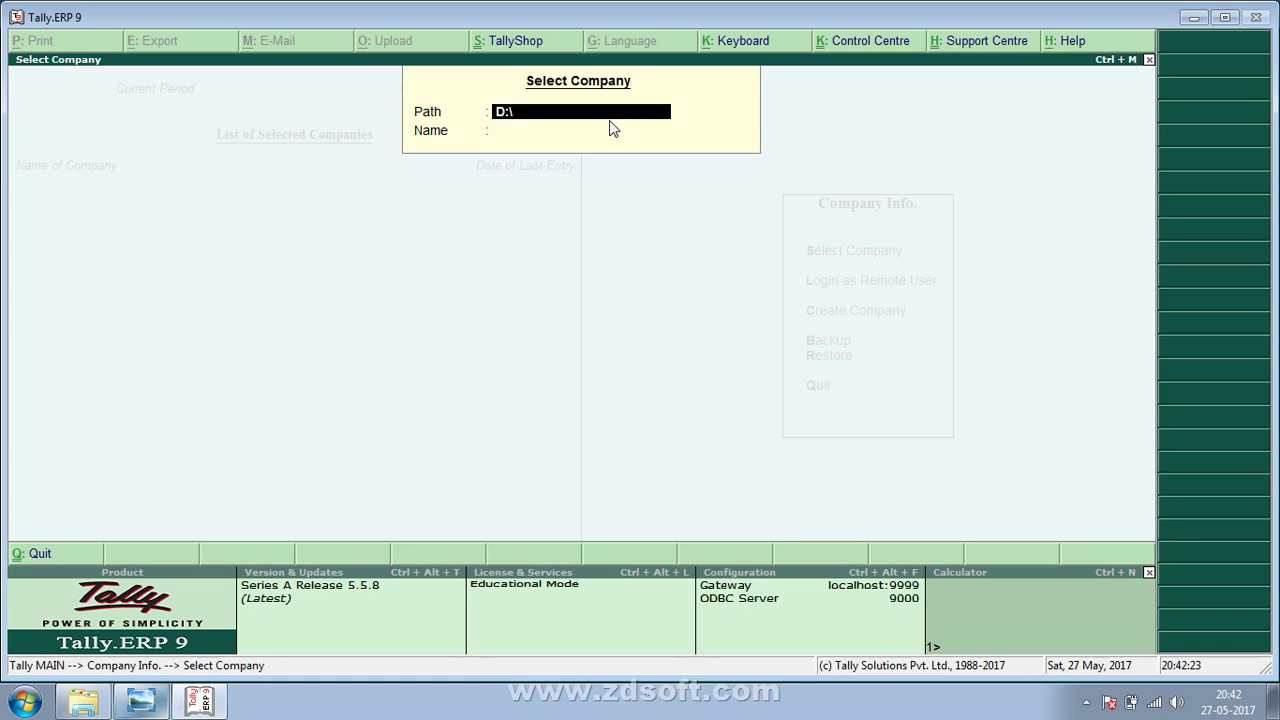
key(BackSpace)
key(BackSpace)
text(\DATA)
key(Return)
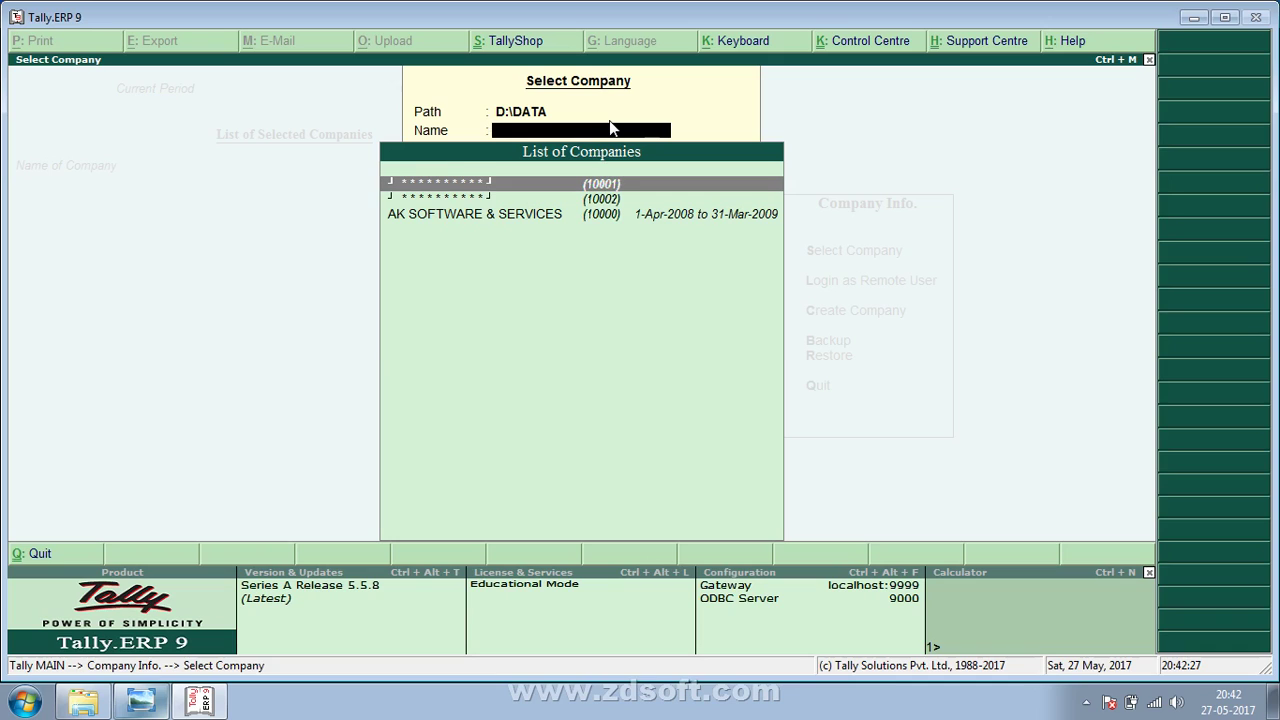
Try to open the second encrypted company in the list by entering its TallyVault password.
key(Down)
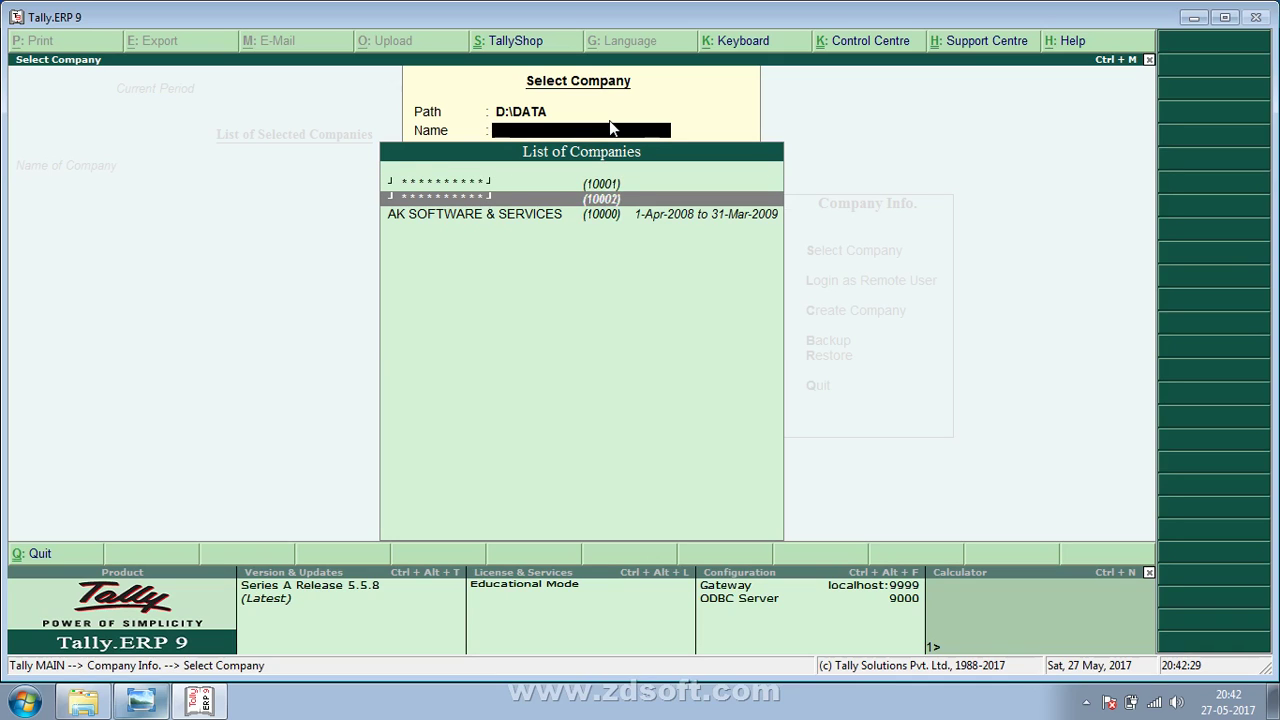
click(437, 198)
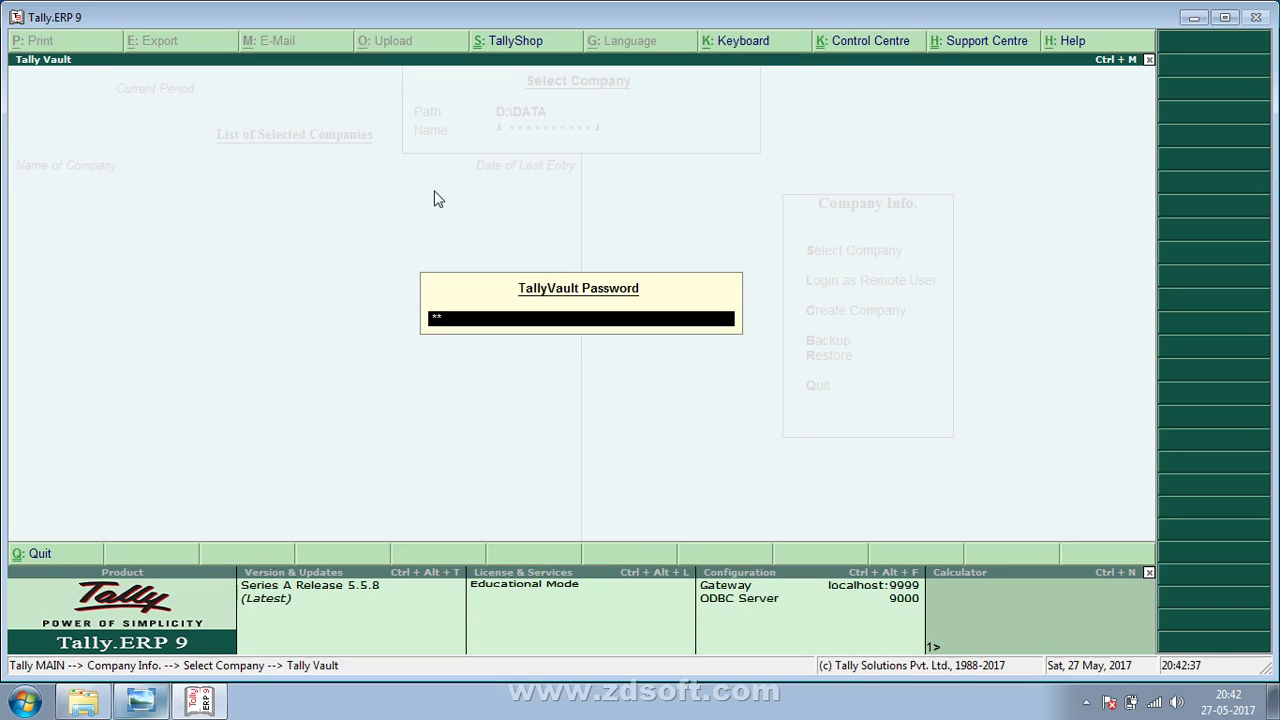
text(*)
key(Return)
text(***)
key(Return)
text(****)
key(Return)
key(Escape)
Retry opening an encrypted company from D:\DATA with other TallyVault password entries.
key(Return)
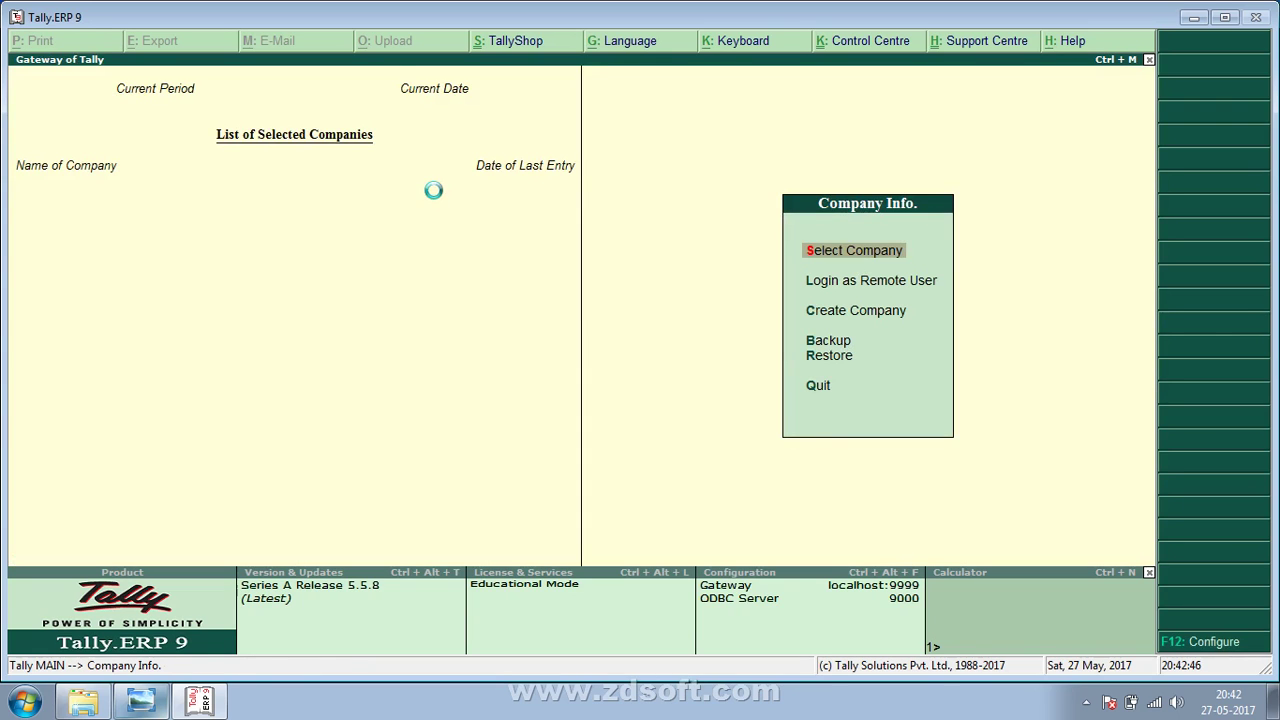
key(Return)
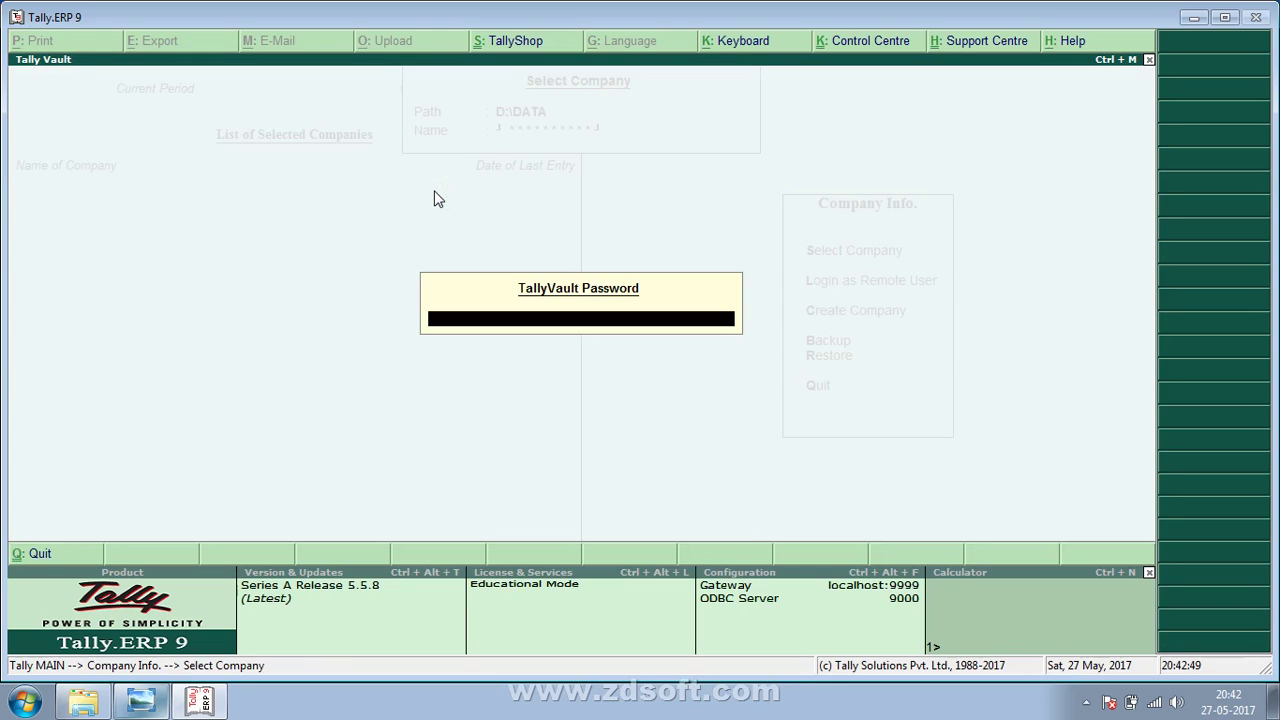
text(****)
key(Return)
text(*****)
key(Return)
text(*)
key(Return)
key(Escape)
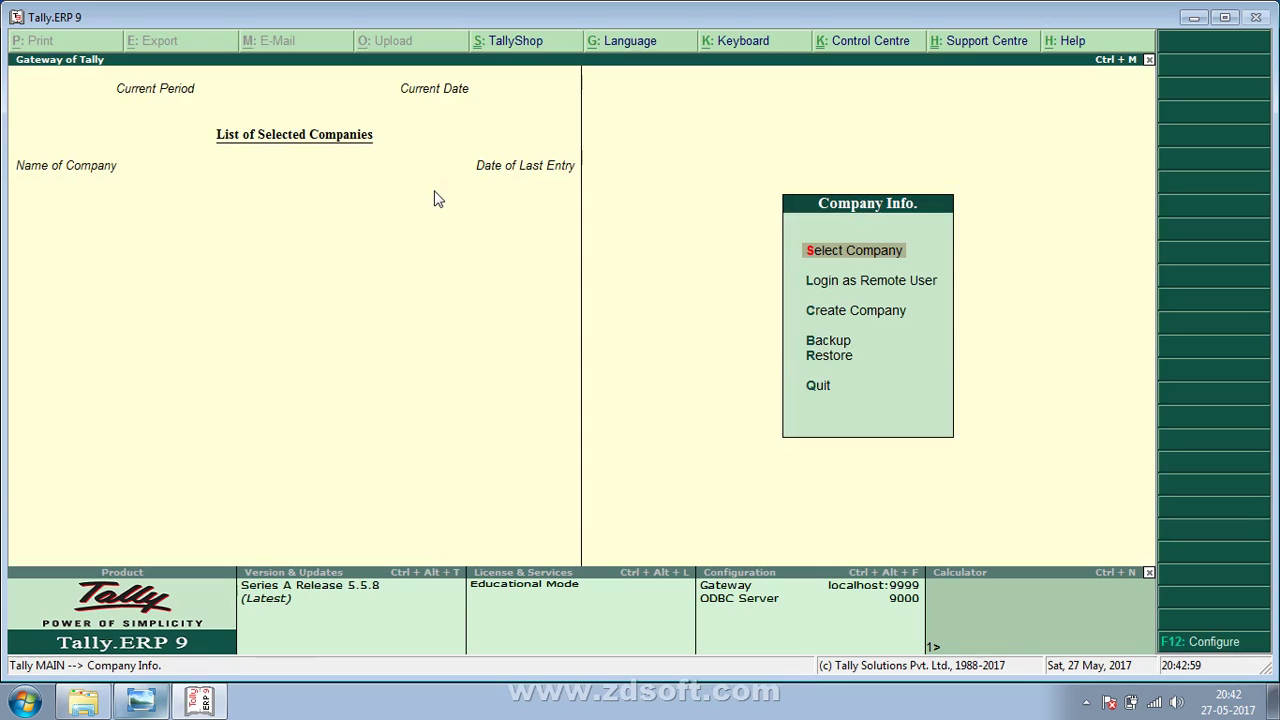
Start creating a company in D:\DATA and name it Prayag Polymer Private.
key(Down)
key(Down)
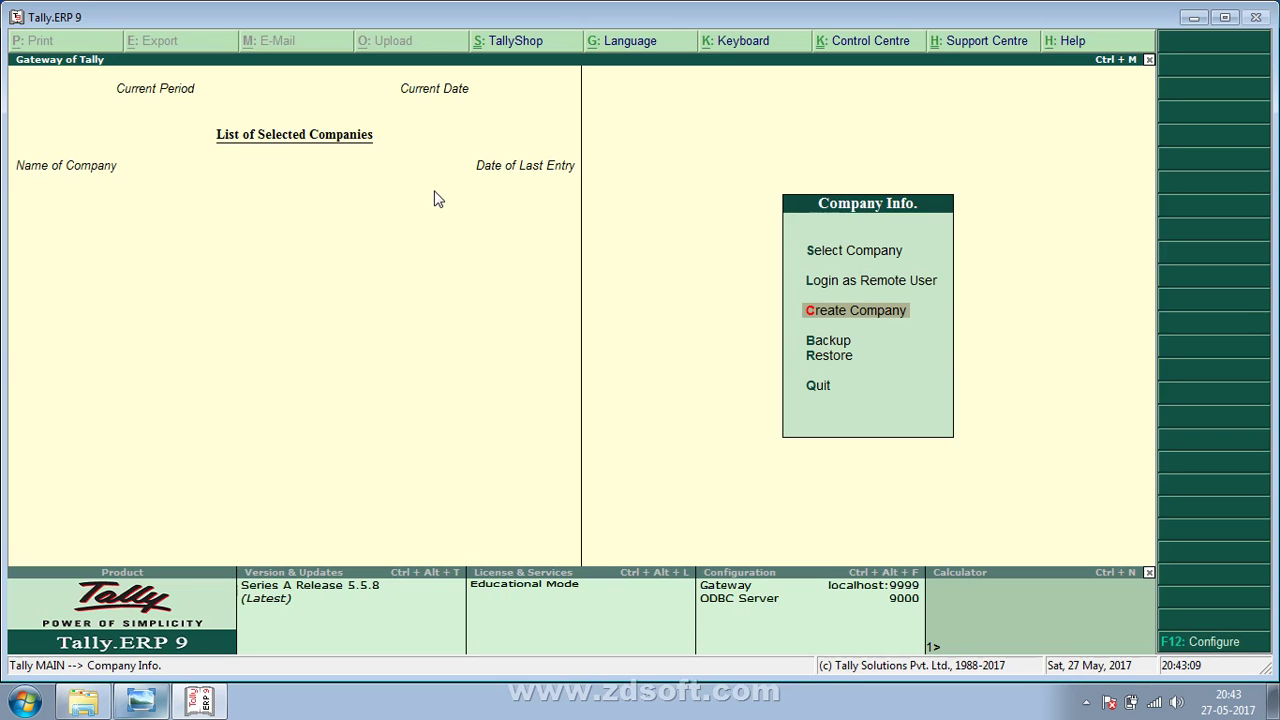
key(Return)
text(PRAYA)
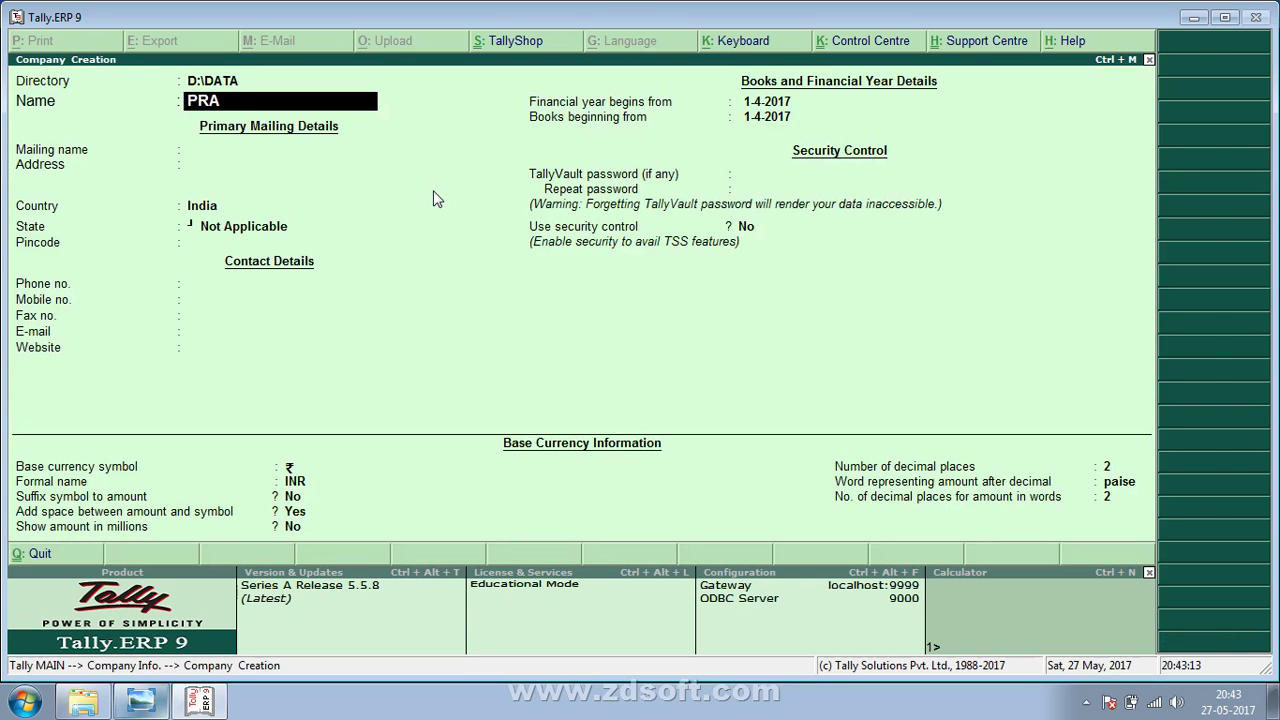
key(BackSpace)
key(BackSpace)
key(BackSpace)
key(BackSpace)
text(rayah)
key(BackSpace)
text(G)
key(BackSpace)
text(g Polyme)
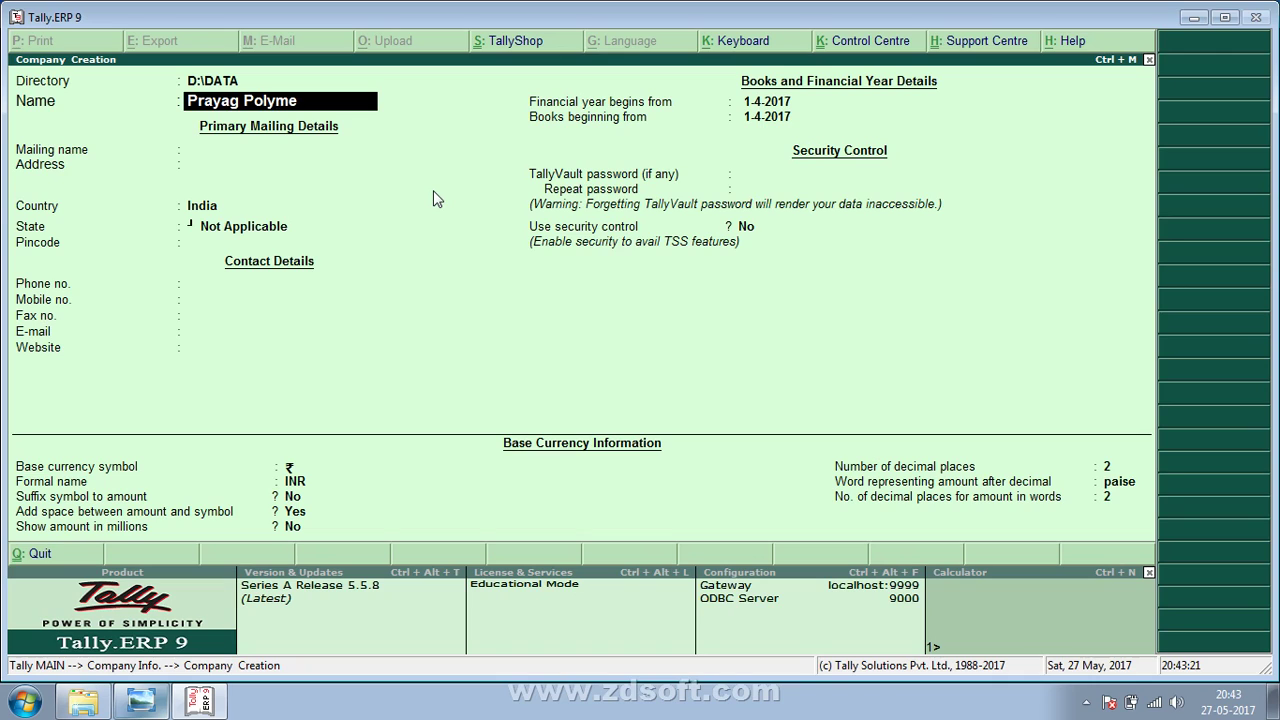
text(r Private)
key(Return)
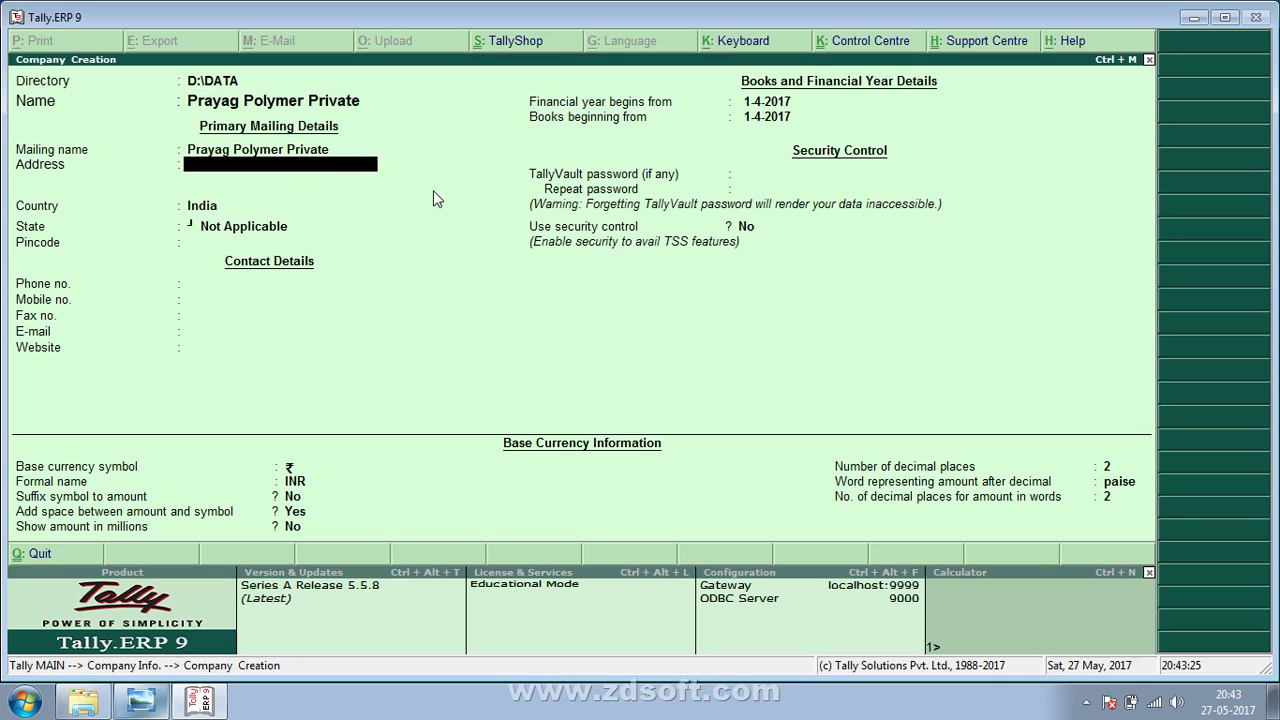
Accept the default mailing, financial year from 1-4-2017, security and currency details and save the new company.
key(Return)
key(Return)
key(Return)
key(Return)
key(Return)
key(Return)
key(Return)
key(Return)
key(Return)
key(Return)
key(Return)
key(Return)
key(Return)
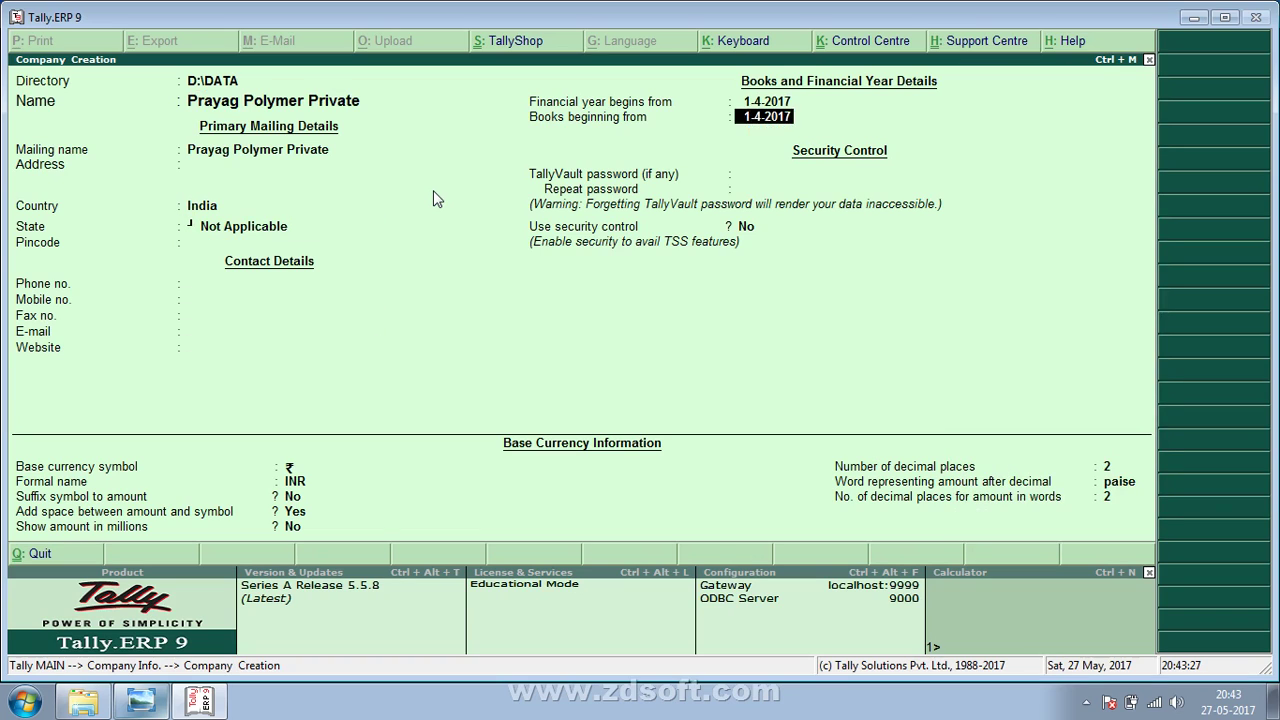
key(Return)
key(Return)
key(Return)
key(Return)
key(Return)
key(Return)
key(Return)
key(Return)
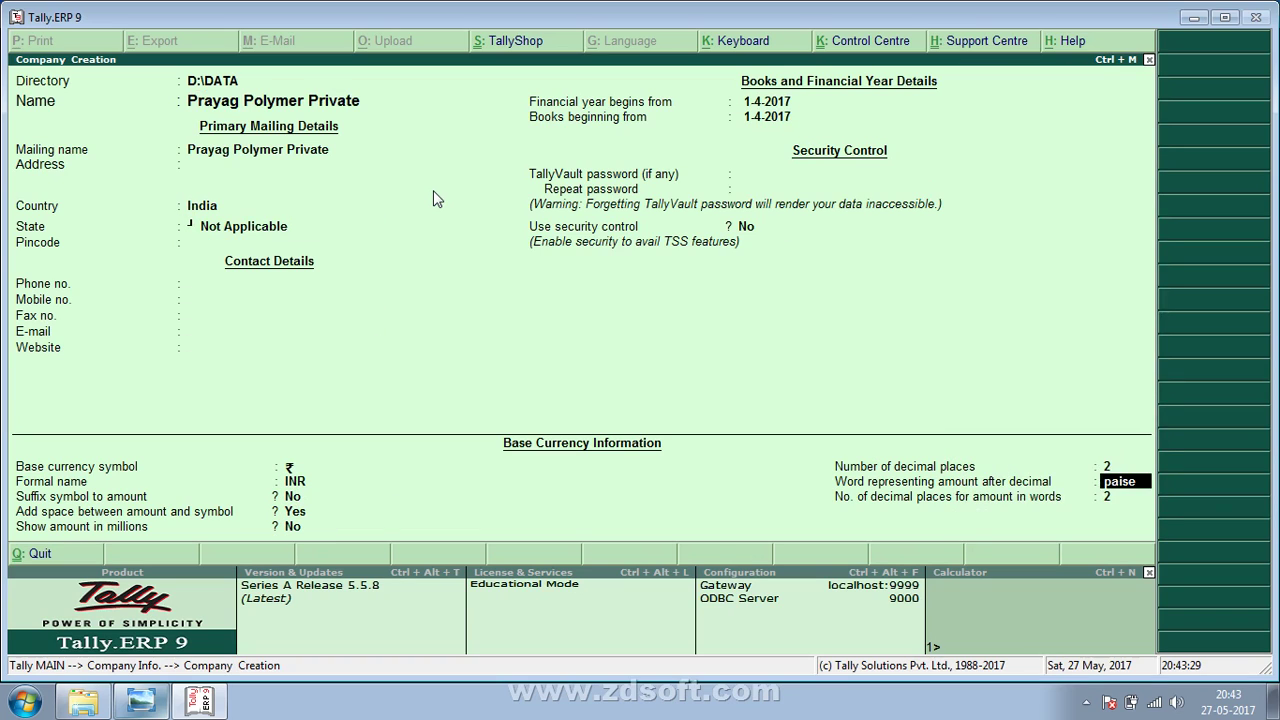
key(Return)
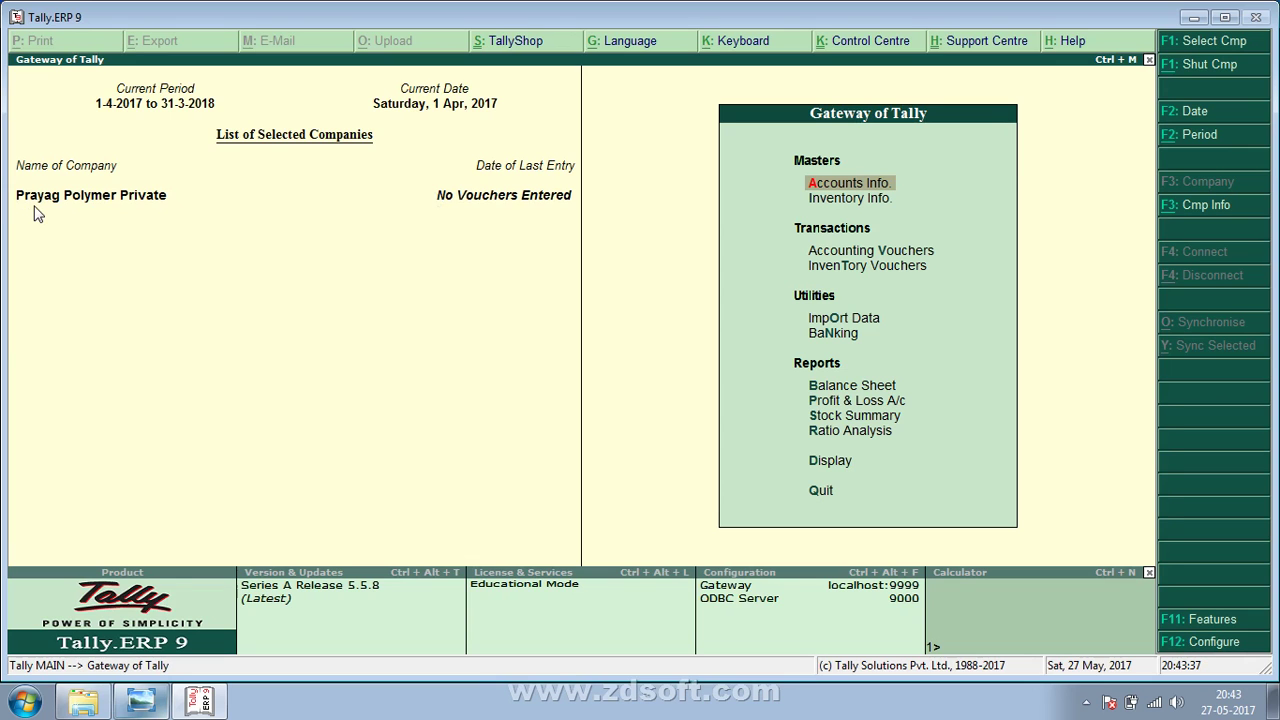
Switch to Windows Photo Viewer to examine the handwritten purchase list, and return to Tally.ERP 9.
key(alt+Tab)
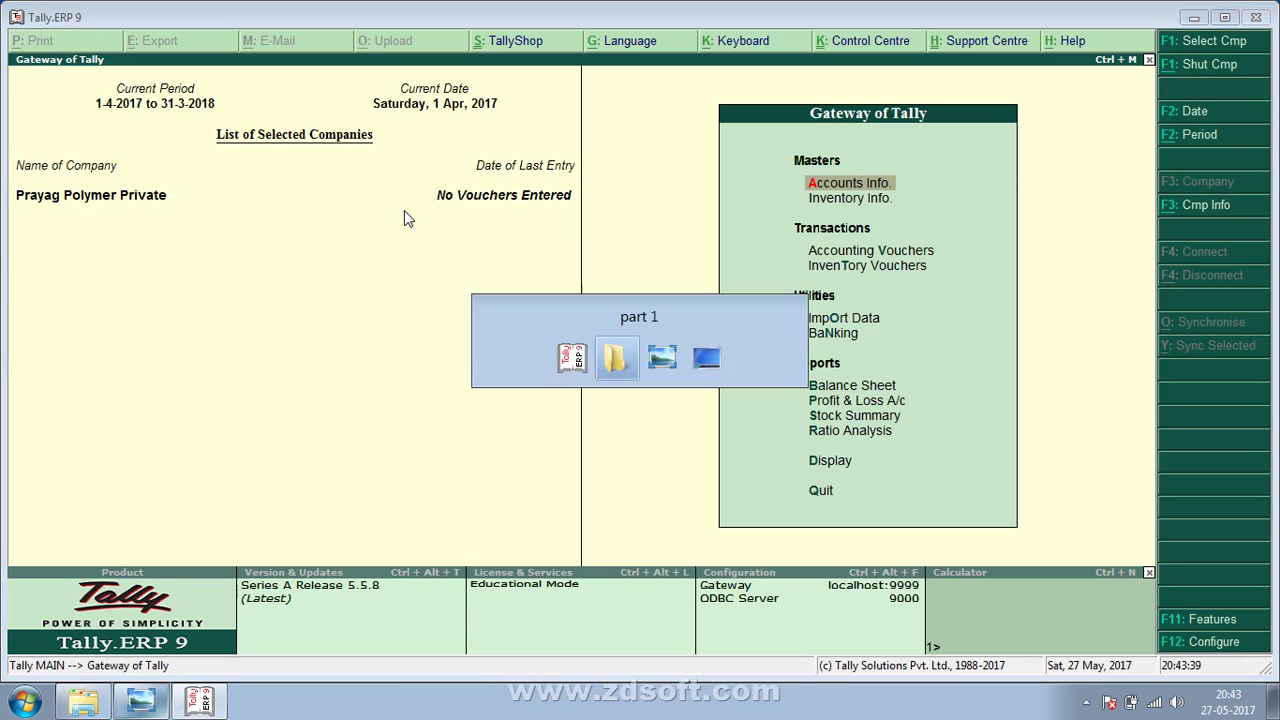
key(alt+Tab)
key(alt+Tab)
key(alt+Tab)
key(alt+Tab)
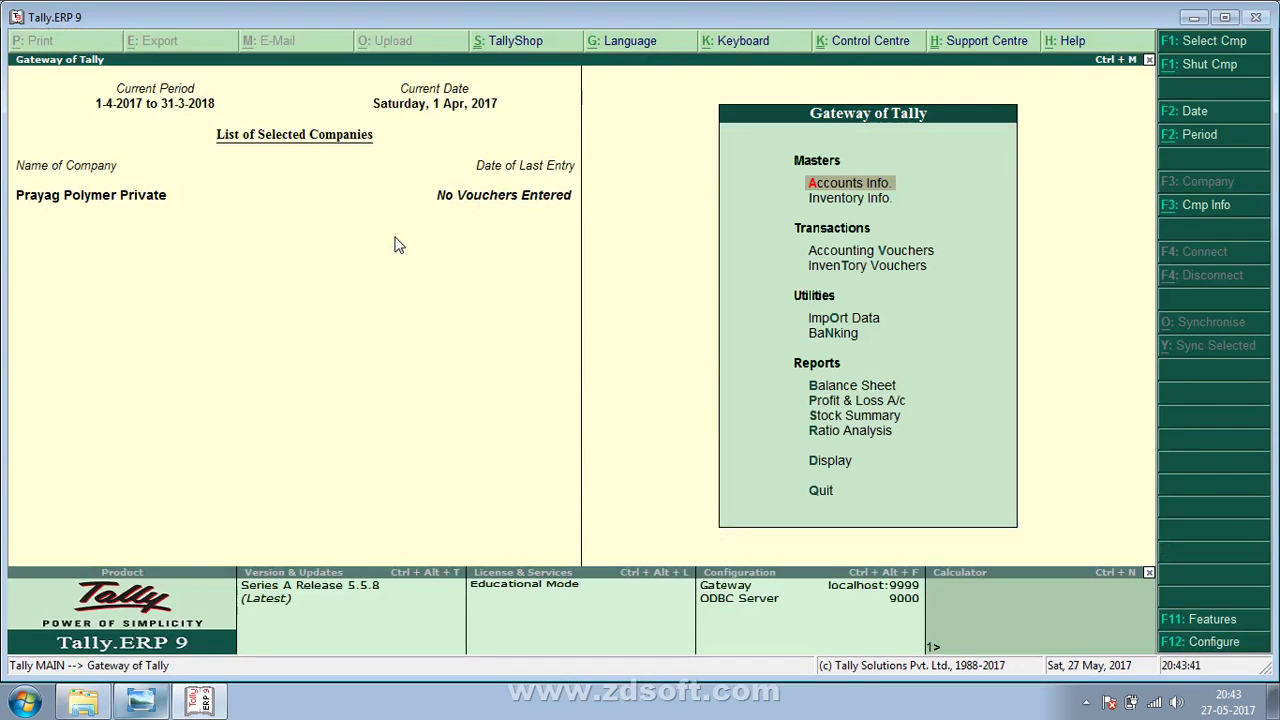
key(alt+Tab)
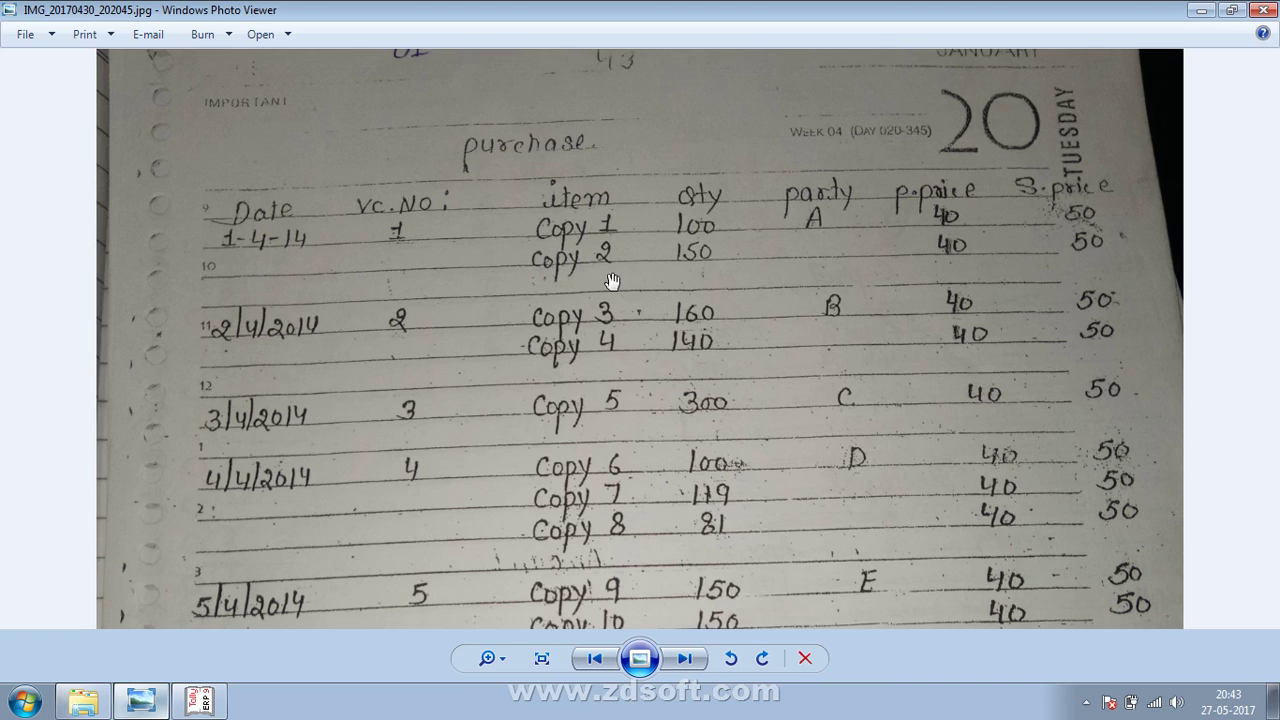
key(alt+Tab)
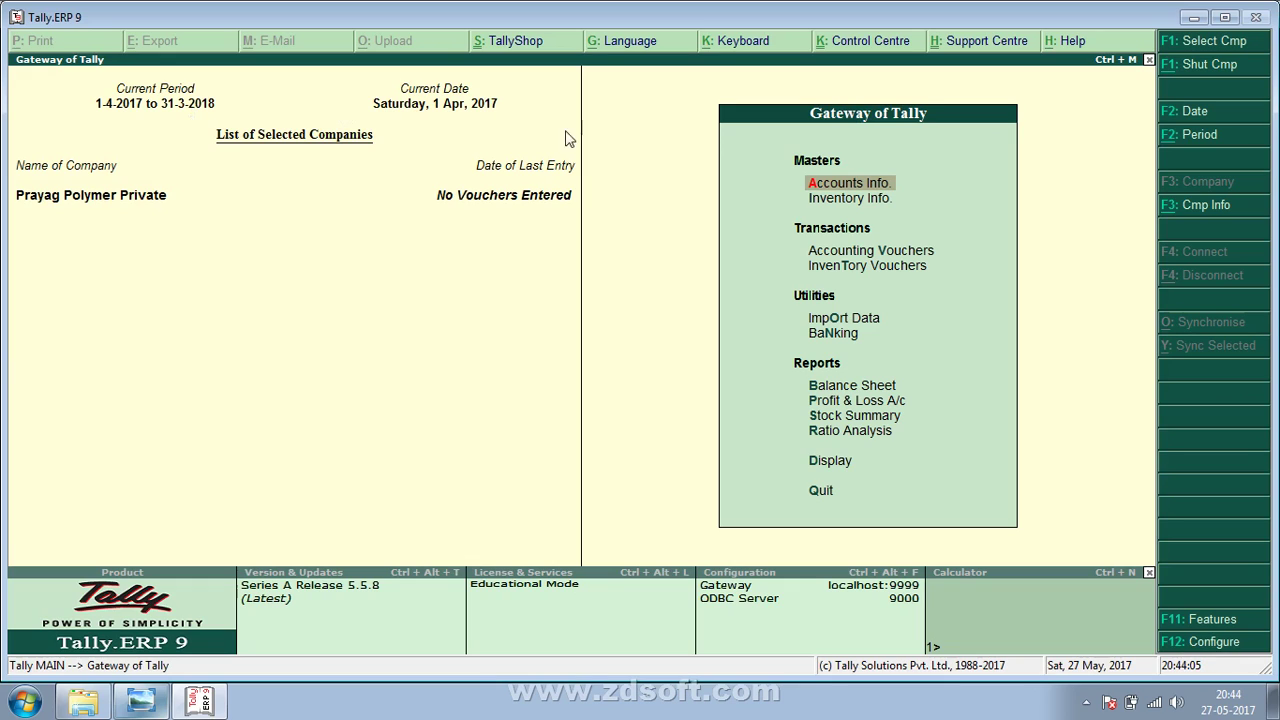
View the ledger creation, display and alteration options under Accounts Info. and return to the Gateway of Tally.
key(Return)
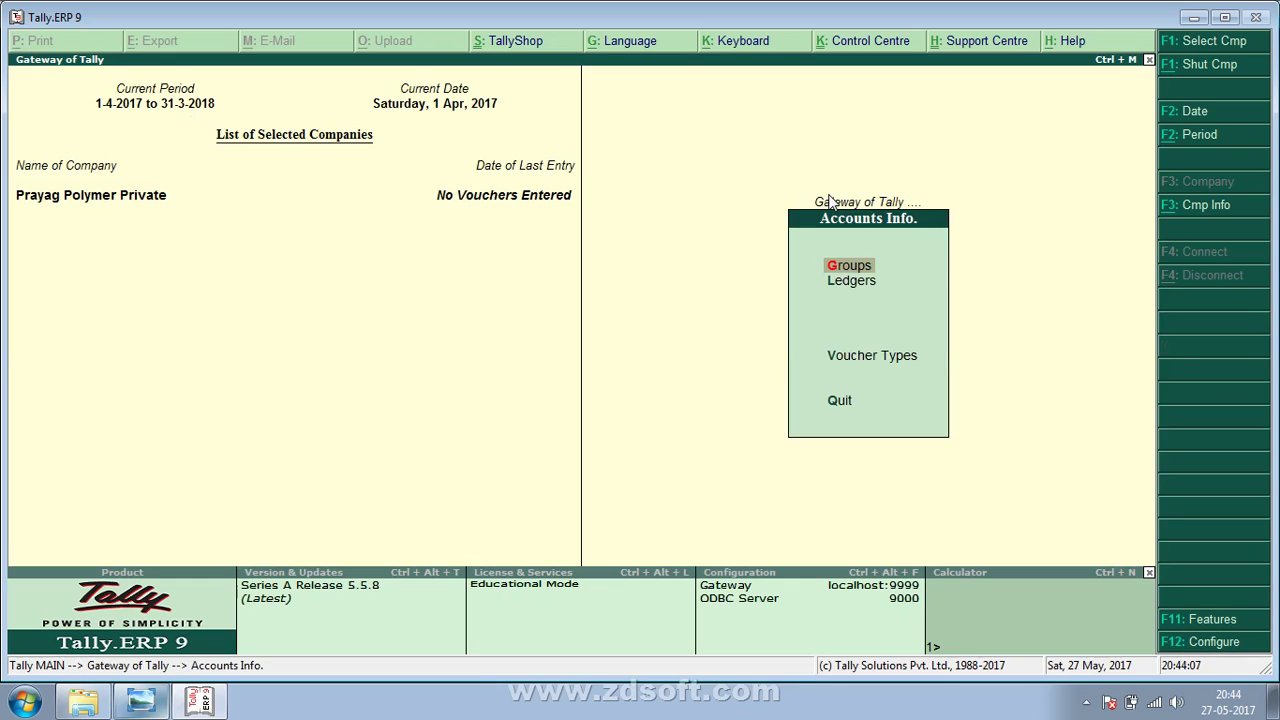
key(Down)
key(Return)
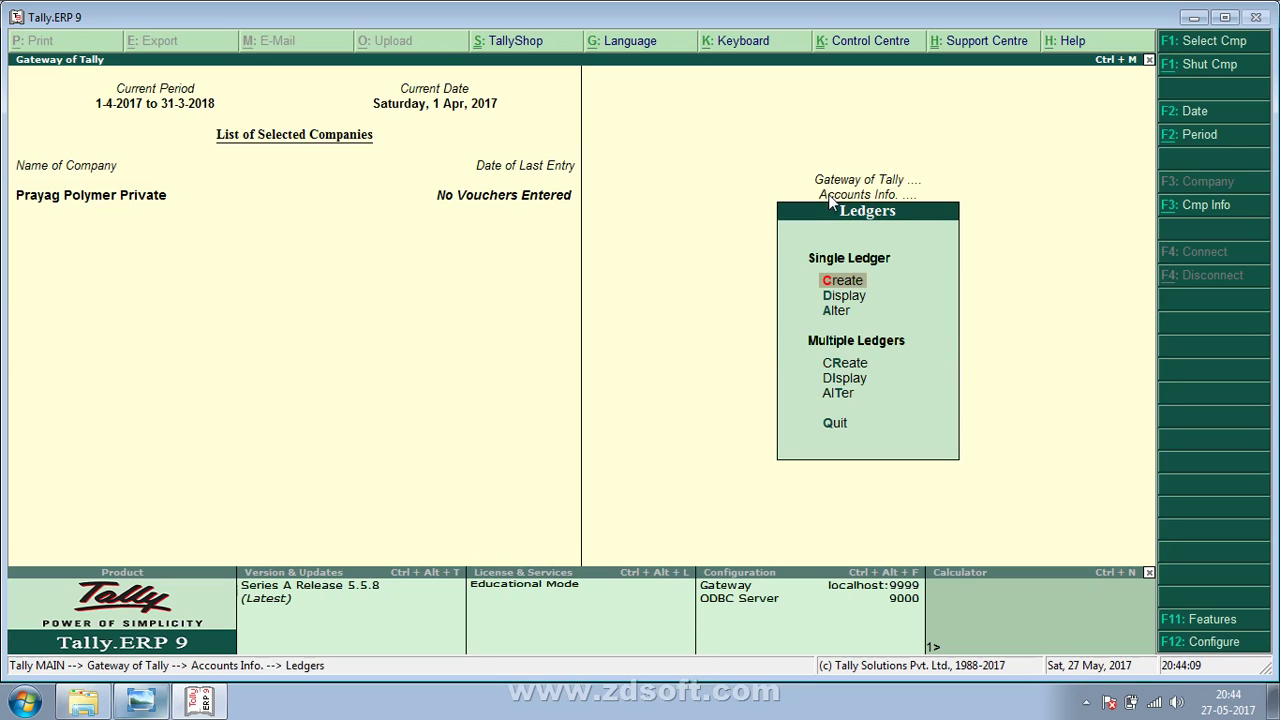
key(Escape)
key(Escape)
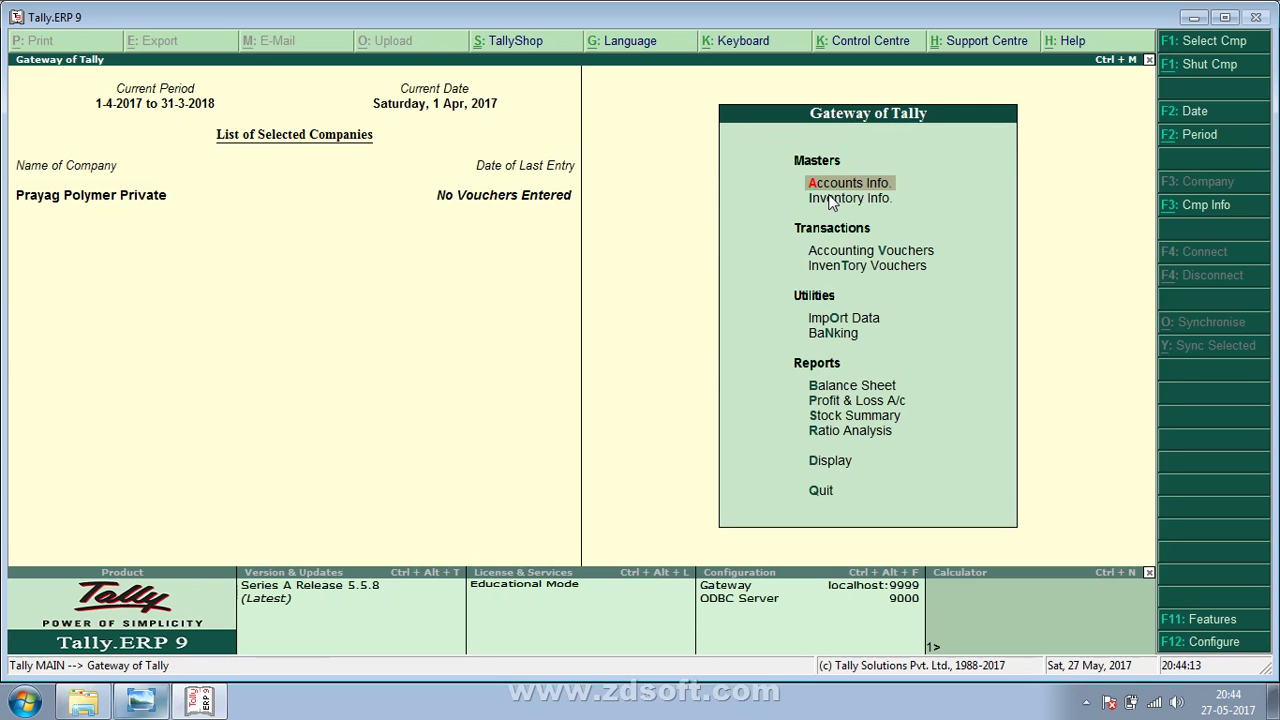
View the Accounting Voucher Creation screen and quit it without entering a voucher.
key(Down)
key(Down)
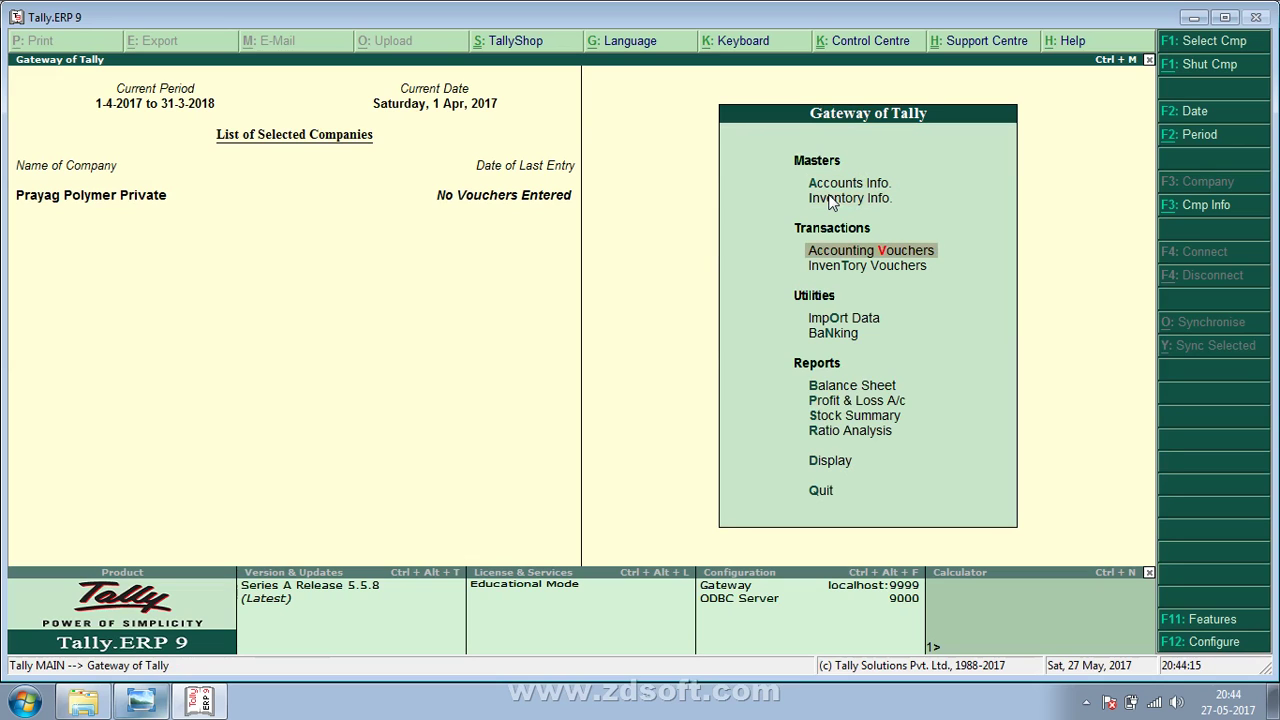
key(Return)
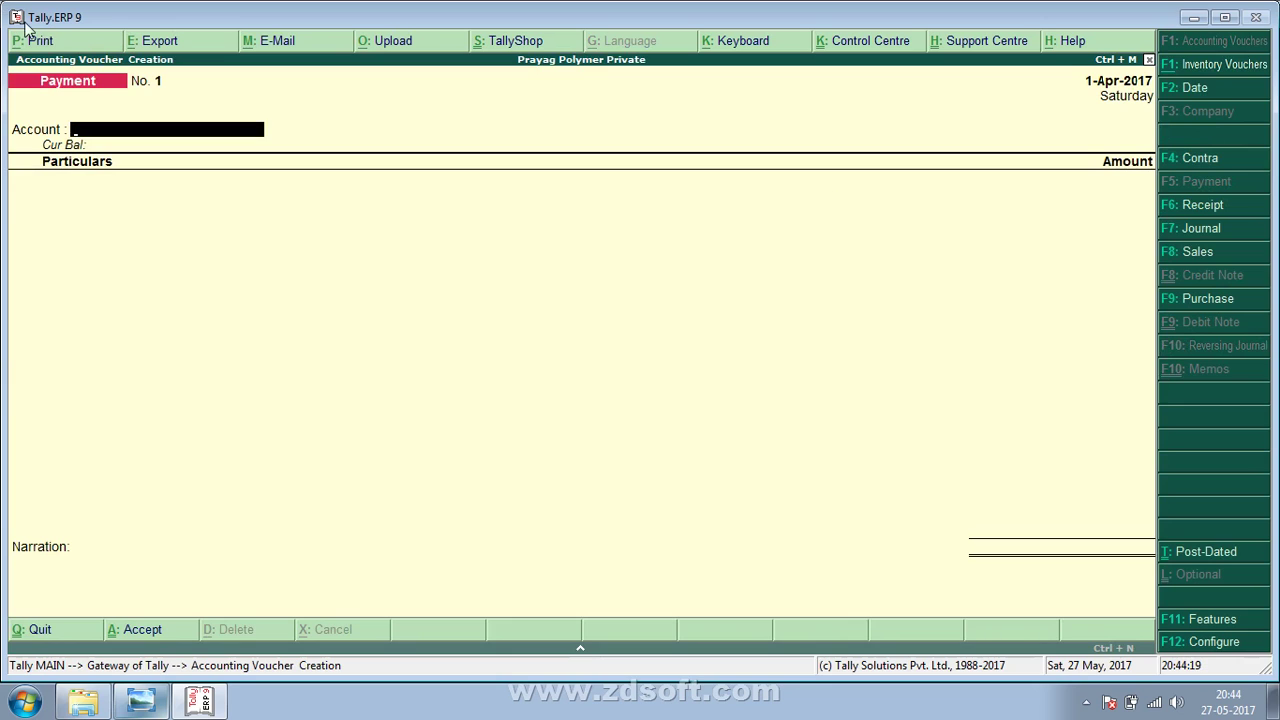
key(Escape)
key(y)
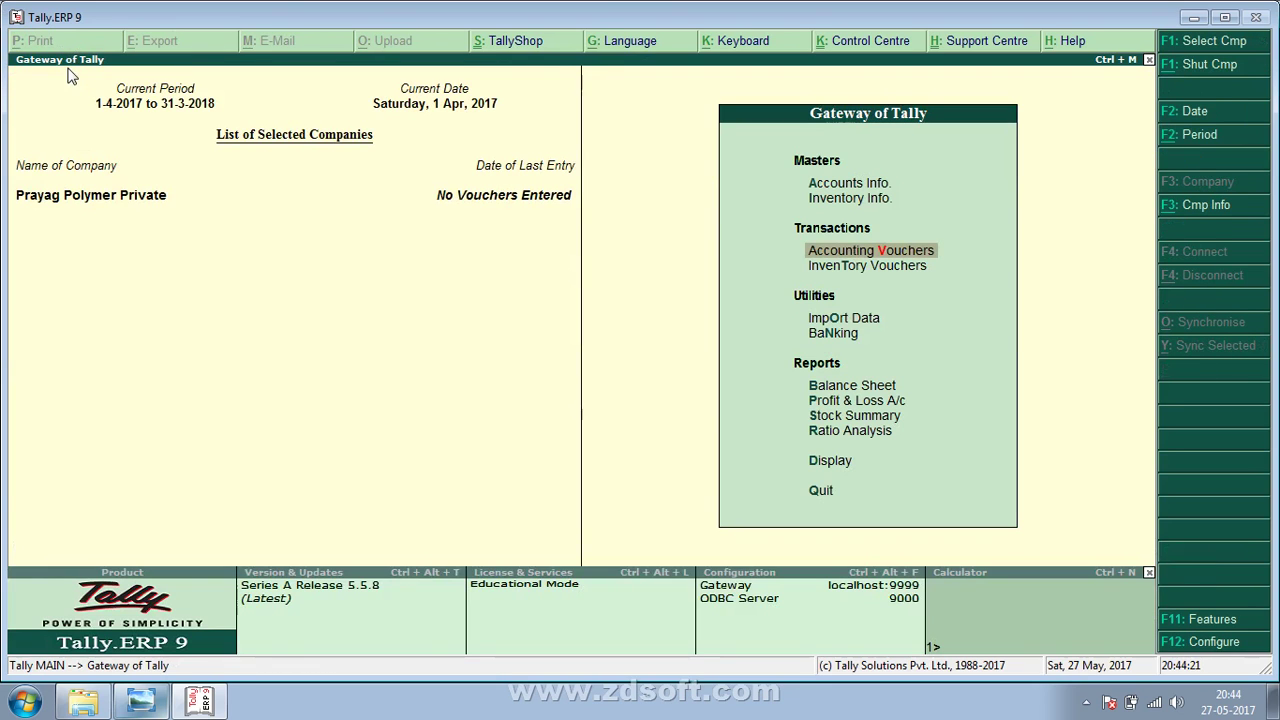
key(Down)
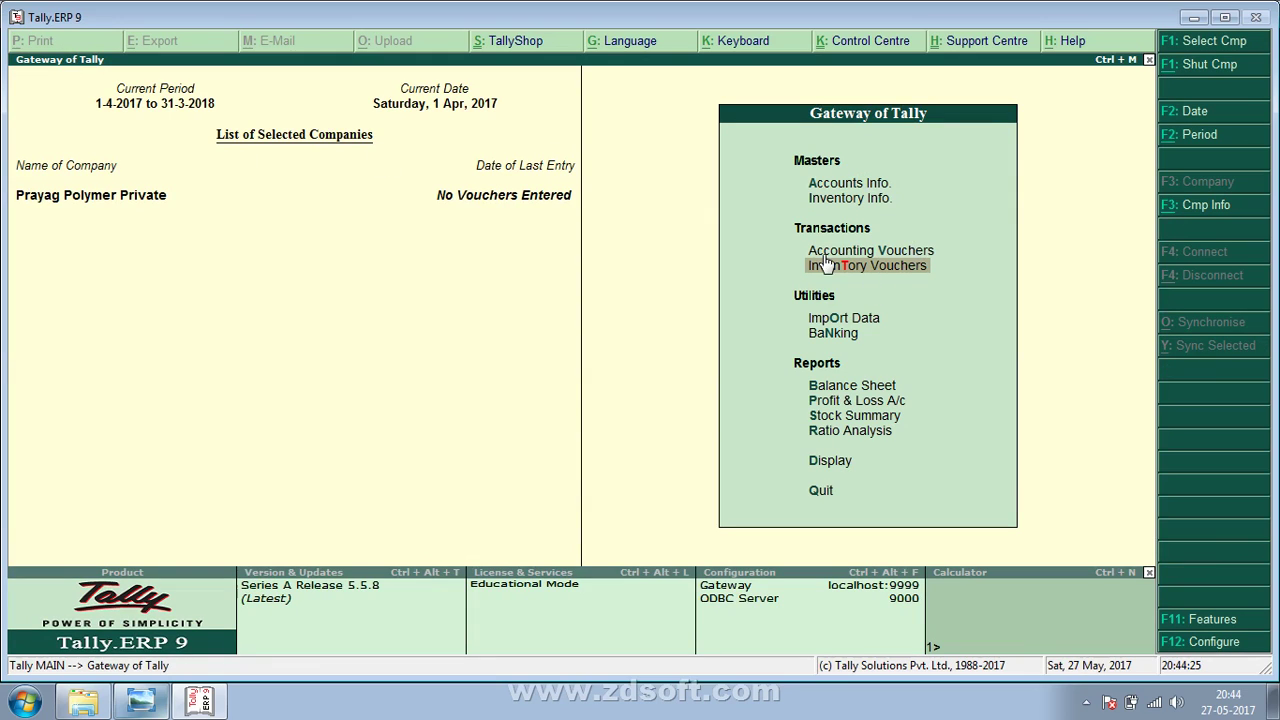
key(Up)
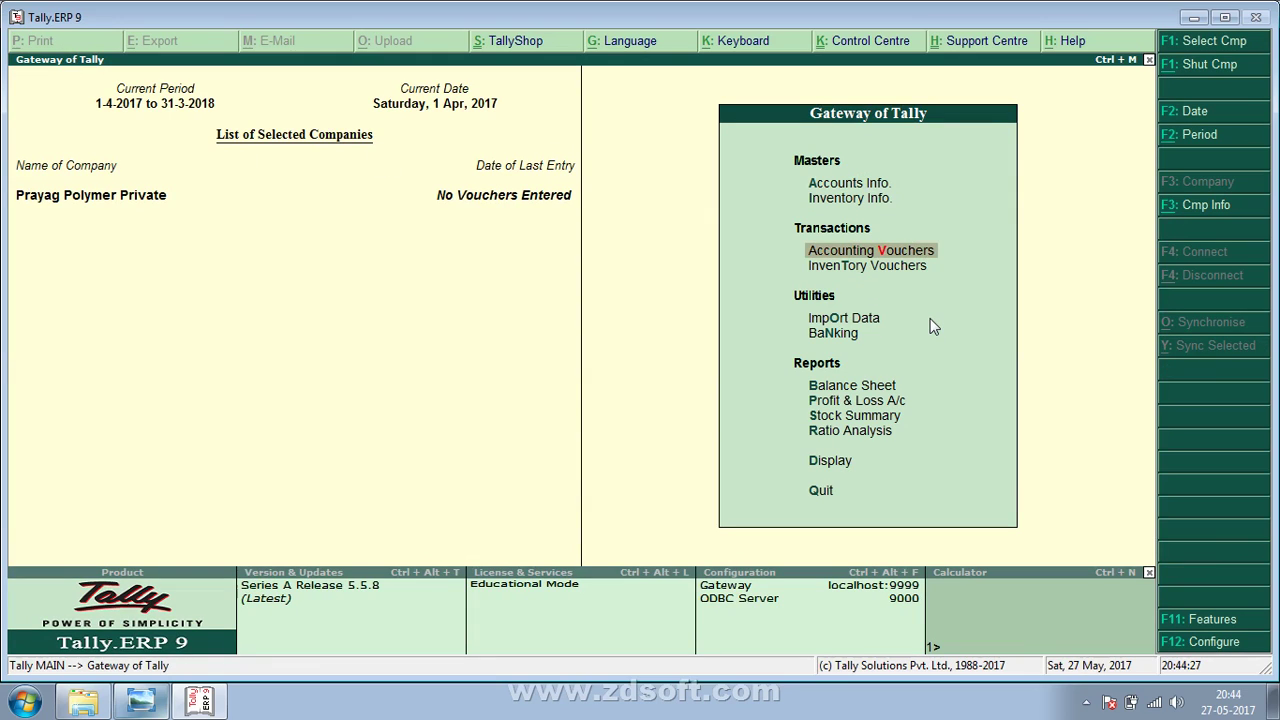
key(Up)
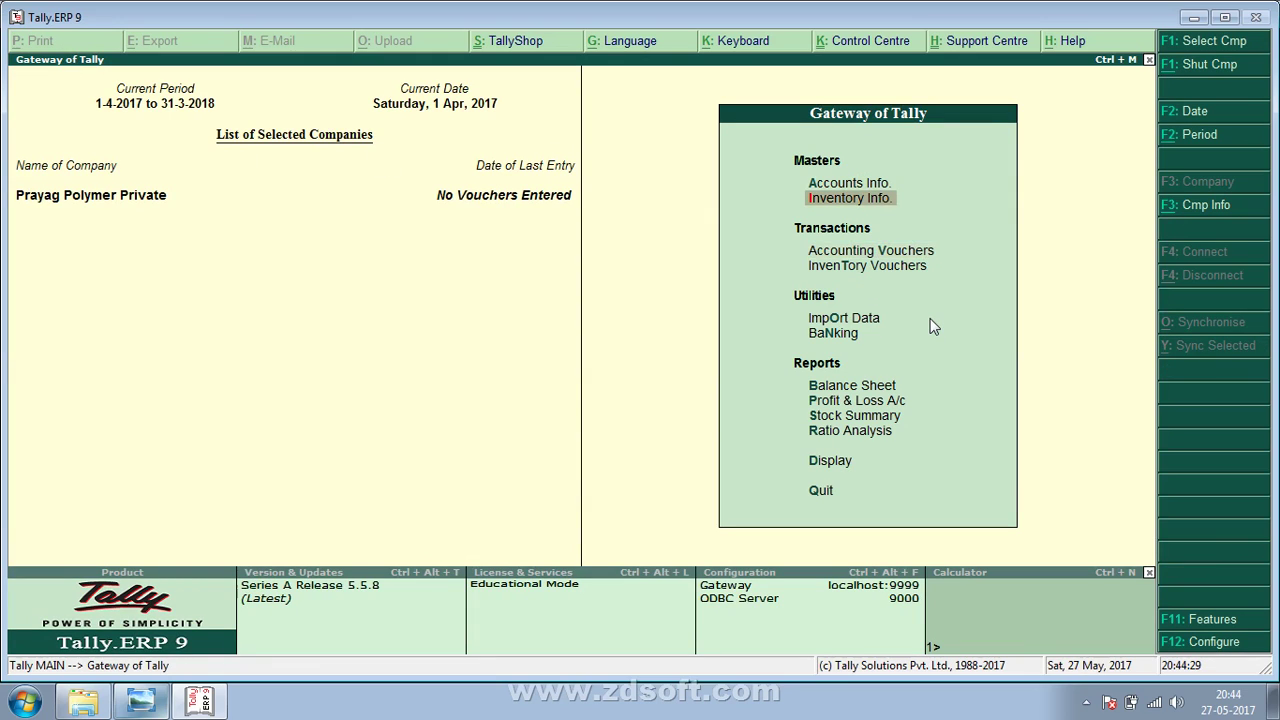
key(Up)
key(Down)
key(Down)
key(Down)
key(Down)
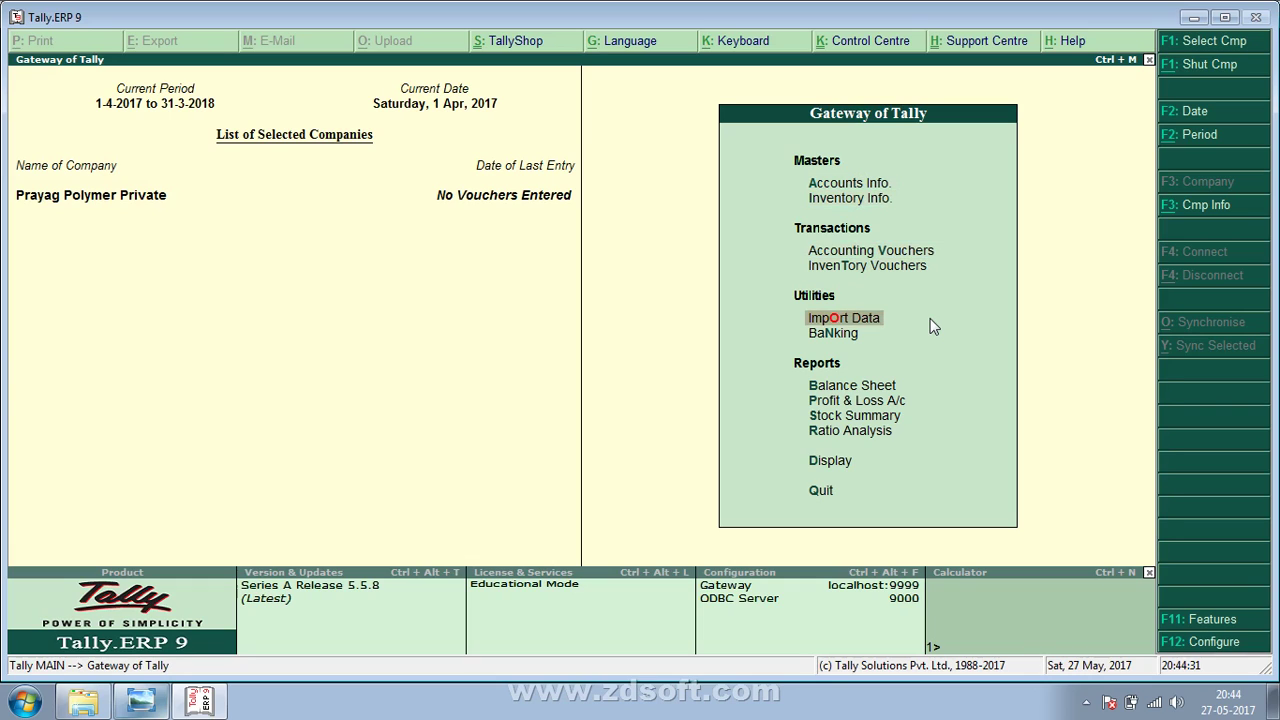
key(Down)
key(Down)
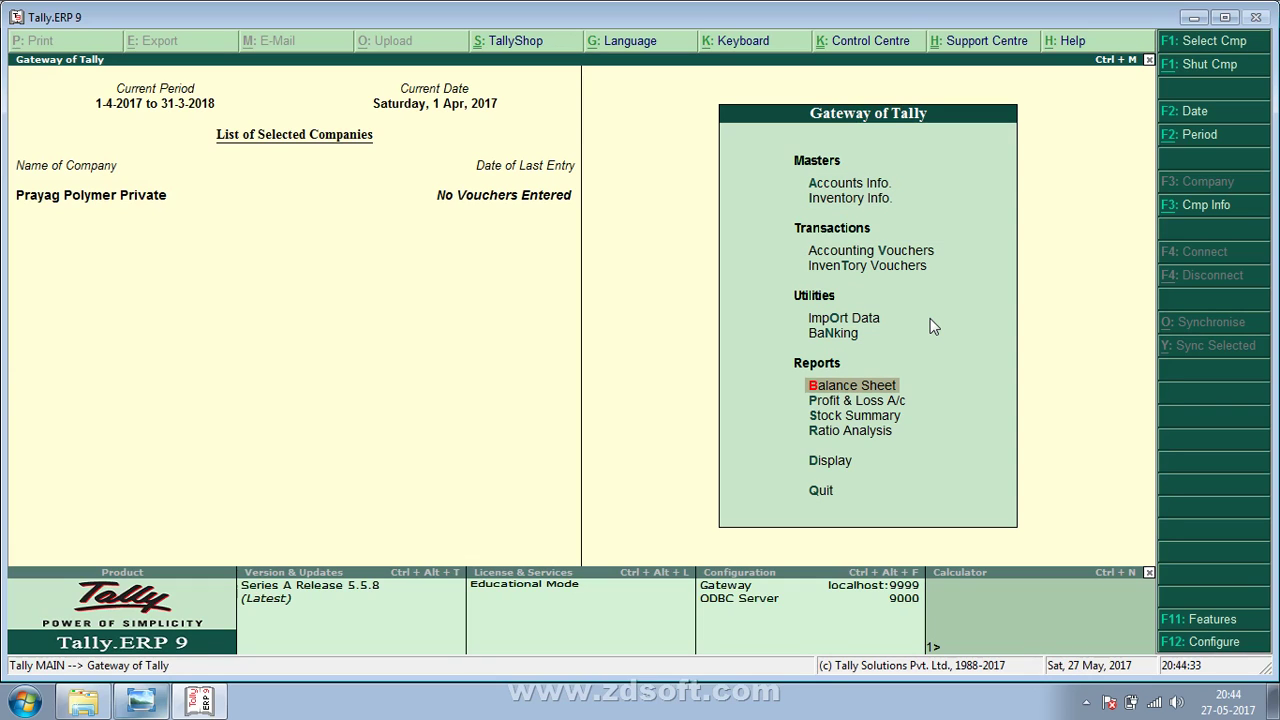
key(Down)
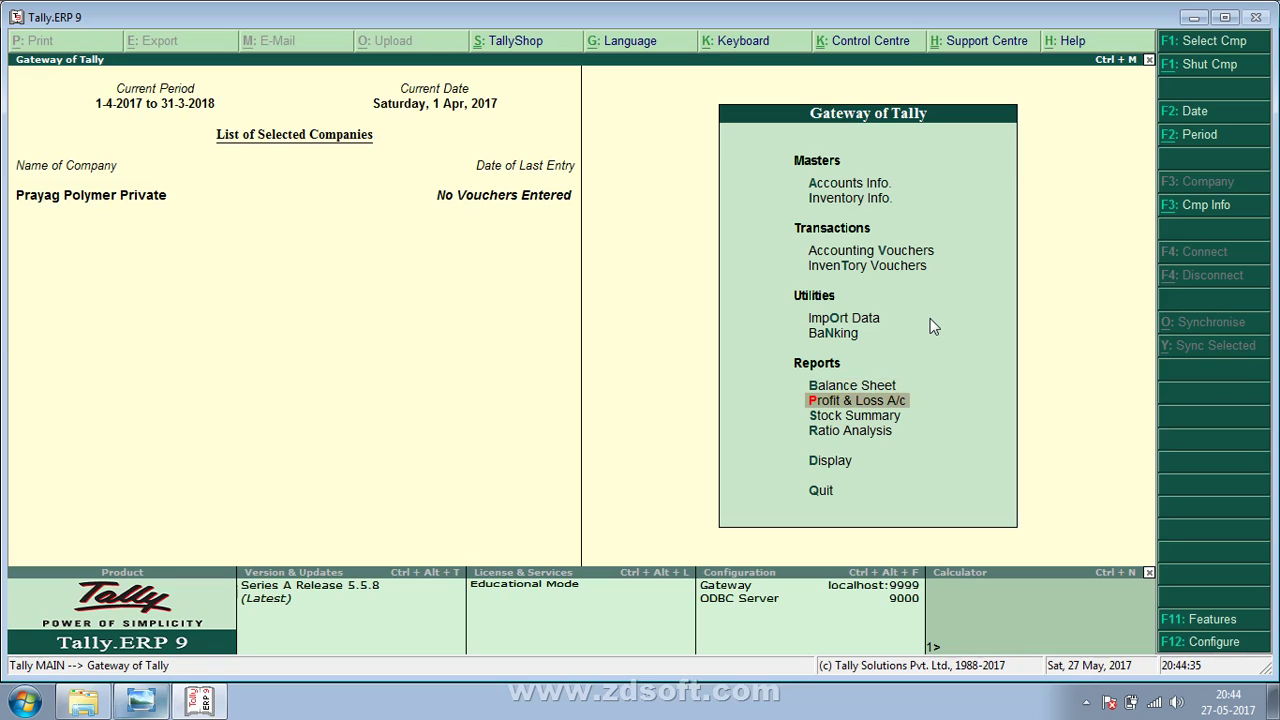
key(Down)
key(Down)
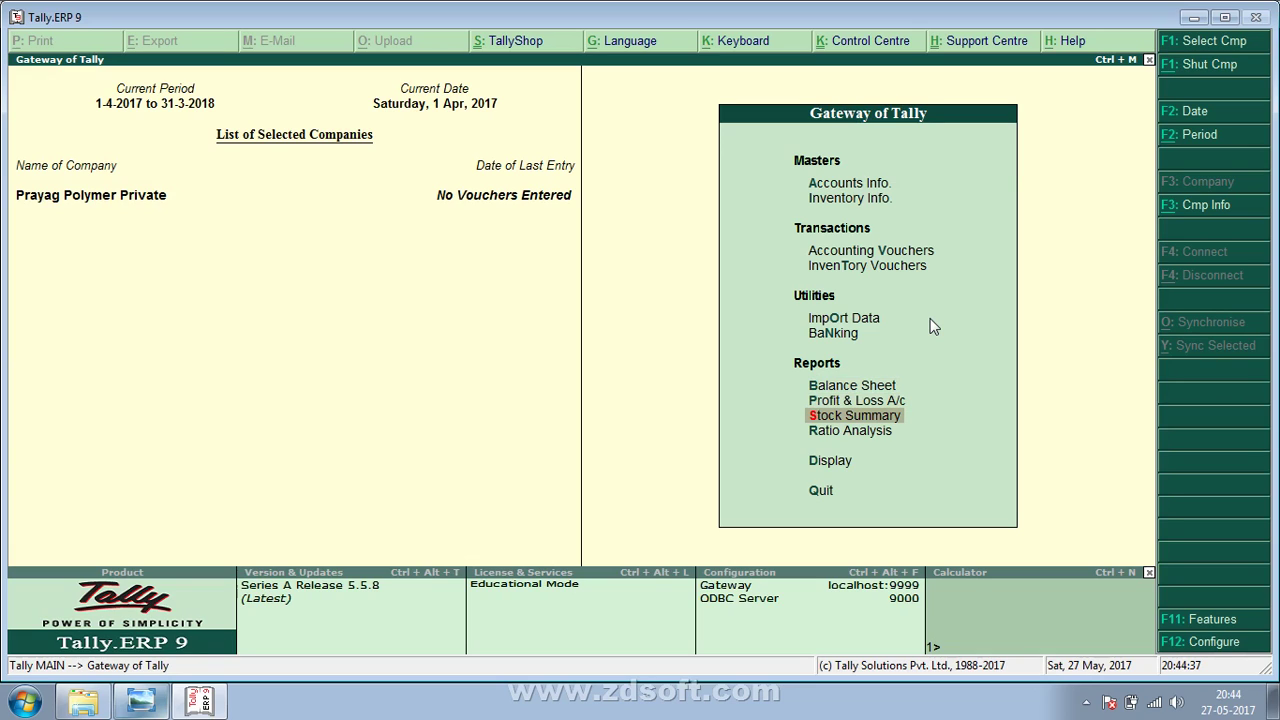
key(Down)
key(Down)
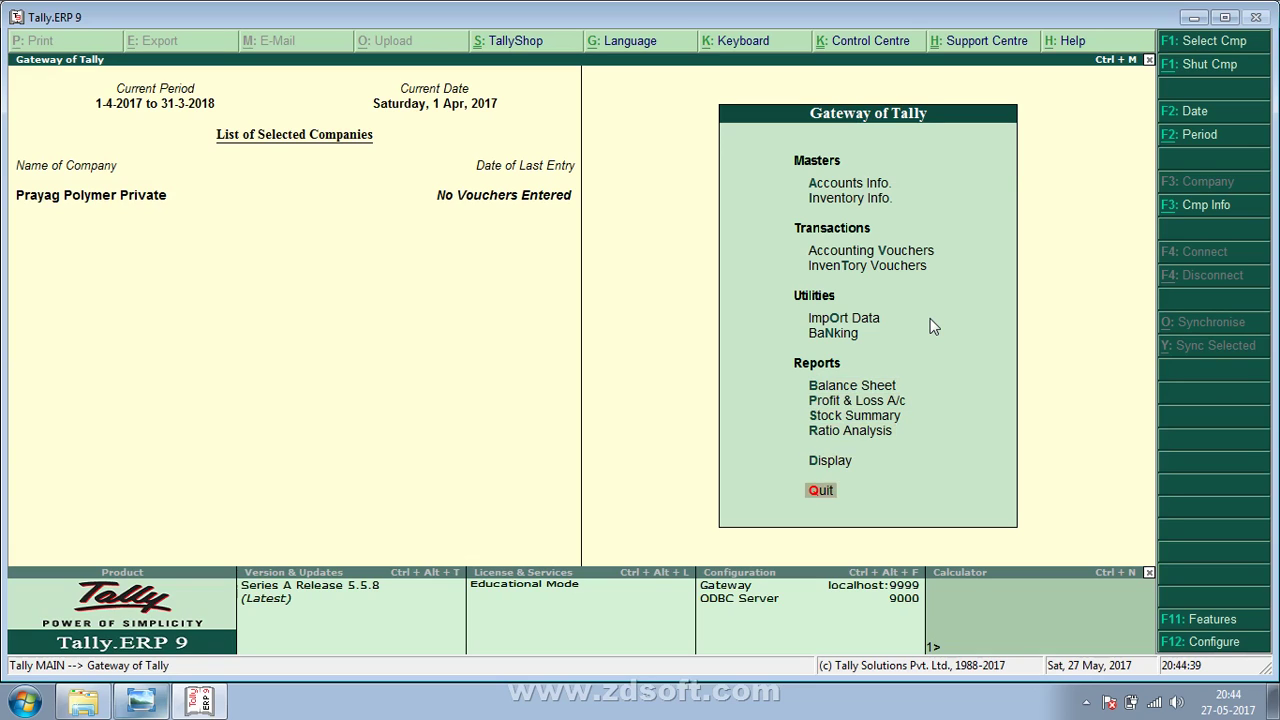
key(Up)
key(Up)
key(Up)
key(Up)
key(Up)
key(Up)
key(Up)
key(Up)
key(Up)
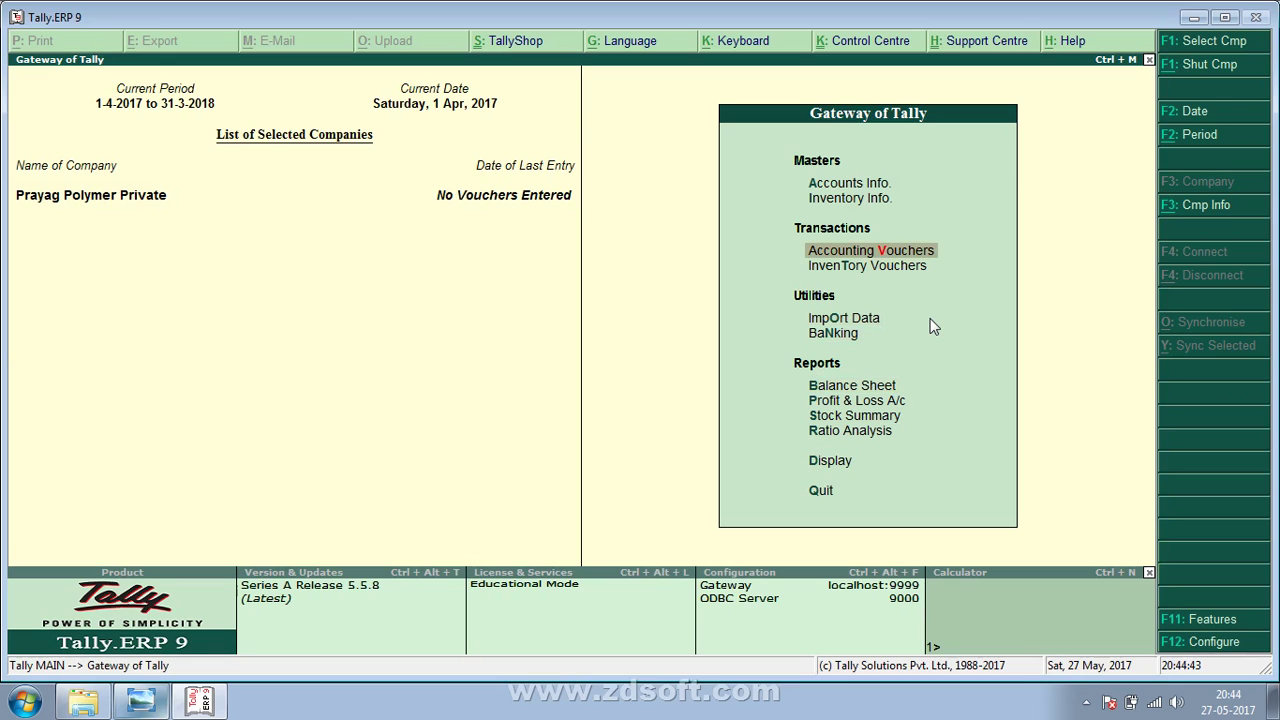
key(Down)
key(Down)
key(Down)
key(Down)
key(Down)
Open a purchase voucher and, after checking the handwritten list, enter supplier invoice number 1 dated 1-Apr-2017.
key(v)
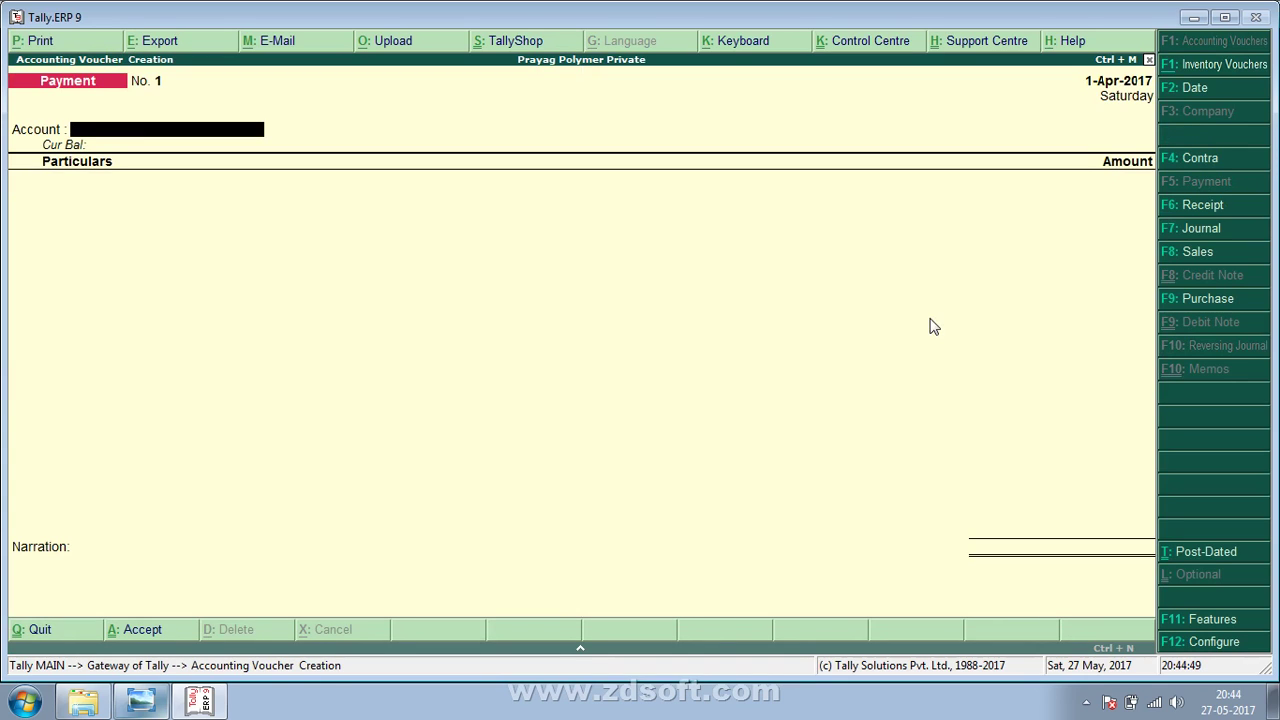
click(1210, 299)
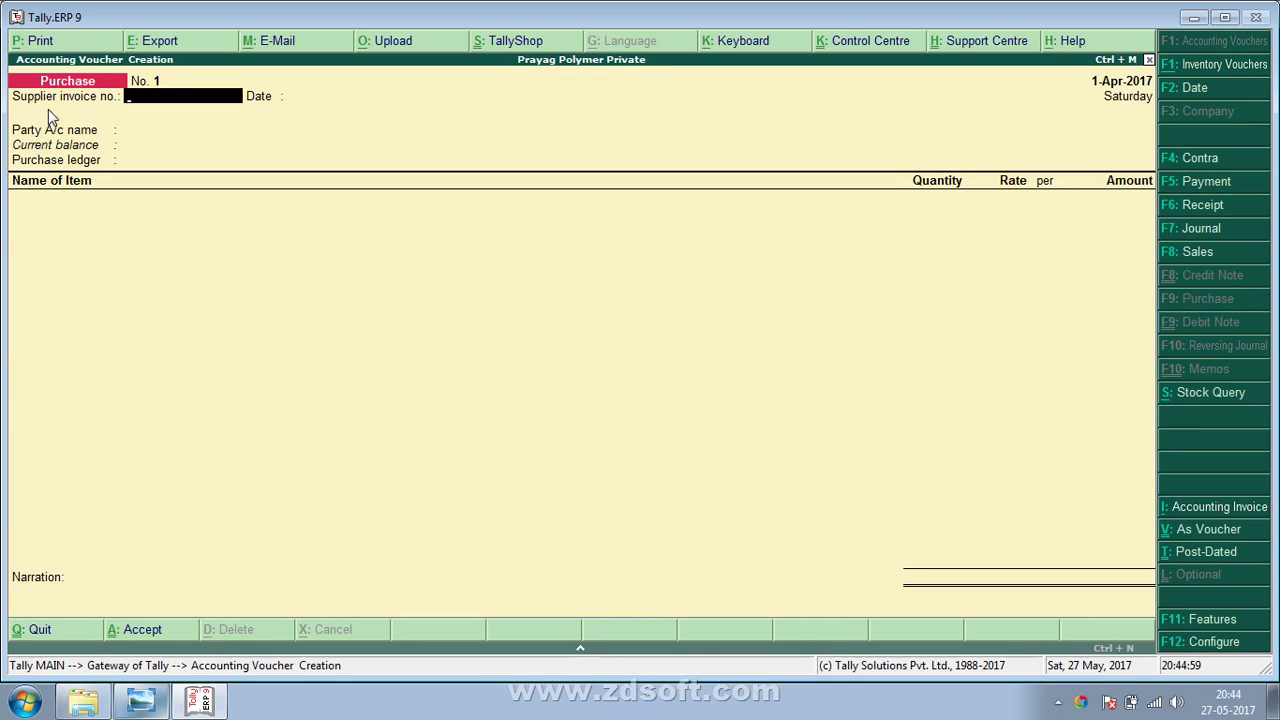
key(alt+Tab)
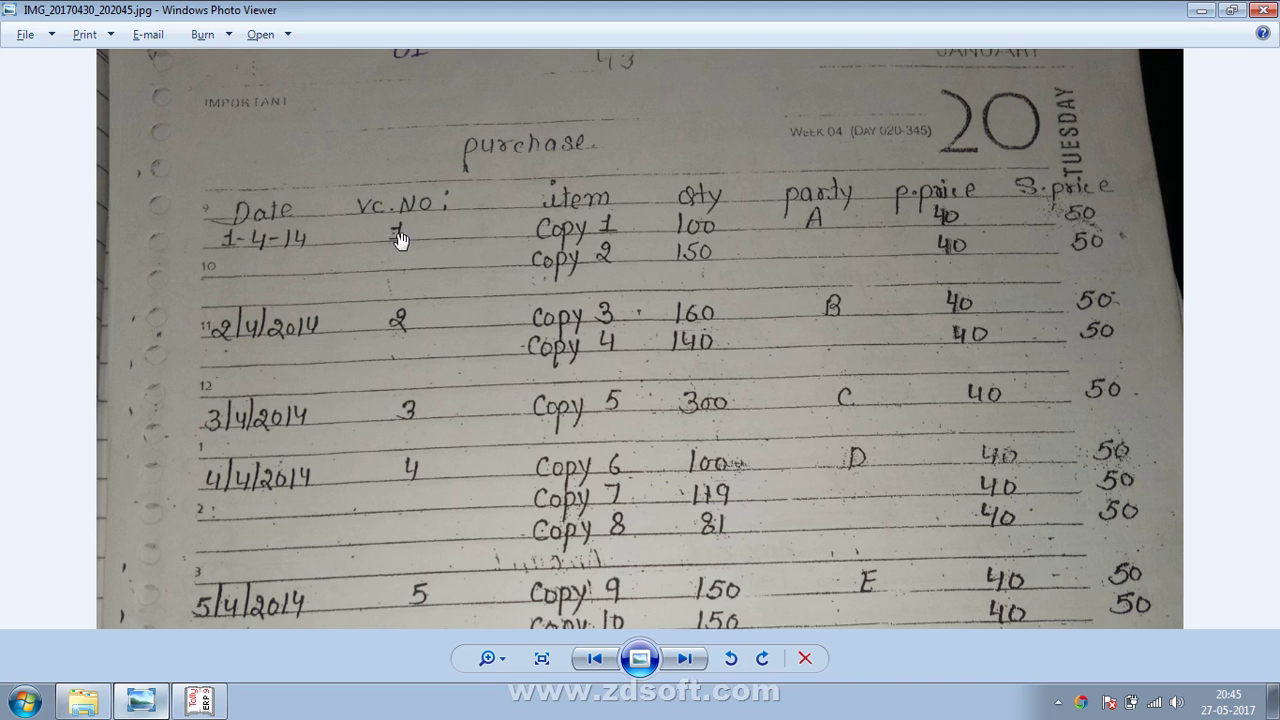
key(alt+Tab)
text(1)
key(Return)
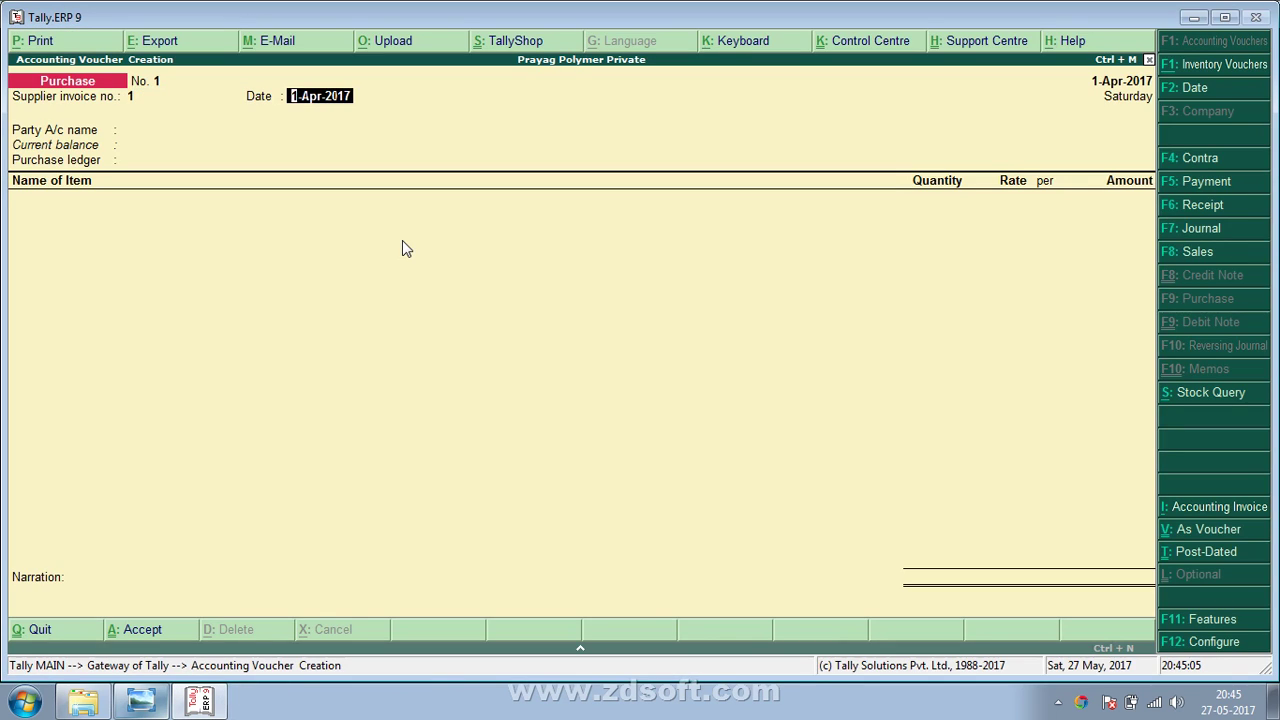
key(Return)
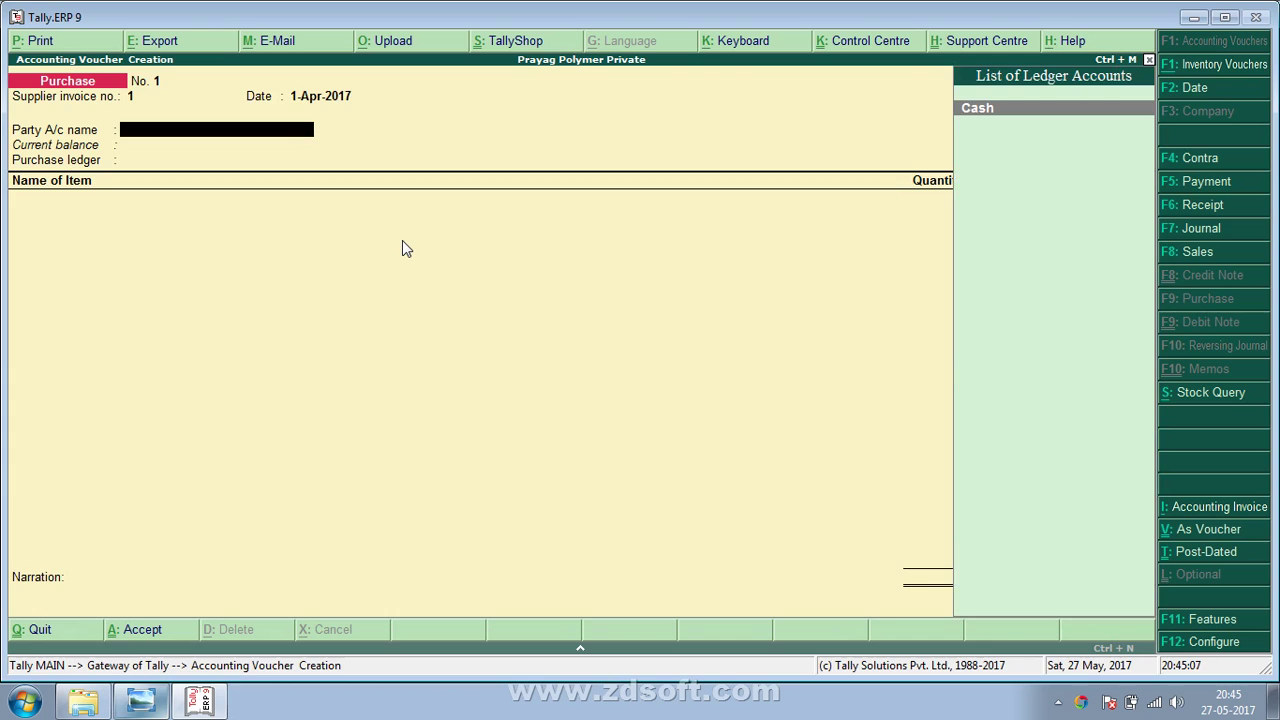
Maximize the Tally.ERP 9 window and recheck the voucher's supplier invoice number and date.
key(alt+Tab)
key(alt+Tab)
click(1228, 16)
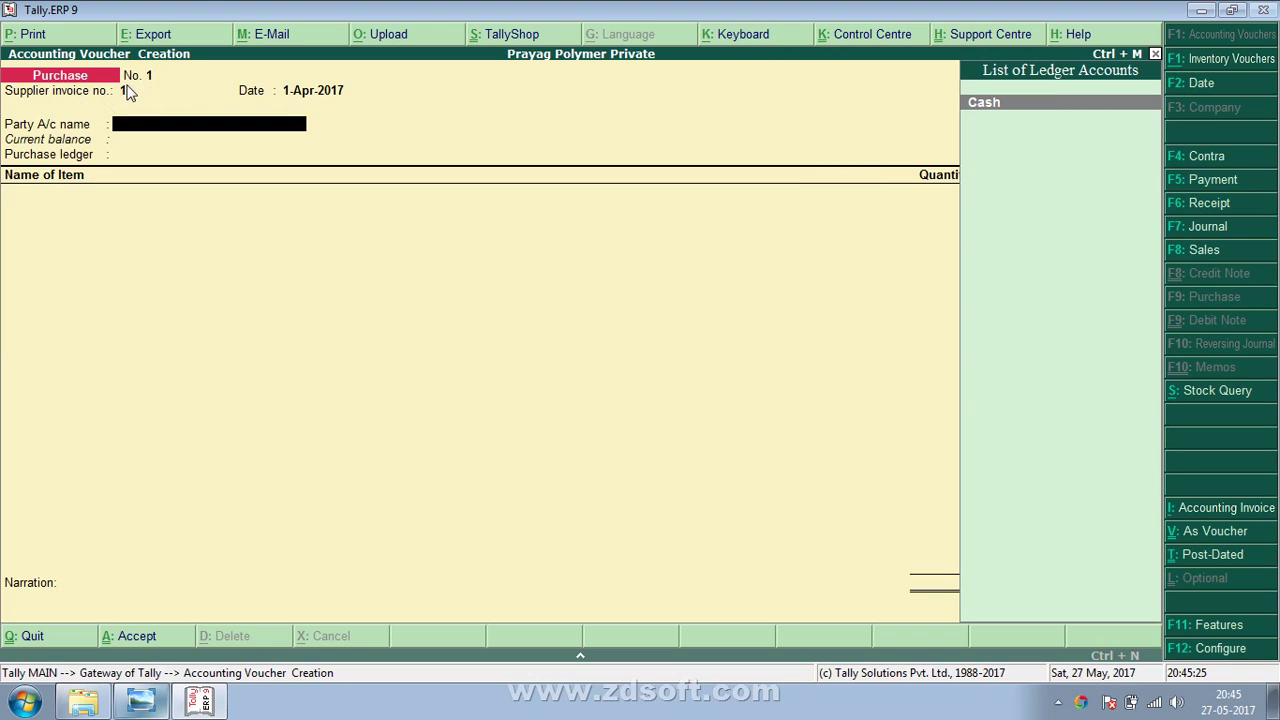
key(BackSpace)
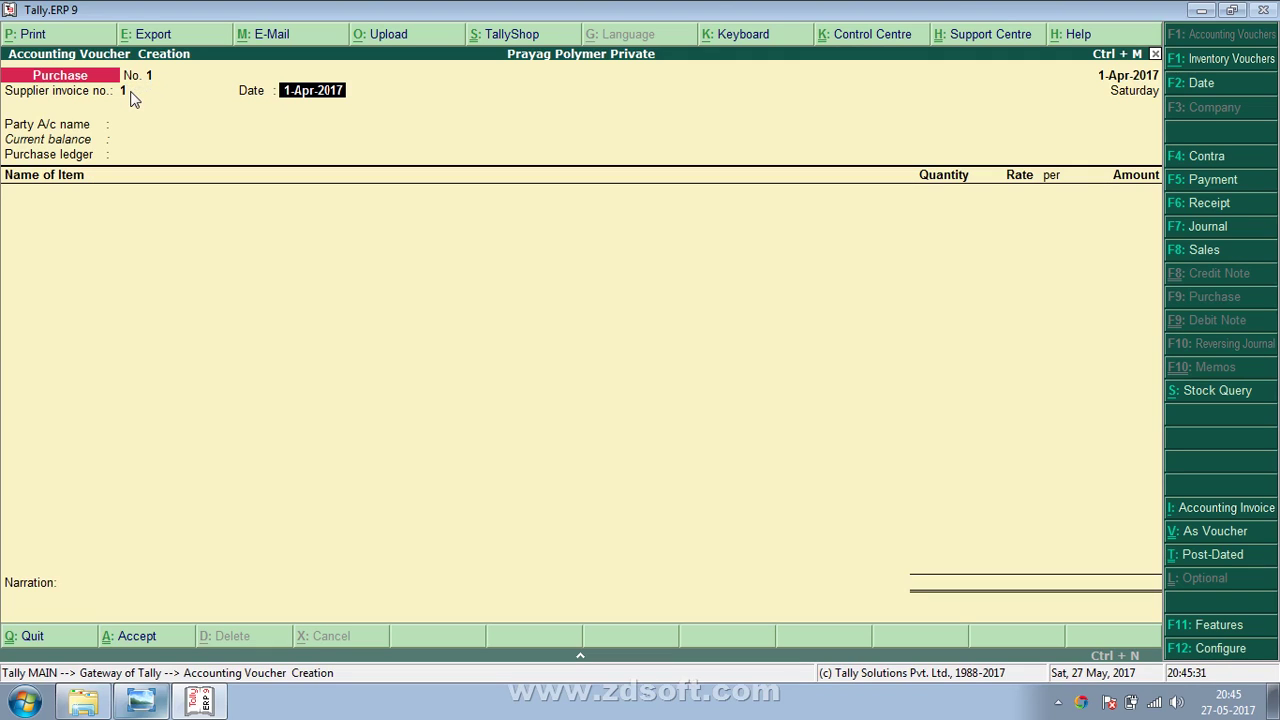
key(BackSpace)
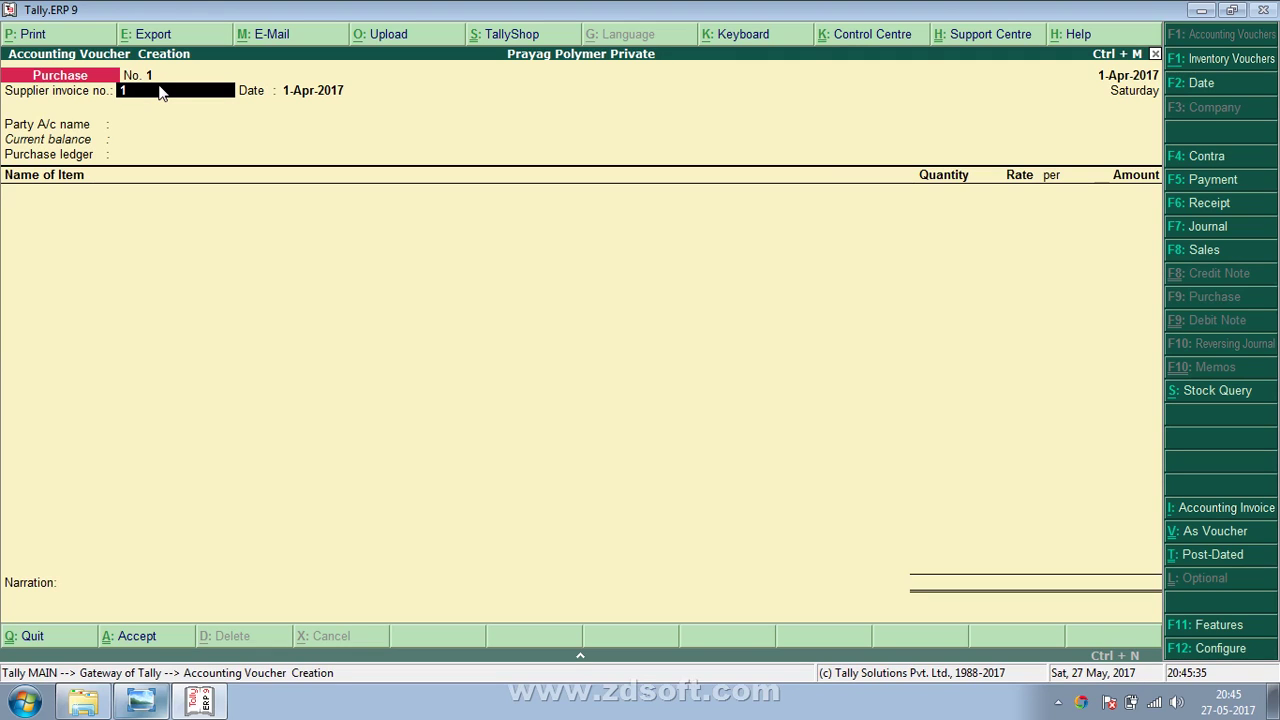
key(Return)
key(Return)
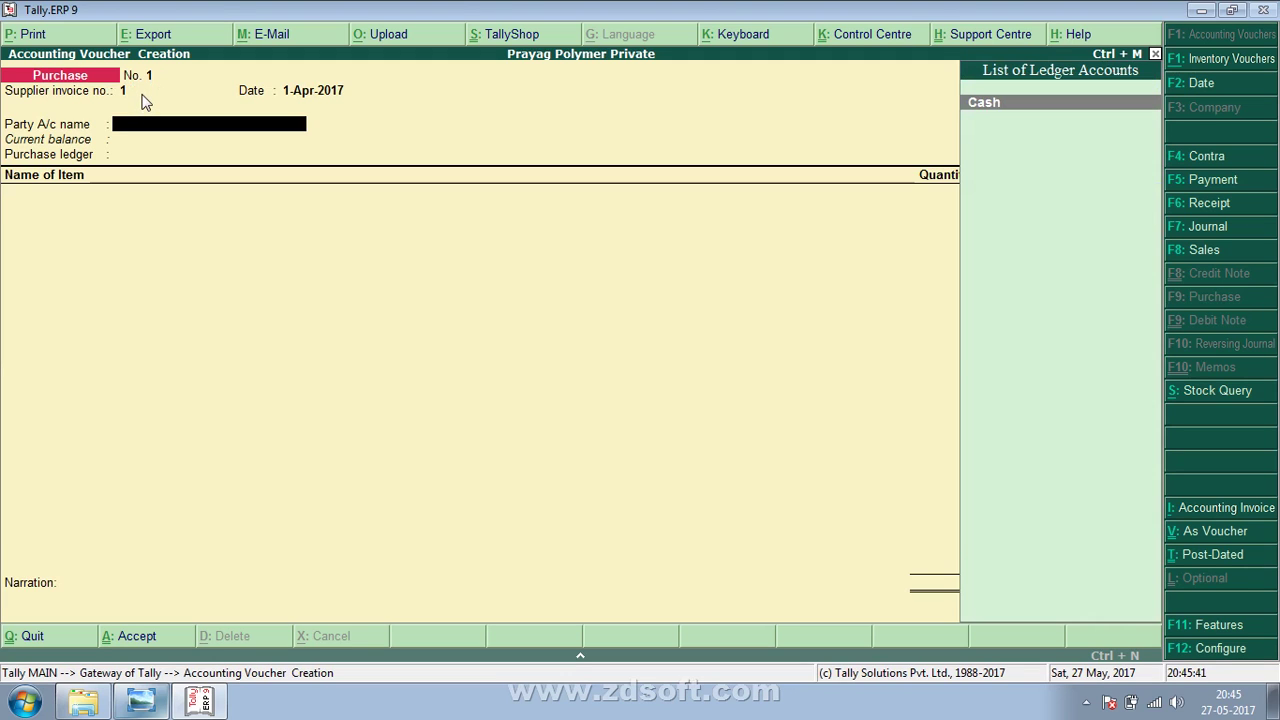
Quit the purchase voucher without saving and go to the voucher type options under Accounts Info.
key(Escape)
key(Up)
key(Up)
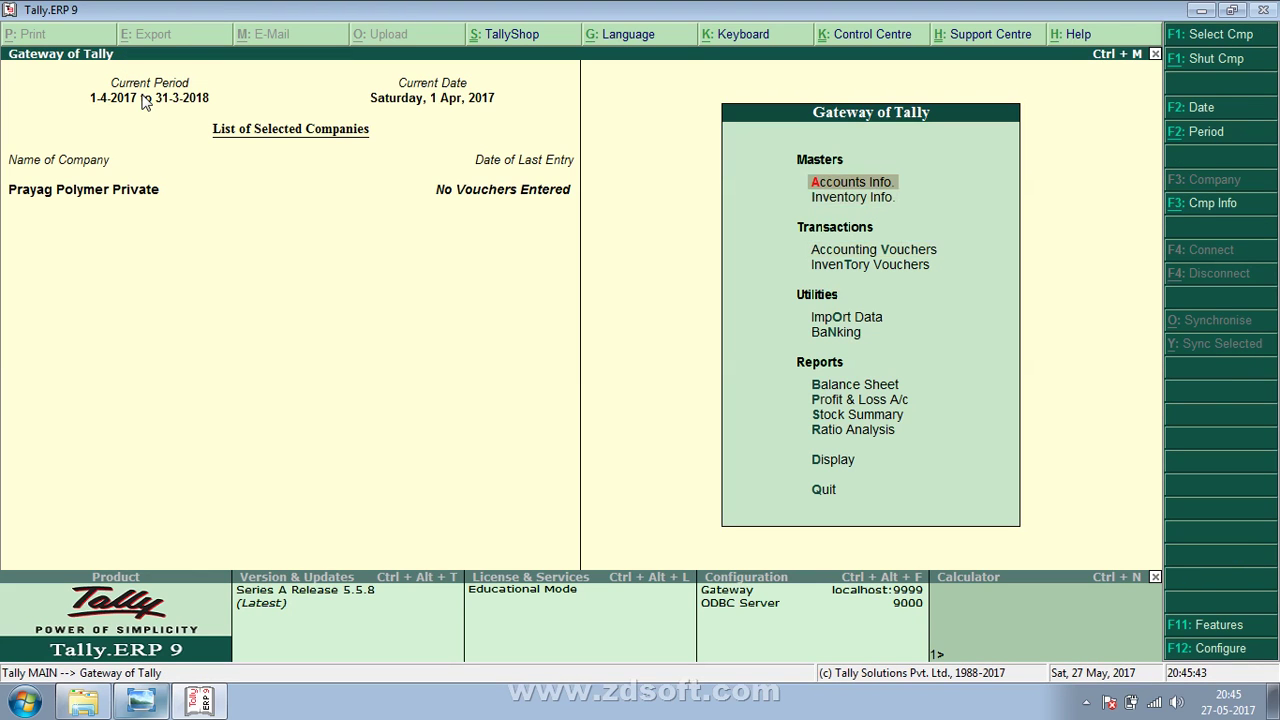
key(Return)
key(Down)
key(Down)
key(Down)
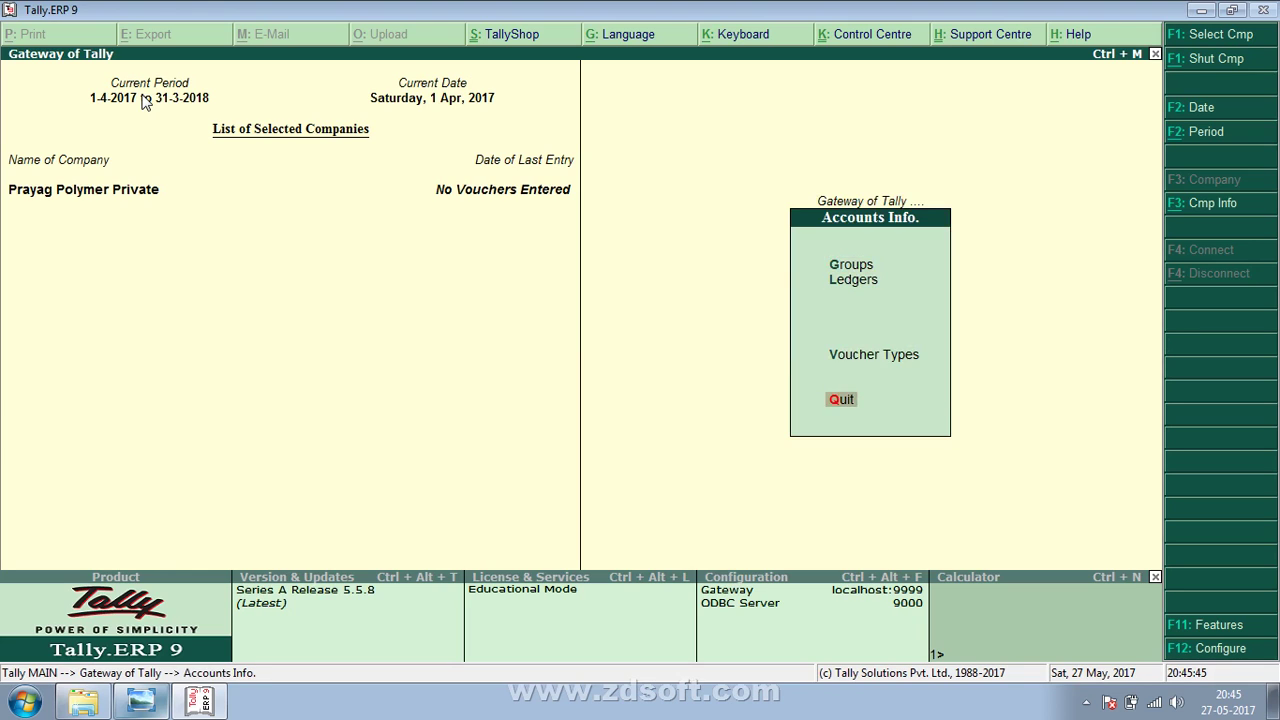
key(Up)
key(Return)
key(Down)
key(Down)
key(Up)
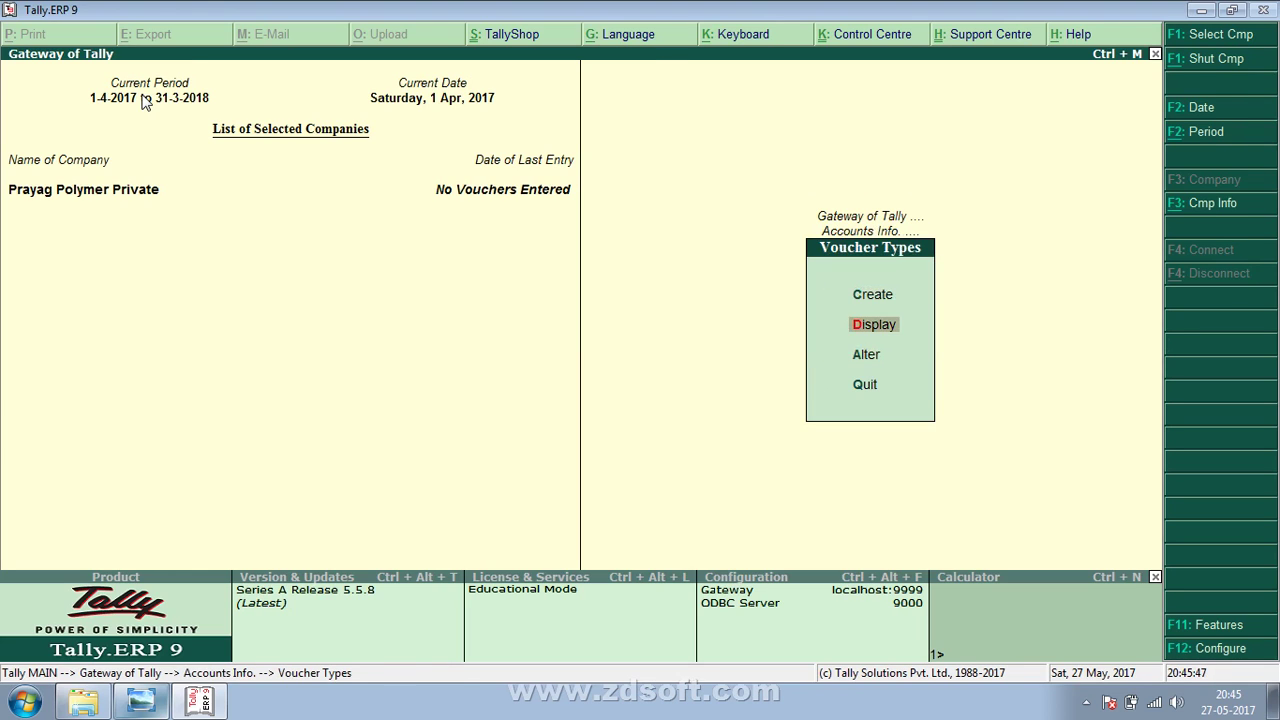
Display the configuration of the Purchase voucher type and return to the Gateway of Tally.
key(Return)
key(Down)
key(Down)
key(Down)
key(Down)
key(Down)
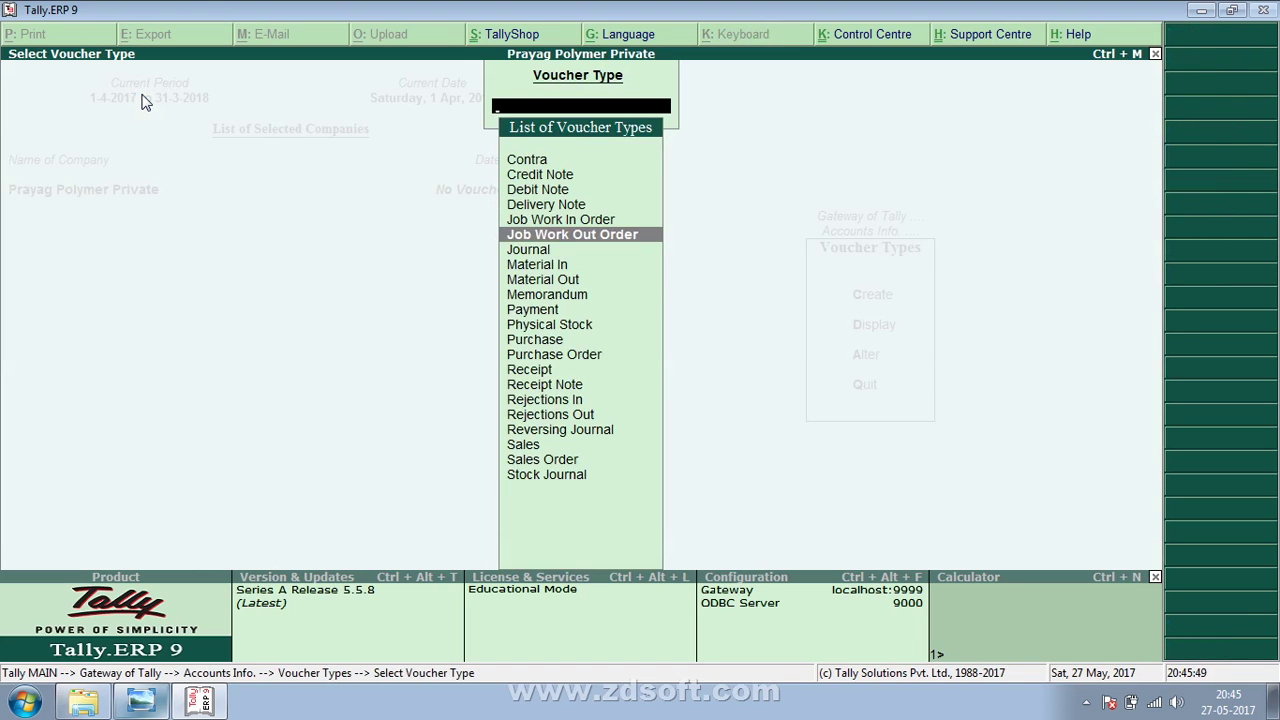
text(P)
key(Down)
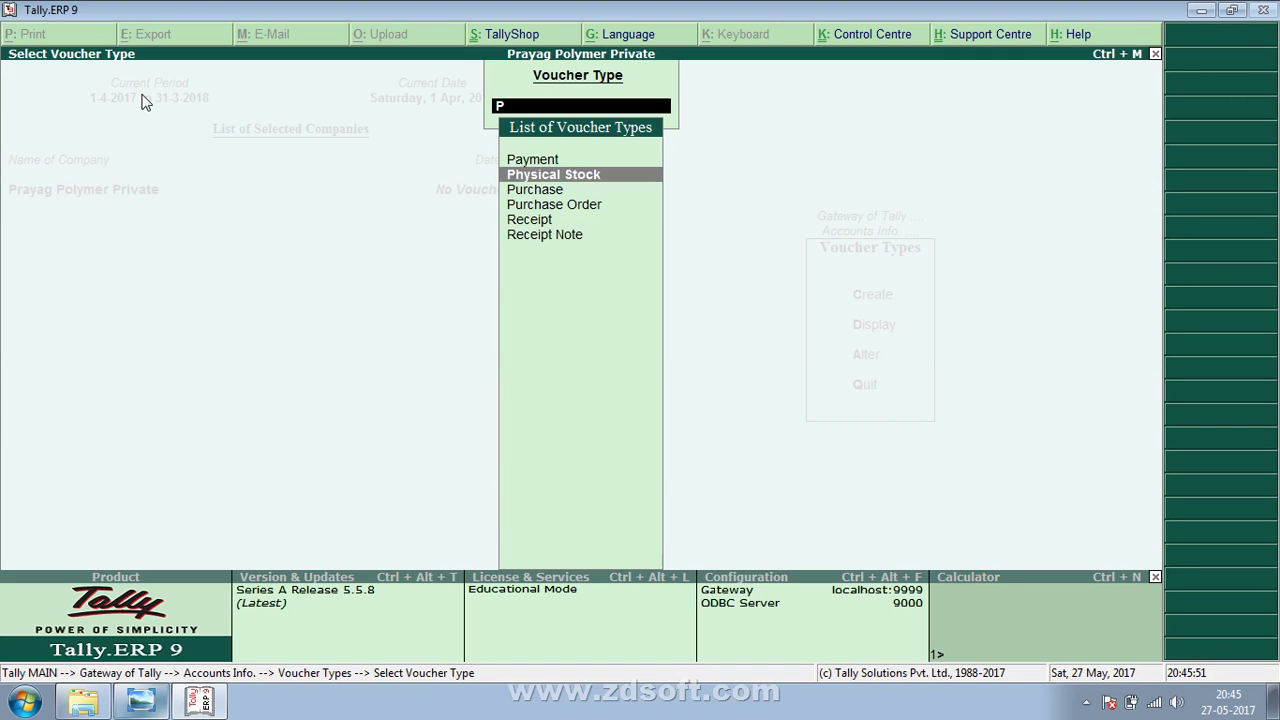
key(Down)
key(Return)
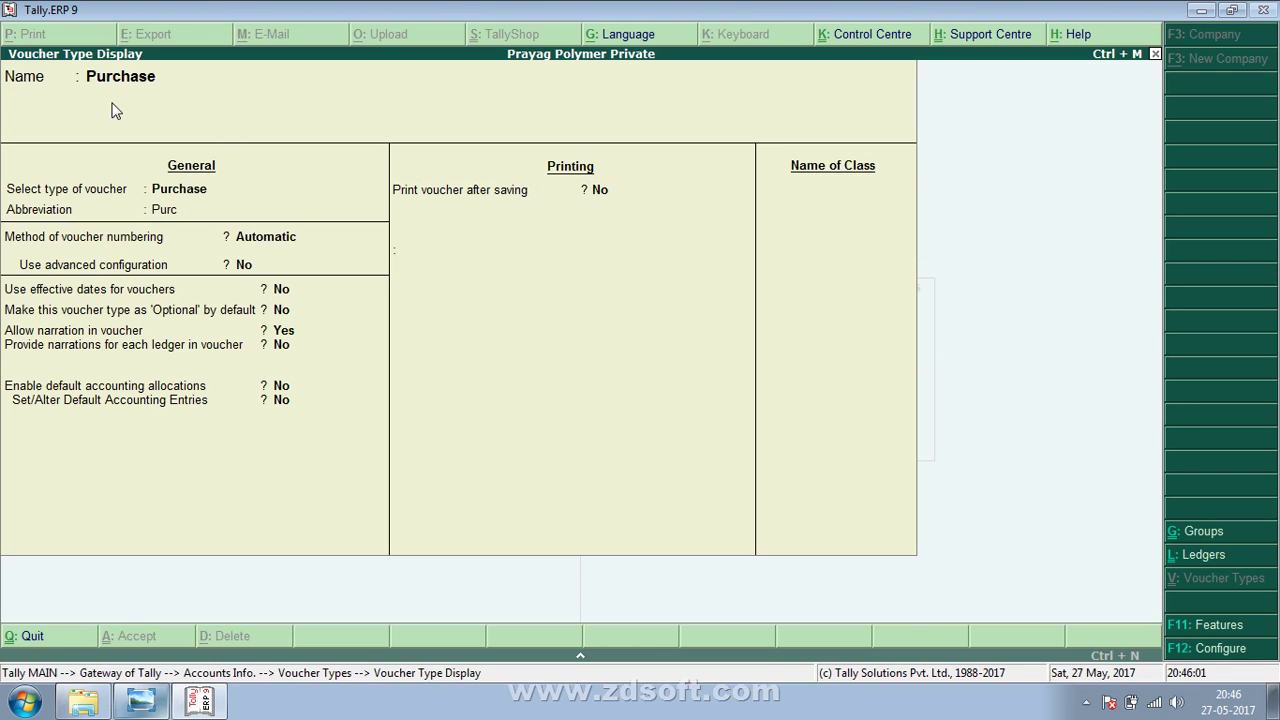
key(Escape)
key(Escape)
key(Escape)
key(Escape)
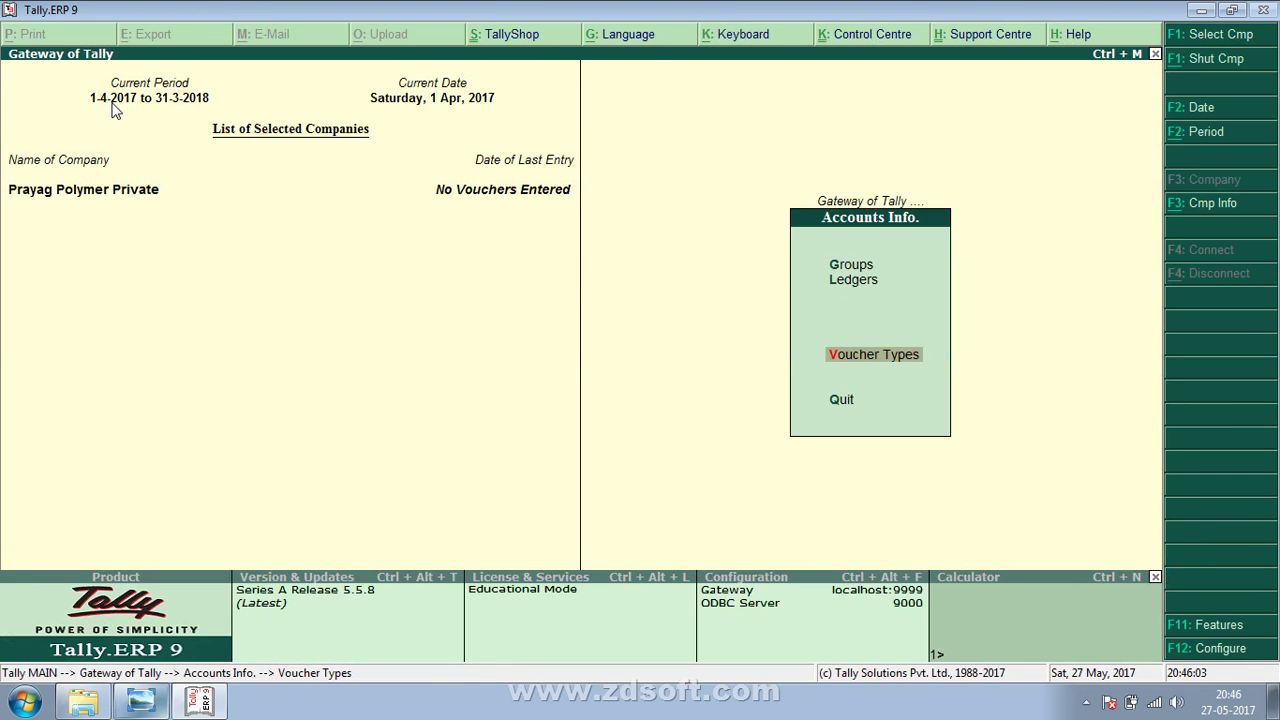
Open a new purchase voucher under Accounting Vouchers and enter 1 as the supplier invoice number.
key(Down)
key(Down)
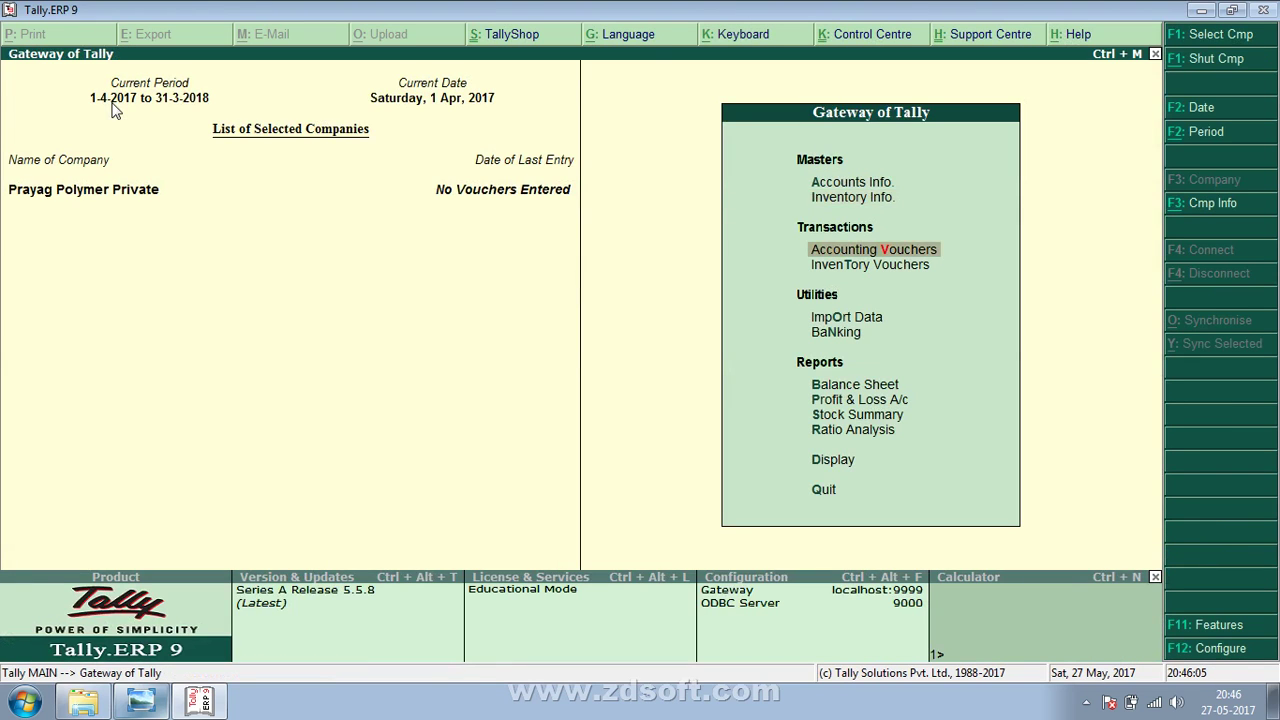
key(Return)
text(1)
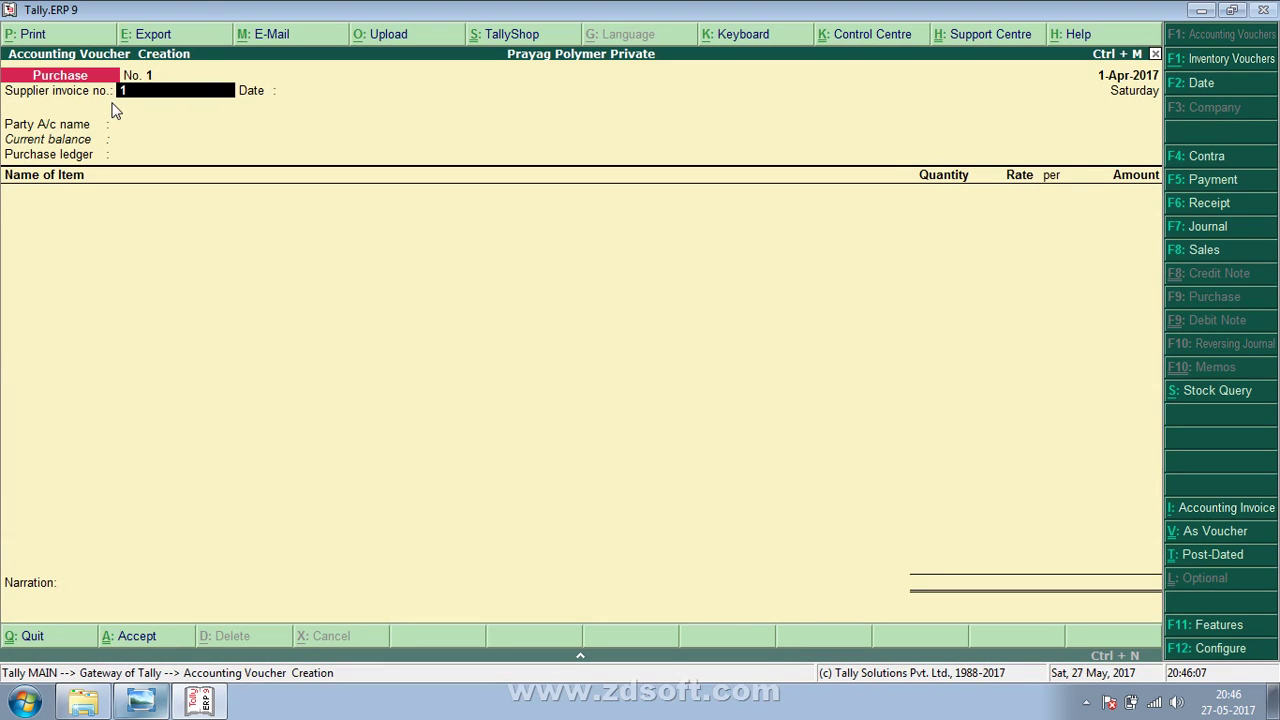
key(Return)
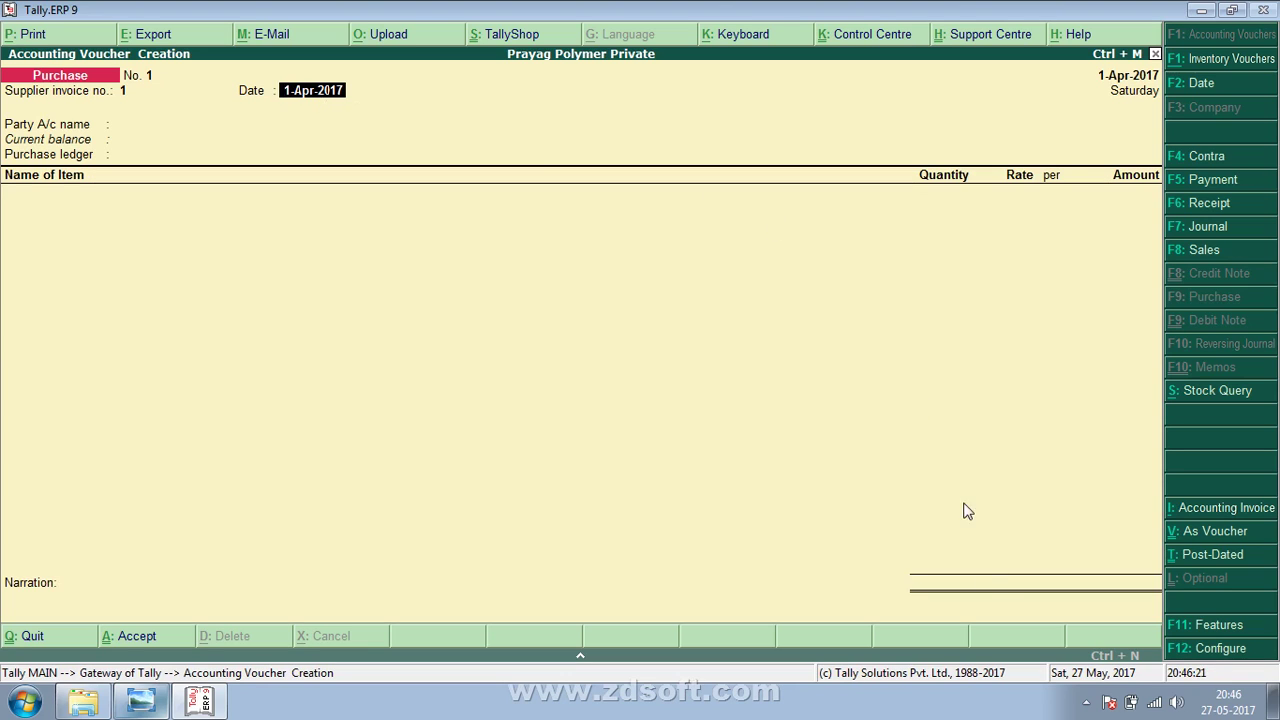
click(1085, 703)
mouse_move(1084, 620)
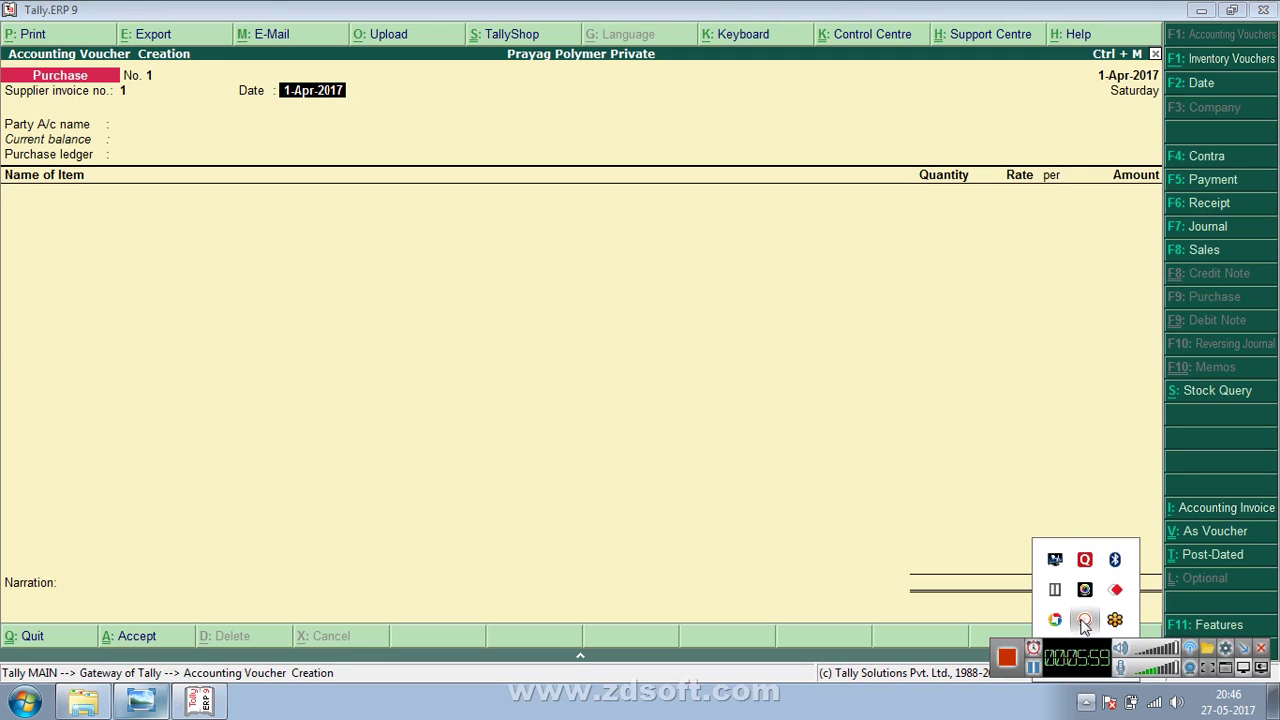
click(1035, 670)
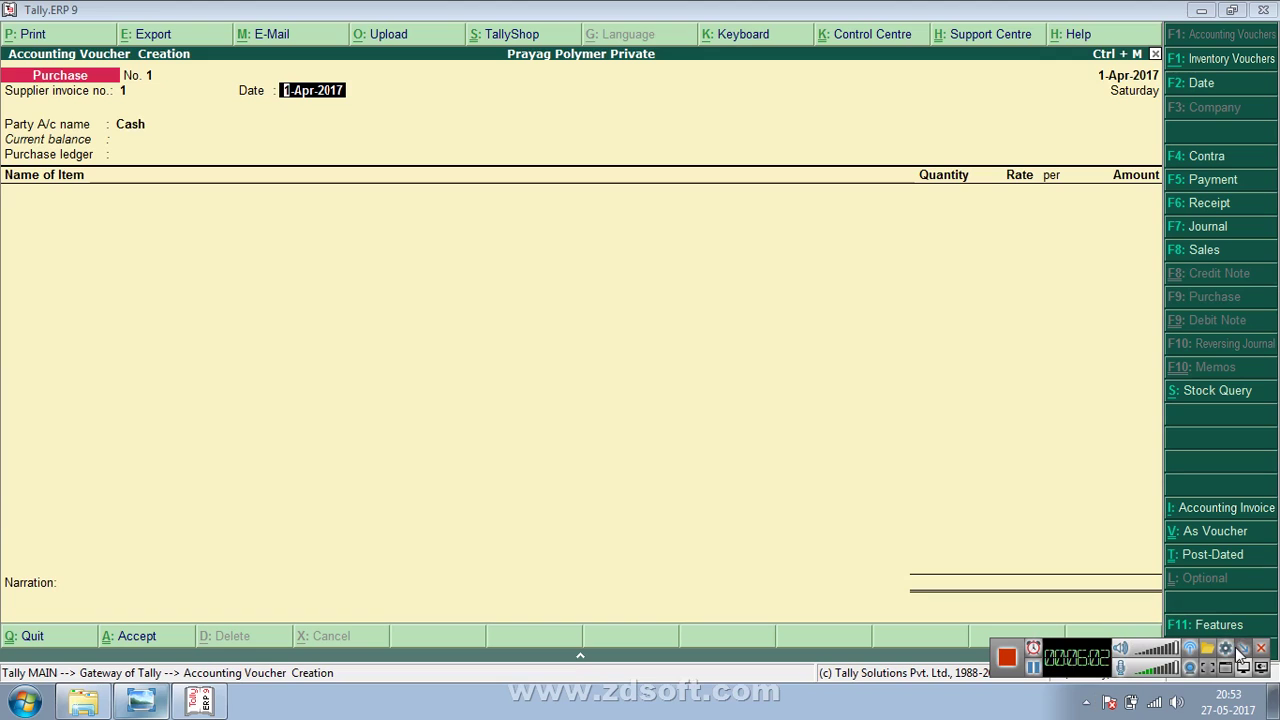
click(1242, 649)
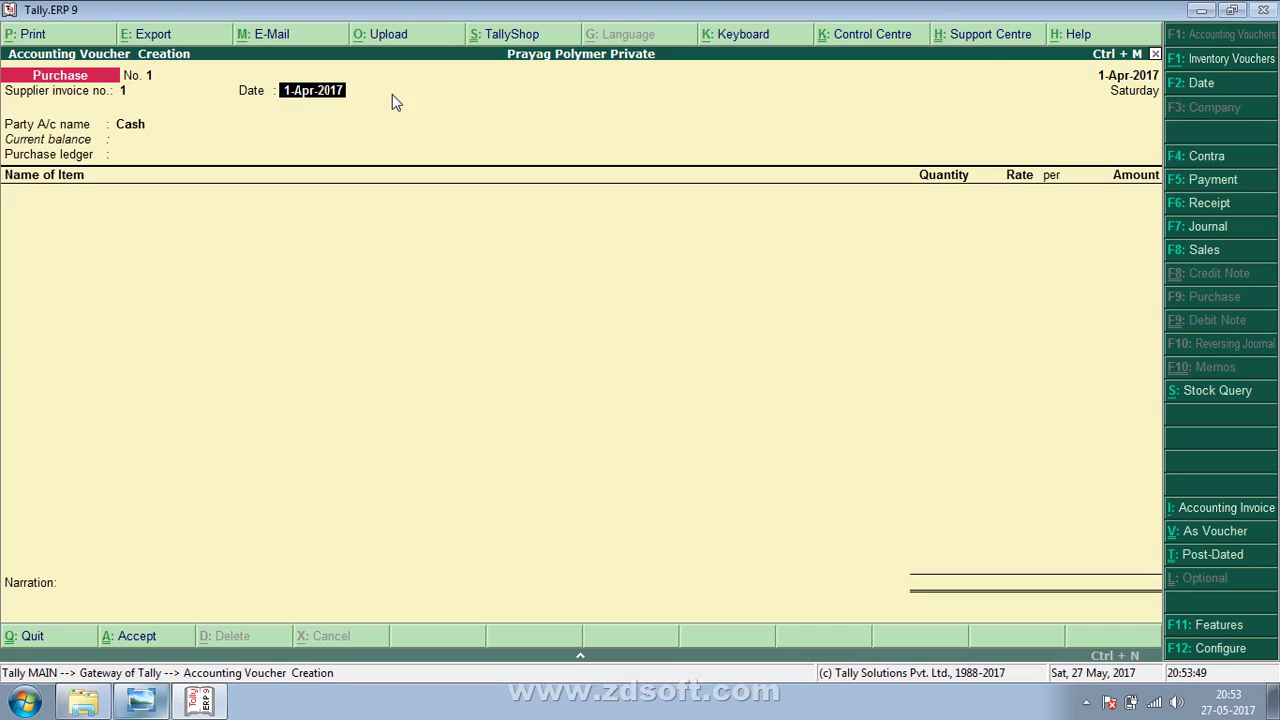
Set the voucher date to 2-4-2017 and accept 1-Apr-2017 as the supplier invoice date.
click(1194, 94)
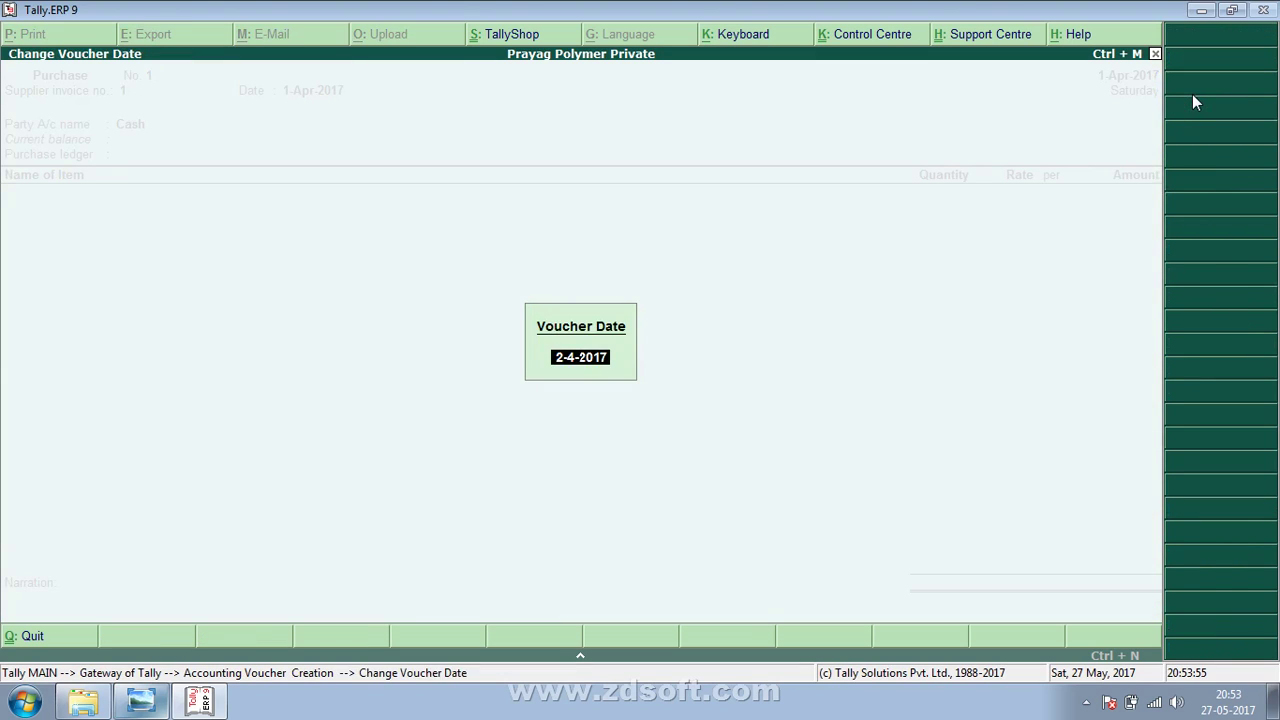
key(Return)
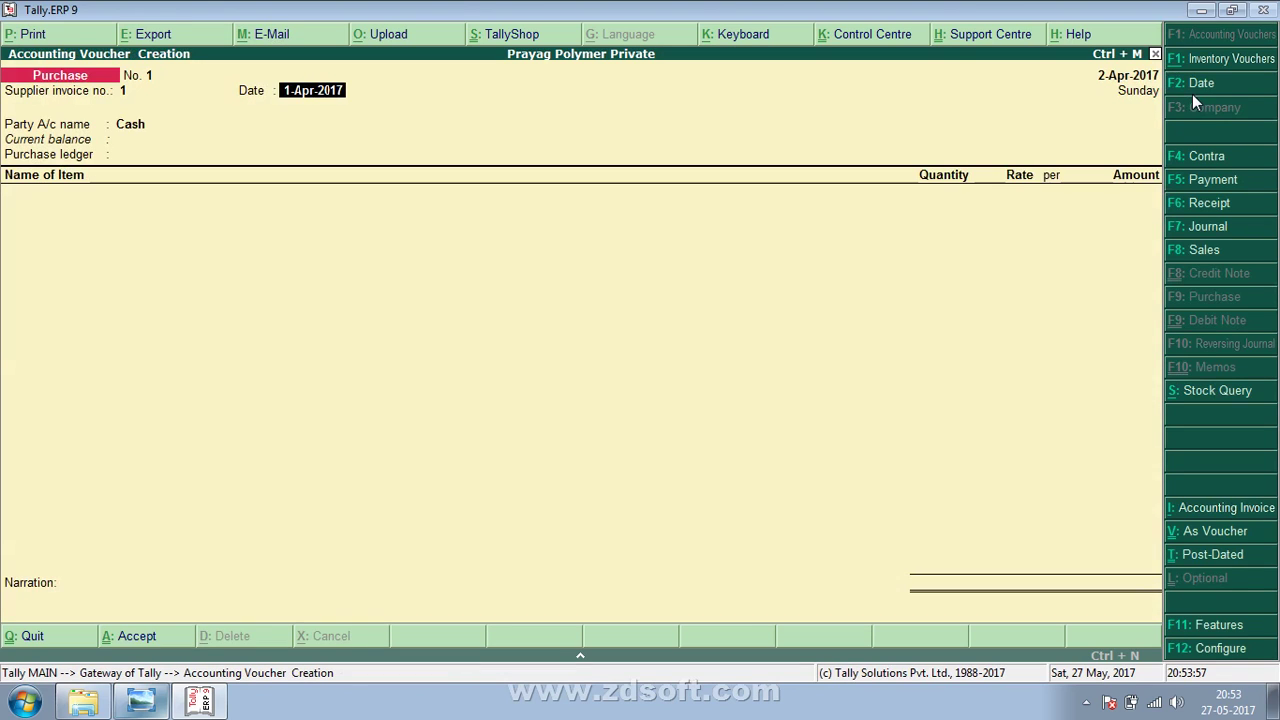
key(Return)
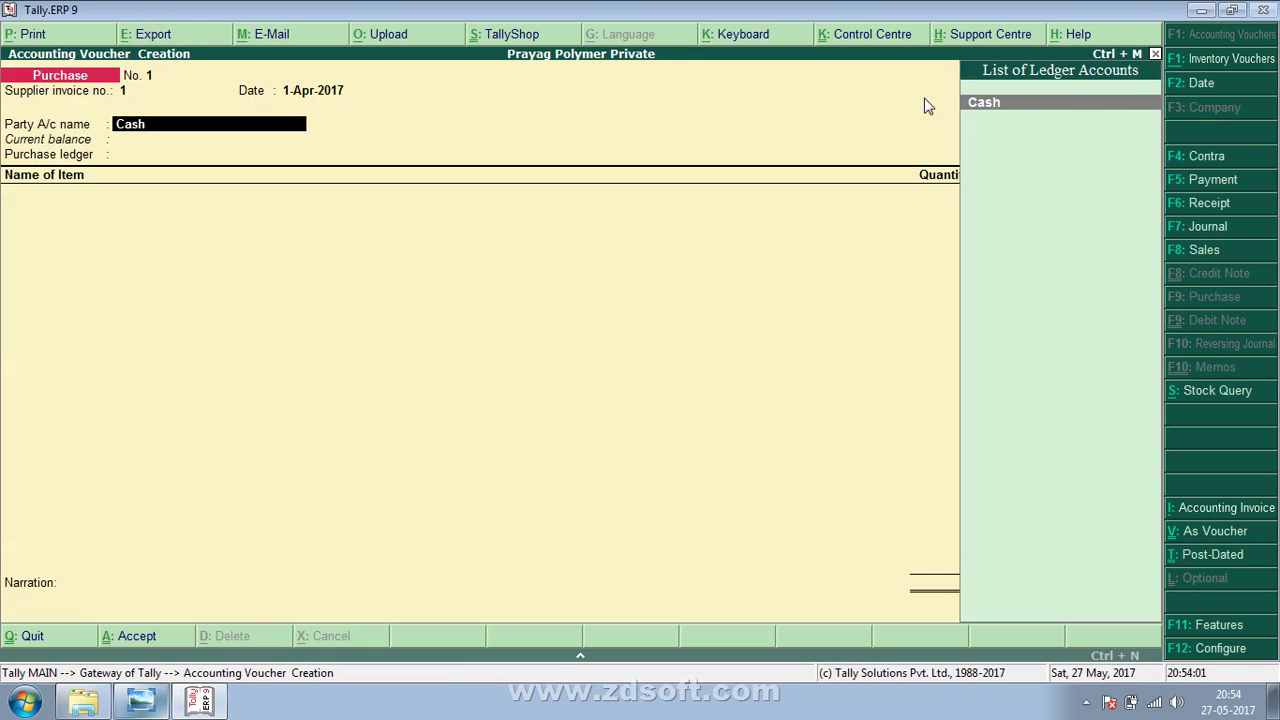
Check the first purchase's party in the handwritten list and start a new ledger named A under Sundry Creditors.
key(alt+Tab)
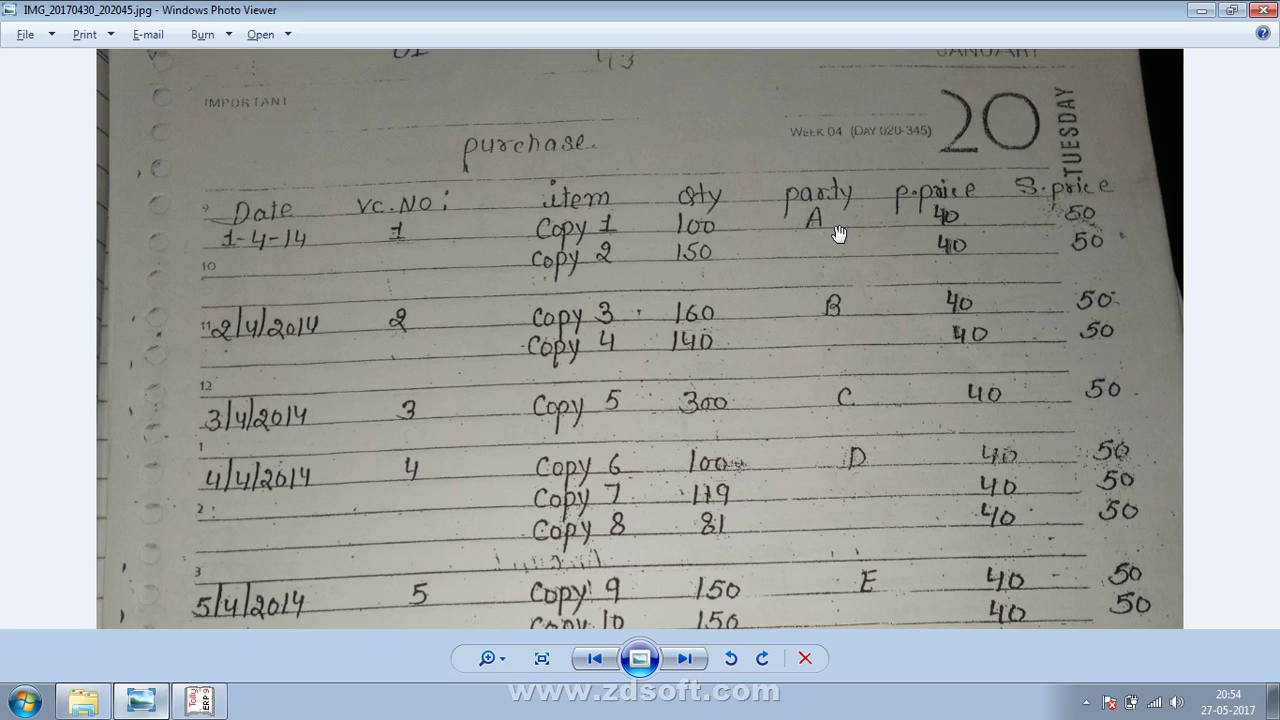
key(alt+Tab)
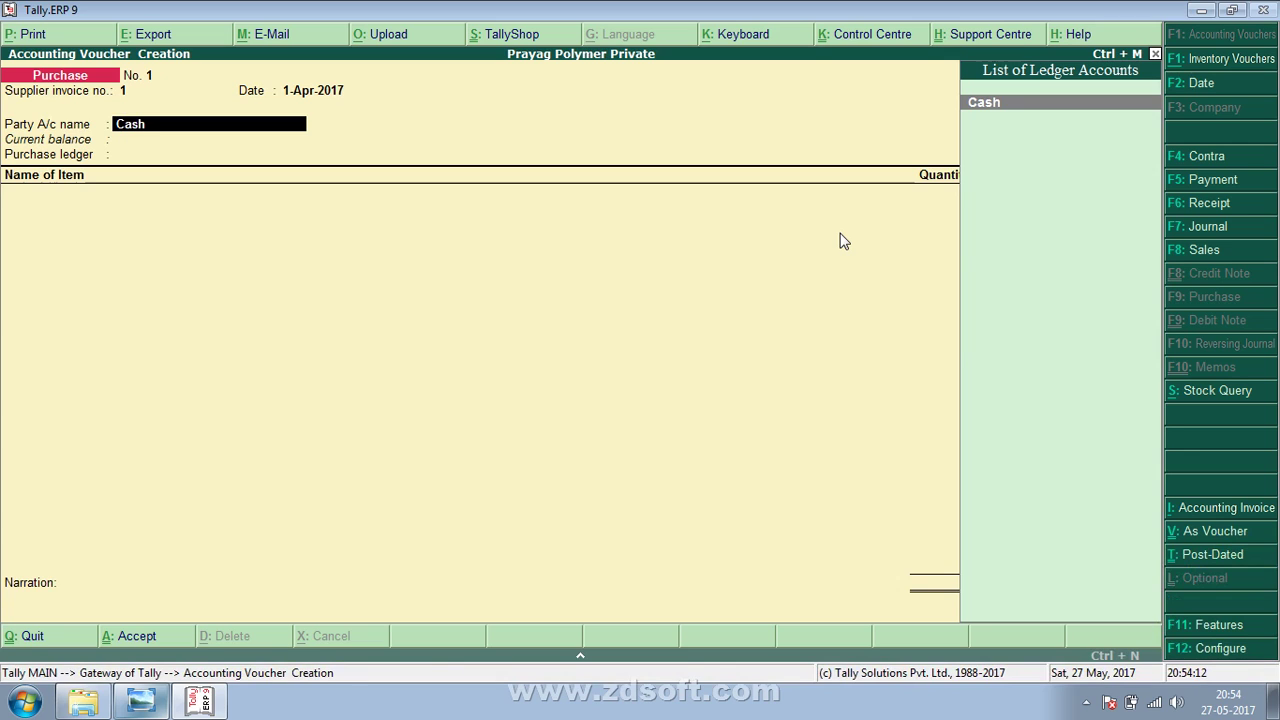
key(alt+c)
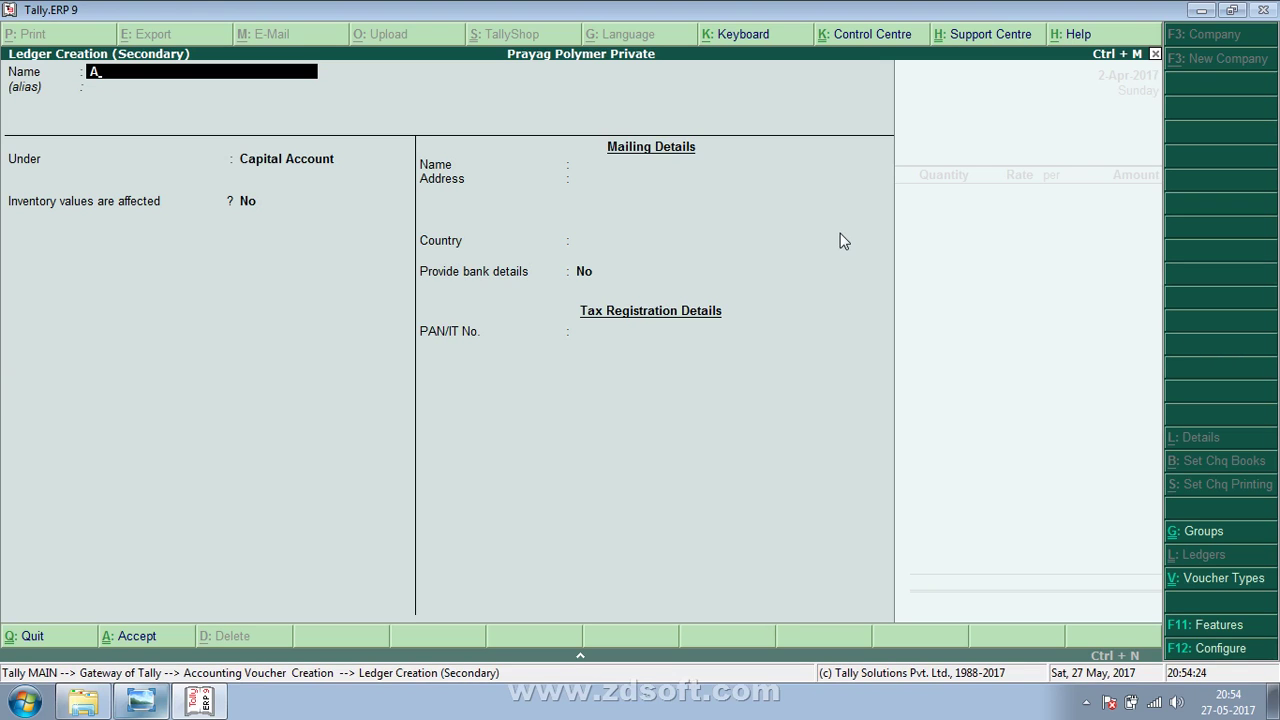
key(Return)
key(Return)
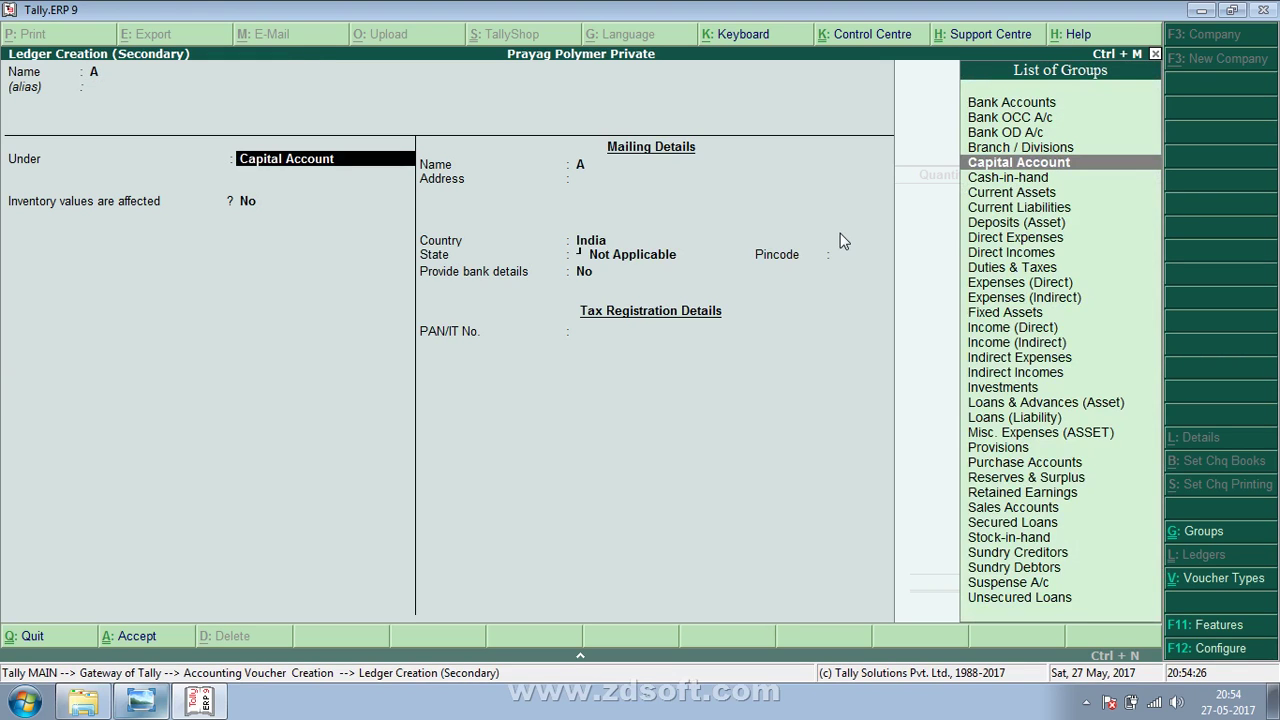
text(Sun)
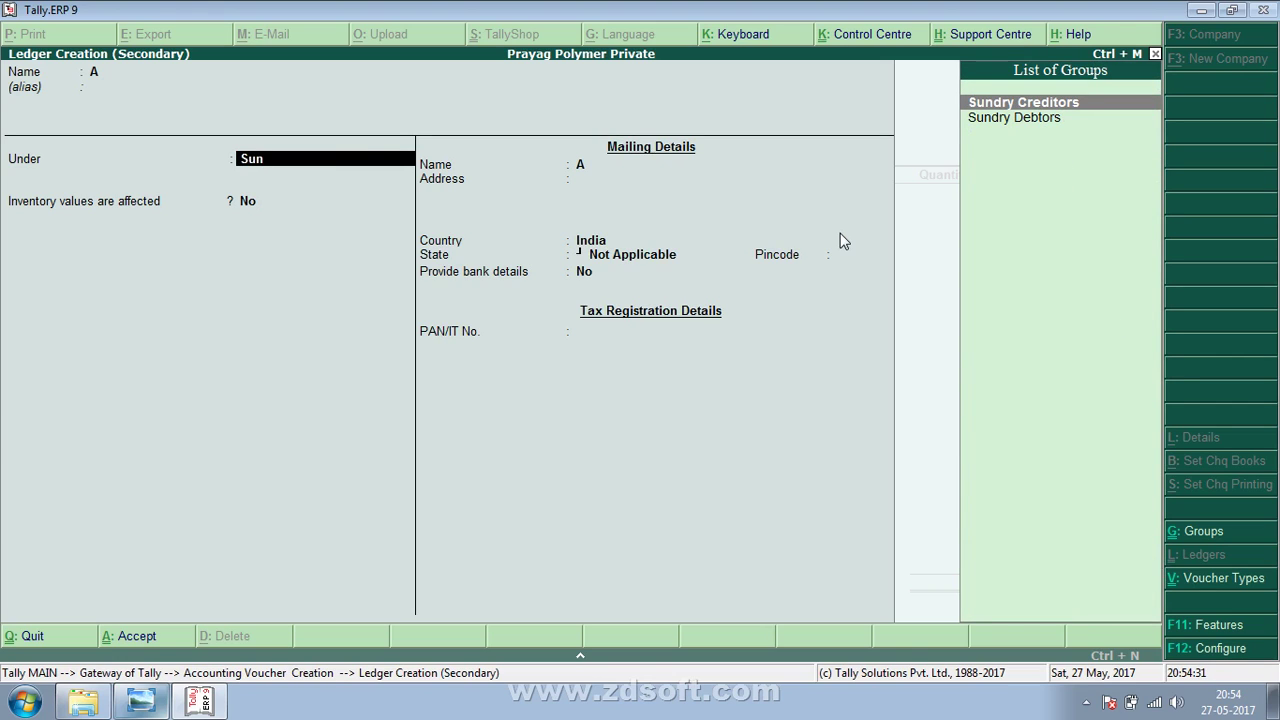
key(Return)
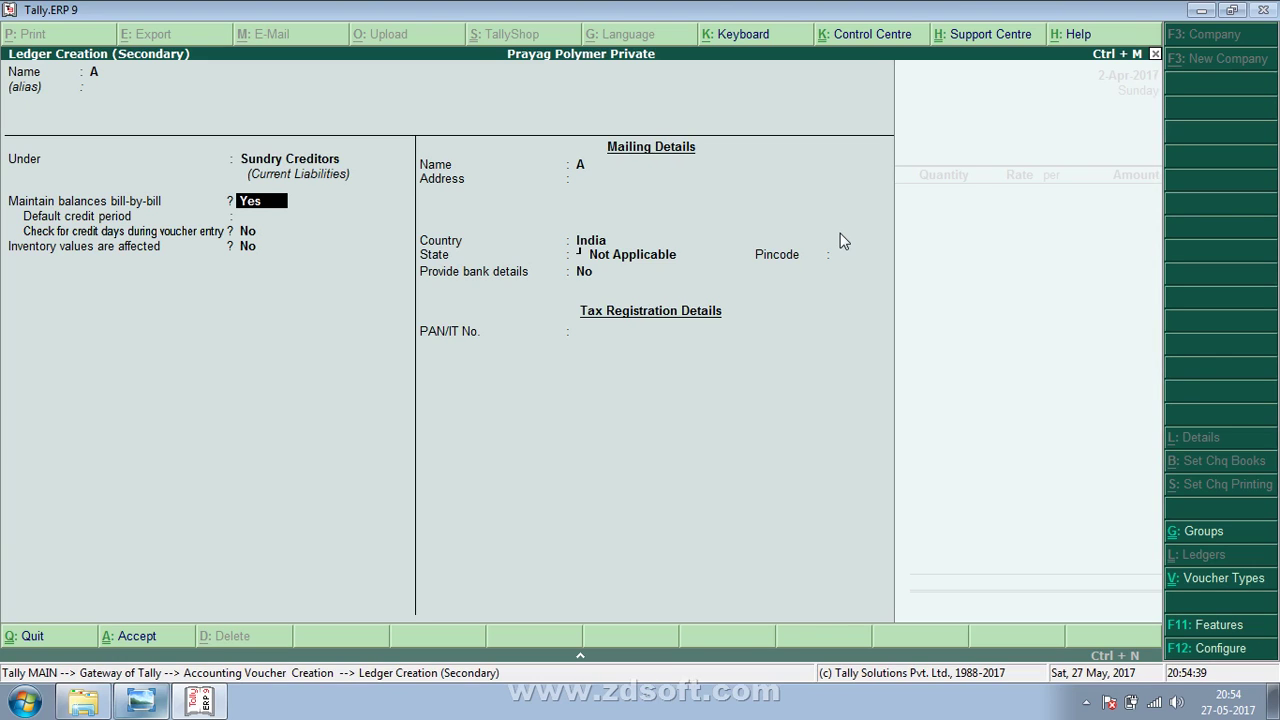
key(Return)
key(Return)
key(Return)
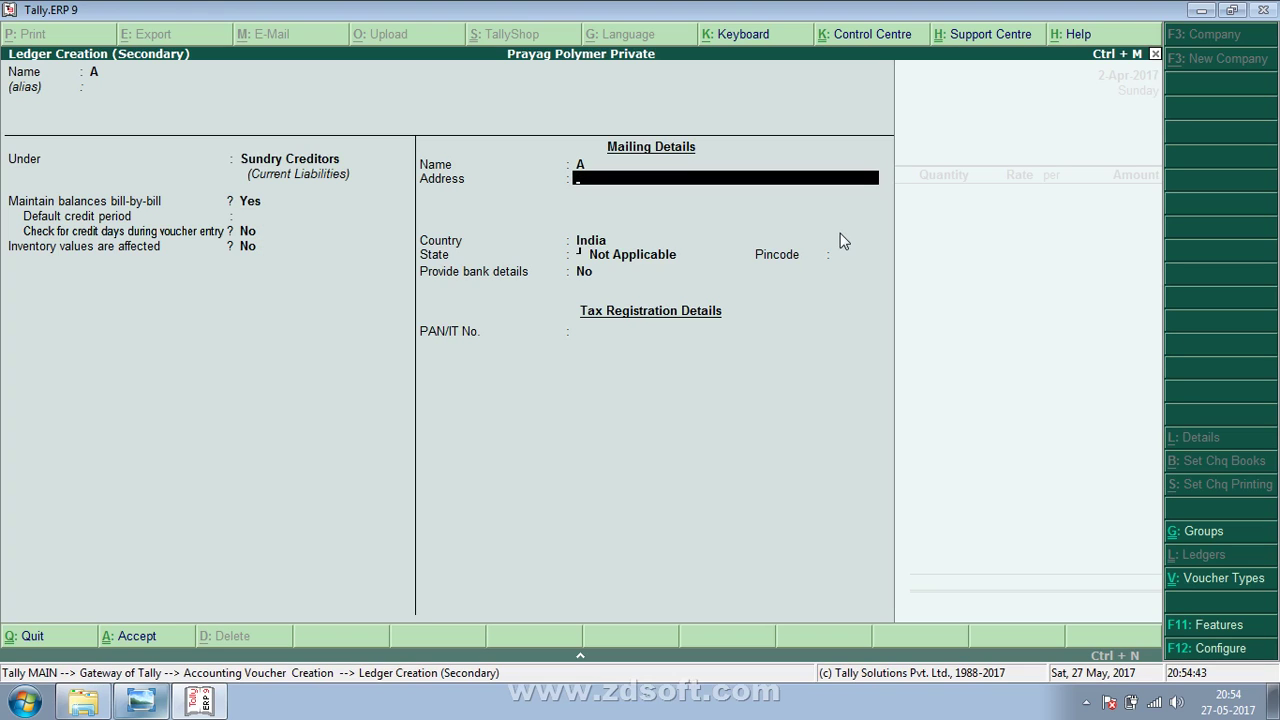
key(Return)
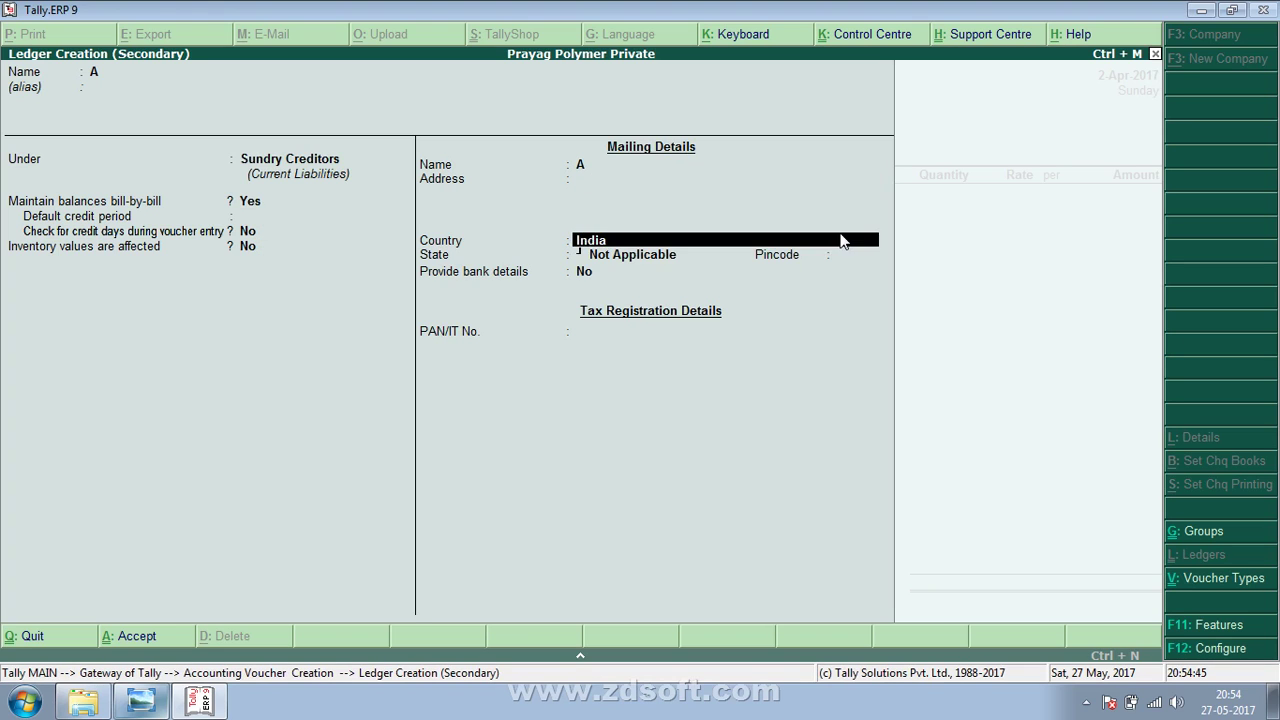
key(Return)
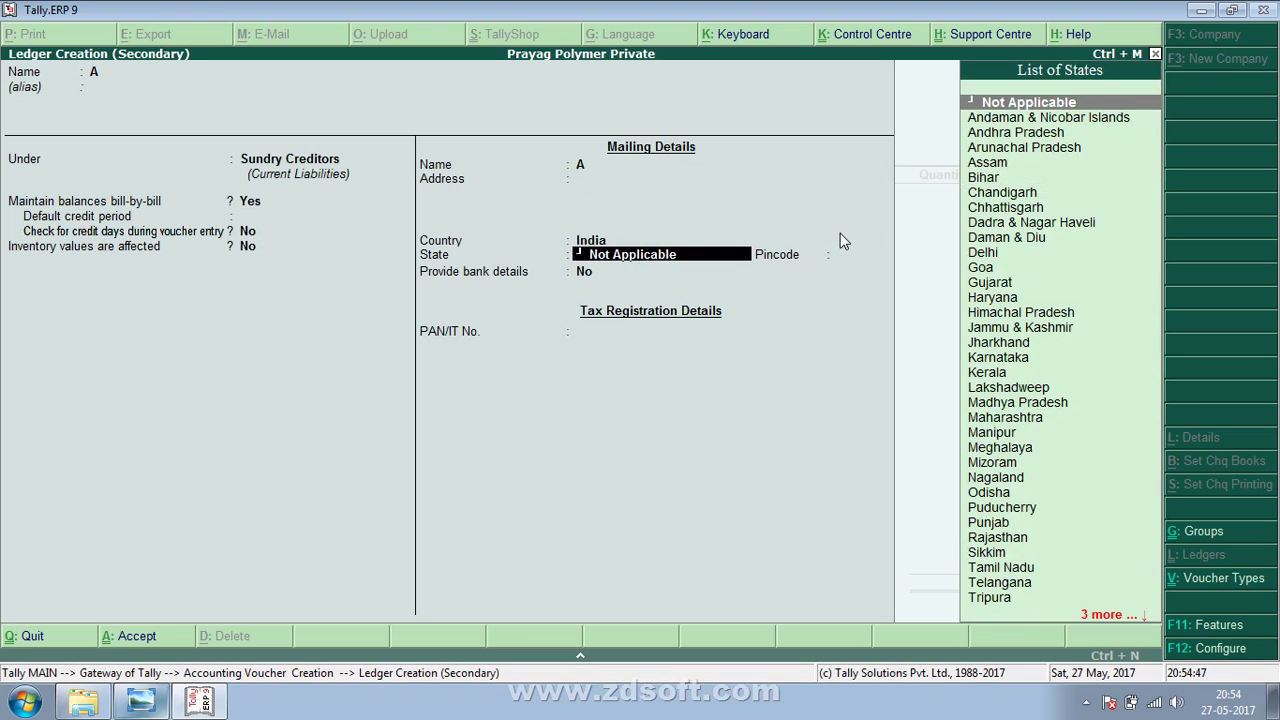
key(Return)
key(Return)
key(Return)
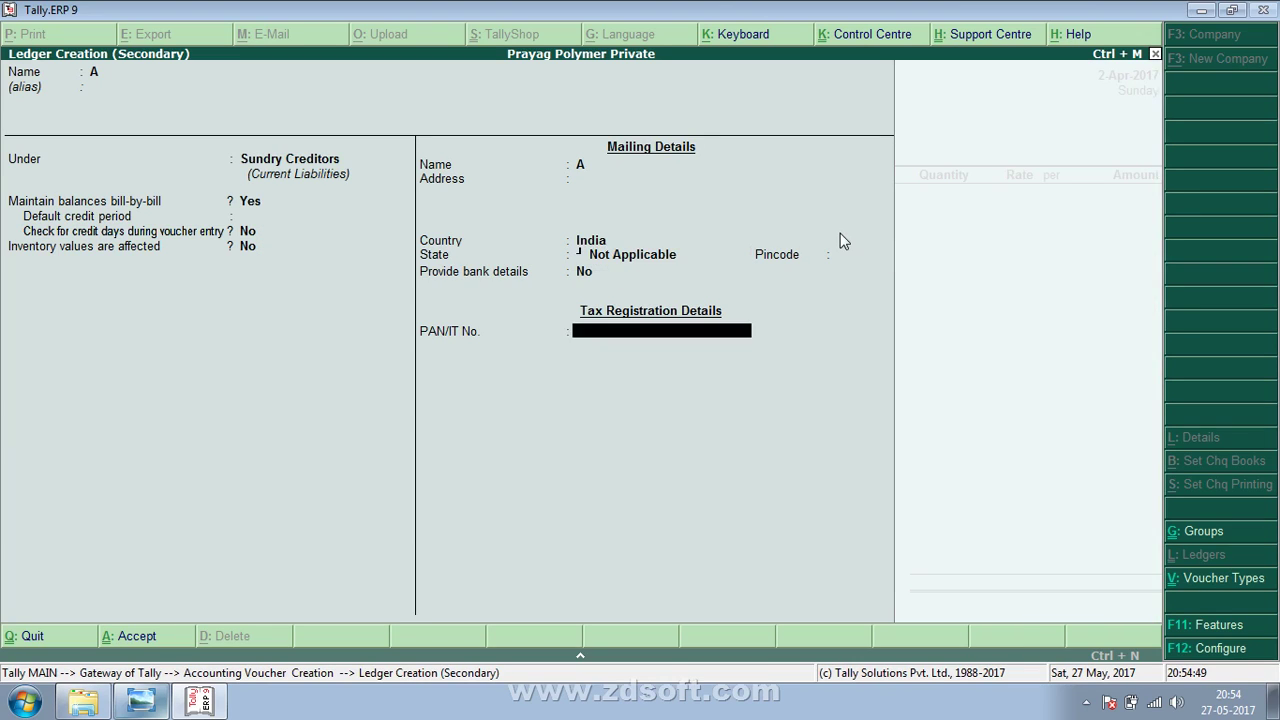
key(Return)
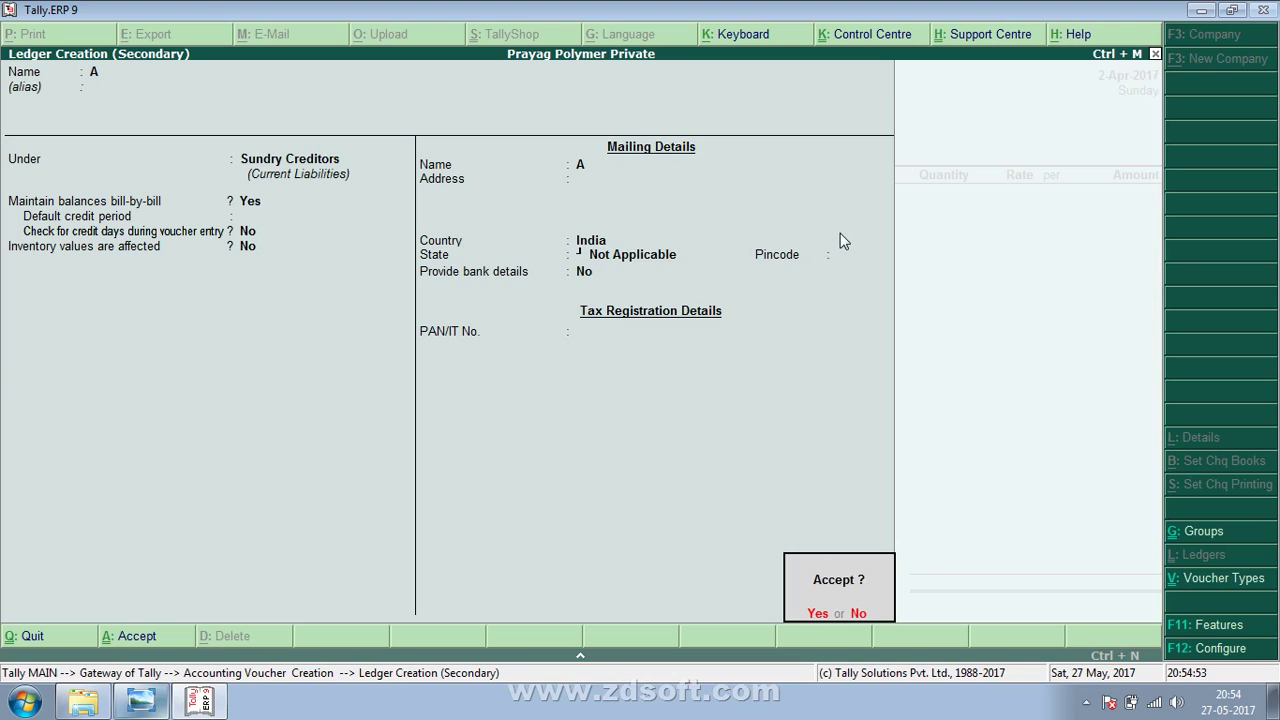
key(Escape)
key(BackSpace)
key(BackSpace)
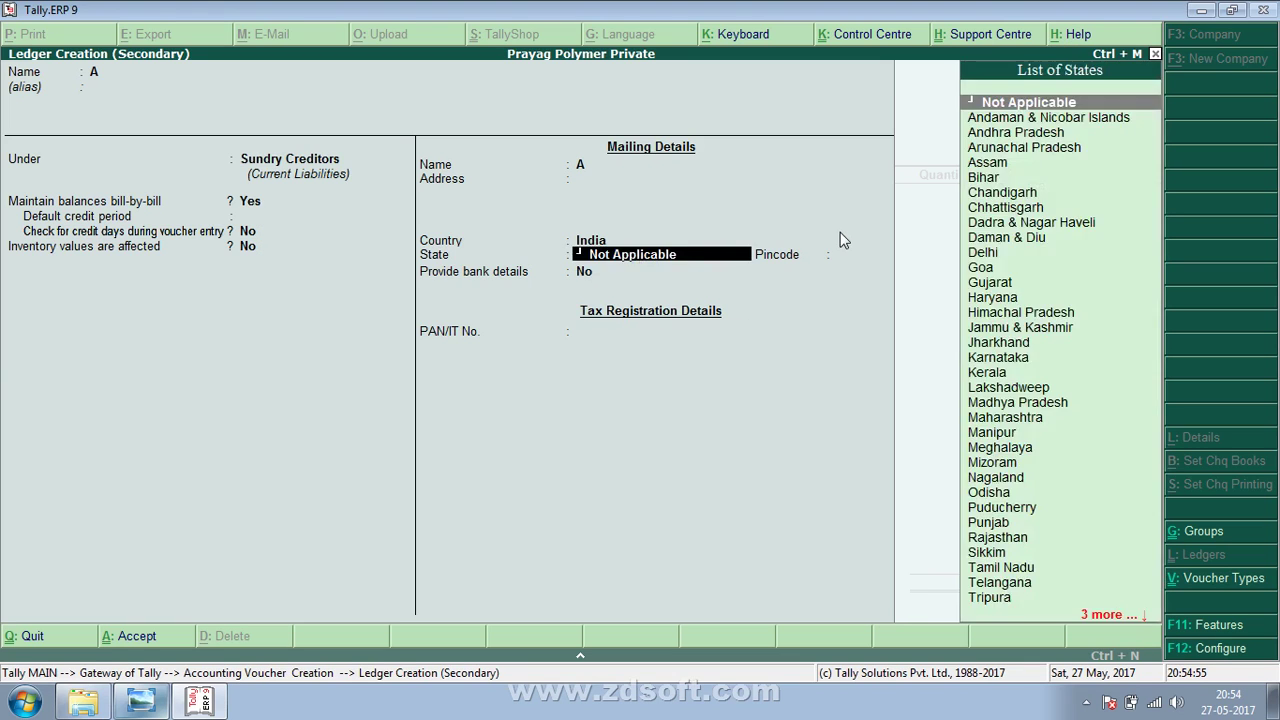
key(BackSpace)
key(BackSpace)
key(BackSpace)
key(BackSpace)
key(BackSpace)
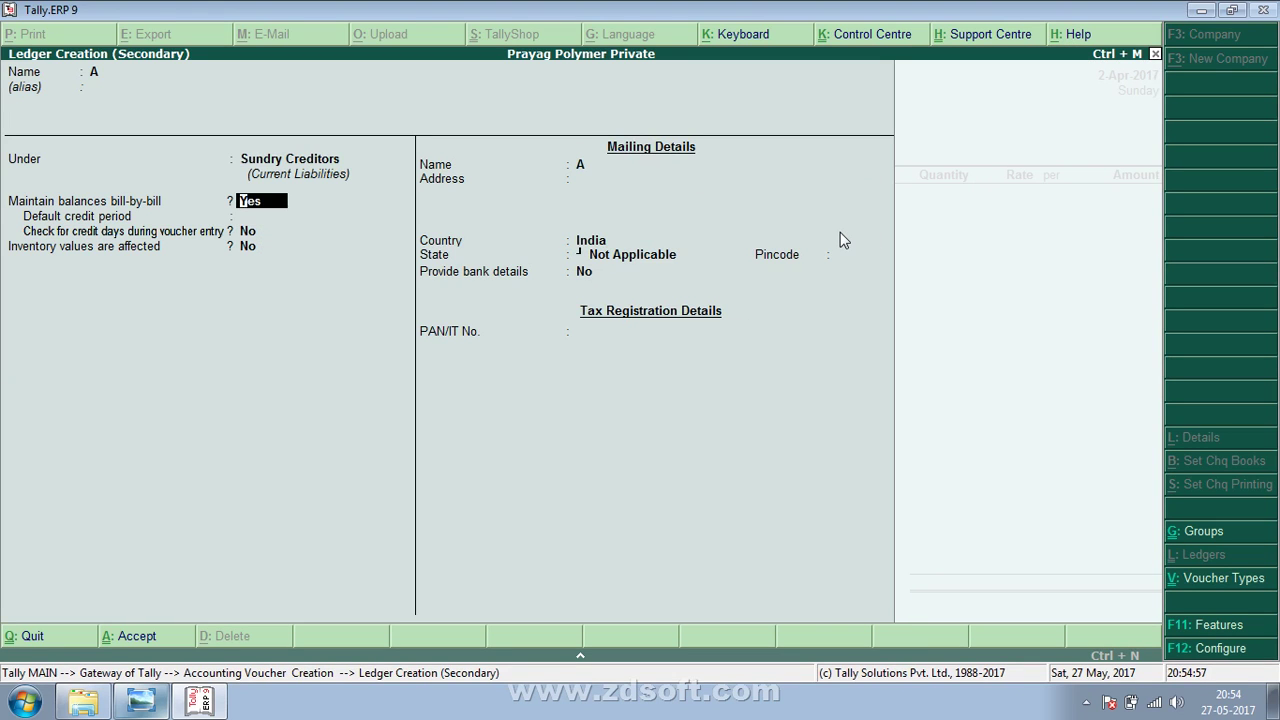
Turn off bill-by-bill balances for ledger A, keep the remaining defaults and save the ledger.
key(n)
key(Return)
key(Return)
key(Return)
key(Return)
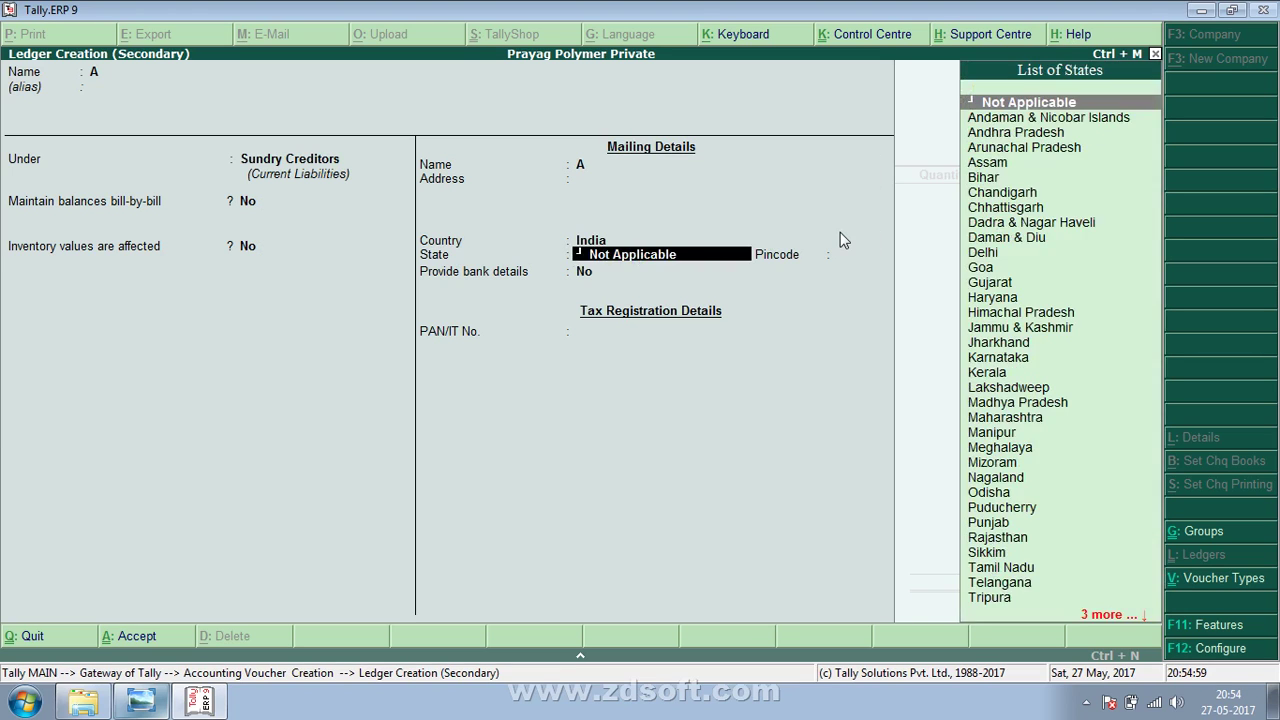
key(Return)
key(Return)
key(Return)
key(Return)
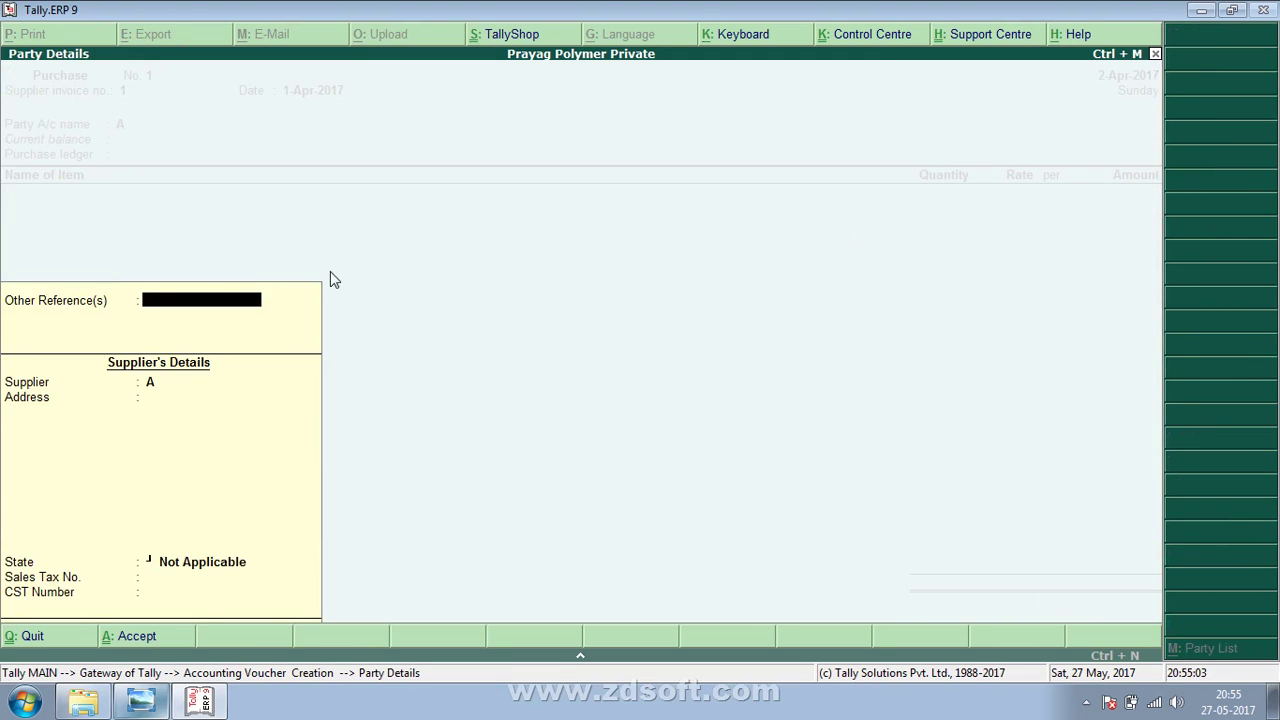
Accept the voucher's party details with A as supplier, leaving the other references and address blank.
key(Return)
key(Return)
key(Return)
key(Return)
key(Return)
key(Return)
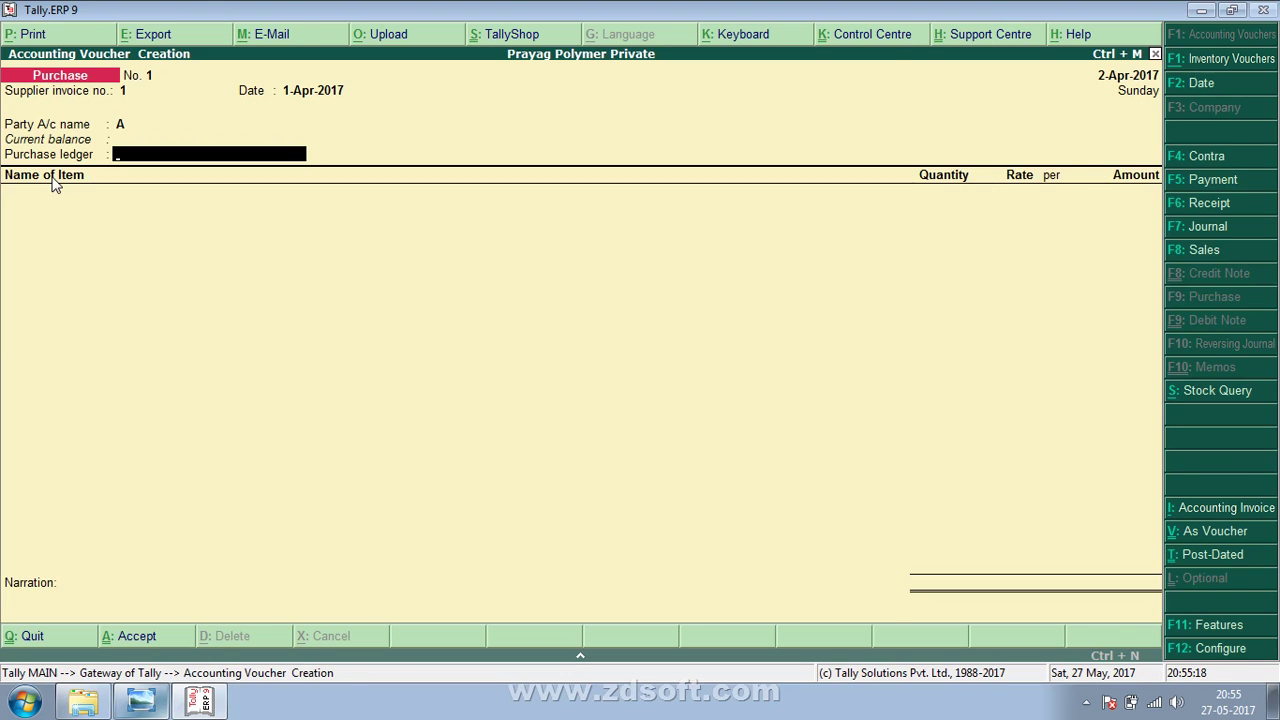
Create a purchase ledger named Purchases under Purchase Accounts, with inventory values affected, for the voucher.
key(alt+c)
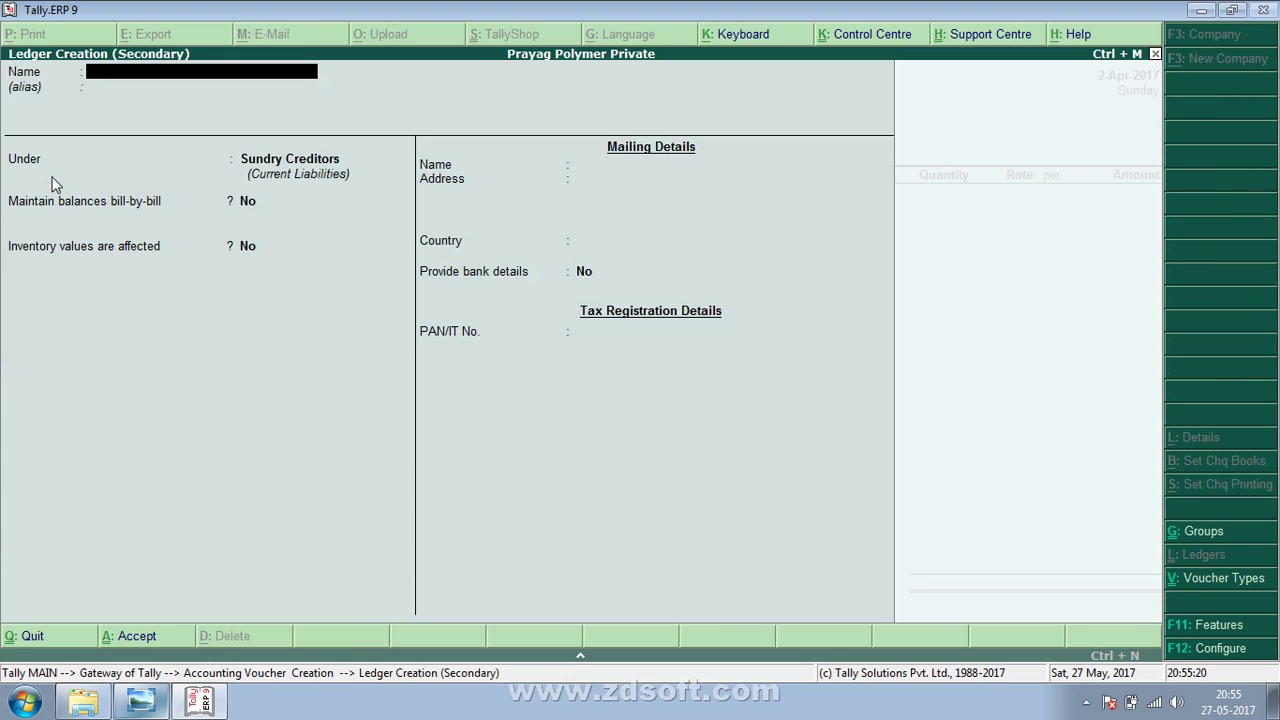
text(PUR)
key(BackSpace)
key(BackSpace)
text(urchases)
key(Return)
text(pu)
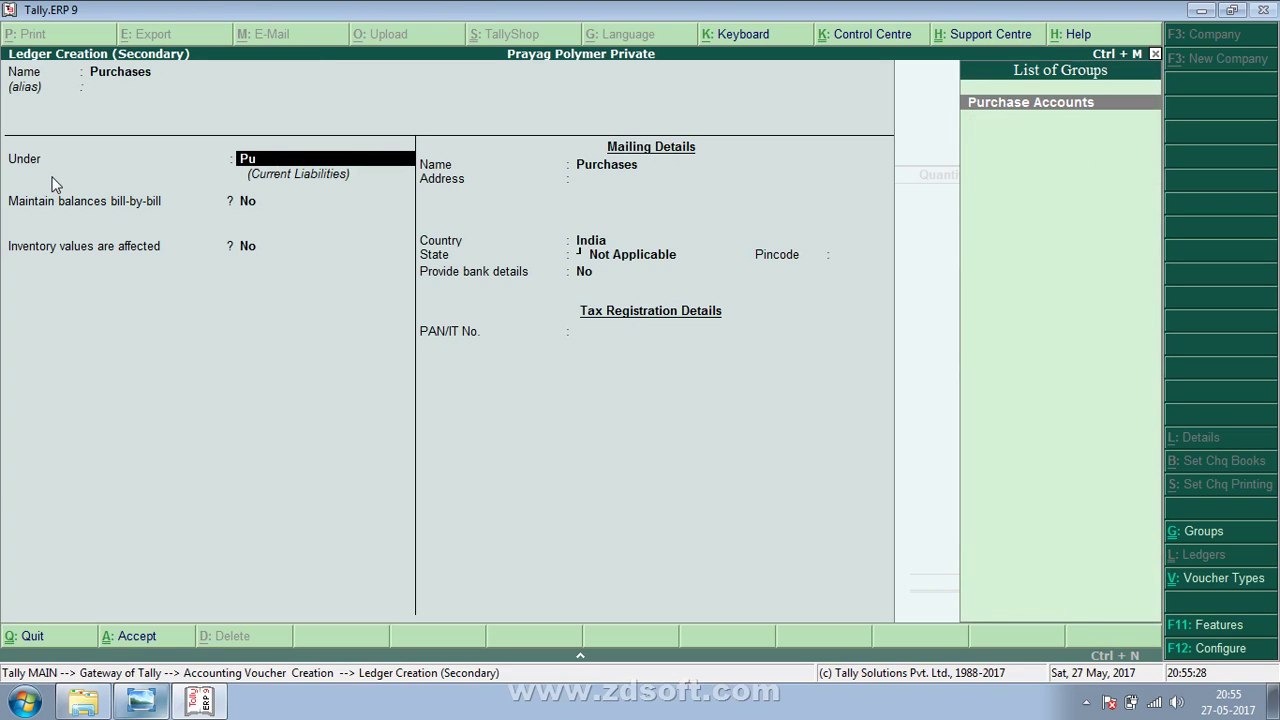
key(Return)
key(Return)
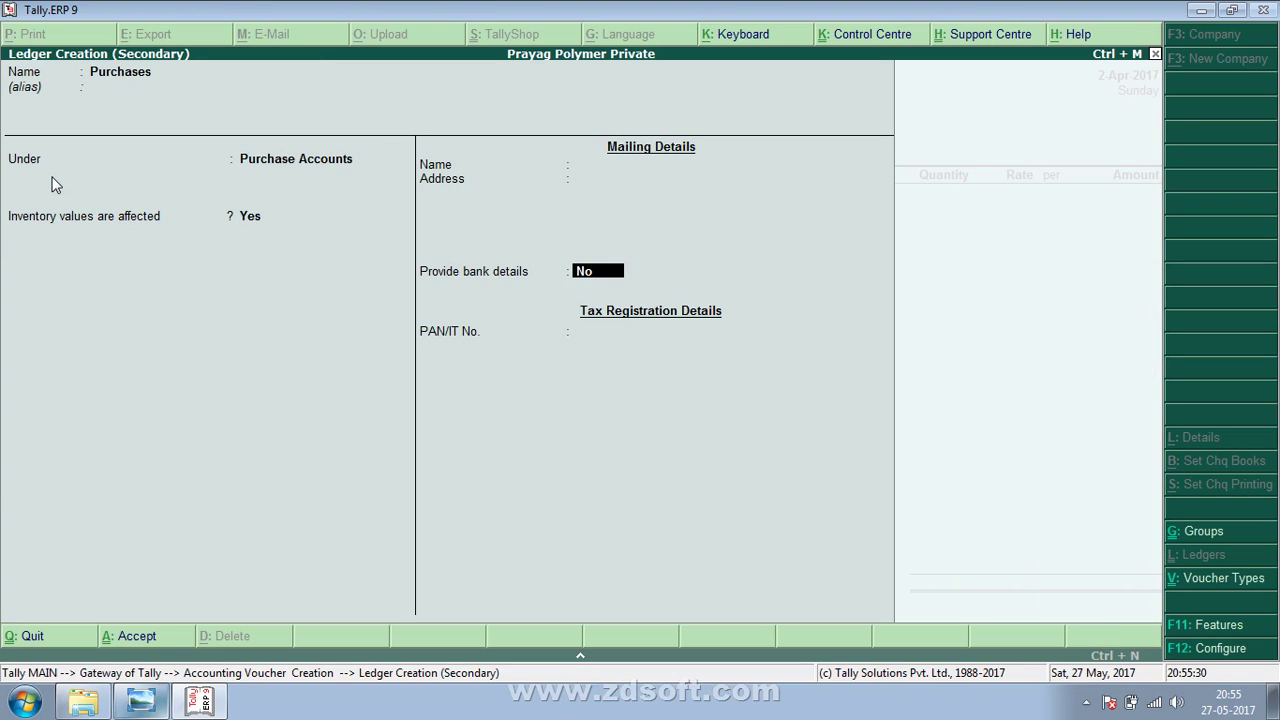
key(Return)
key(Return)
key(Return)
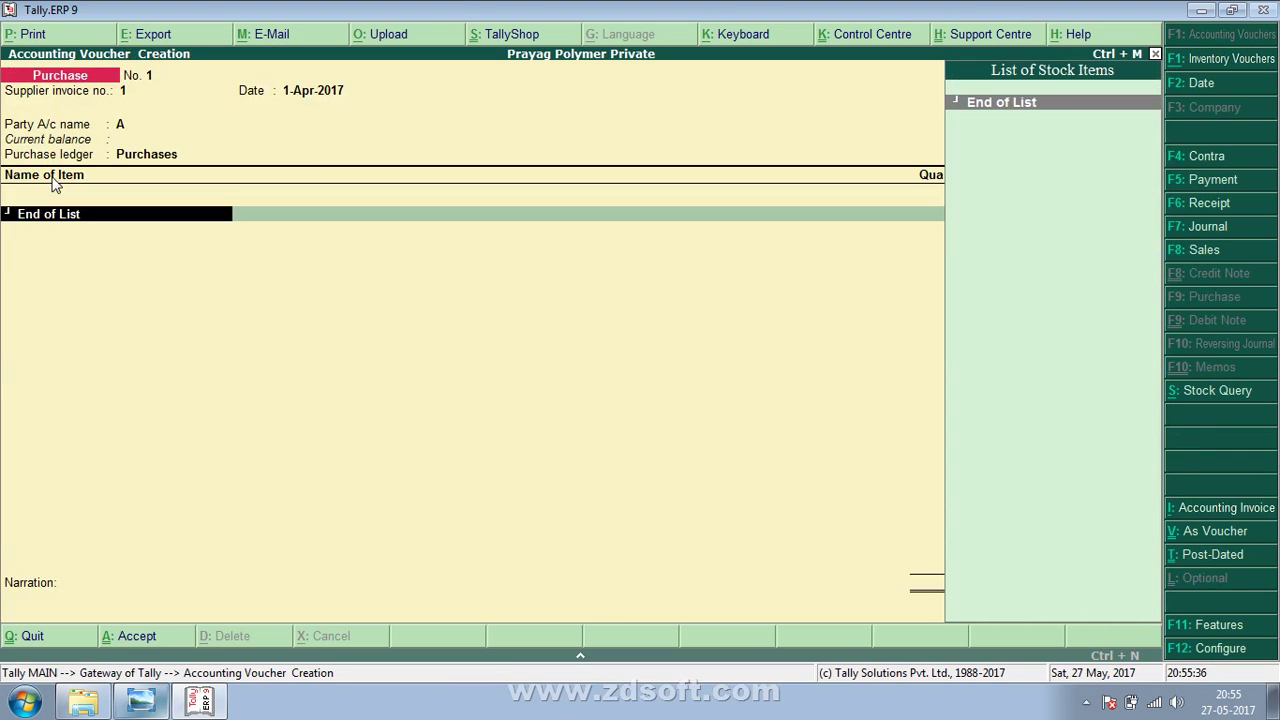
Check the first item in the handwritten list and start a new stock item named Copy-1 under Primary.
key(alt+Tab)
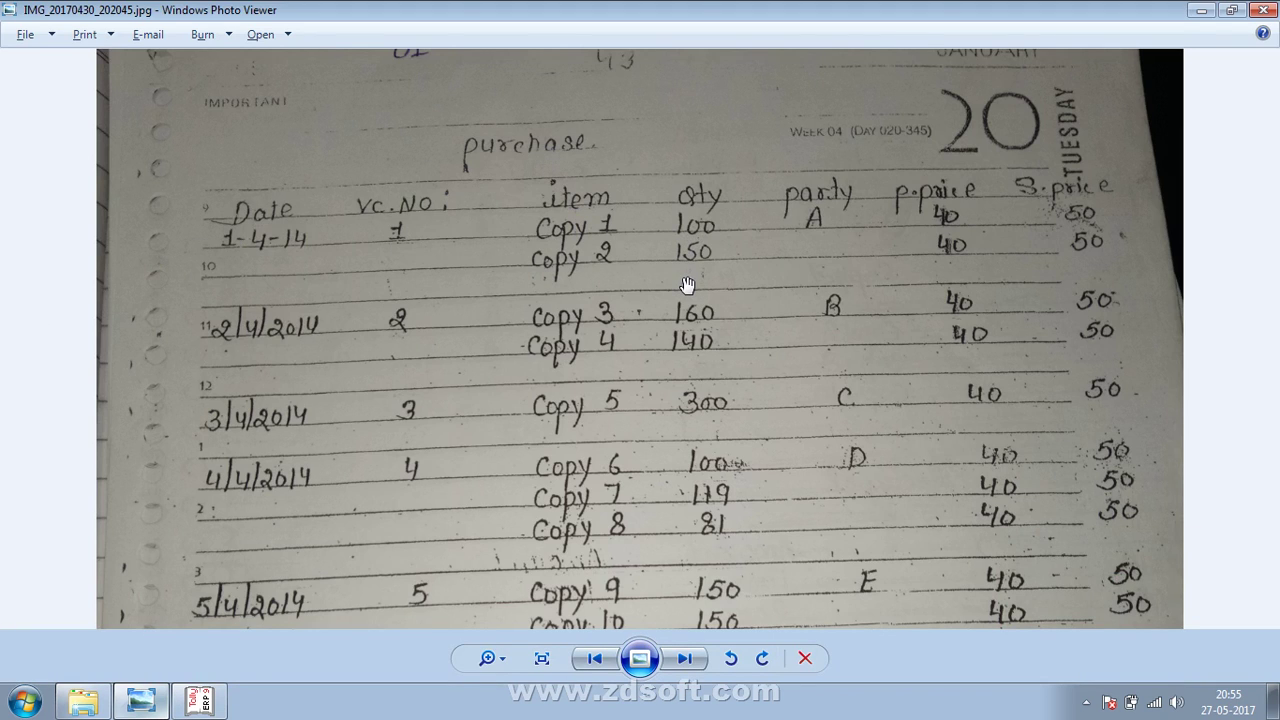
key(alt+Tab)
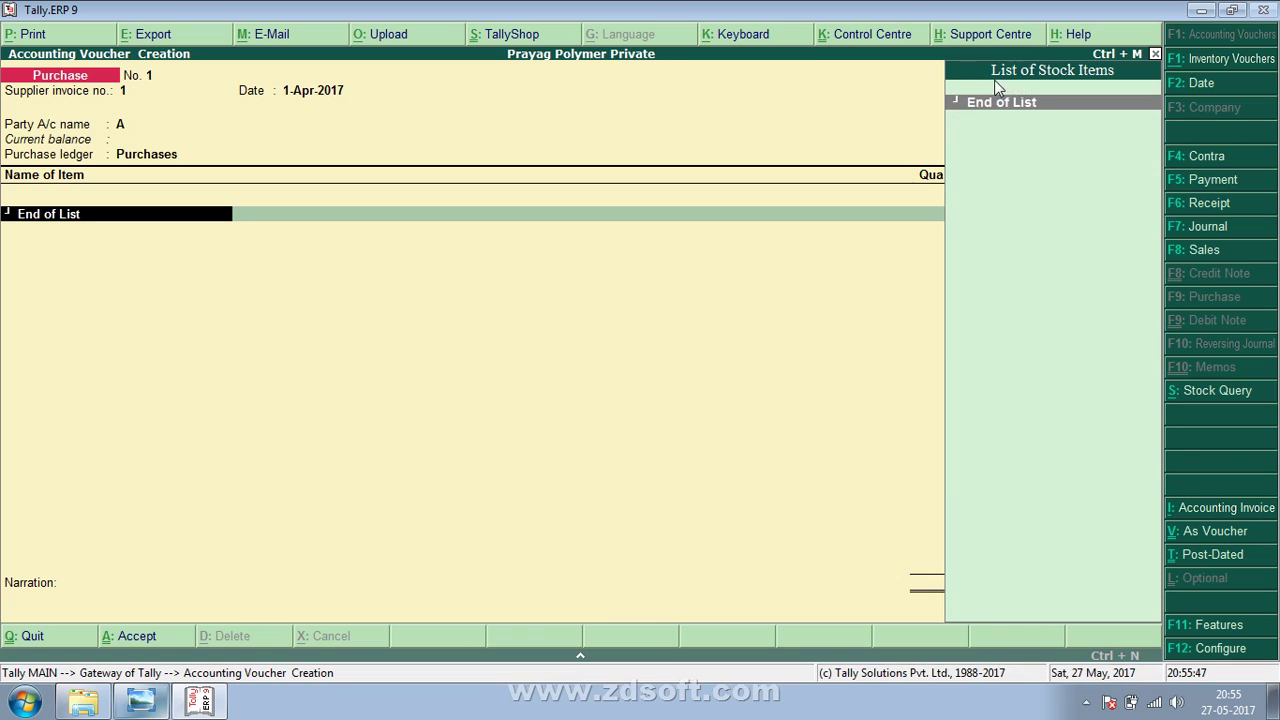
key(alt+c)
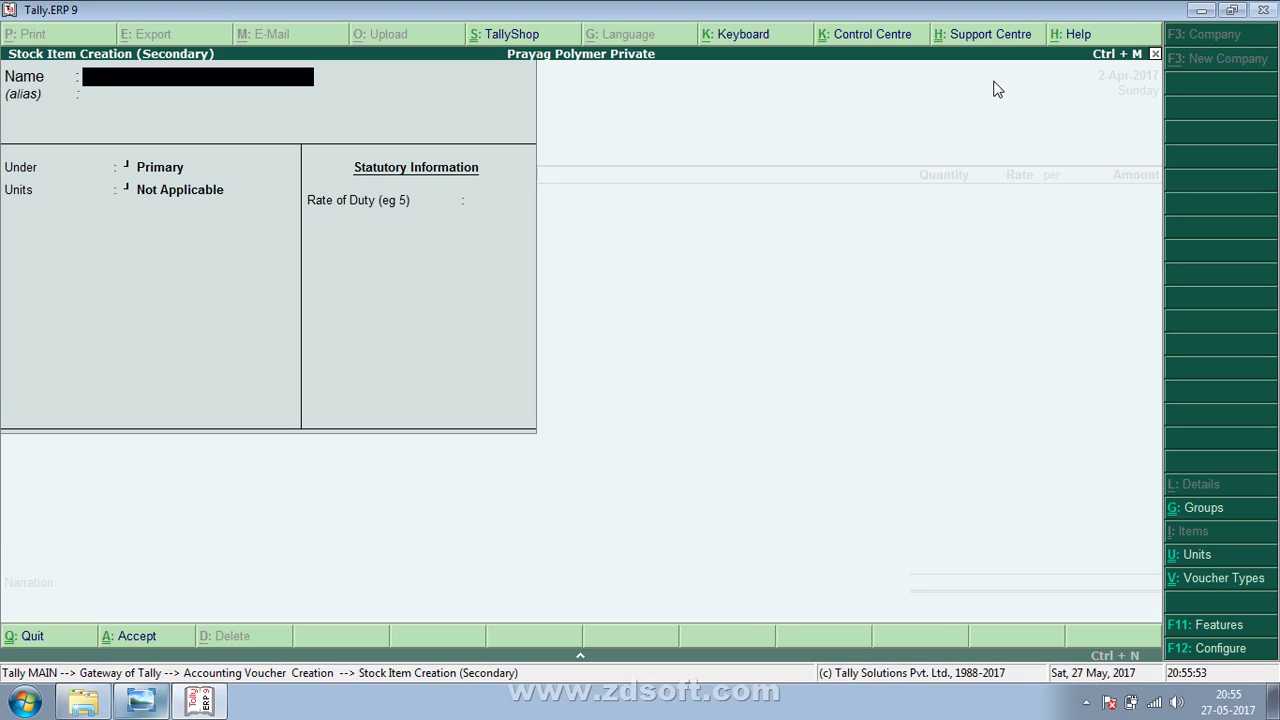
text(Copy-1)
key(Return)
key(Return)
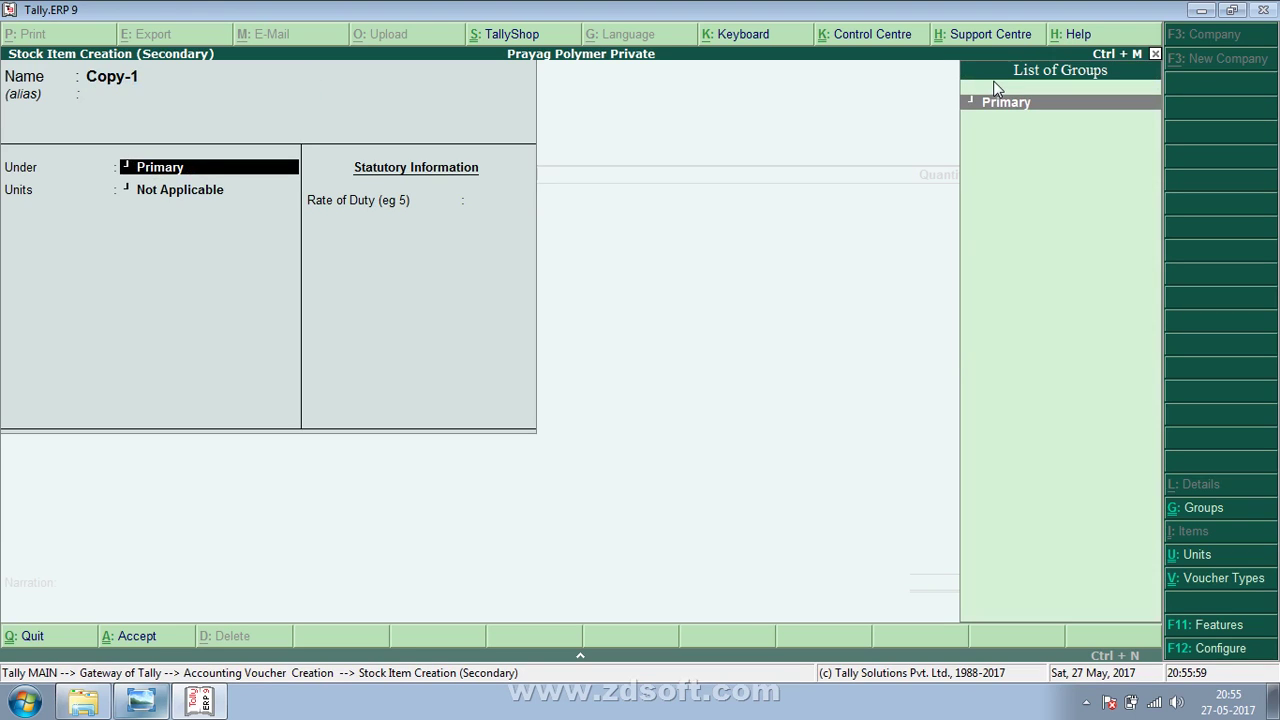
key(Return)
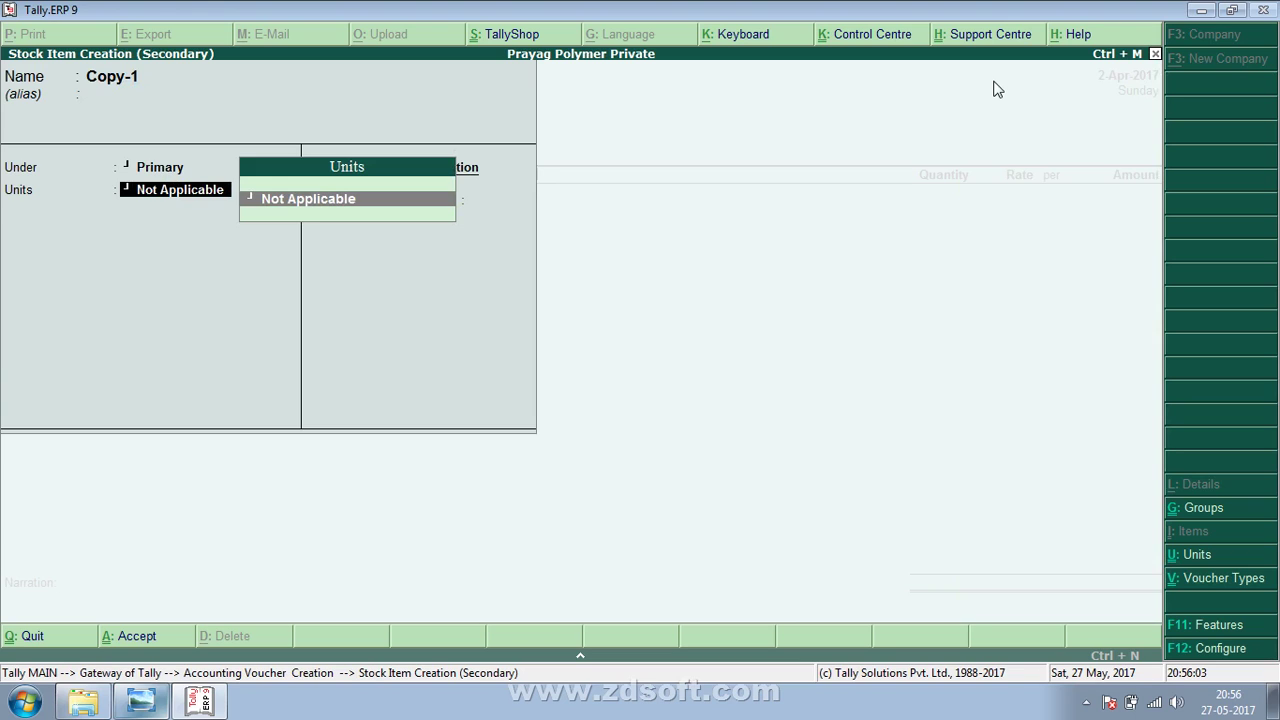
Create a simple unit with symbol Pec, no formal name and 0 decimal places, and assign it to Copy-1.
key(alt+c)
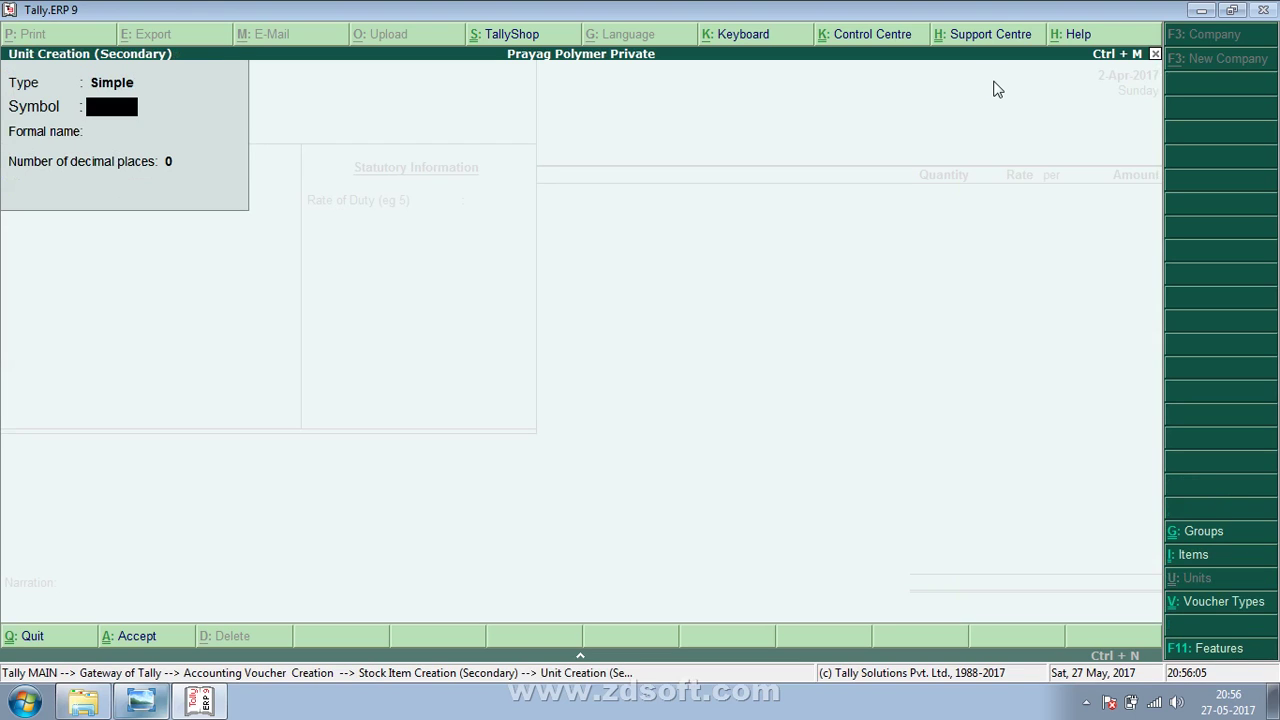
text(pec)
key(Return)
key(BackSpace)
text(Pec)
key(Return)
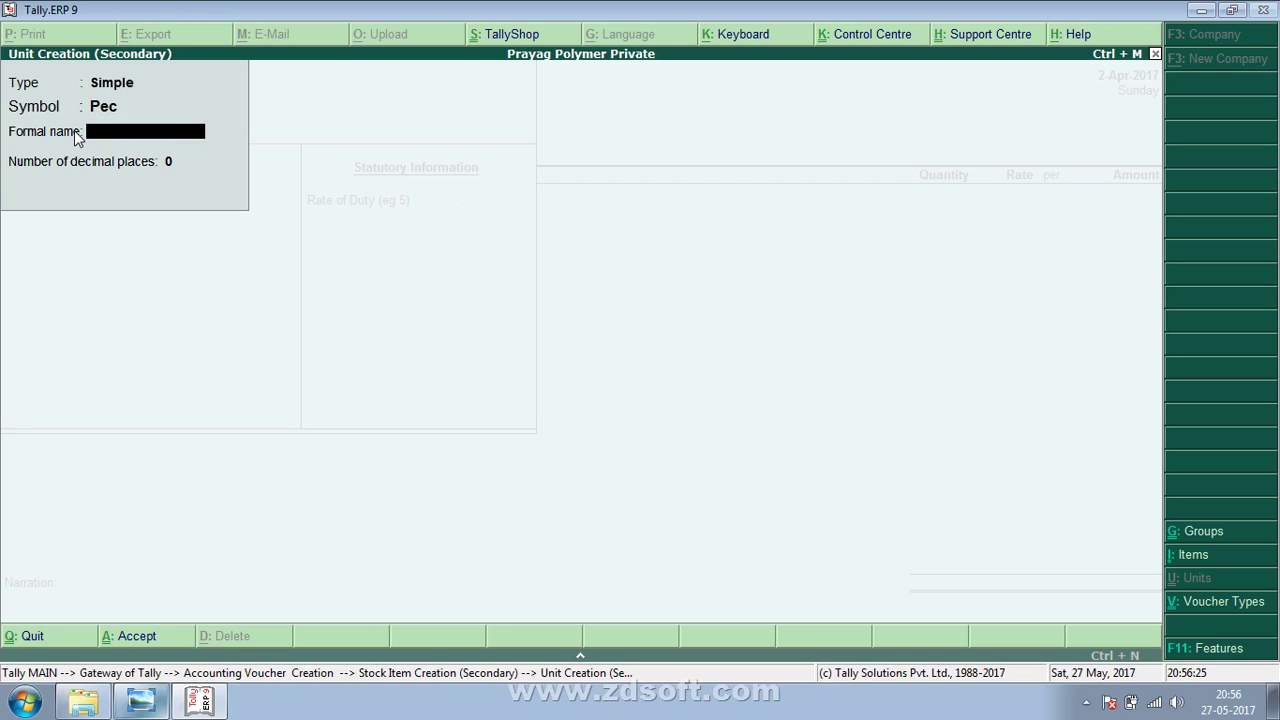
key(Return)
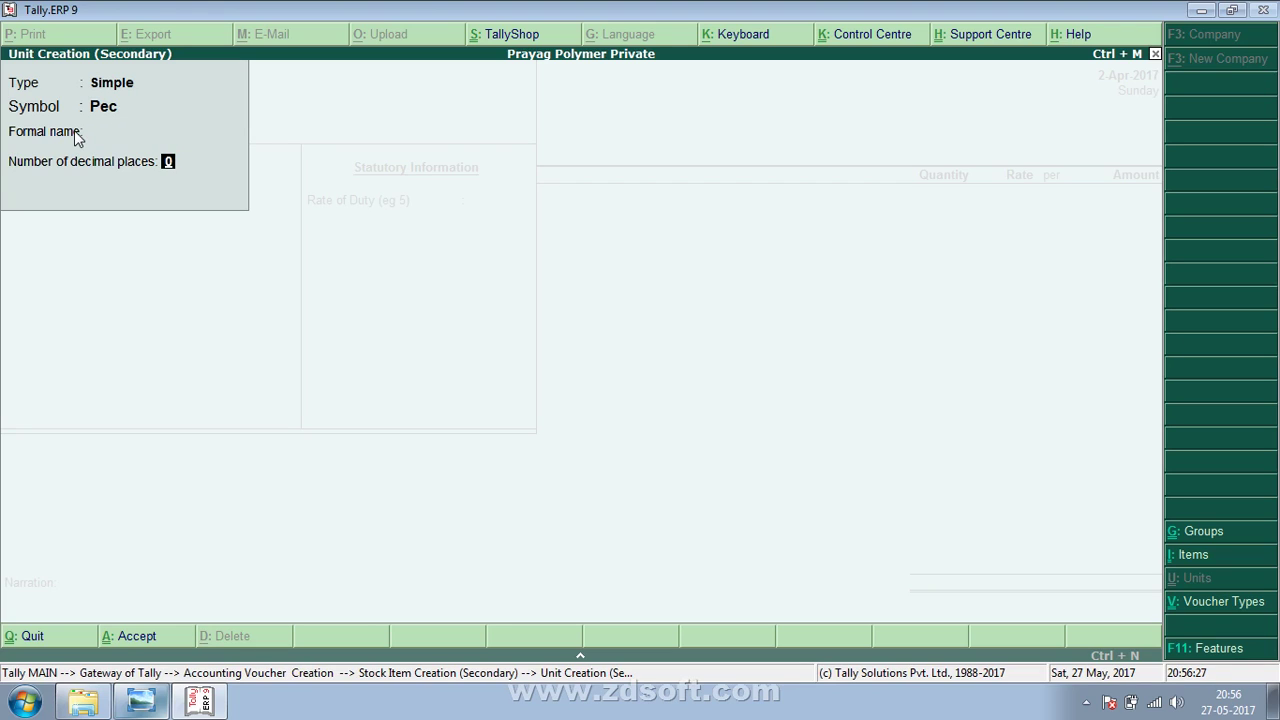
key(Return)
key(Return)
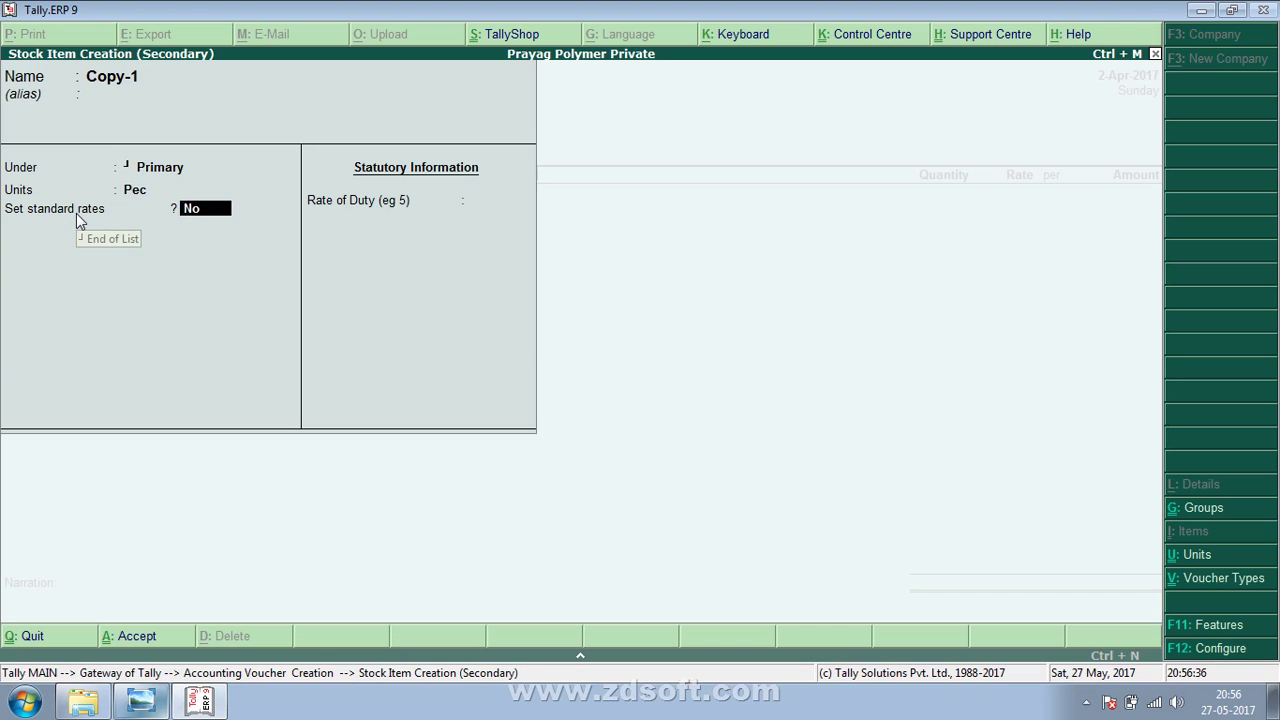
Display the company's inventory features and return to the stock item without changing them.
key(F11)
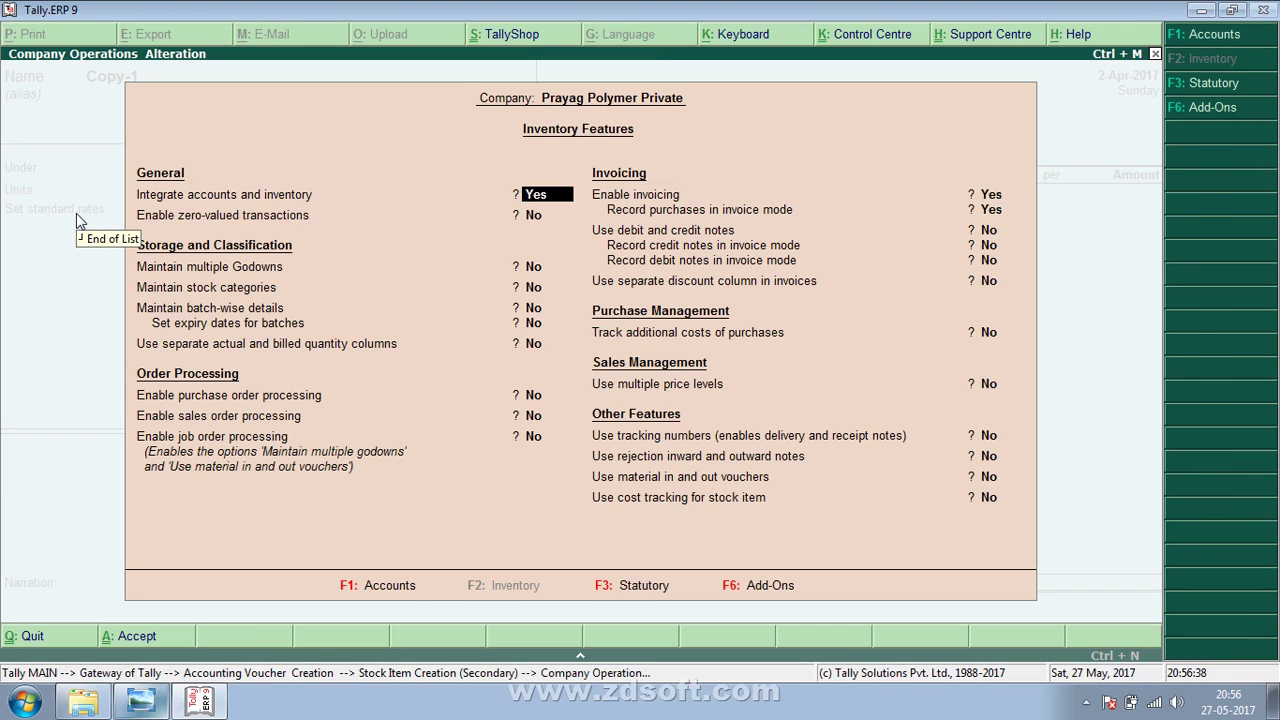
key(Escape)
key(Return)
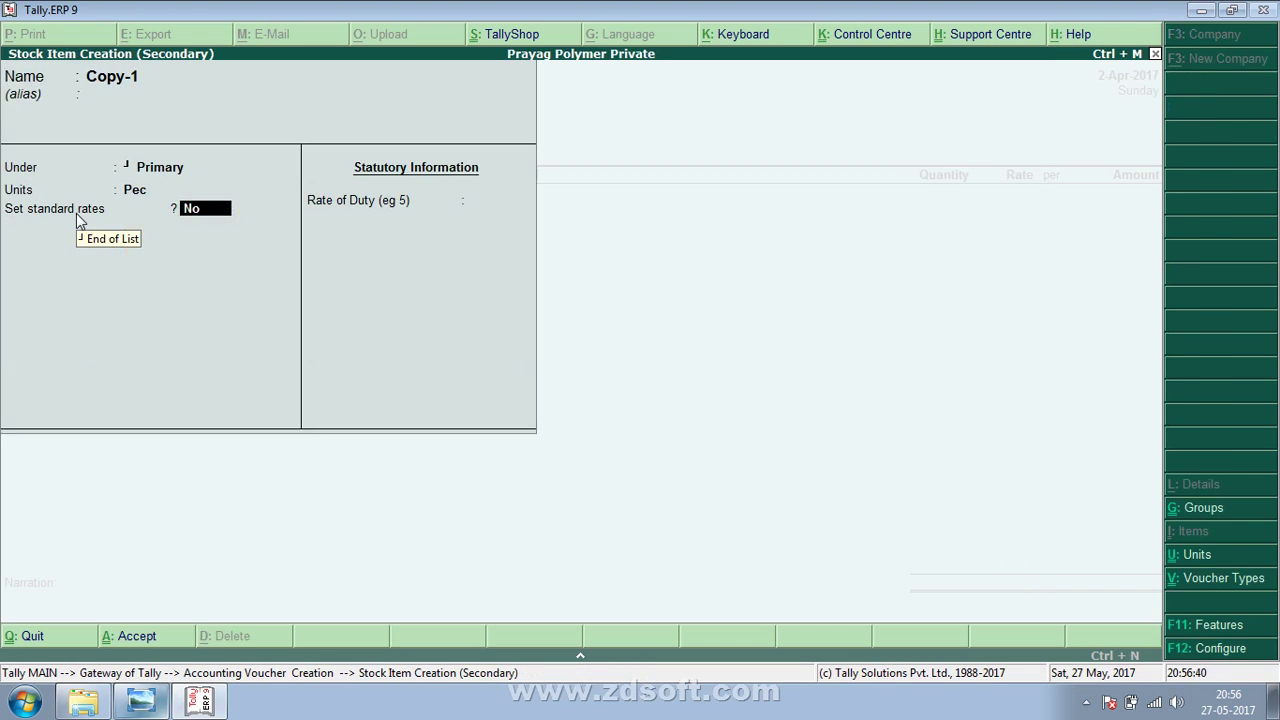
Disable standard rates for stock items in the stock item configuration and accept the other options unchanged.
key(F12)
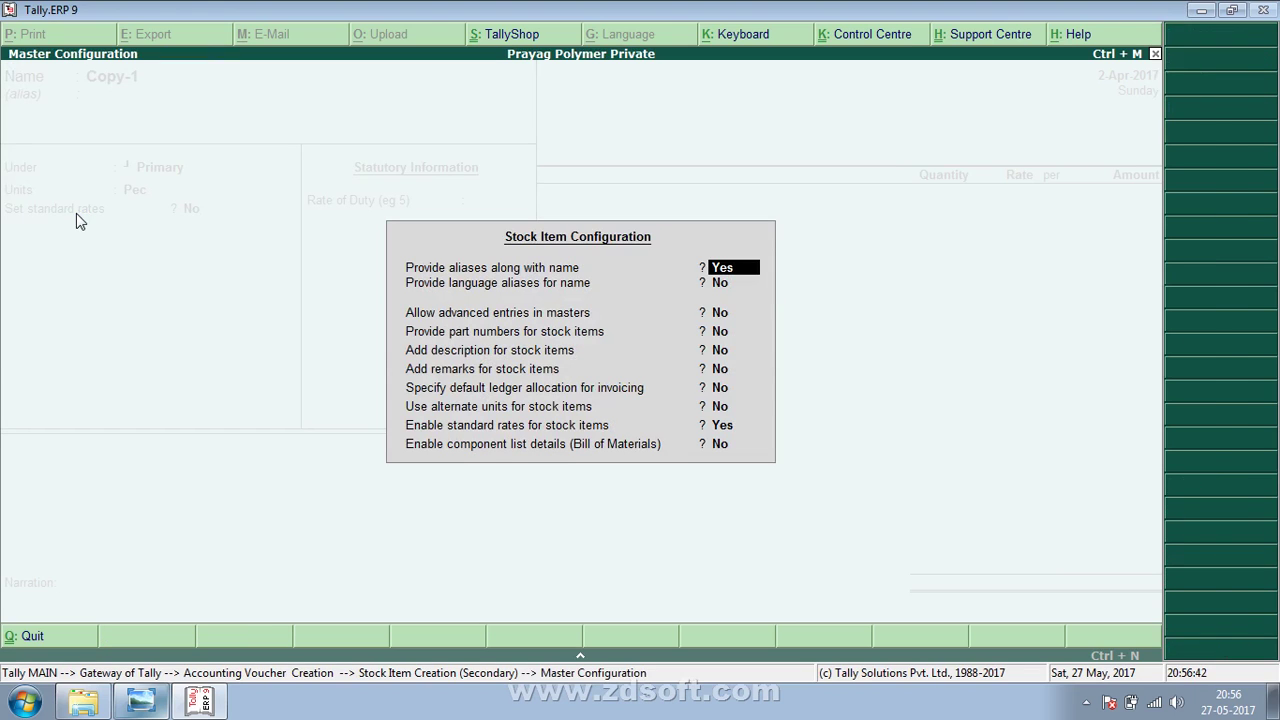
key(Return)
key(Return)
key(Return)
key(Return)
key(Return)
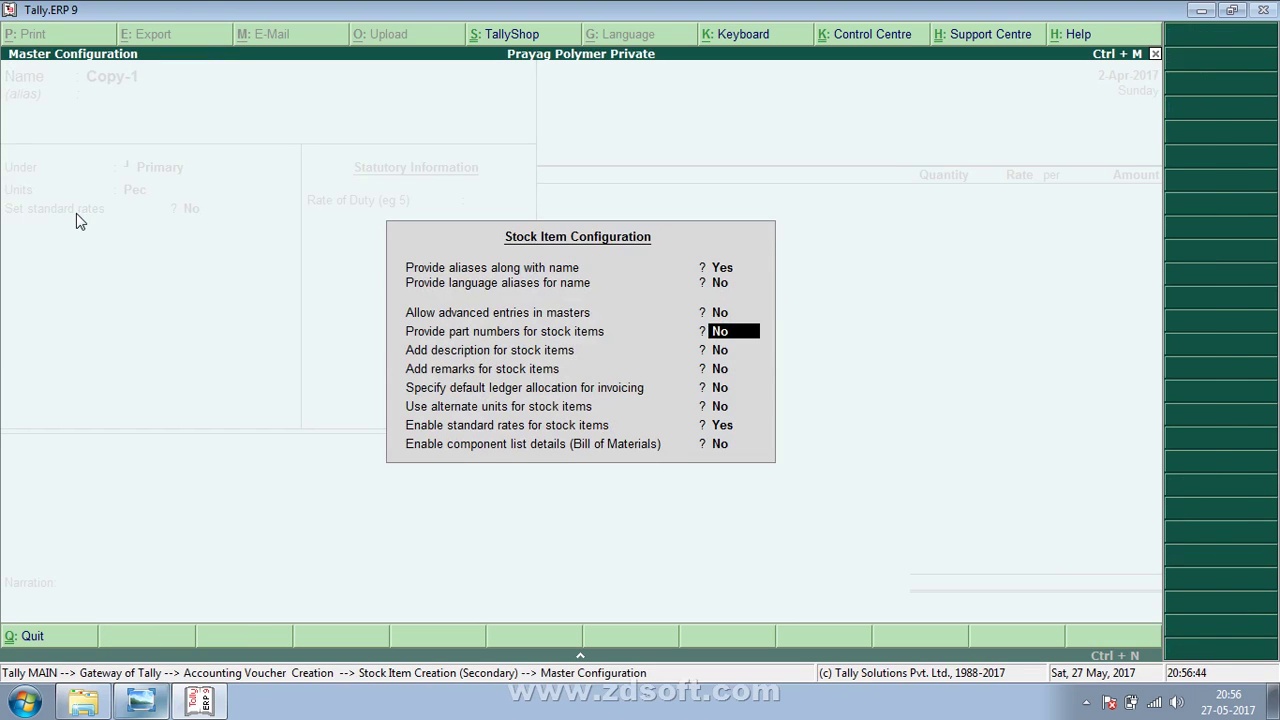
key(Return)
key(n)
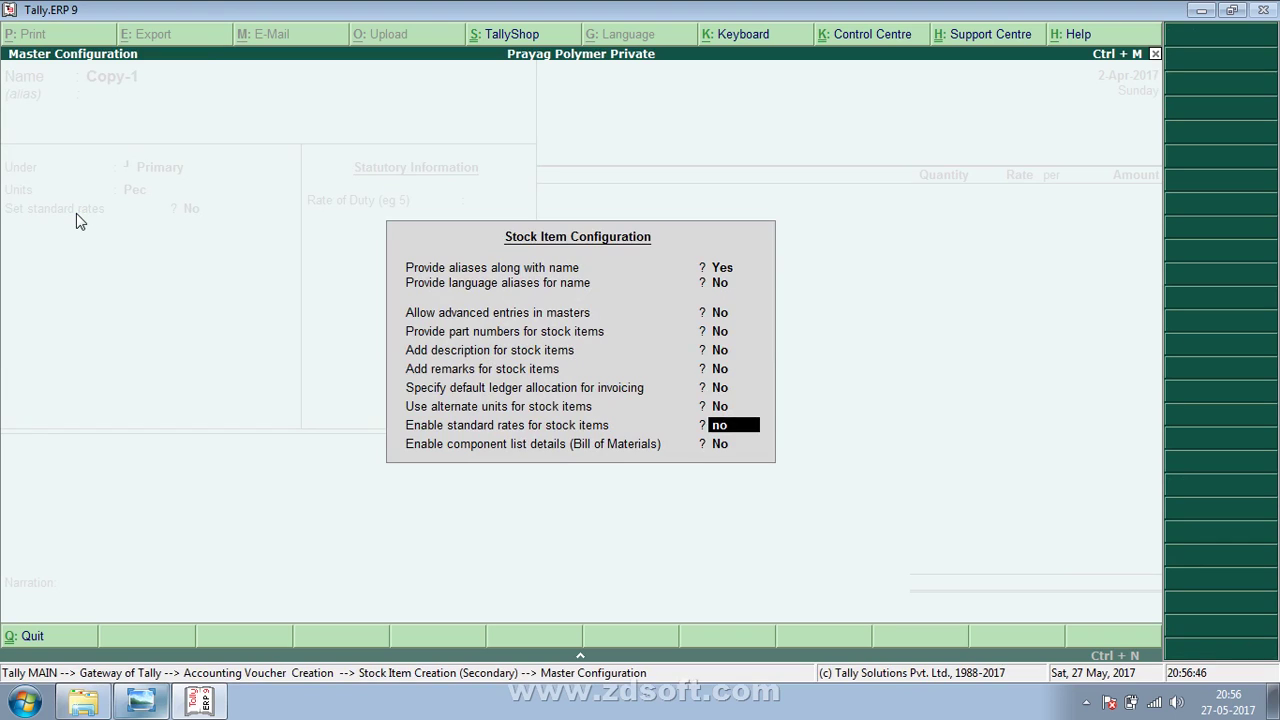
key(Return)
key(Return)
key(Return)
key(Return)
key(Return)
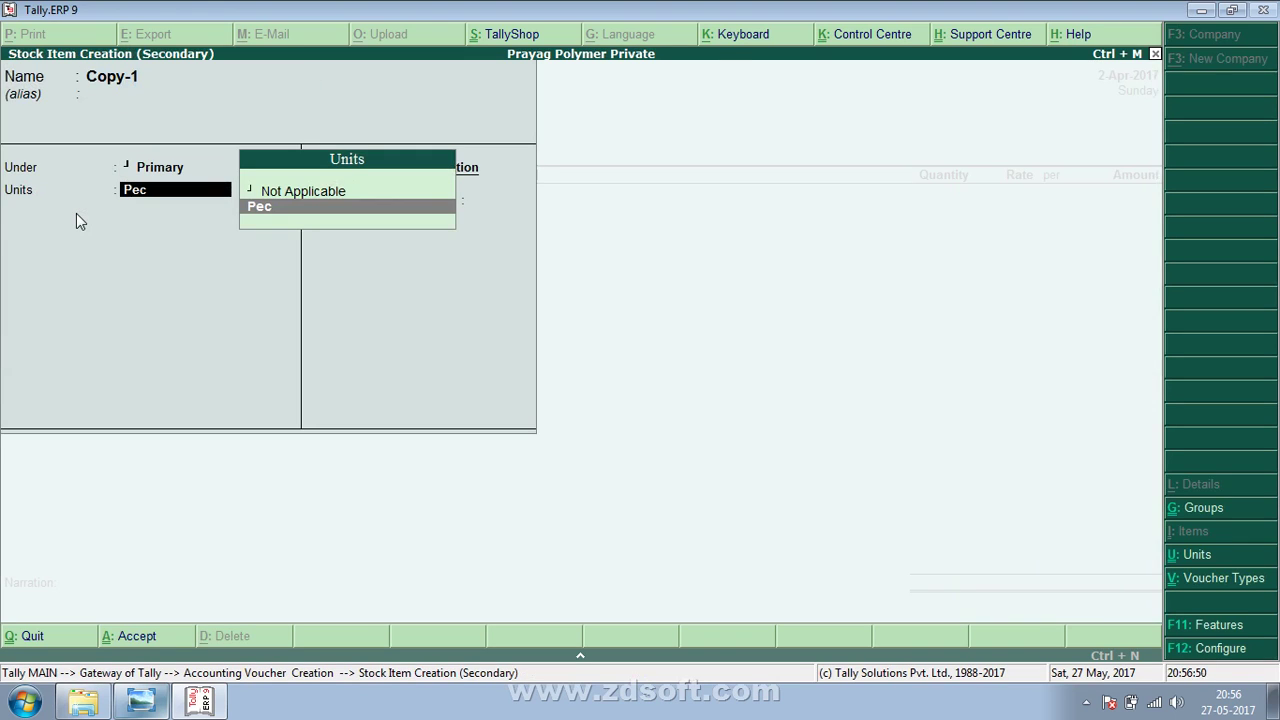
Keep Pec as the unit for Copy-1, leave its rate of duty blank and save the stock item.
key(Return)
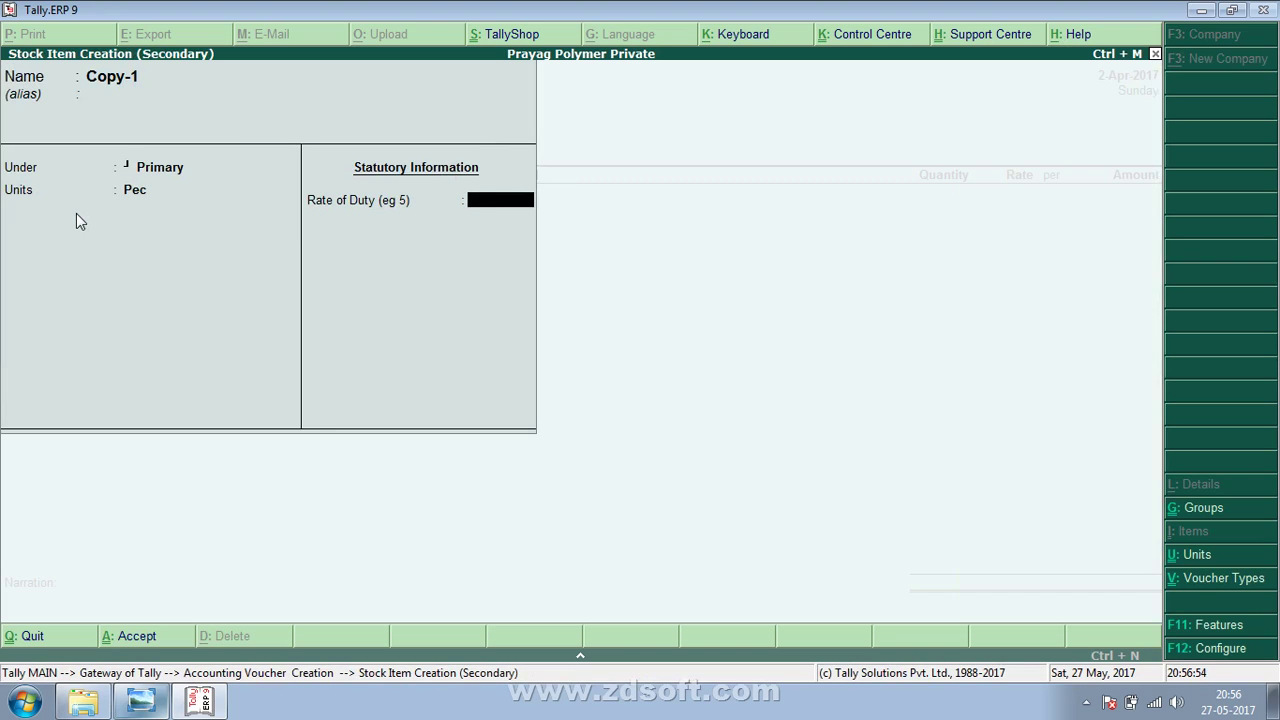
key(Return)
key(Return)
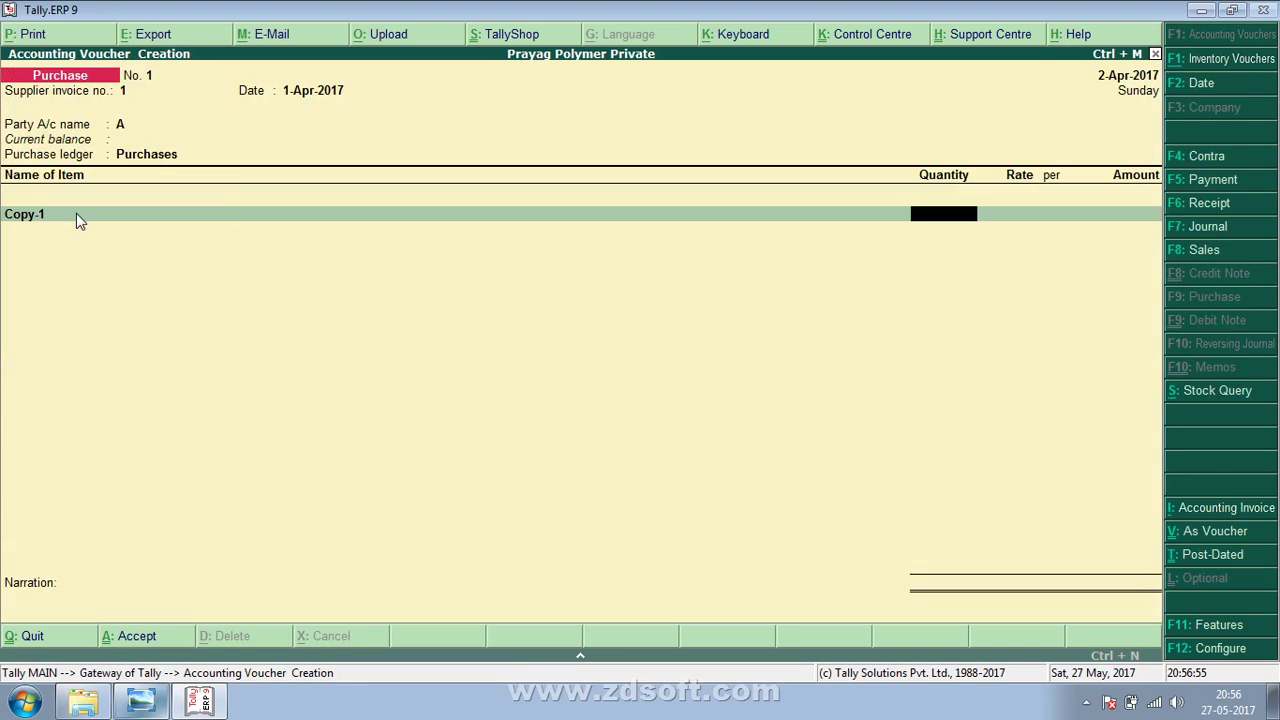
Check Copy-1 in the handwritten list and enter its quantity of 100 Pec at a rate of 40 per Pec.
key(alt+Tab)
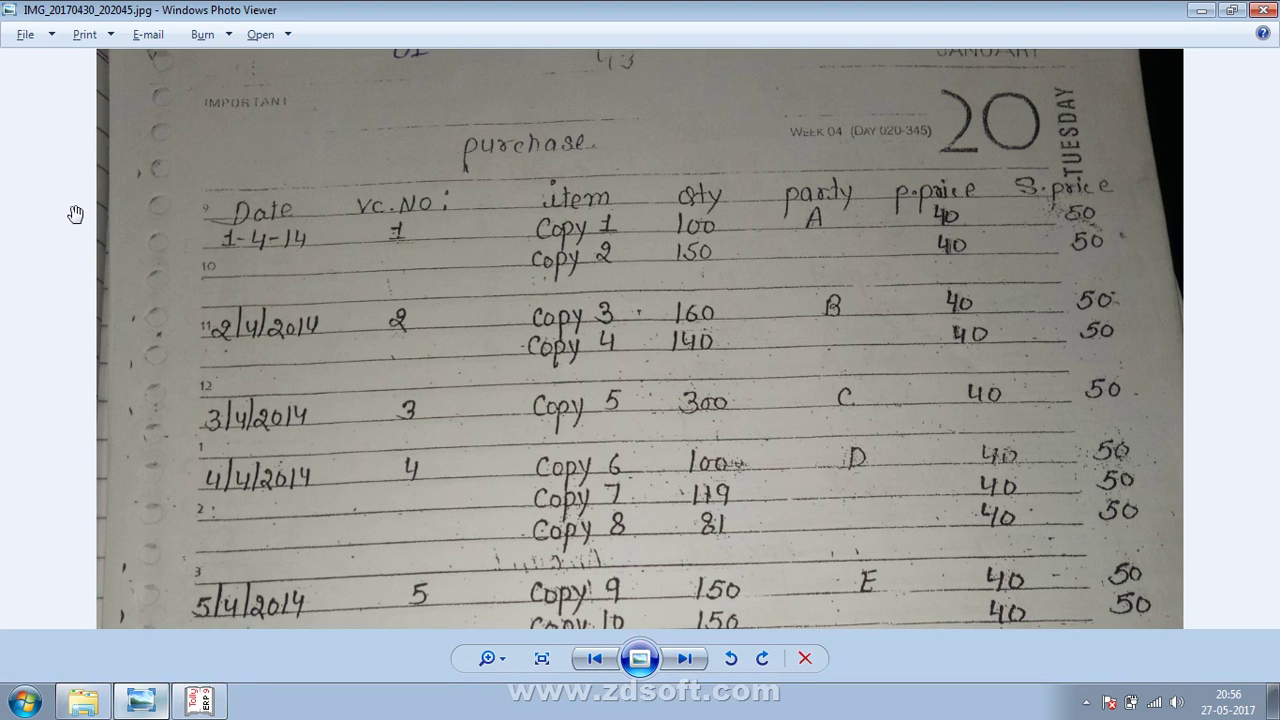
key(alt+Tab)
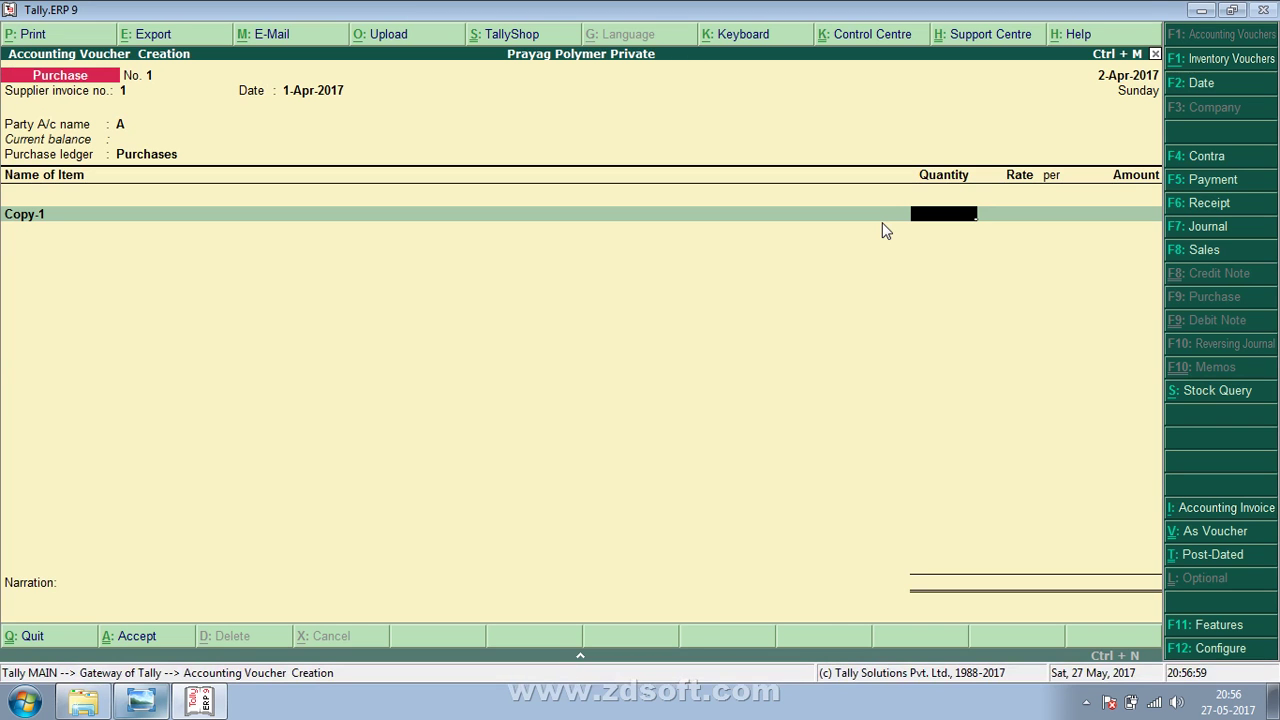
key(alt+Tab)
key(alt+Tab)
text(100)
key(Return)
text(40)
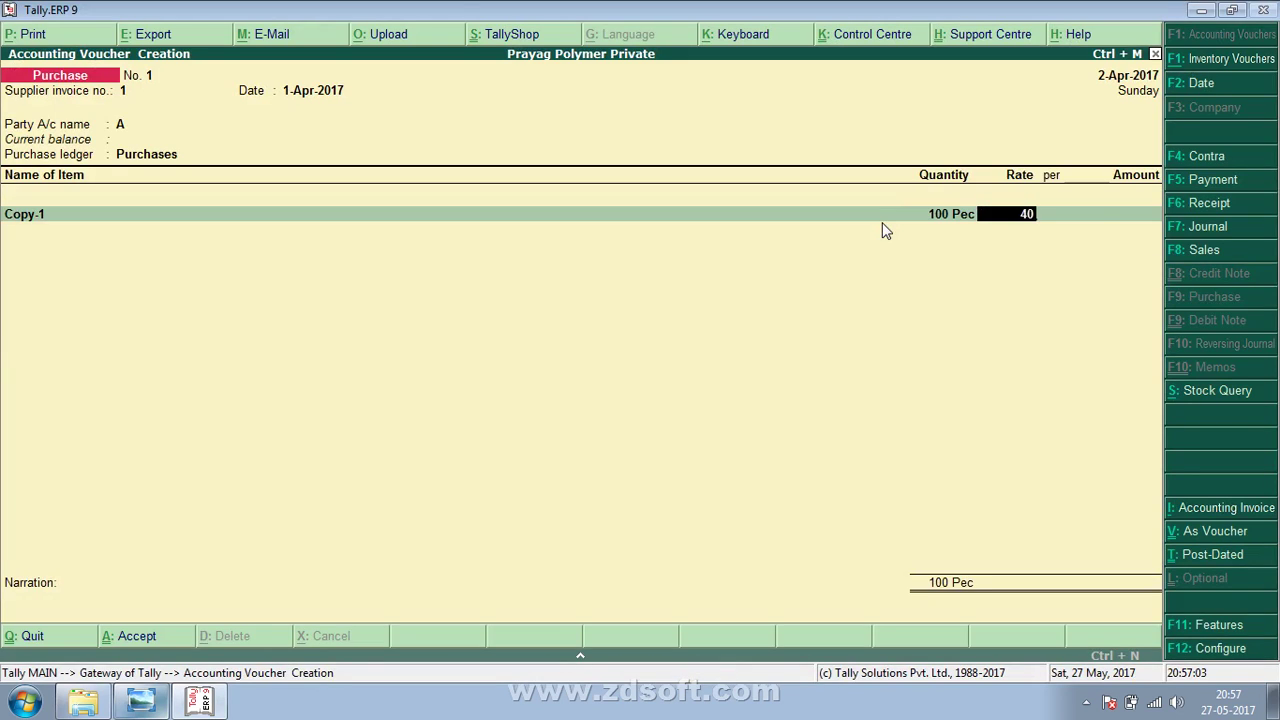
key(Return)
key(Return)
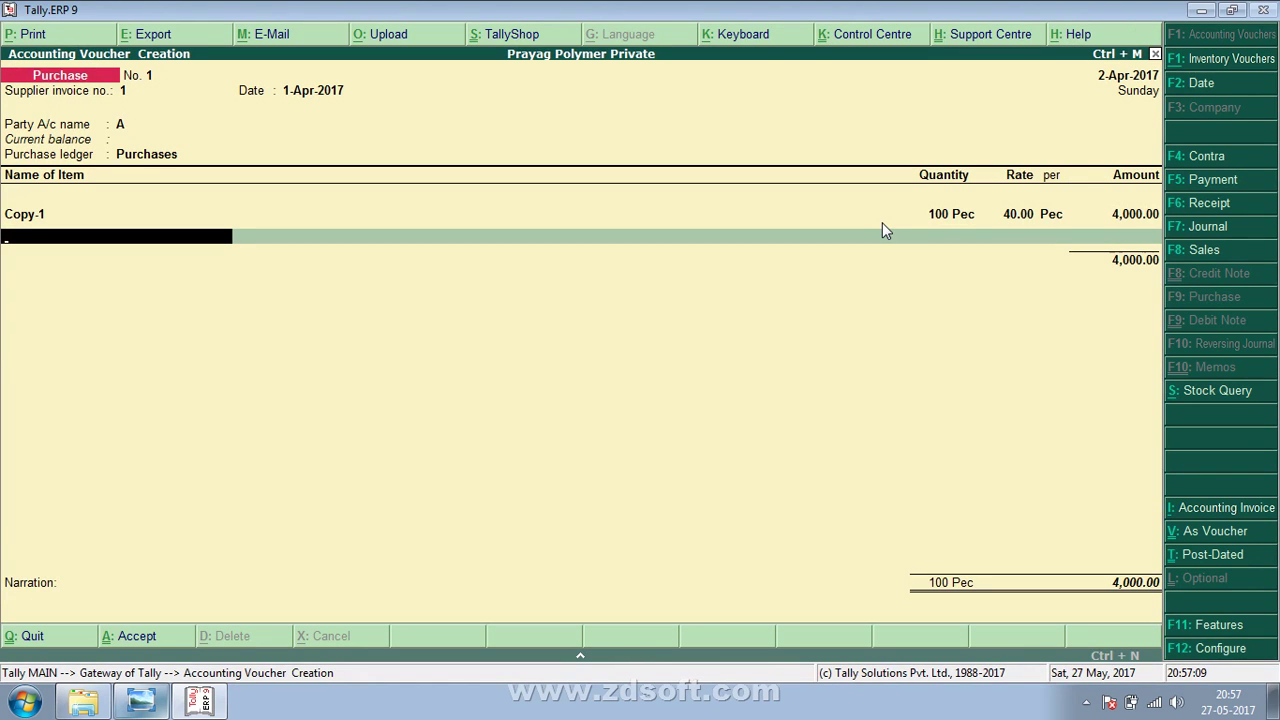
Check the second item in the handwritten list and create stock item Copy-2 under Primary with unit Pec.
key(alt+Tab)
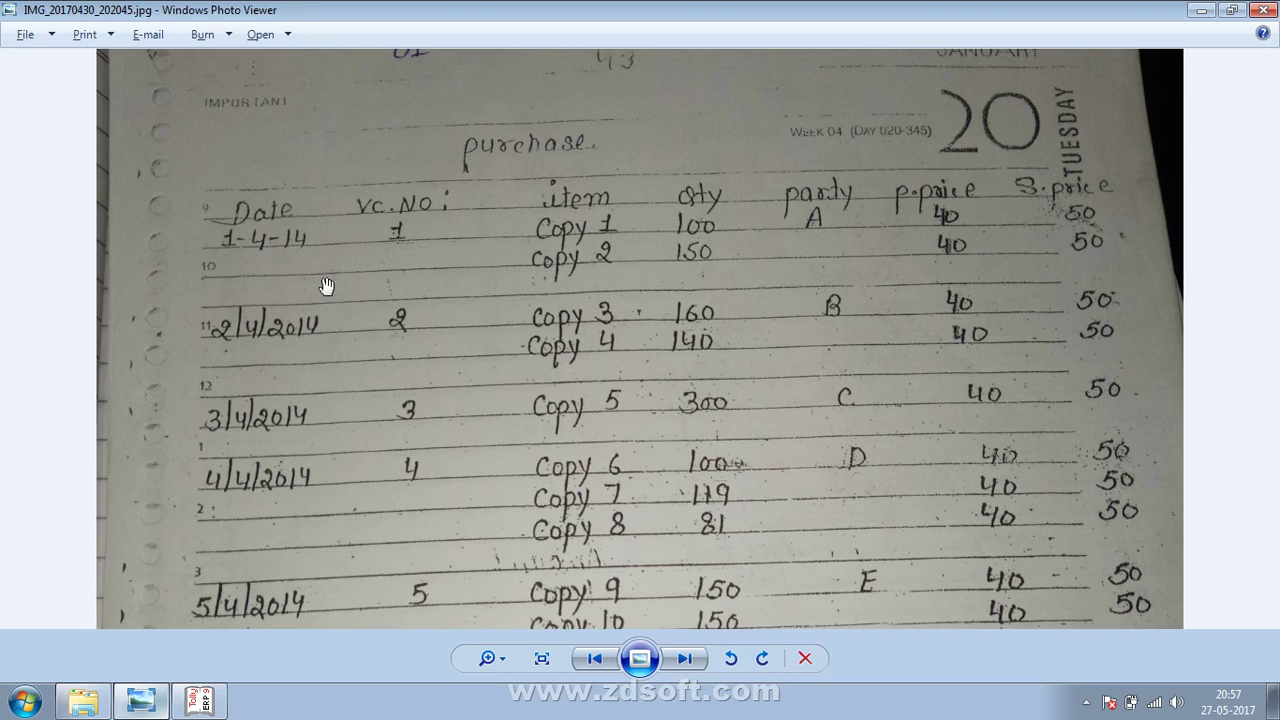
key(alt+Tab)
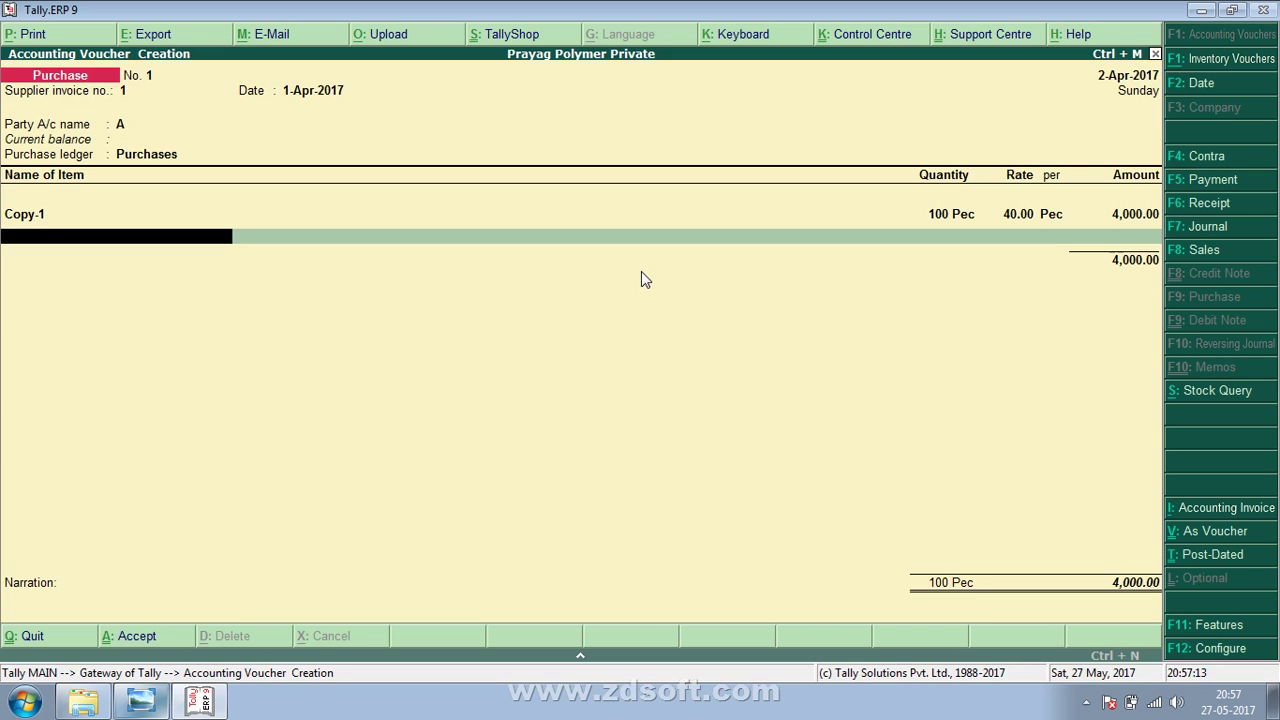
key(alt+c)
text(C)
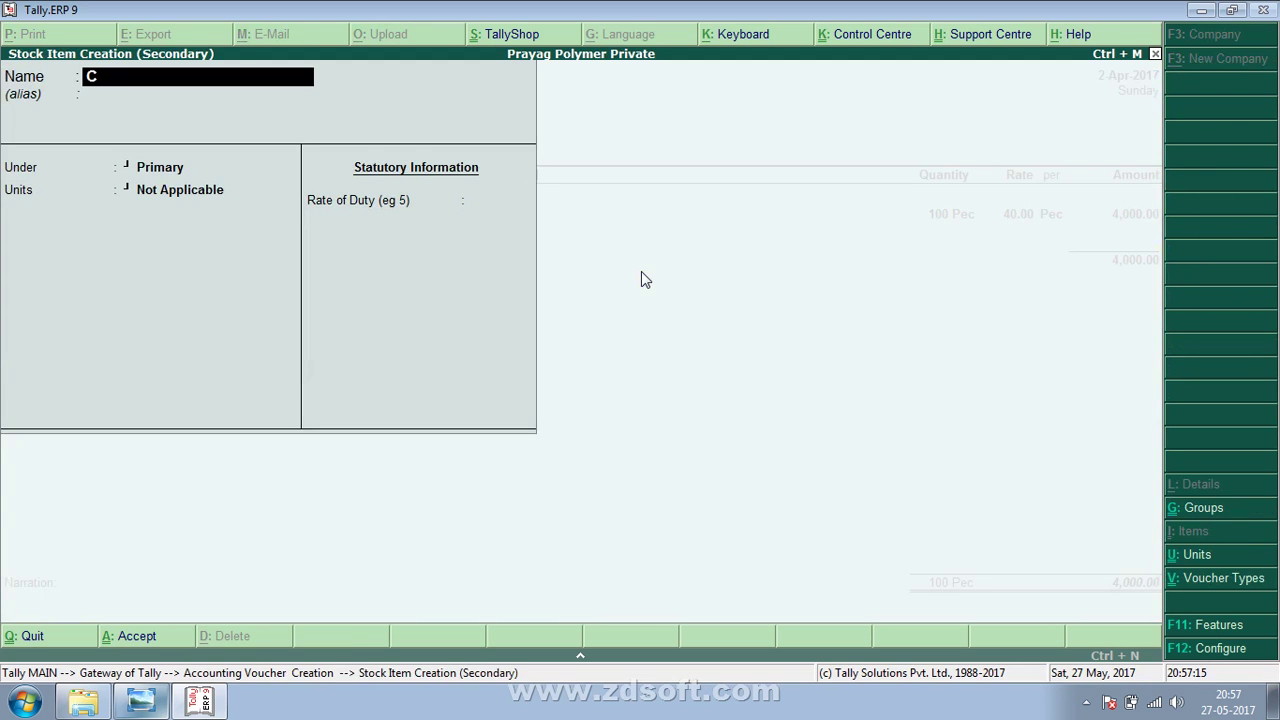
text(opy-2)
key(Return)
key(Return)
key(Down)
key(Return)
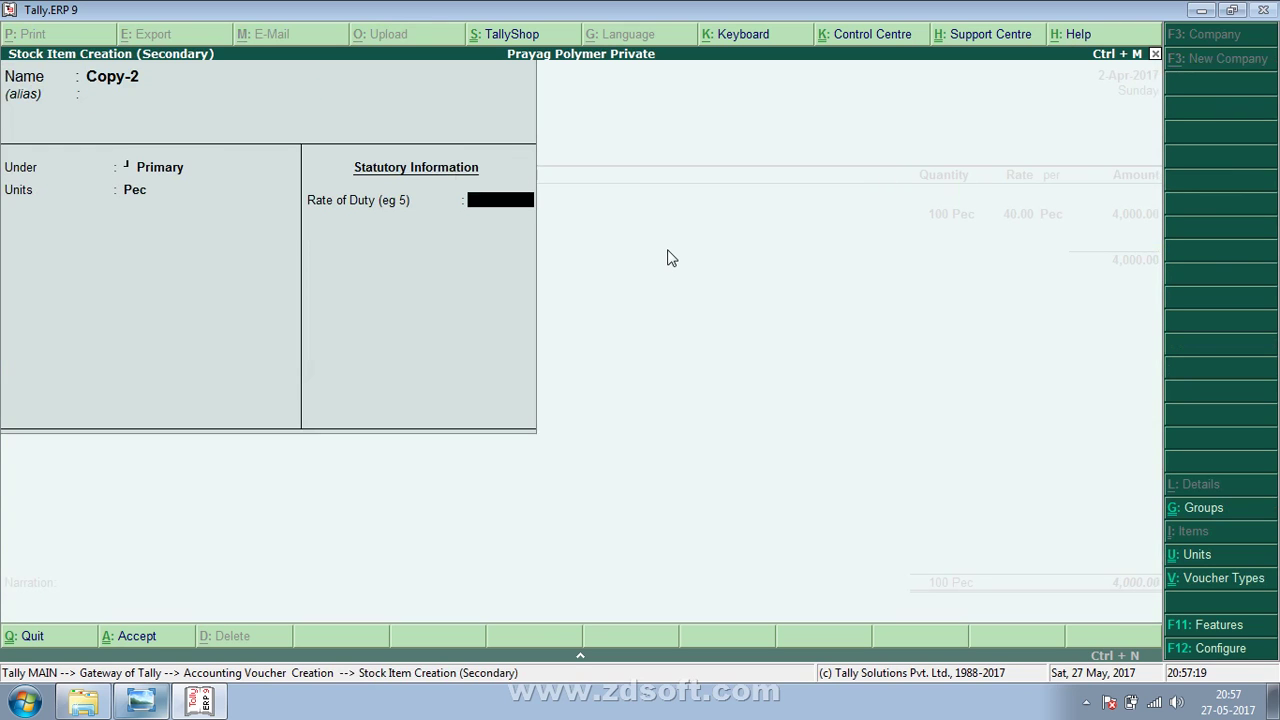
key(Return)
key(Return)
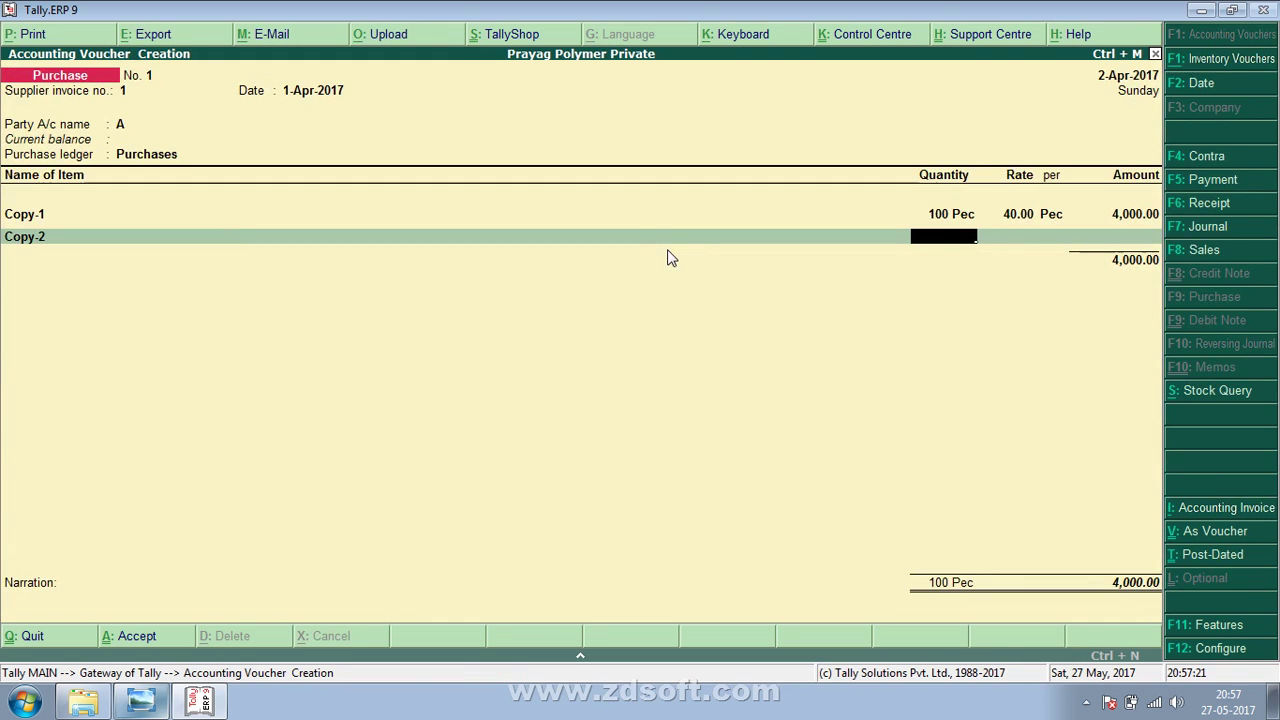
Enter 150 Pec of Copy-2 at a rate of 40 per Pec, then end the item and ledger lists.
key(alt+Tab)
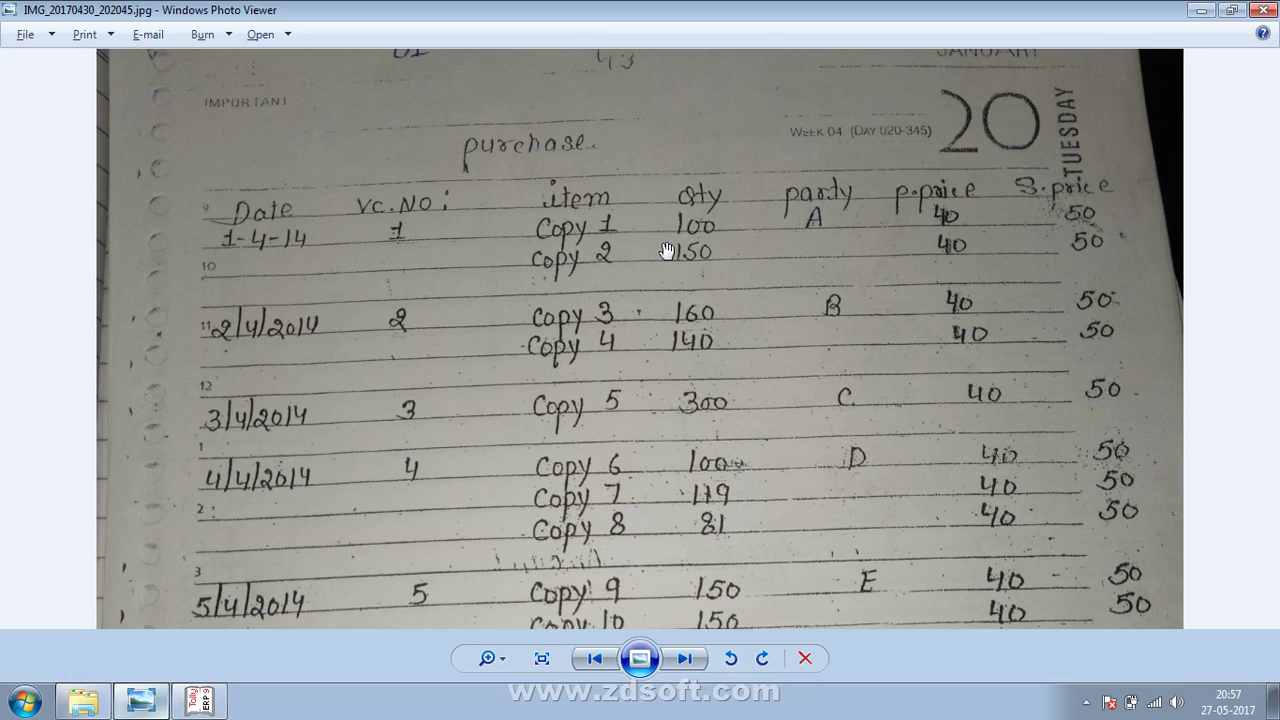
key(alt+Tab)
text(150)
key(Return)
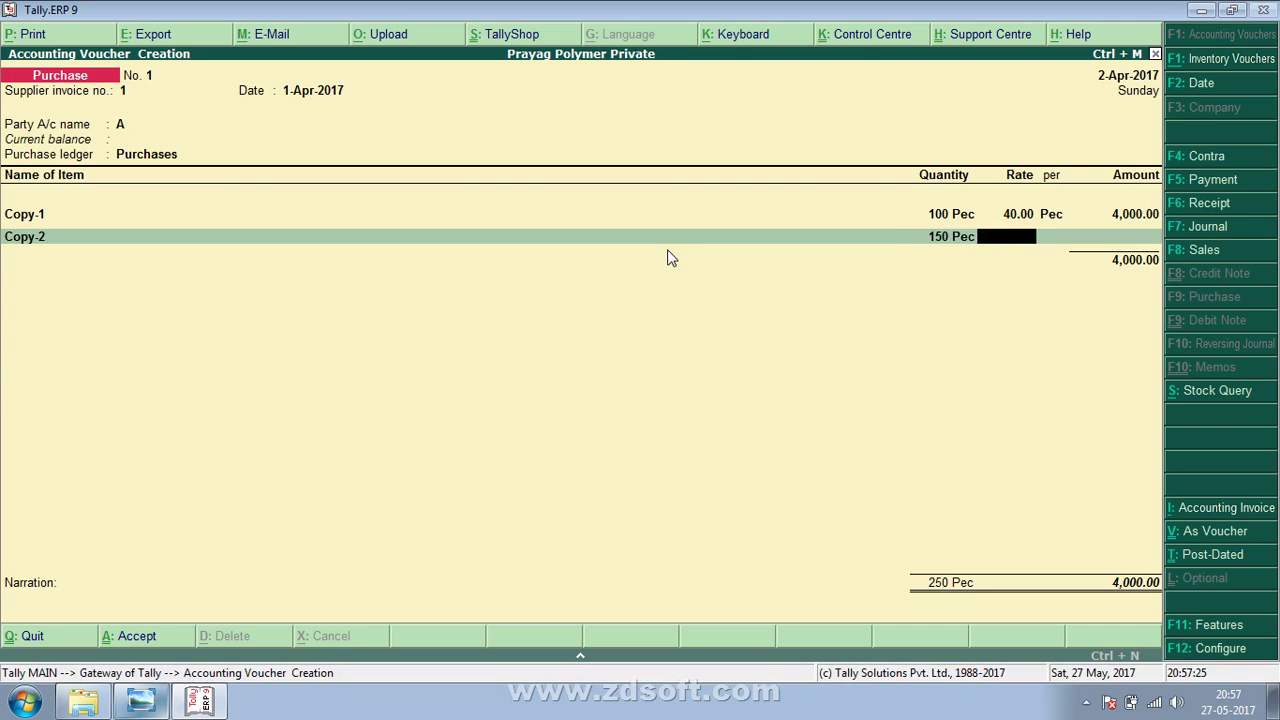
text(40)
key(Return)
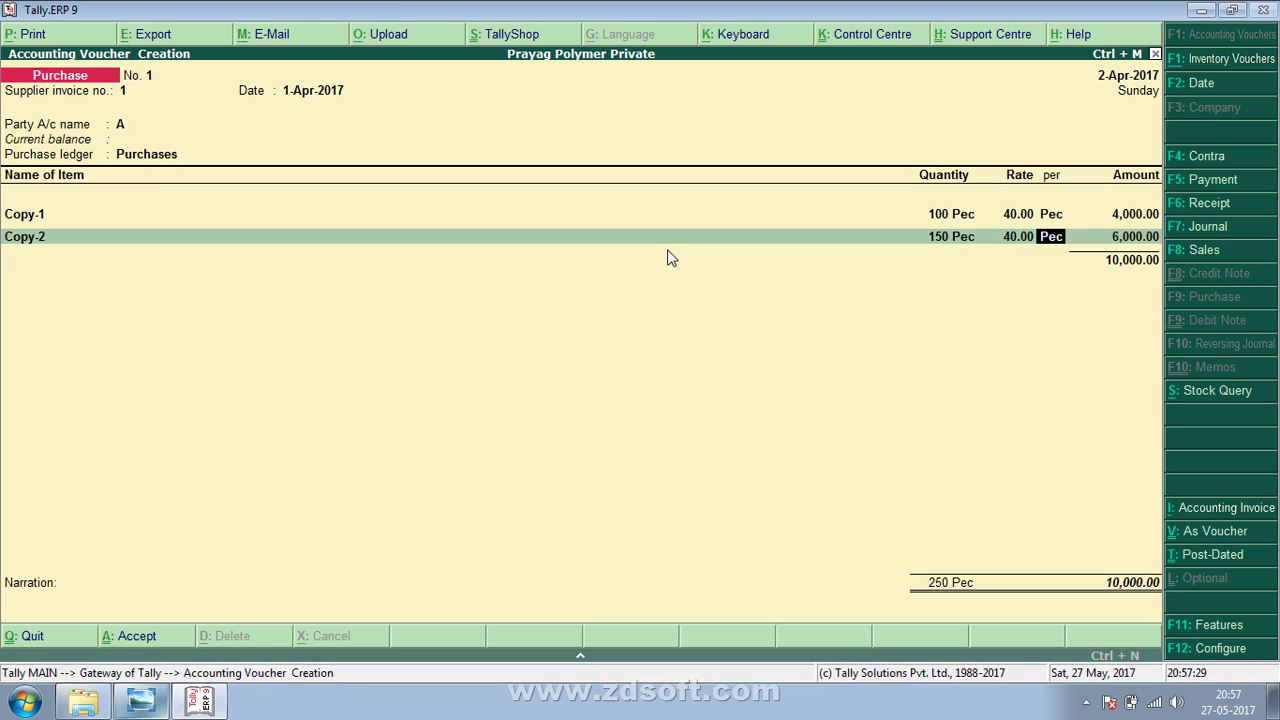
key(Return)
key(Return)
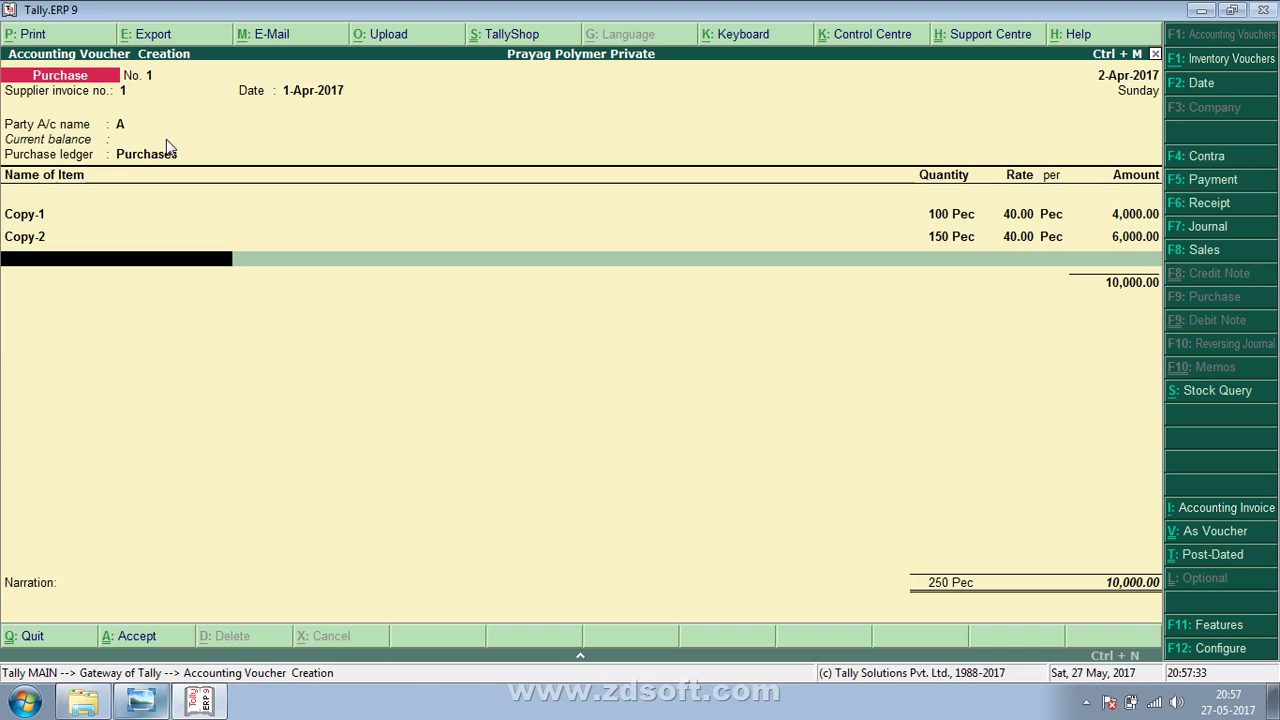
key(Return)
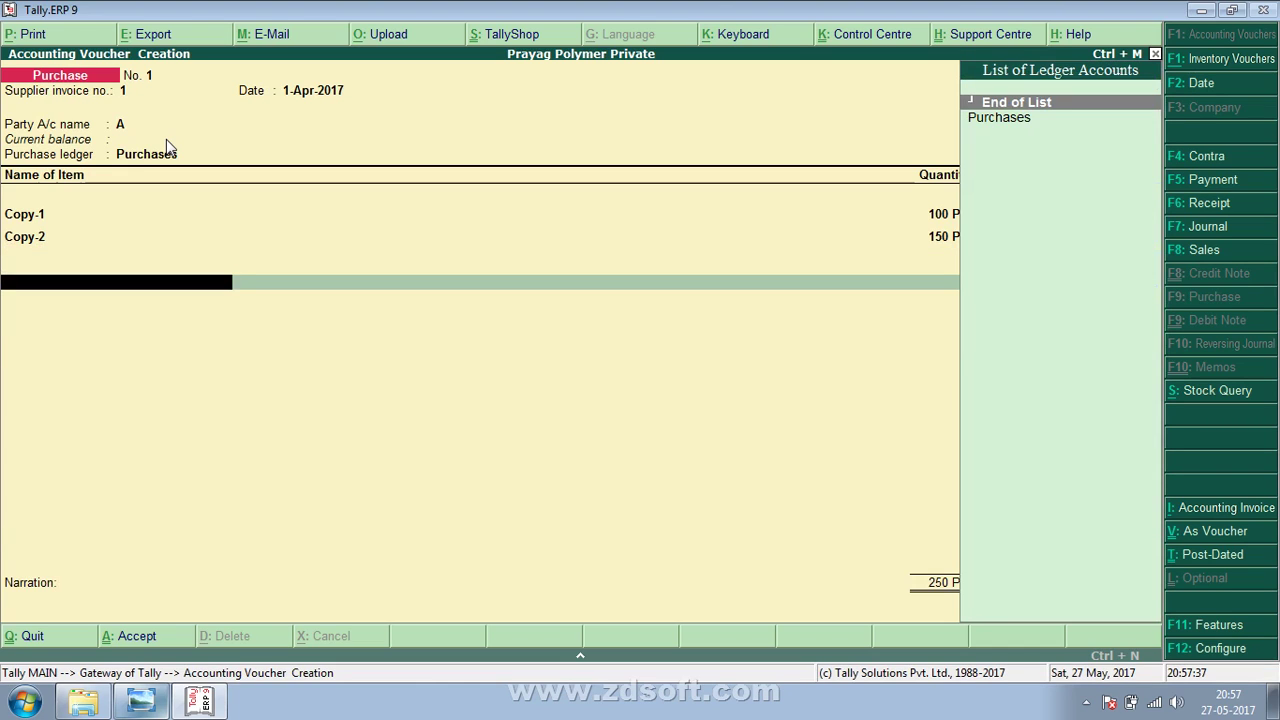
key(Return)
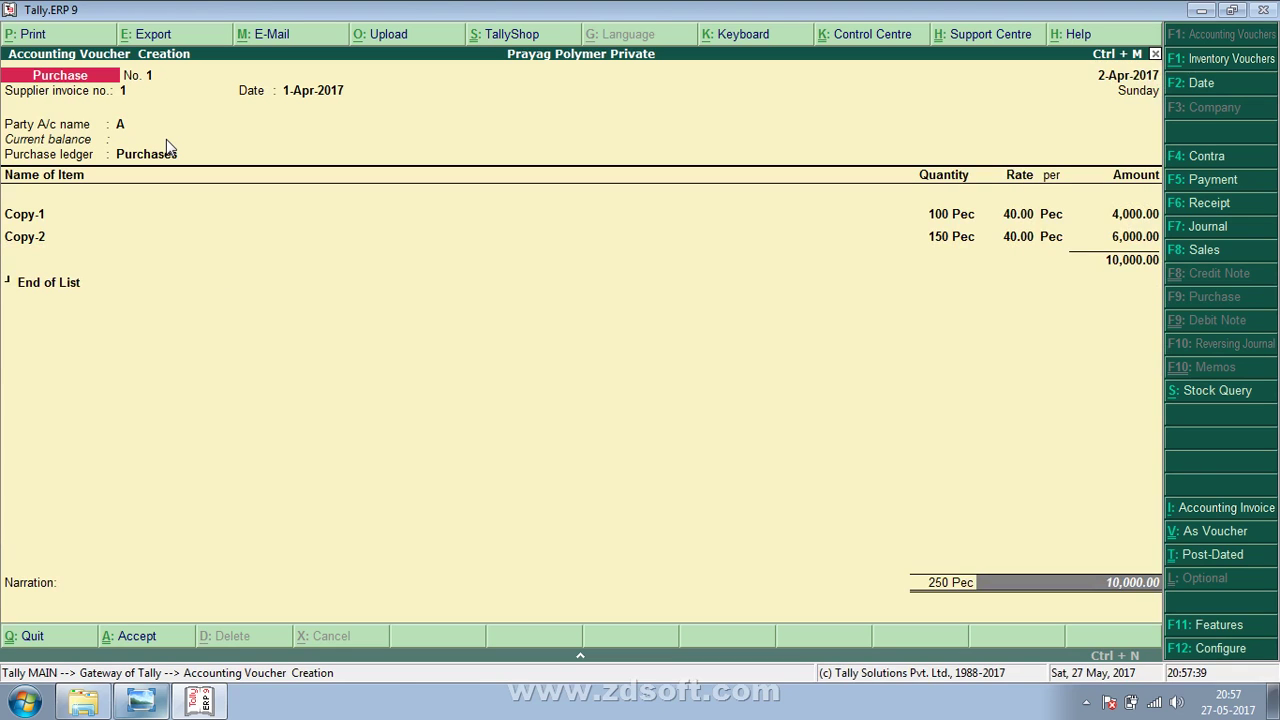
Review the voucher's entries from the party account A through the purchase ledger and item lines.
click(166, 126)
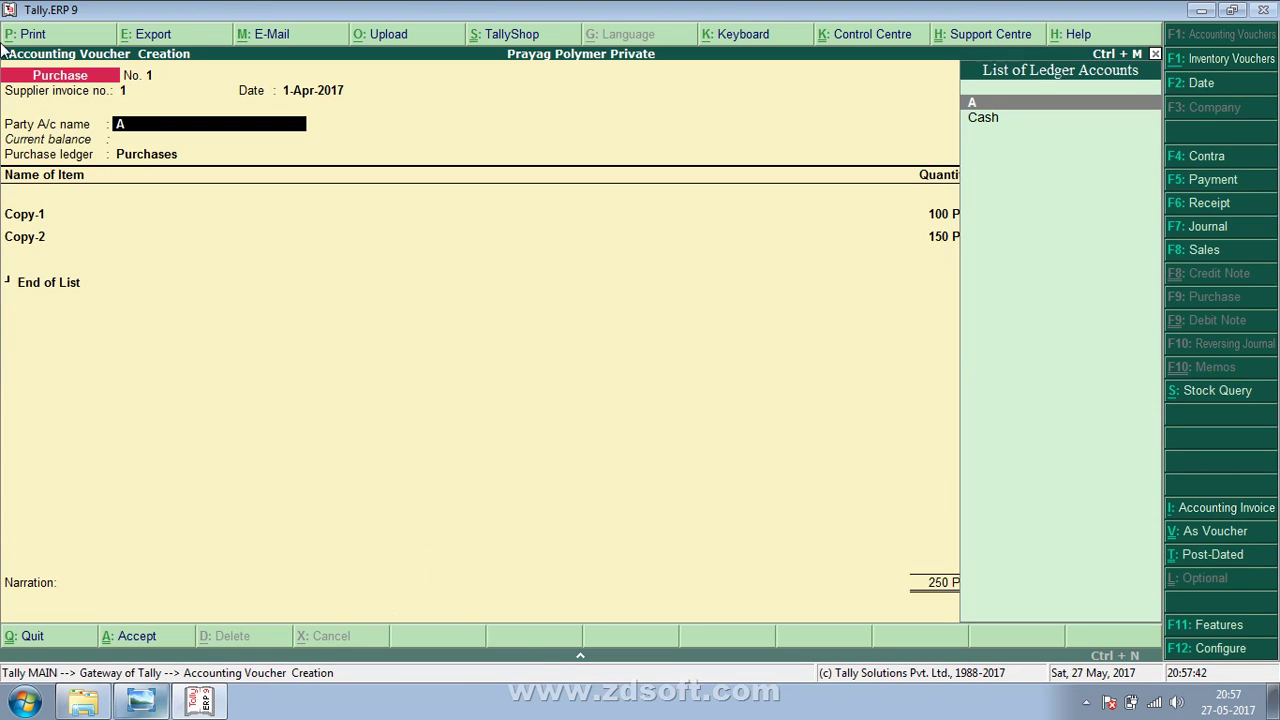
key(Return)
key(Return)
key(Return)
key(Return)
key(Return)
key(Return)
key(Return)
key(Return)
key(Return)
key(Return)
key(Return)
key(Return)
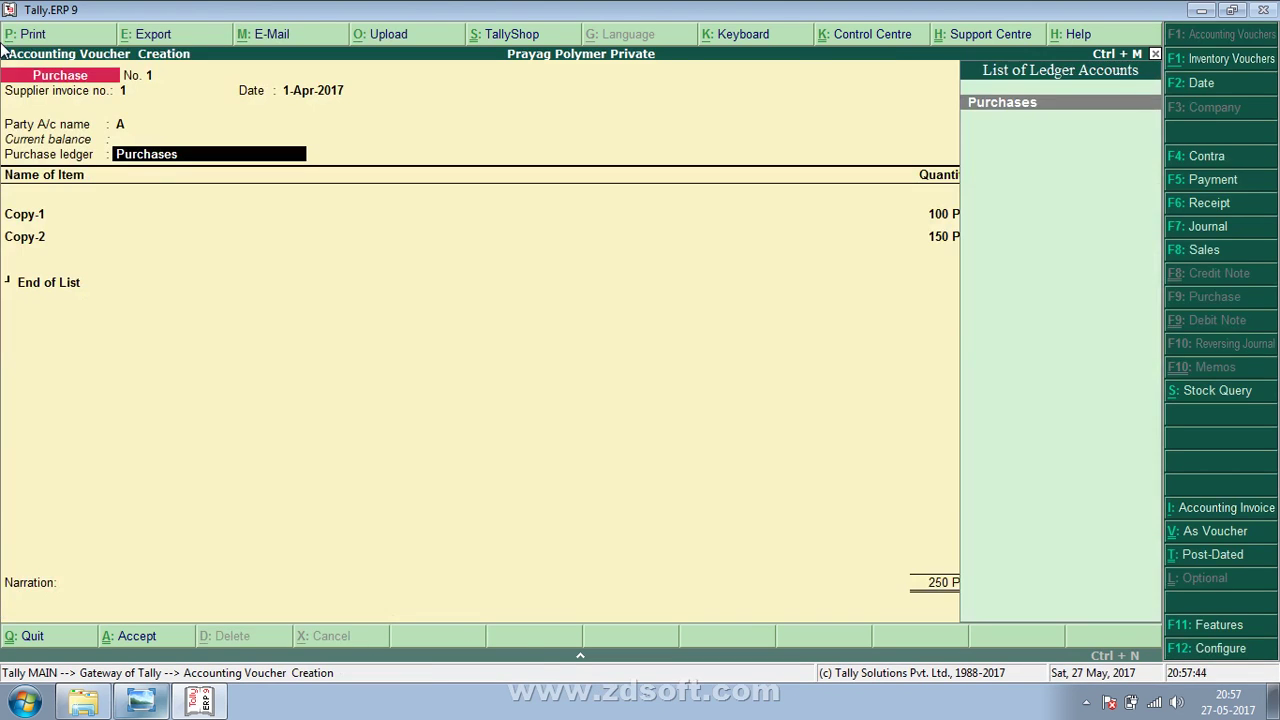
key(Return)
key(Return)
key(Return)
key(Return)
key(Return)
key(Return)
key(Return)
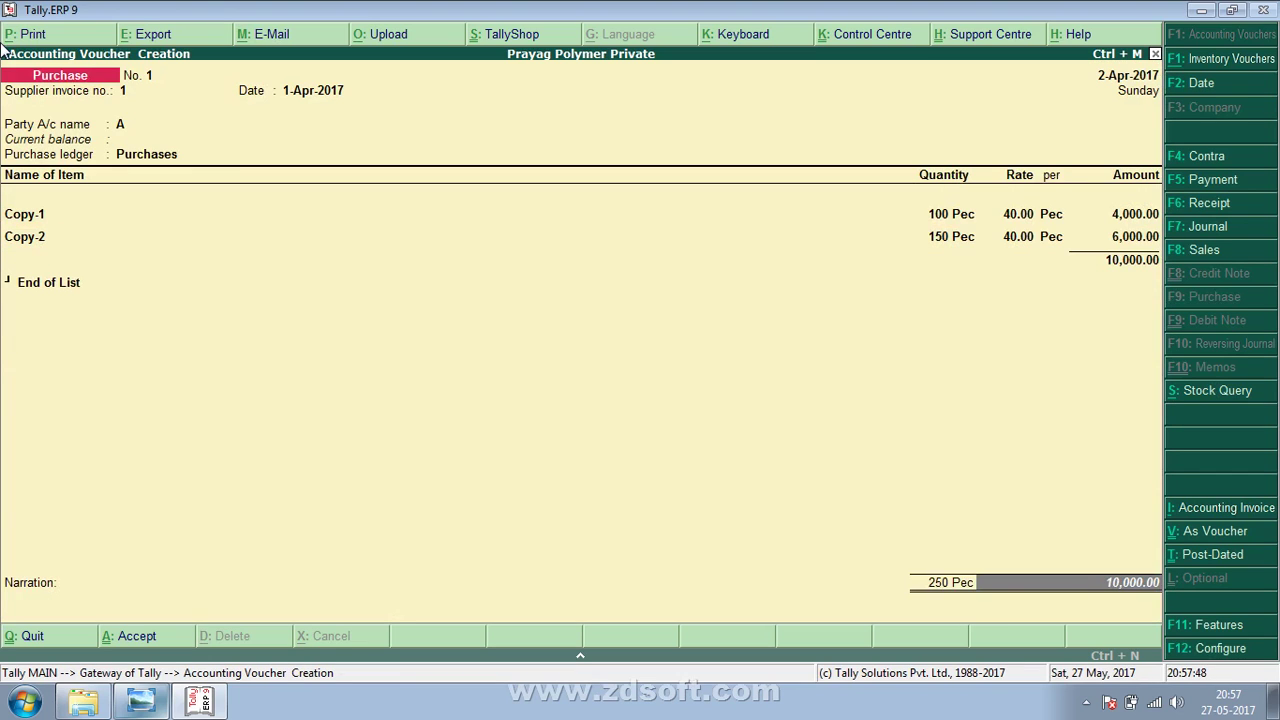
Enter the narration "Puchases By Credit" and save the first purchase voucher.
key(Return)
text(P)
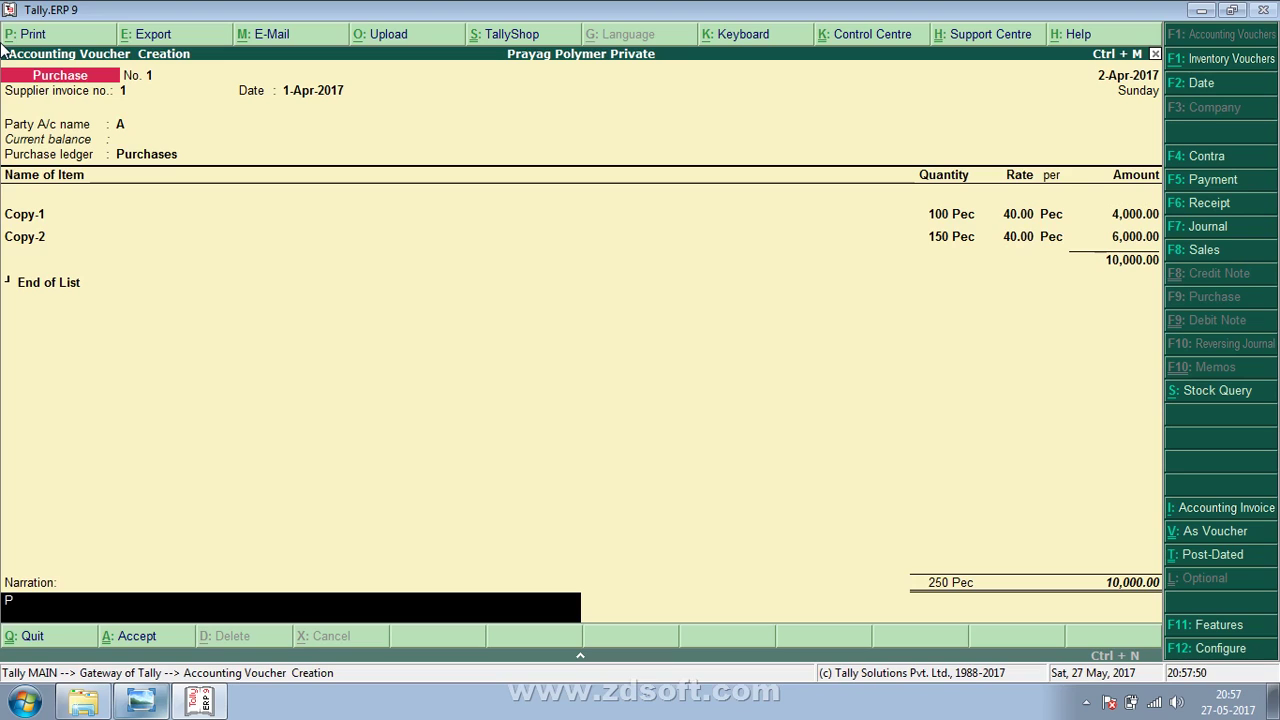
text(u)
text(chases In)
key(BackSpace)
key(BackSpace)
text(By Crdit)
key(BackSpace)
text(edit)
key(Return)
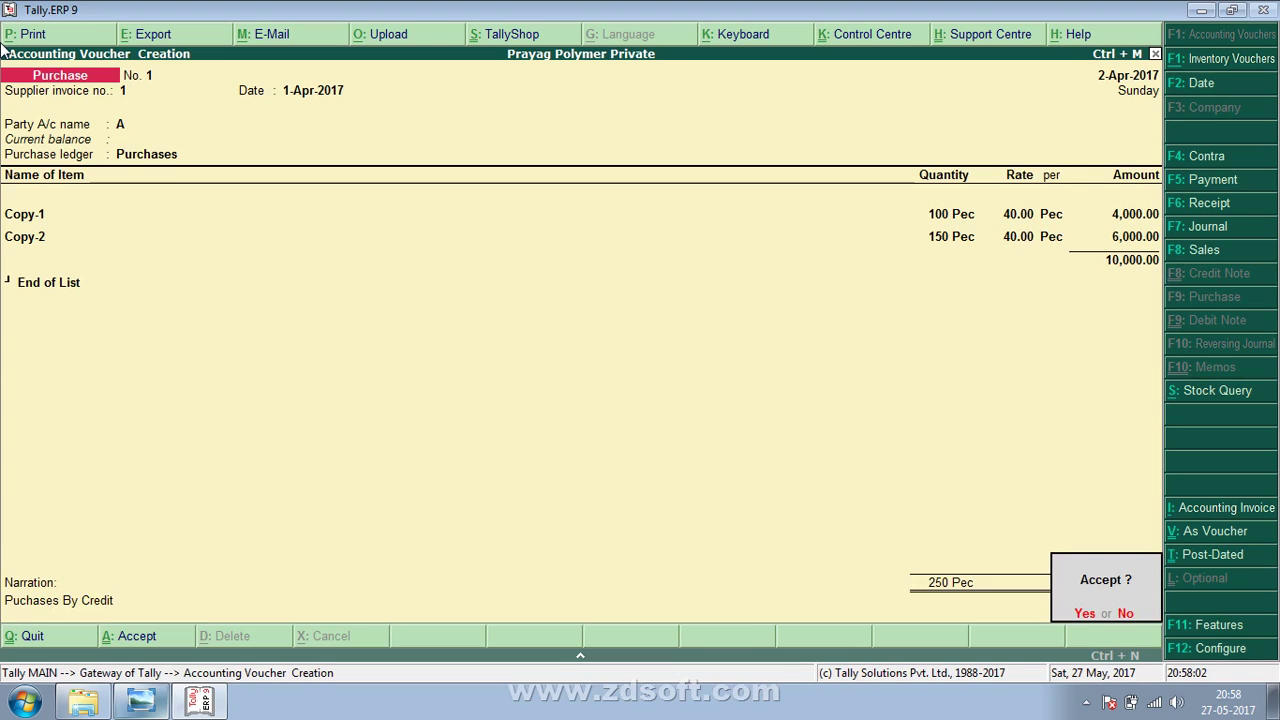
key(Return)
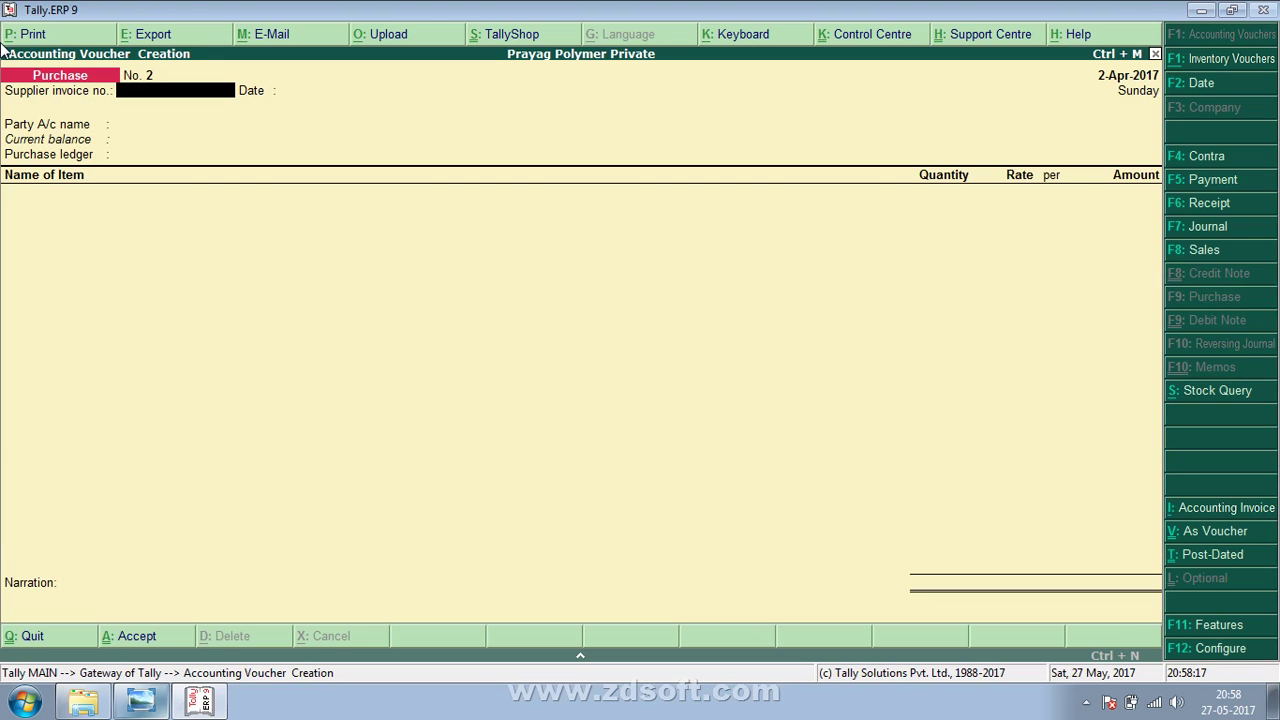
Check the second purchase in the handwritten list and enter supplier invoice number 2 dated 2-Apr-2017.
key(alt+Tab)
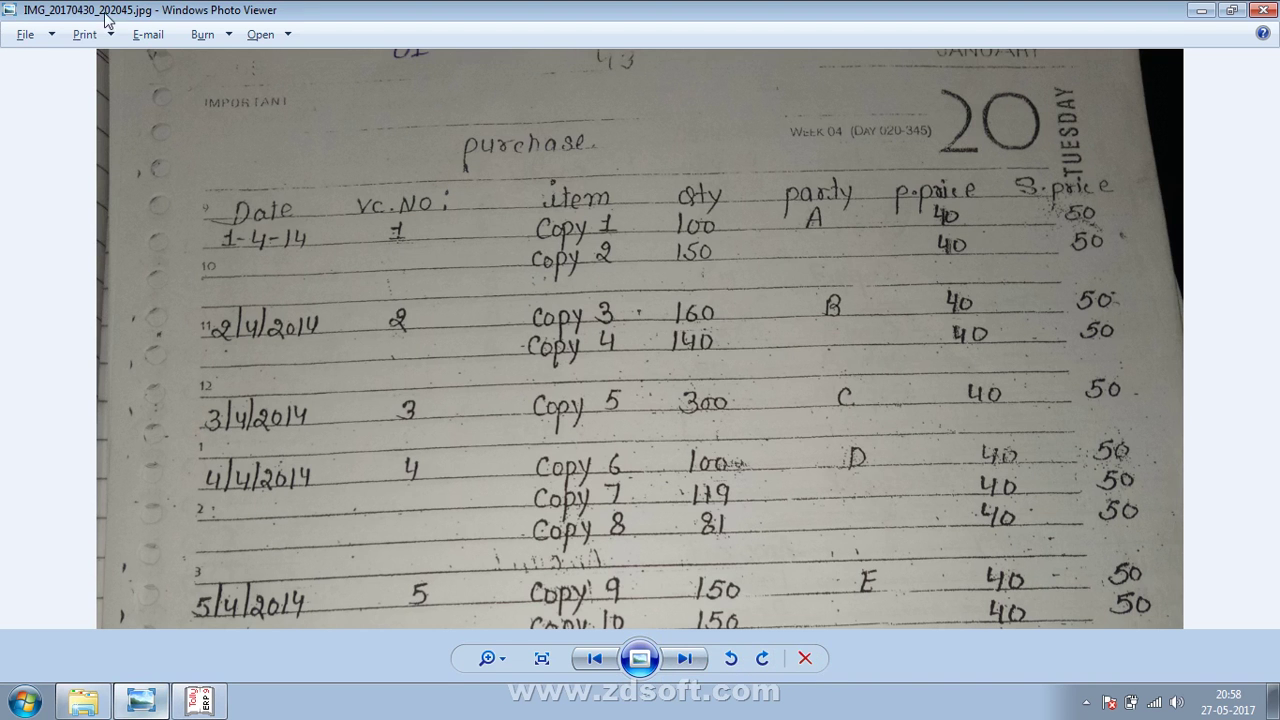
key(alt+Tab)
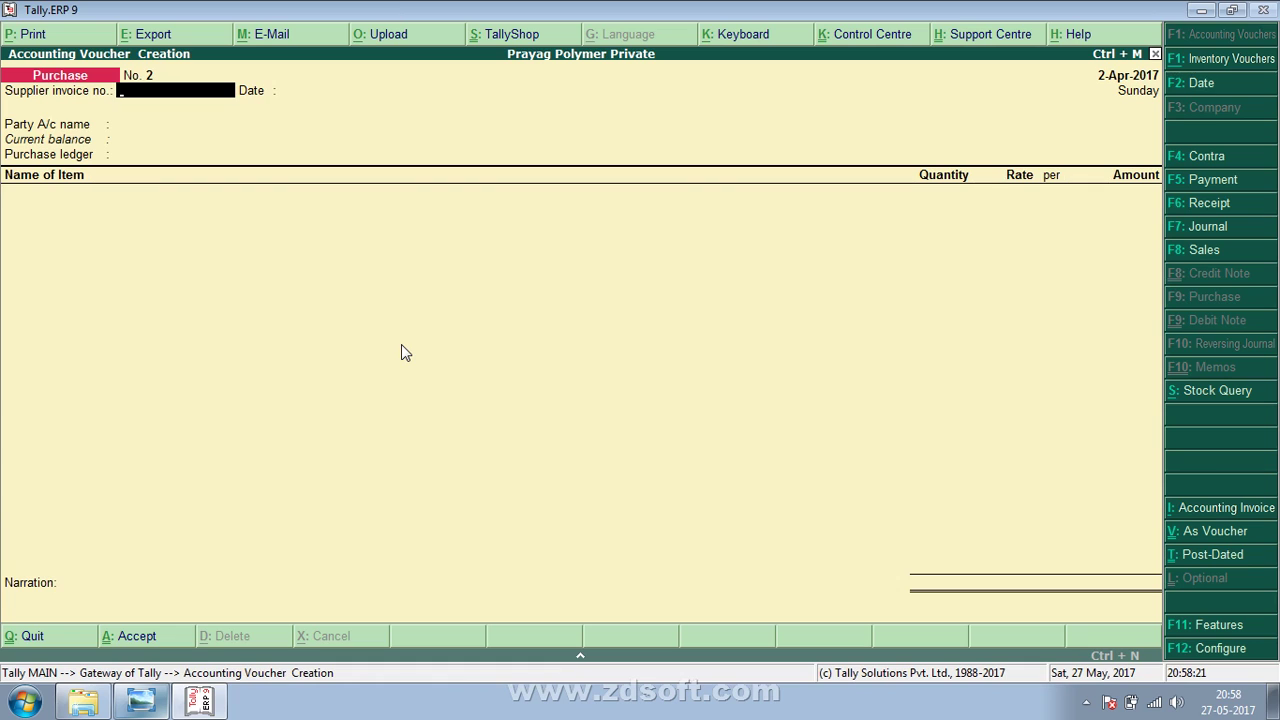
text(2)
key(Return)
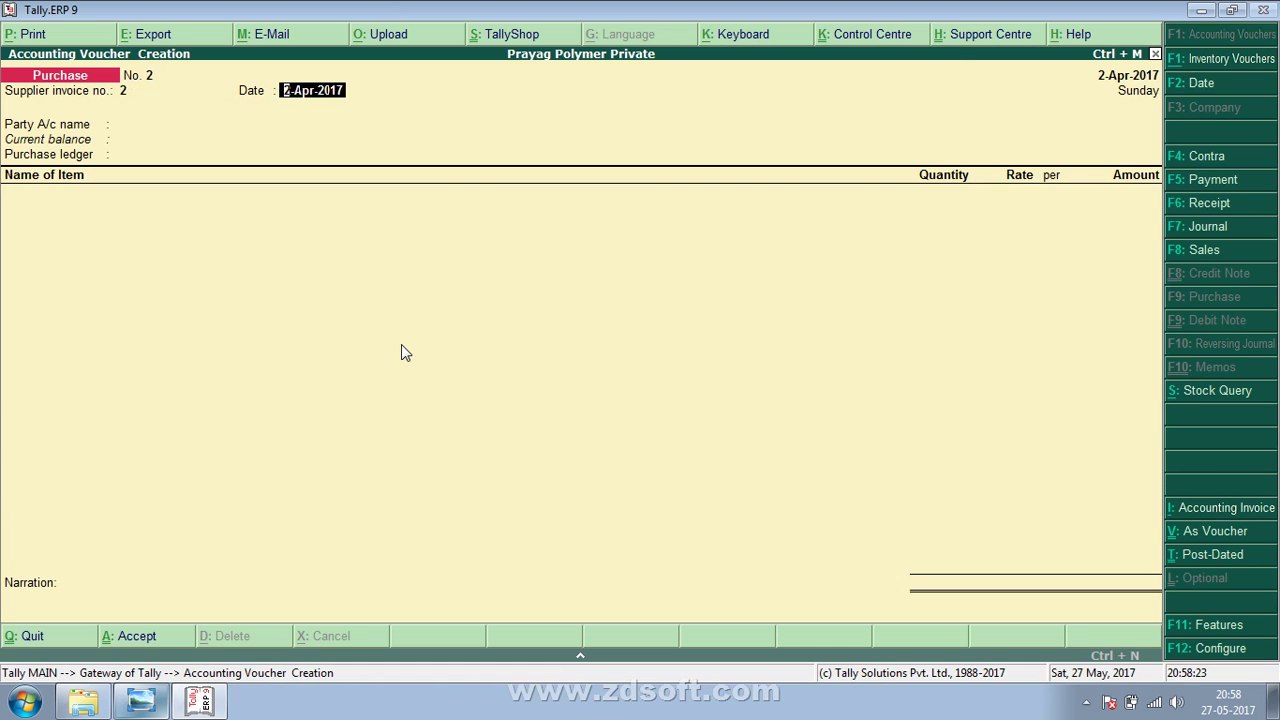
key(Return)
key(Return)
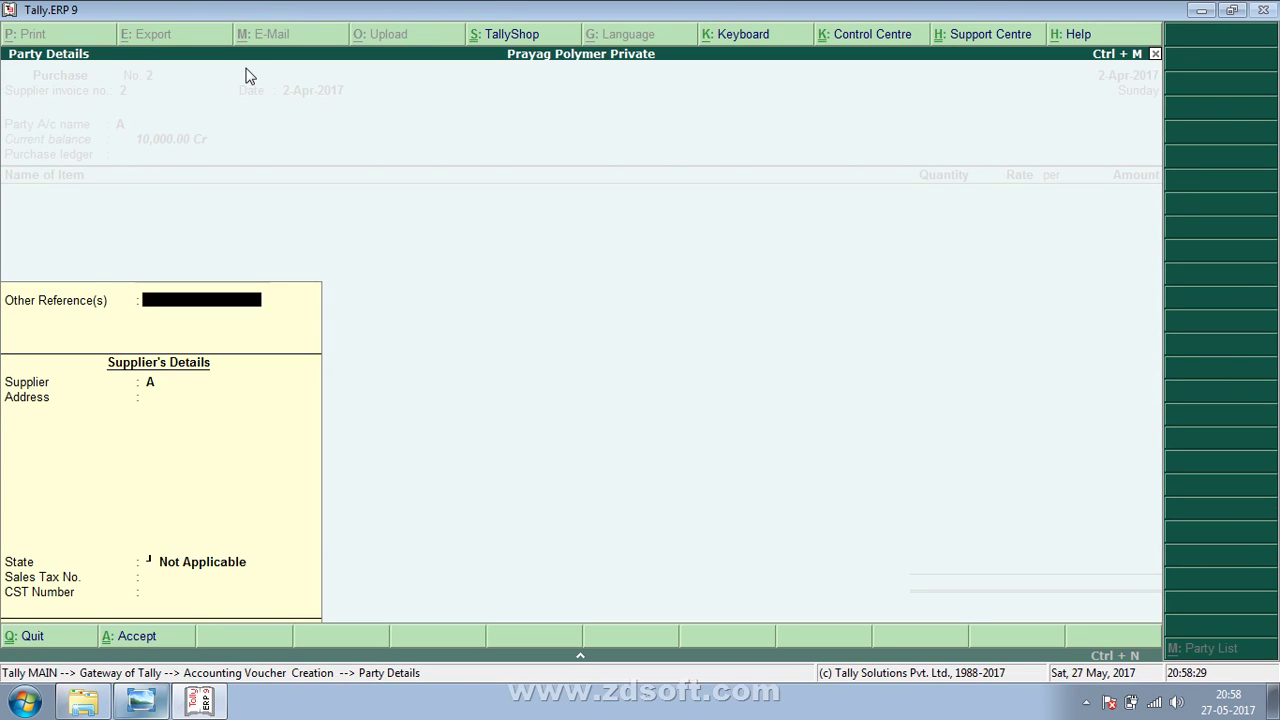
key(Escape)
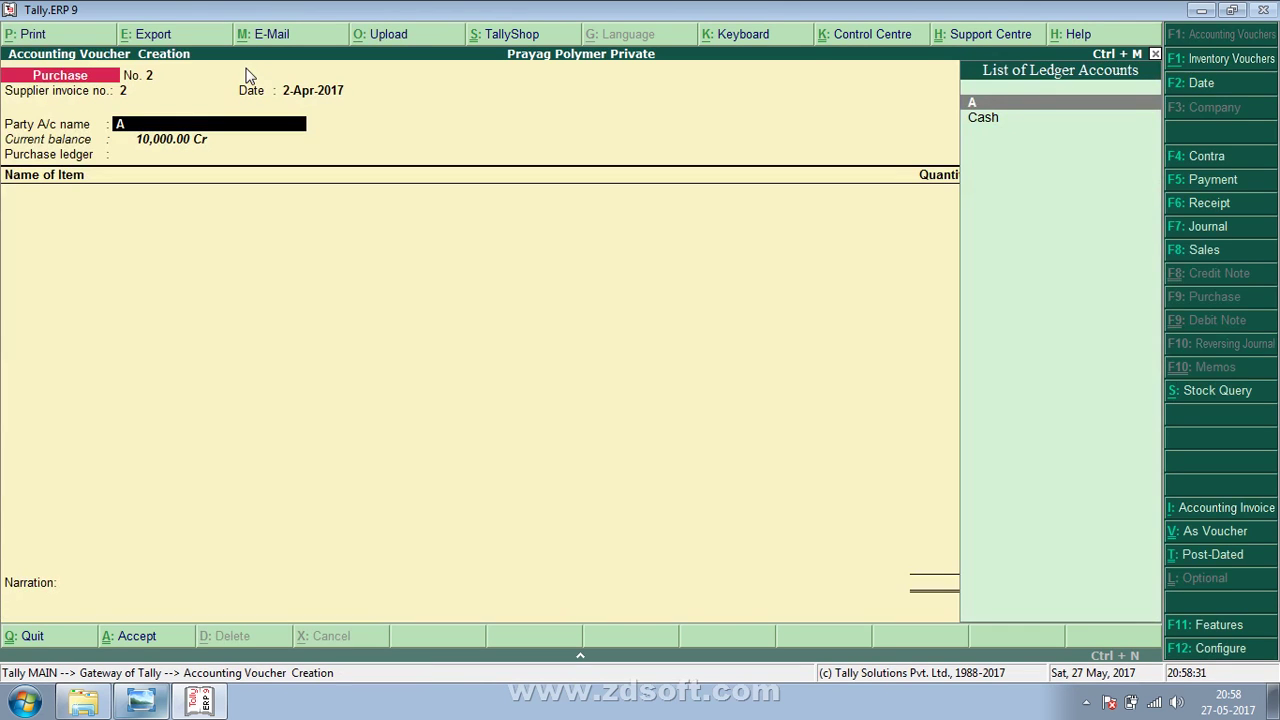
Create a party ledger named B under Sundry Creditors, with bill-by-bill balances and inventory values affected both set to No.
key(alt+Tab)
key(alt+Tab)
key(alt+c)
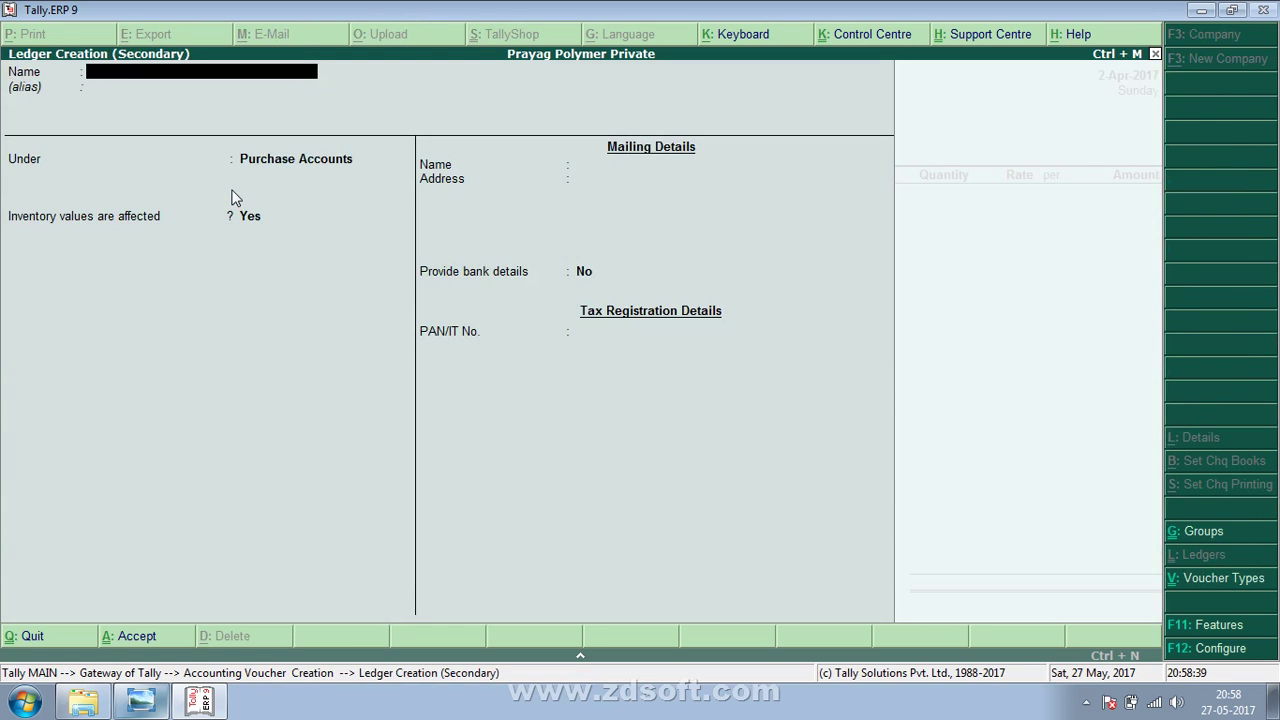
text(B)
key(Return)
key(Return)
key(BackSpace)
text(Su)
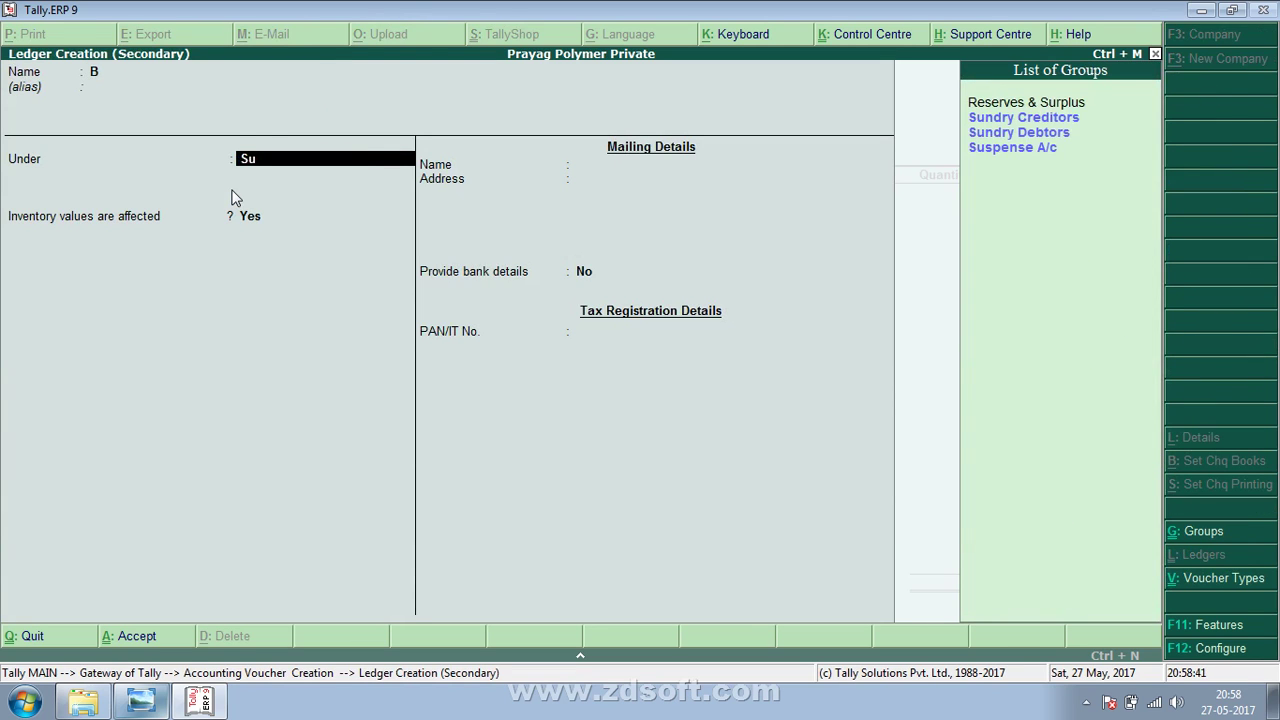
key(Down)
key(Return)
key(Return)
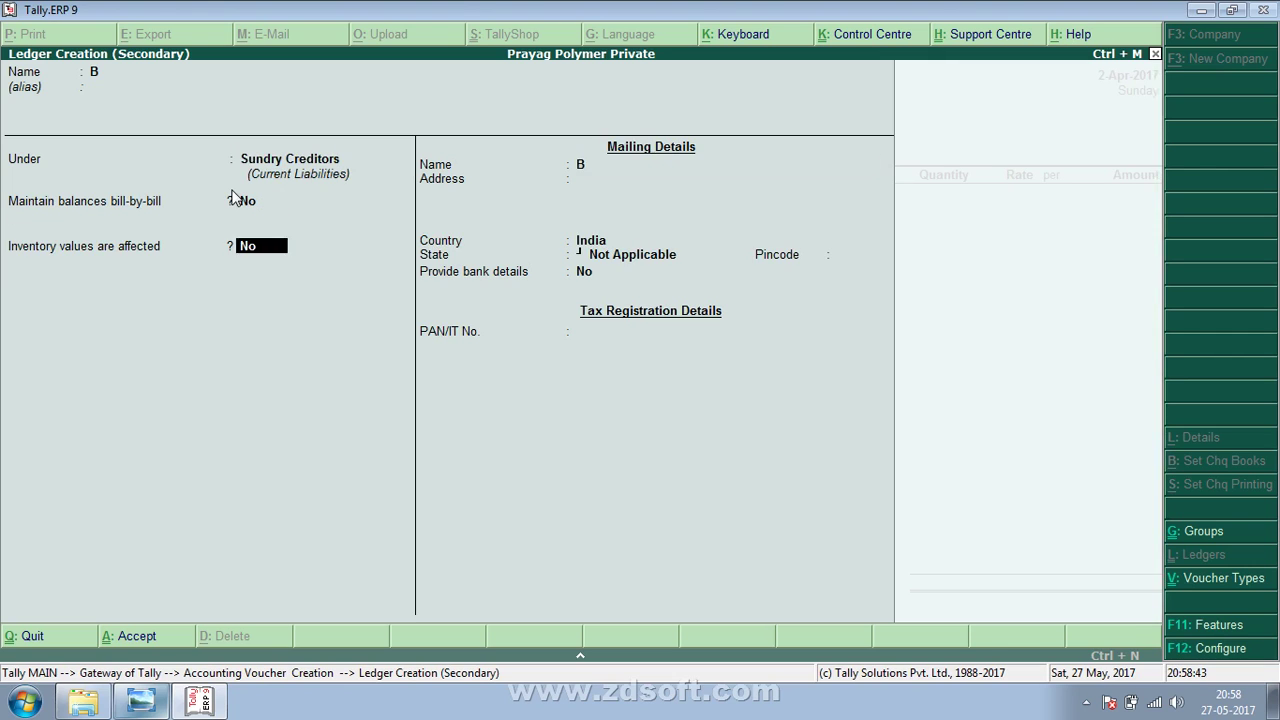
key(Return)
key(Return)
key(ctrl+a)
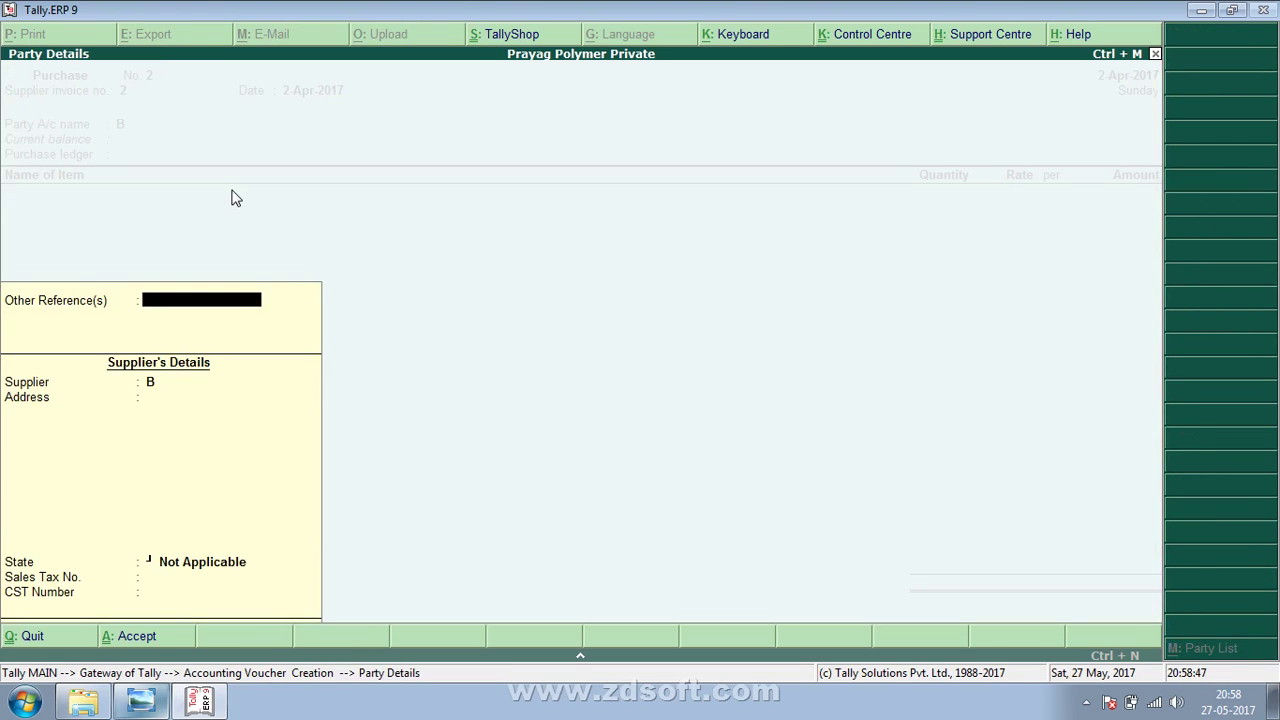
Accept supplier B's party details without additional entries and select Purchases as the purchase ledger.
key(Return)
key(Return)
key(Return)
key(Return)
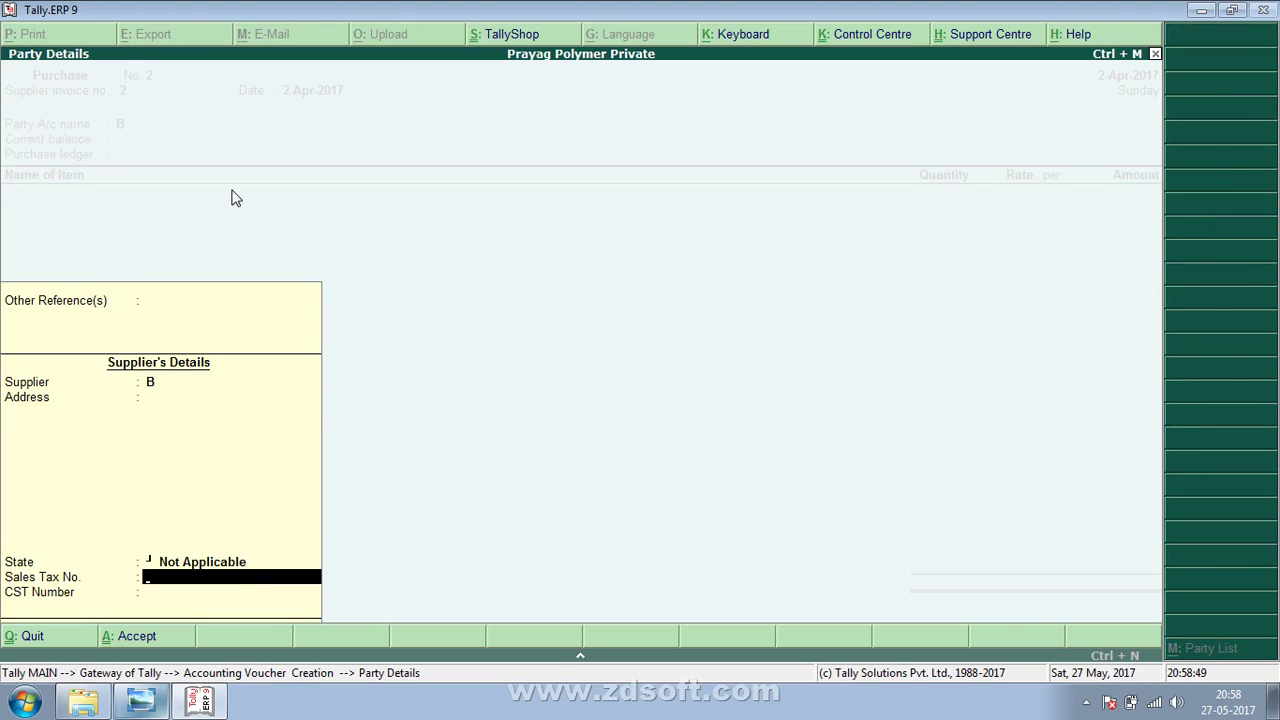
key(Return)
key(Return)
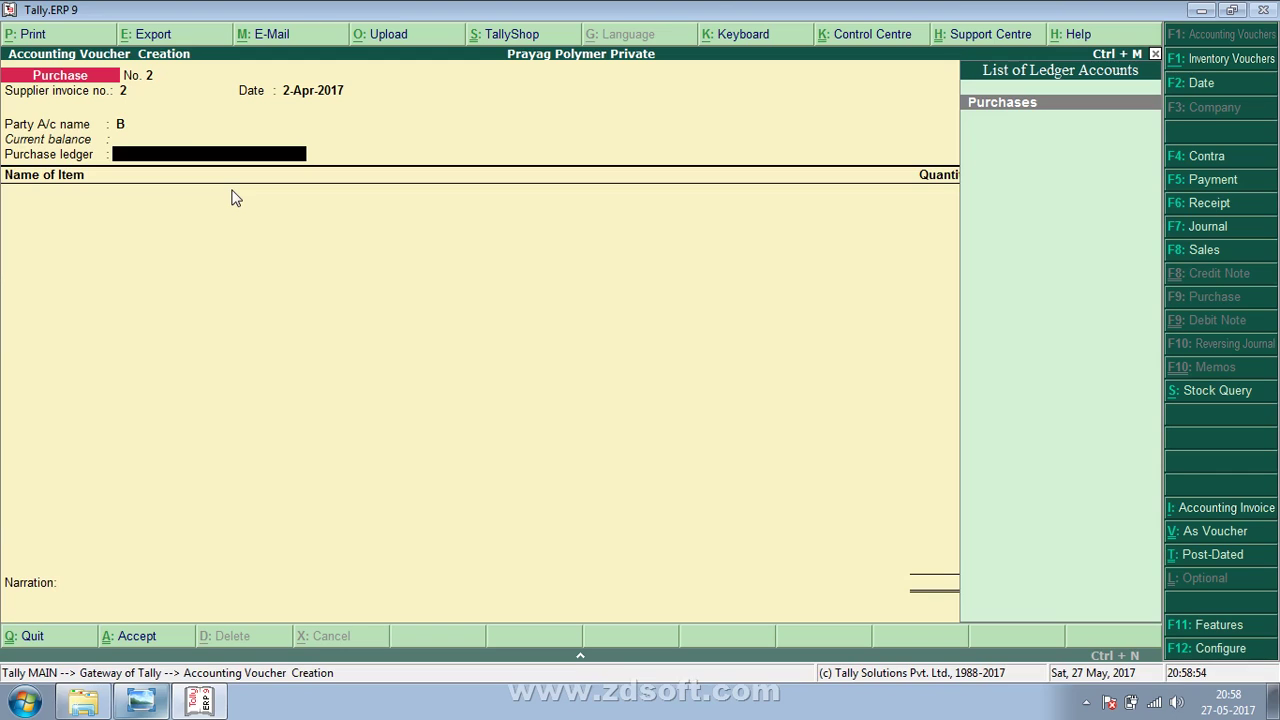
key(Return)
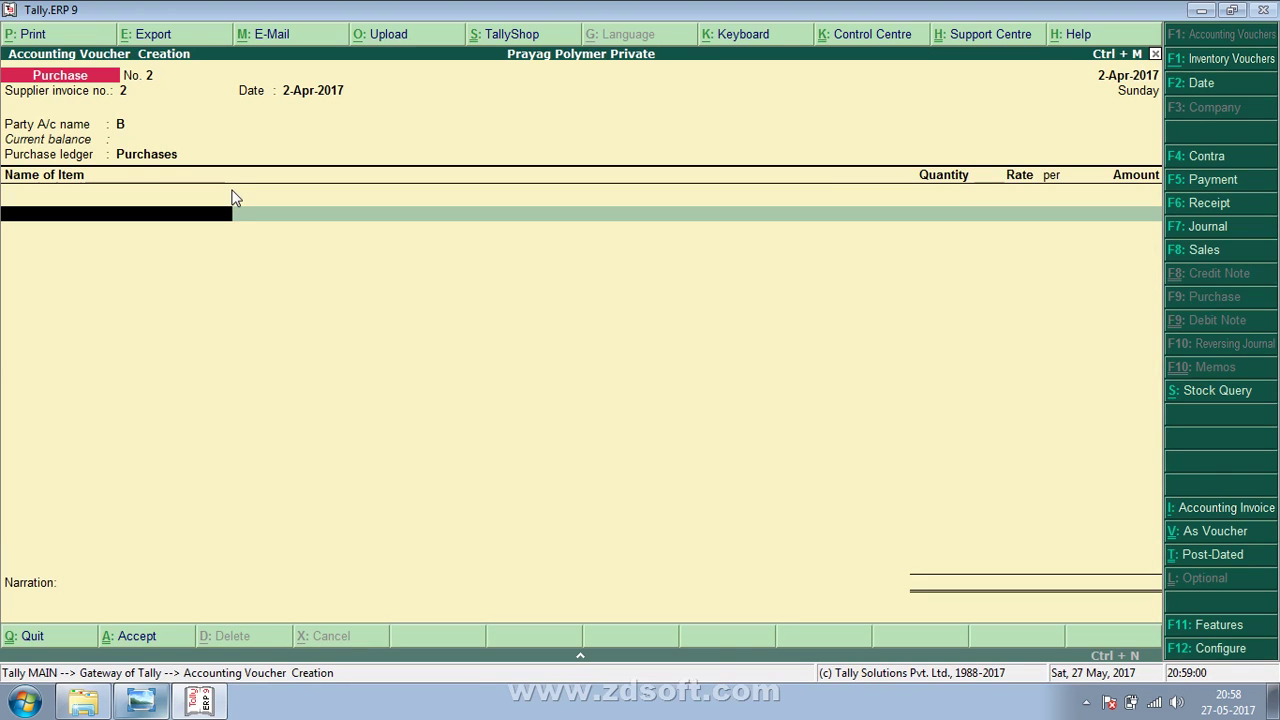
Check the next item in the handwritten list and create stock item Copy-3 under Primary with unit Pec.
key(alt+Tab)
key(alt+Tab)
key(alt+c)
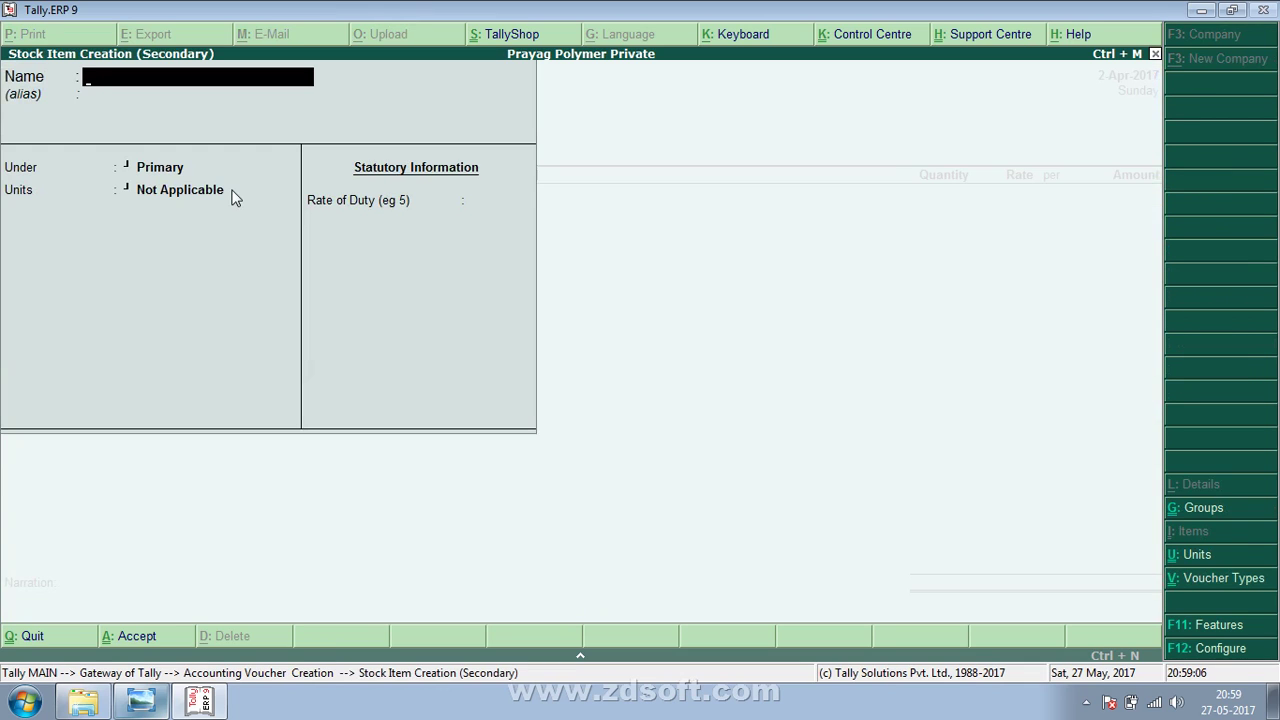
text(Copy-3)
key(Return)
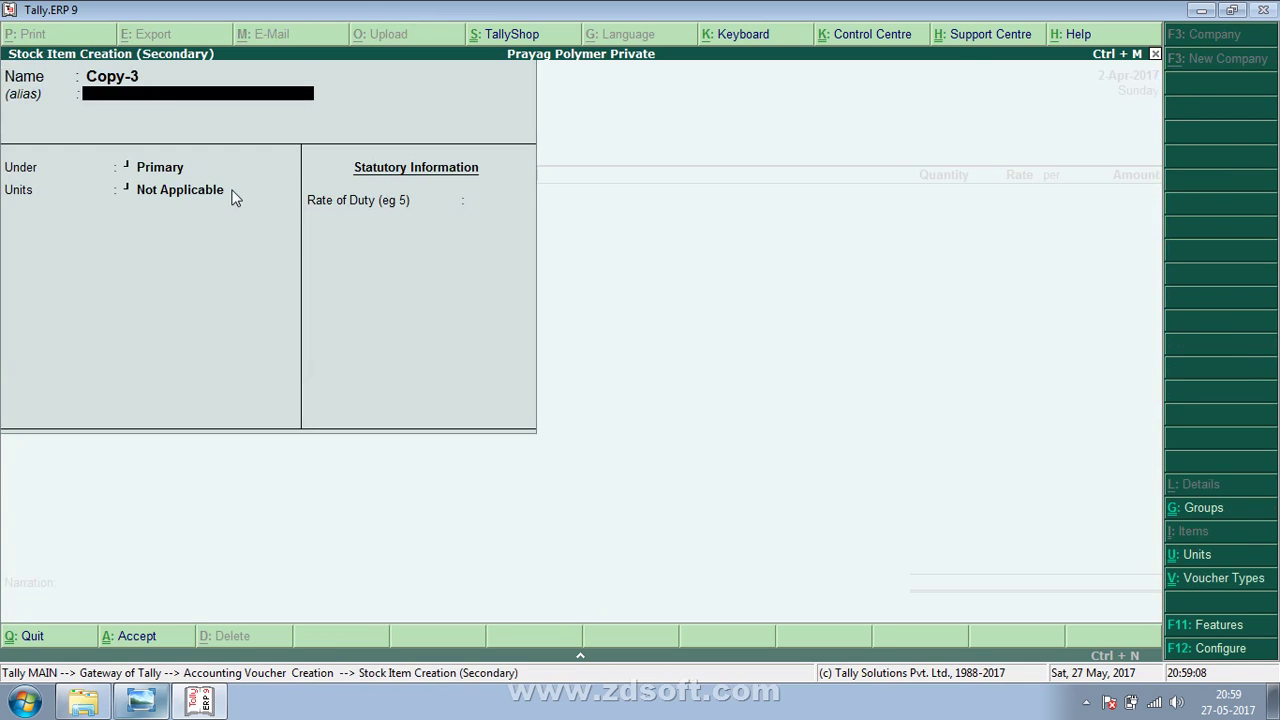
key(Return)
key(Return)
key(Down)
key(Return)
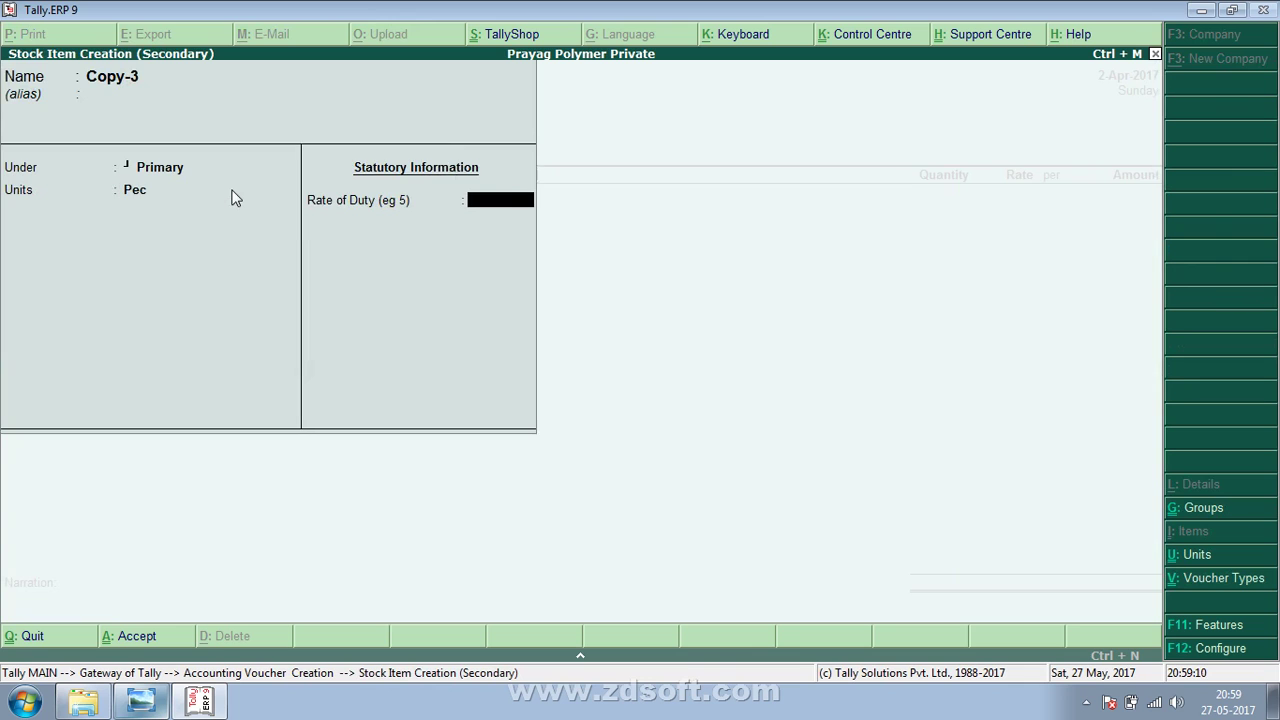
key(Return)
Look up Copy-3's quantity and price in the handwritten list and enter 160 Pec at rate 40.
key(alt+Tab)
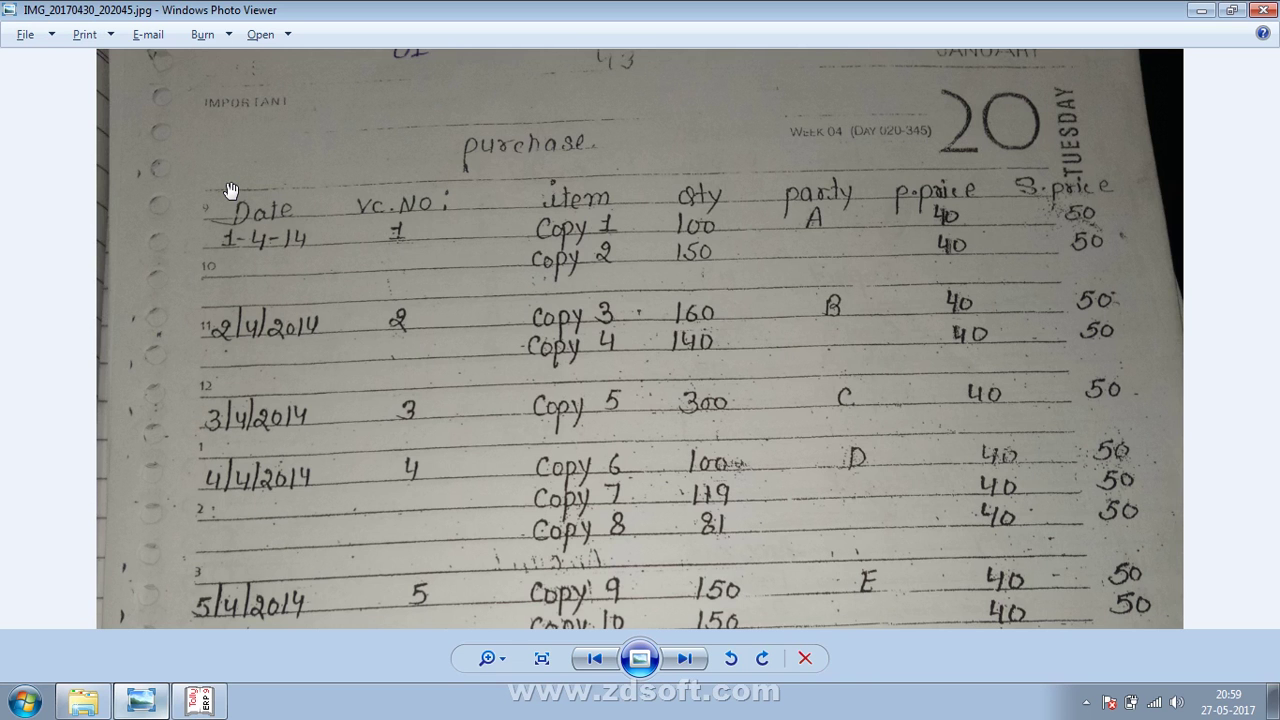
key(alt+Tab)
text(160)
key(Return)
text(40)
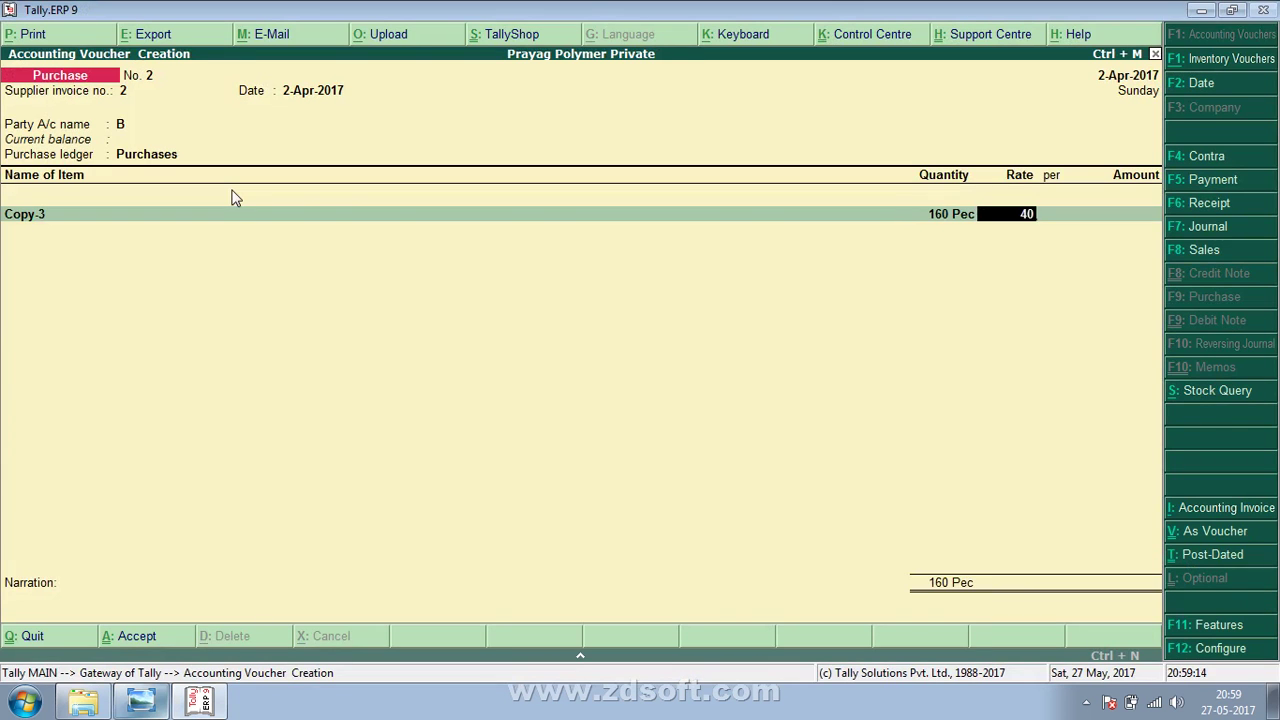
key(Return)
key(Return)
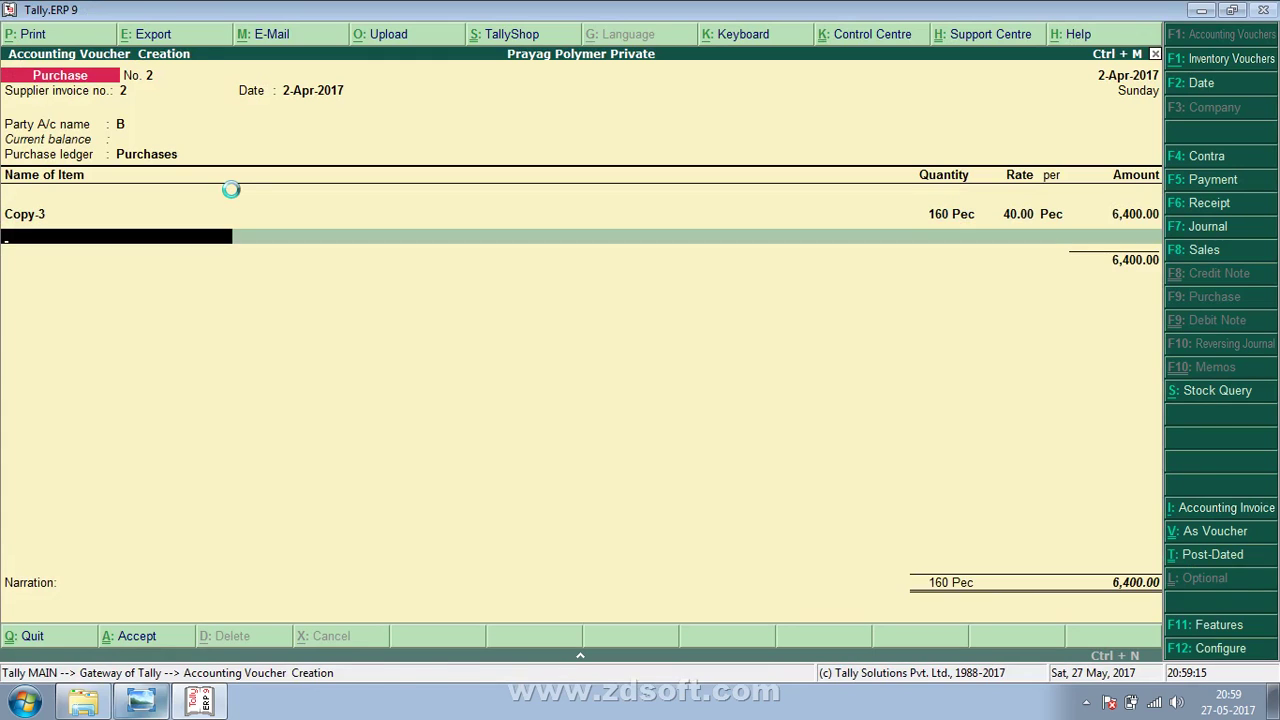
Create stock item Copy-4 under Primary with unit Pec for the second item line.
key(alt+c)
text(Copy-4)
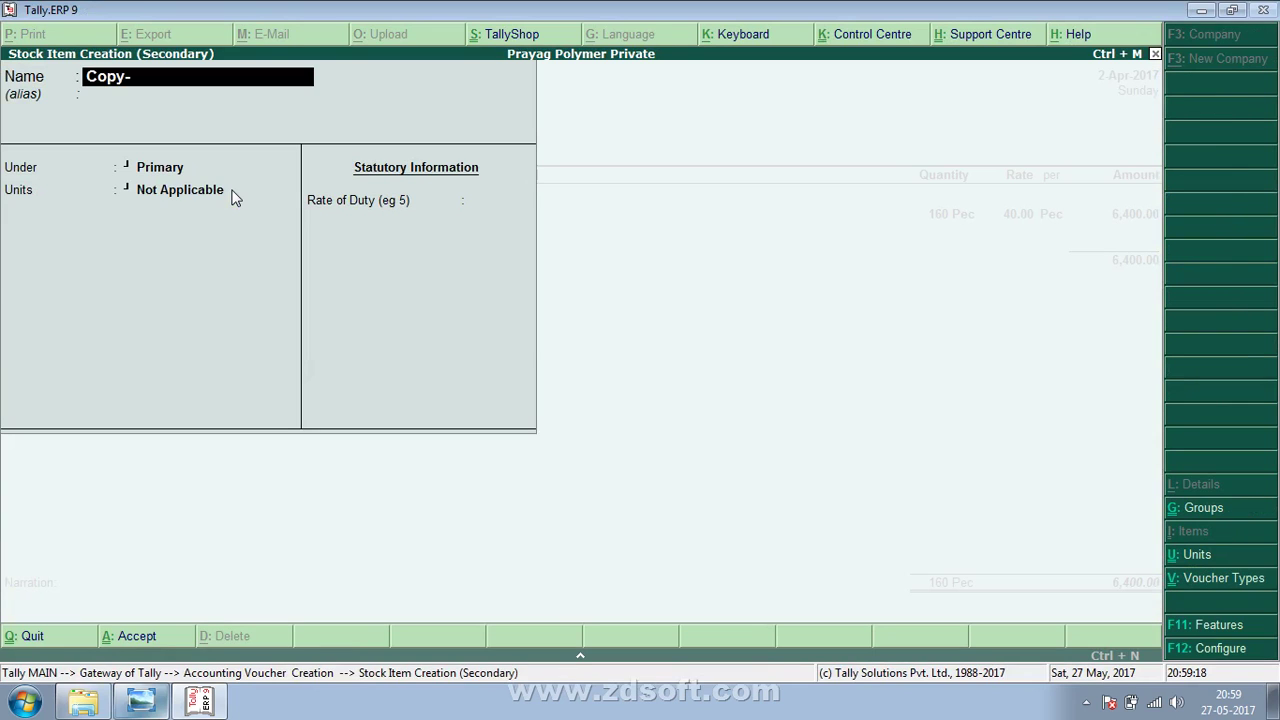
key(Return)
key(Return)
key(Return)
key(Down)
key(Return)
key(Return)
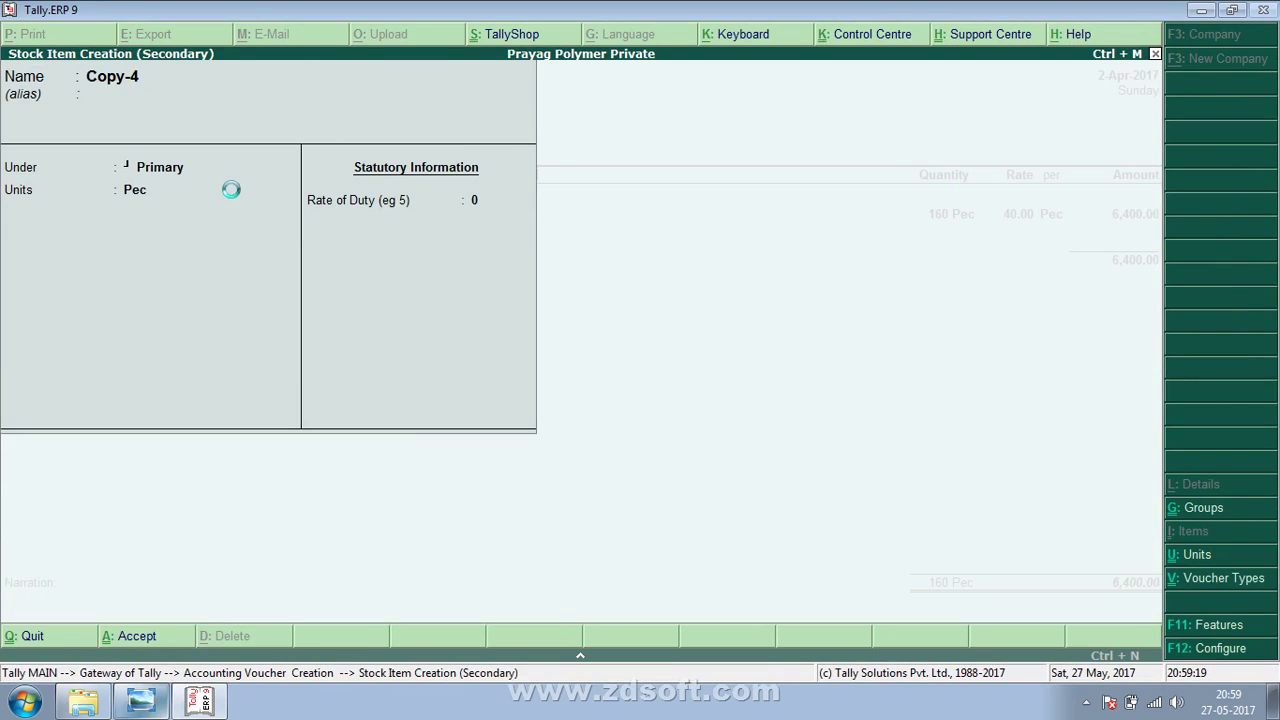
Look up Copy-4's quantity in the handwritten list and enter 140 Pec at rate 40.
key(alt+Tab)
key(alt+Tab)
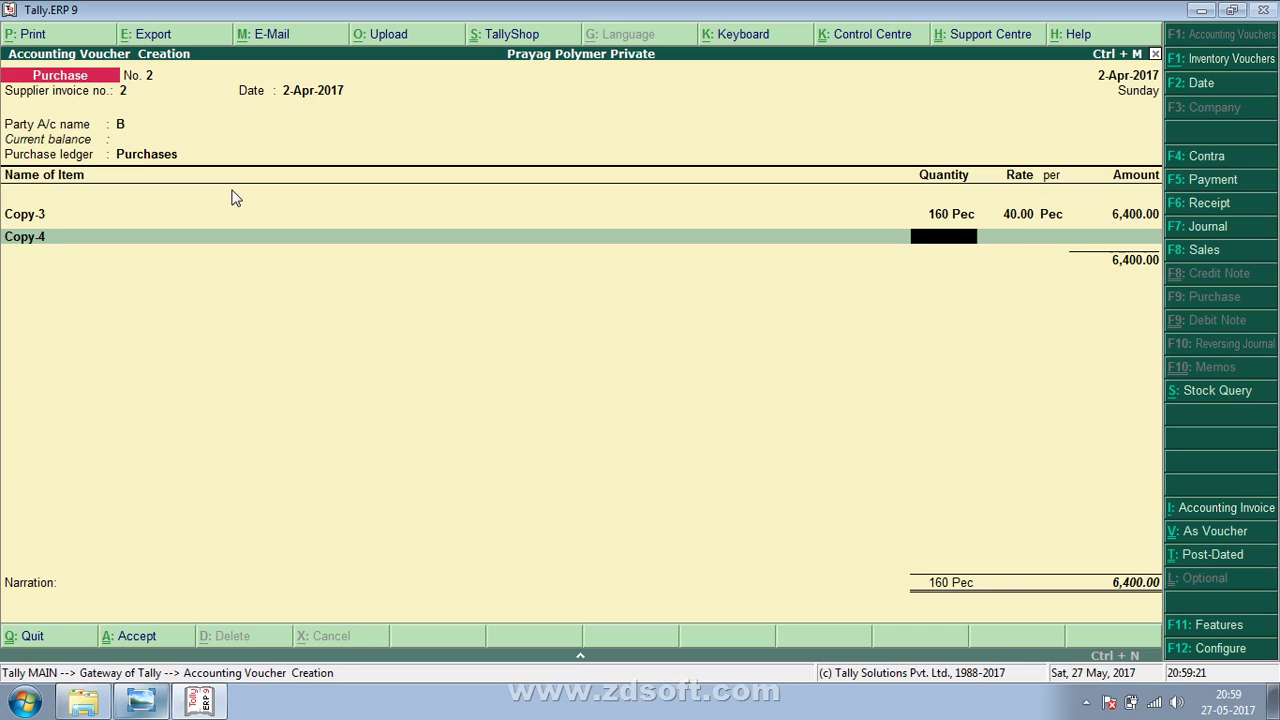
text(140)
key(Return)
text(40)
key(Return)
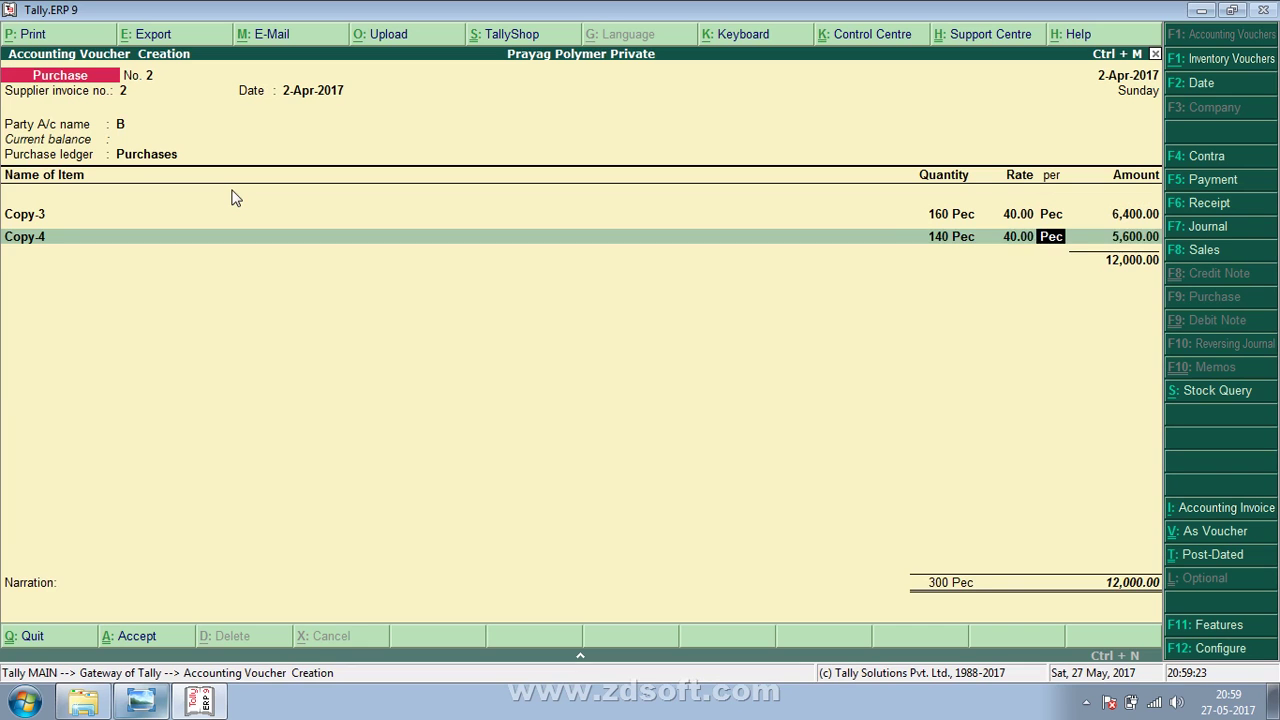
key(Return)
key(Return)
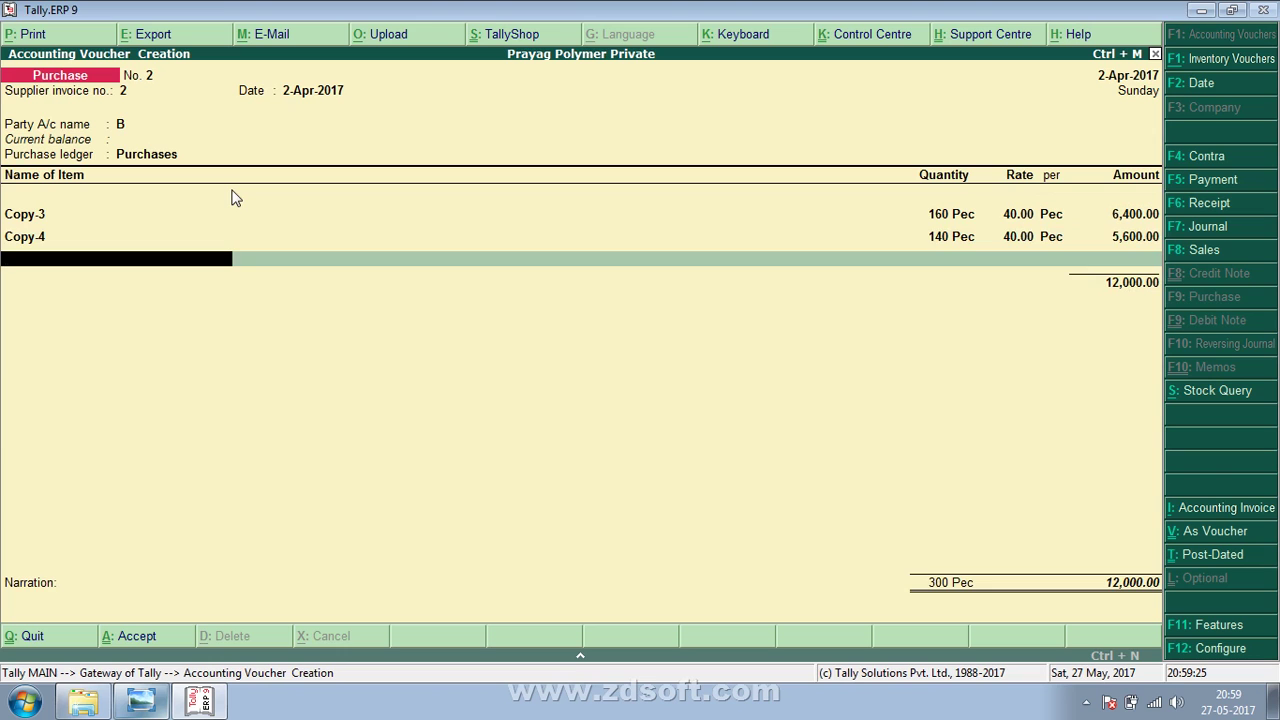
Recheck the items against the handwritten list and save the voucher with the narration "purchases in Credit By B".
key(alt+Tab)
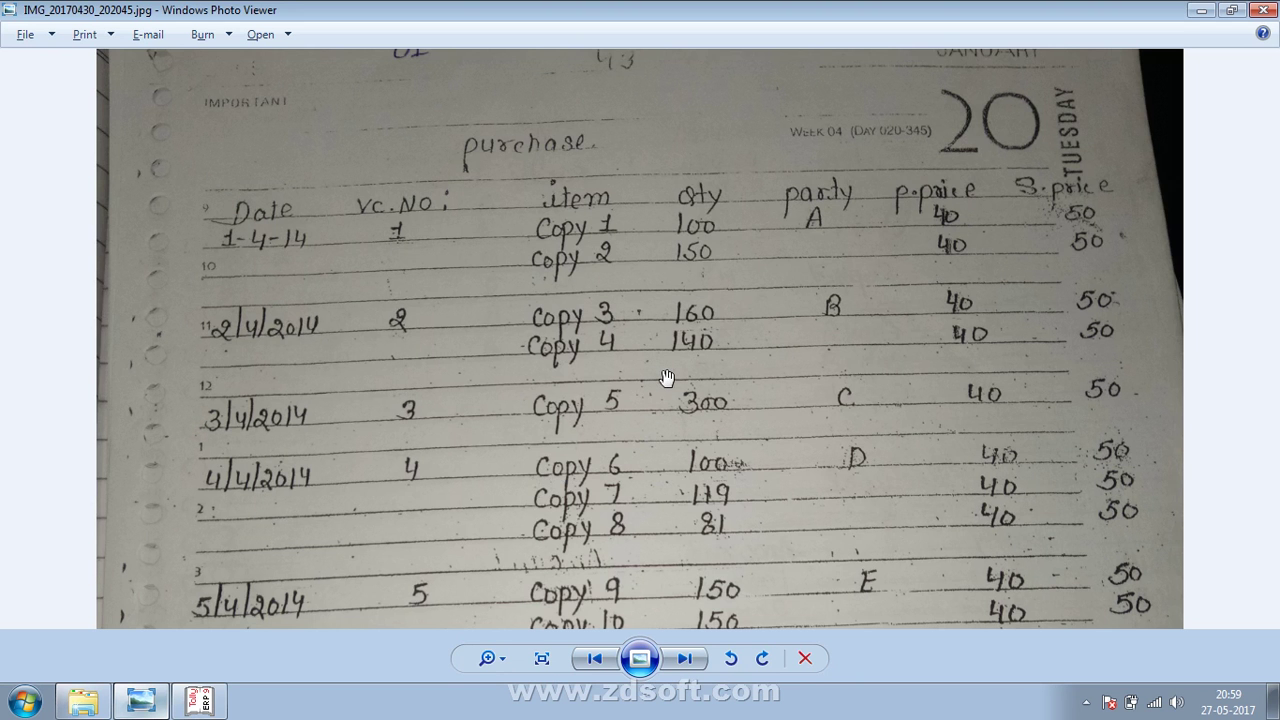
key(alt+Tab)
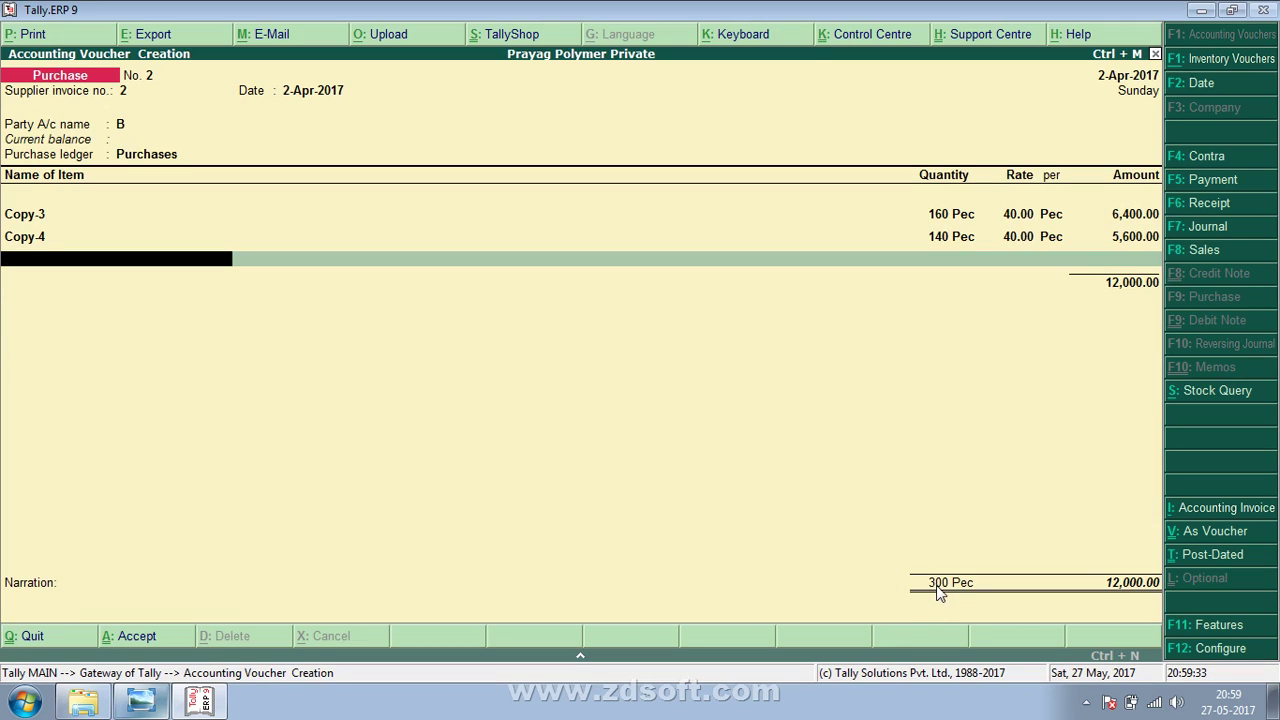
key(Return)
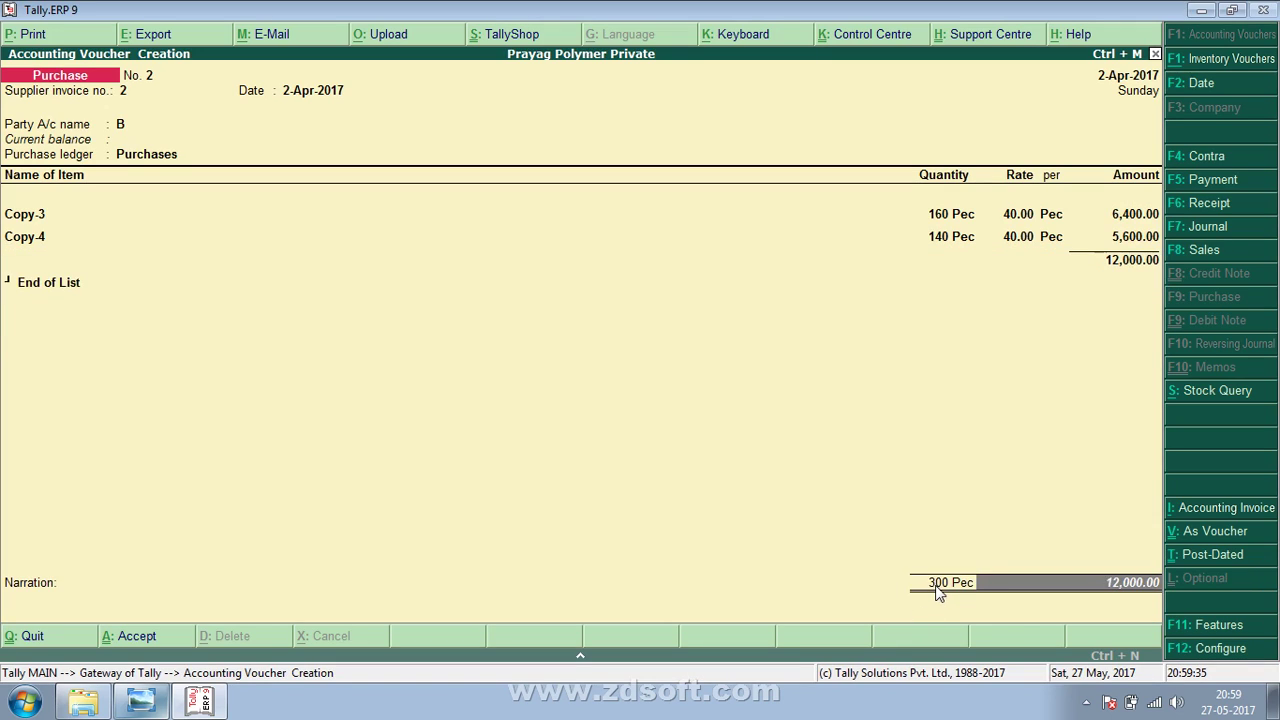
key(Return)
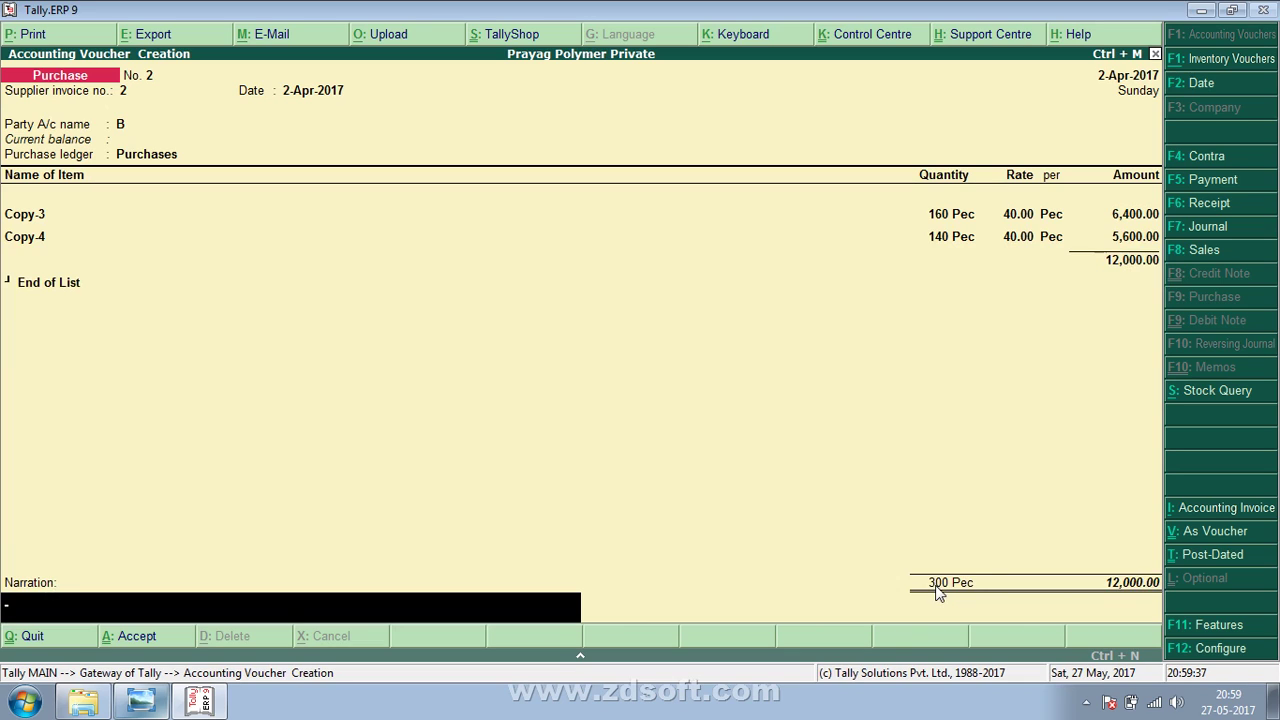
text(purchases)
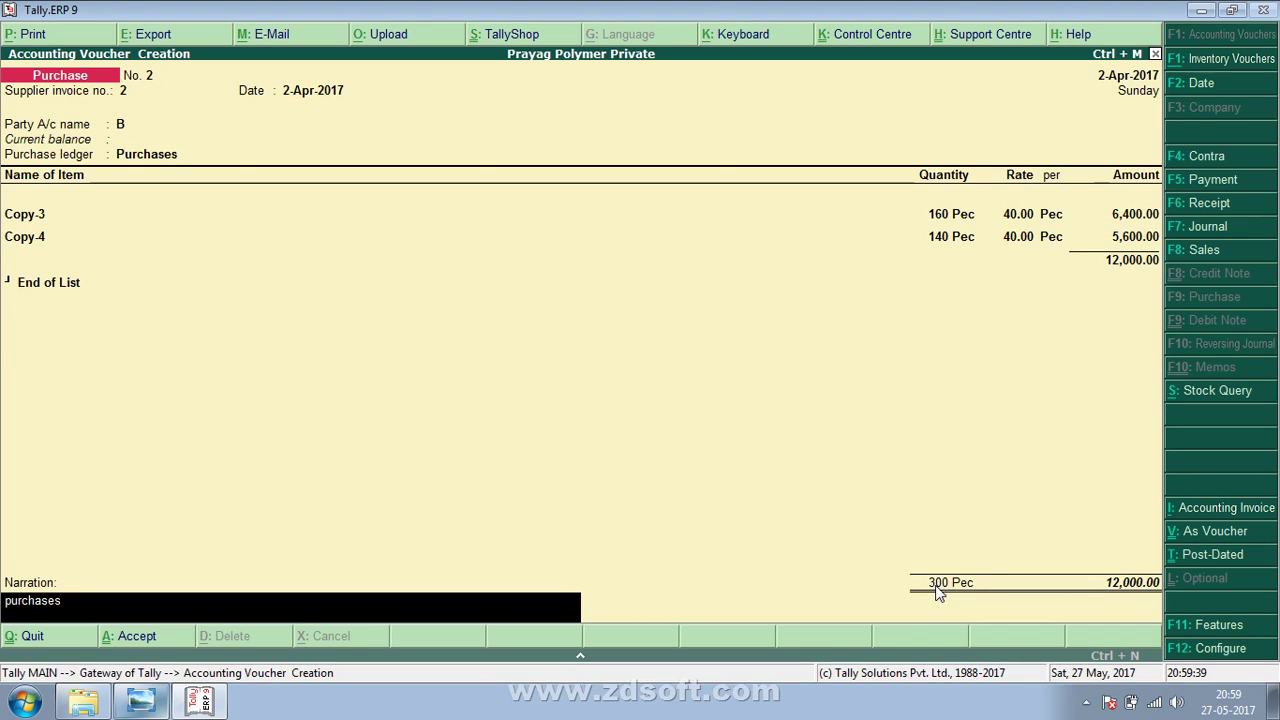
text( in Credit By B)
key(Return)
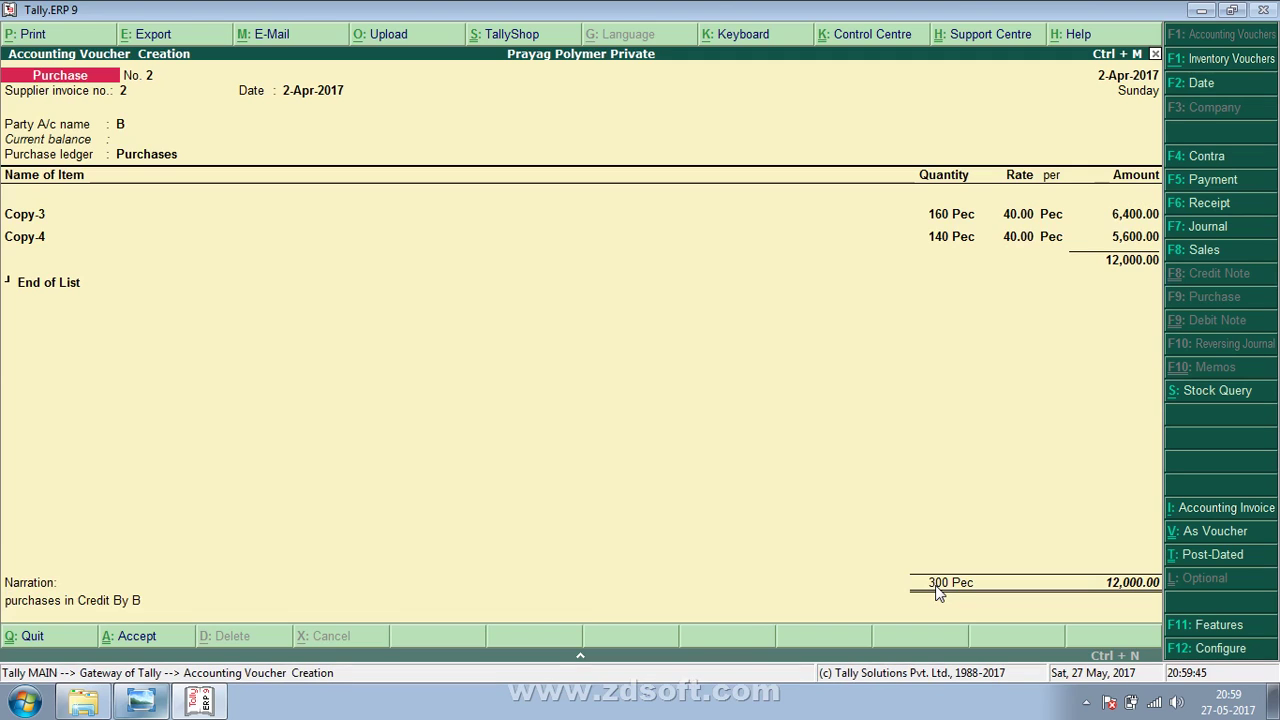
key(Return)
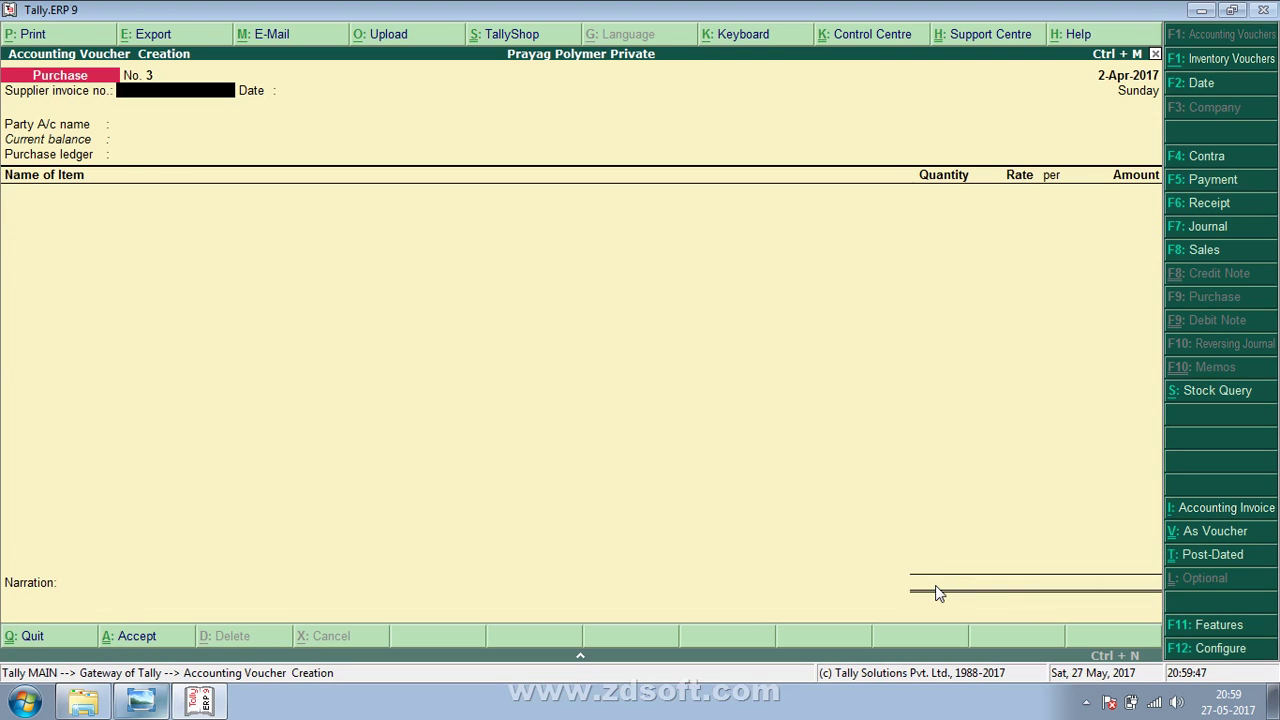
Check the third purchase in the handwritten list and enter supplier invoice number 3 dated 2-Apr-2017.
key(alt+Tab)
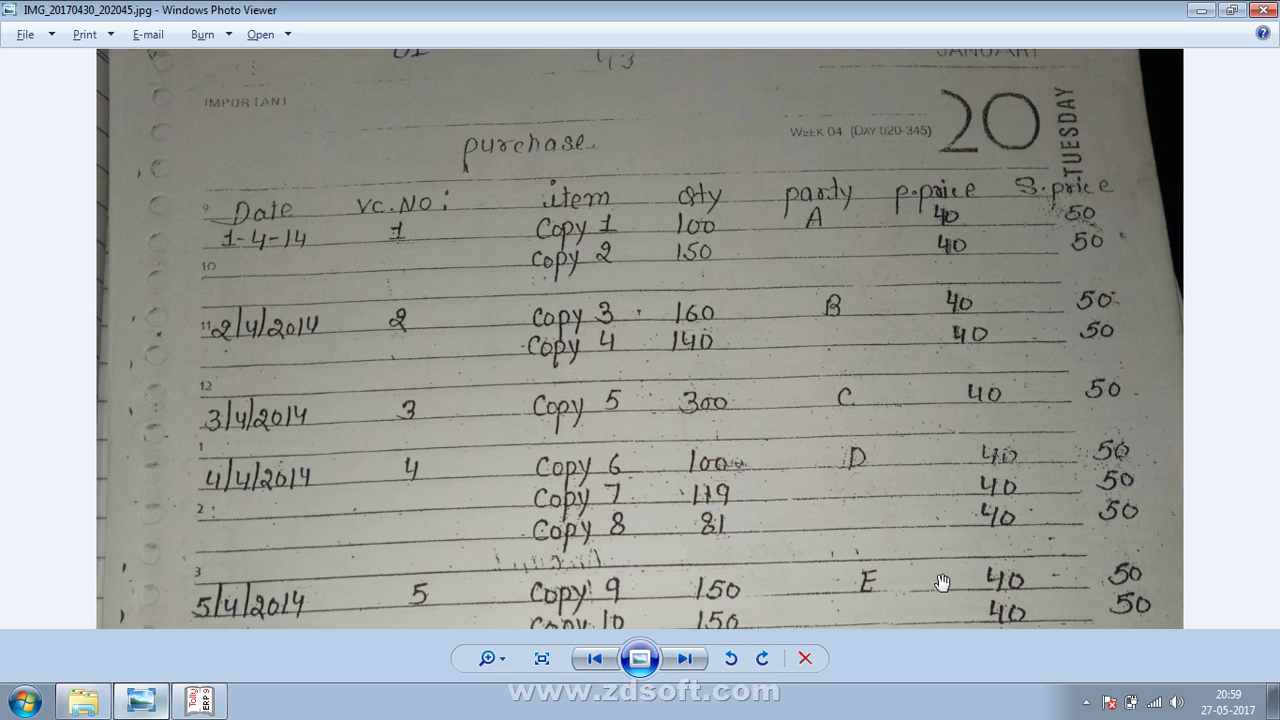
key(alt+Tab)
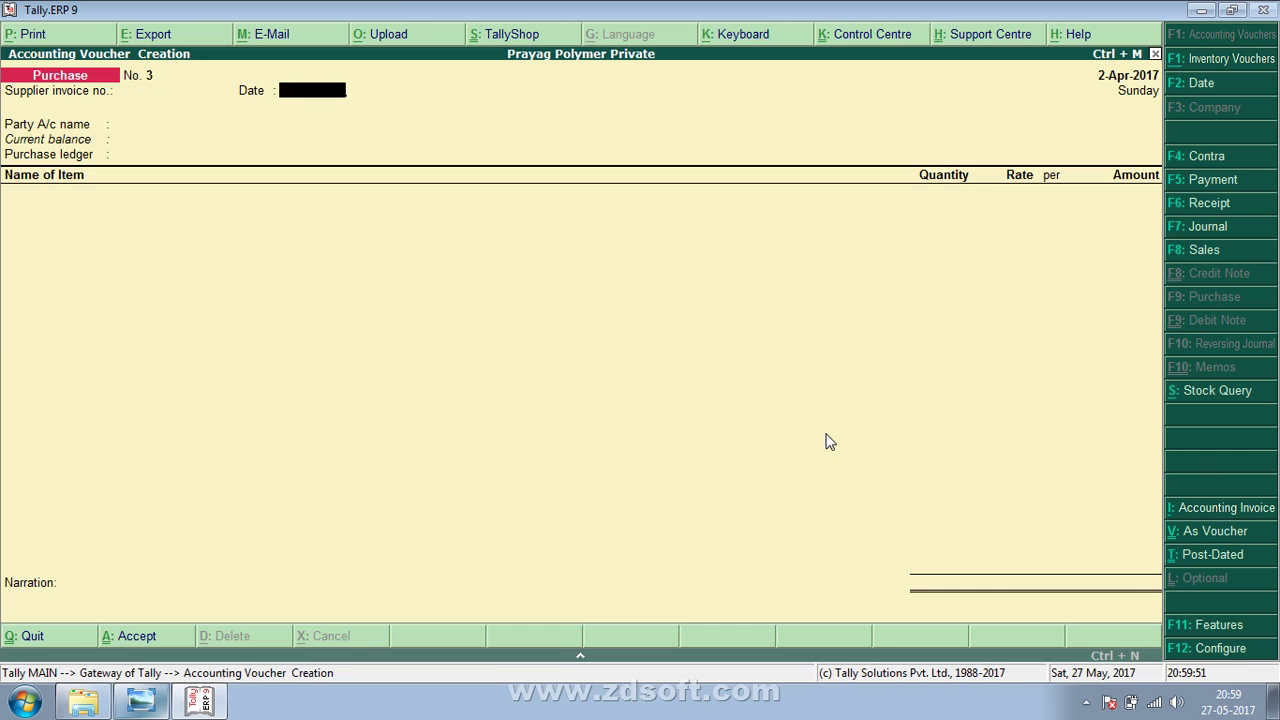
text(3)
key(Return)
text(3)
key(BackSpace)
text(2-4)
key(Return)
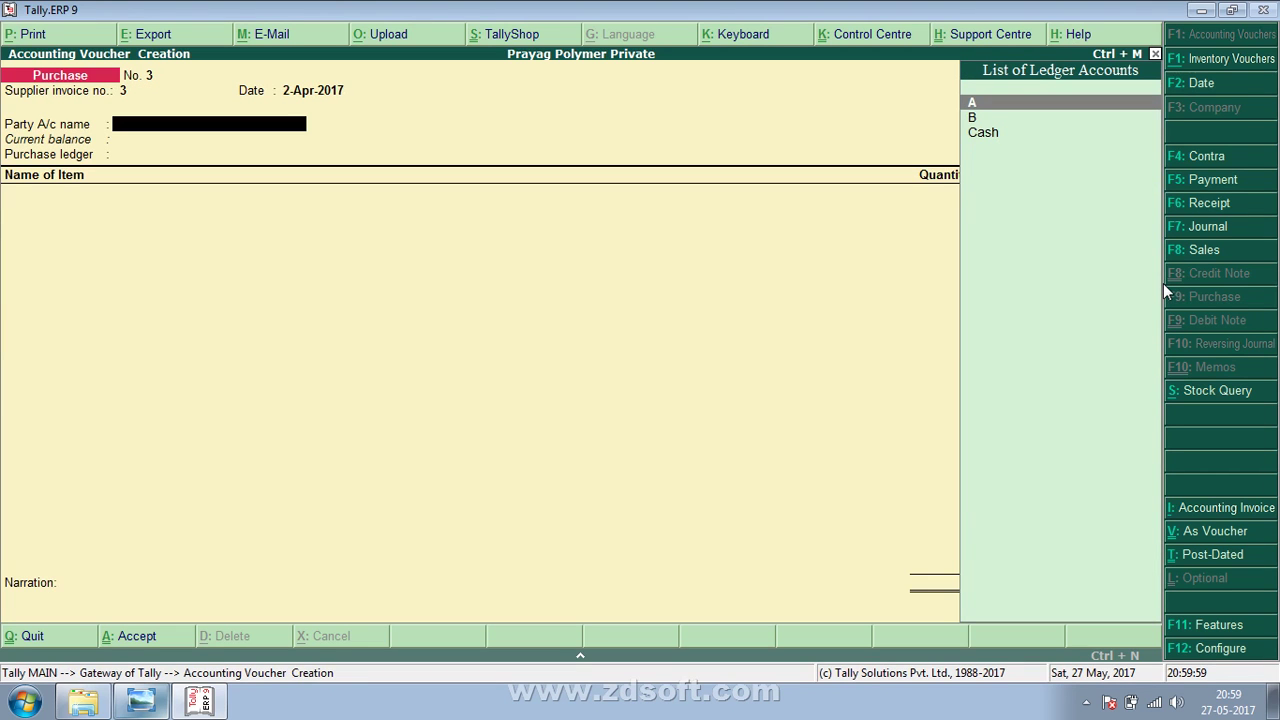
Create a party ledger named C under Sundry Creditors, keeping bill-by-bill balances and inventory values affected at No.
key(alt+Tab)
key(alt+Tab)
key(alt+c)
text(C)
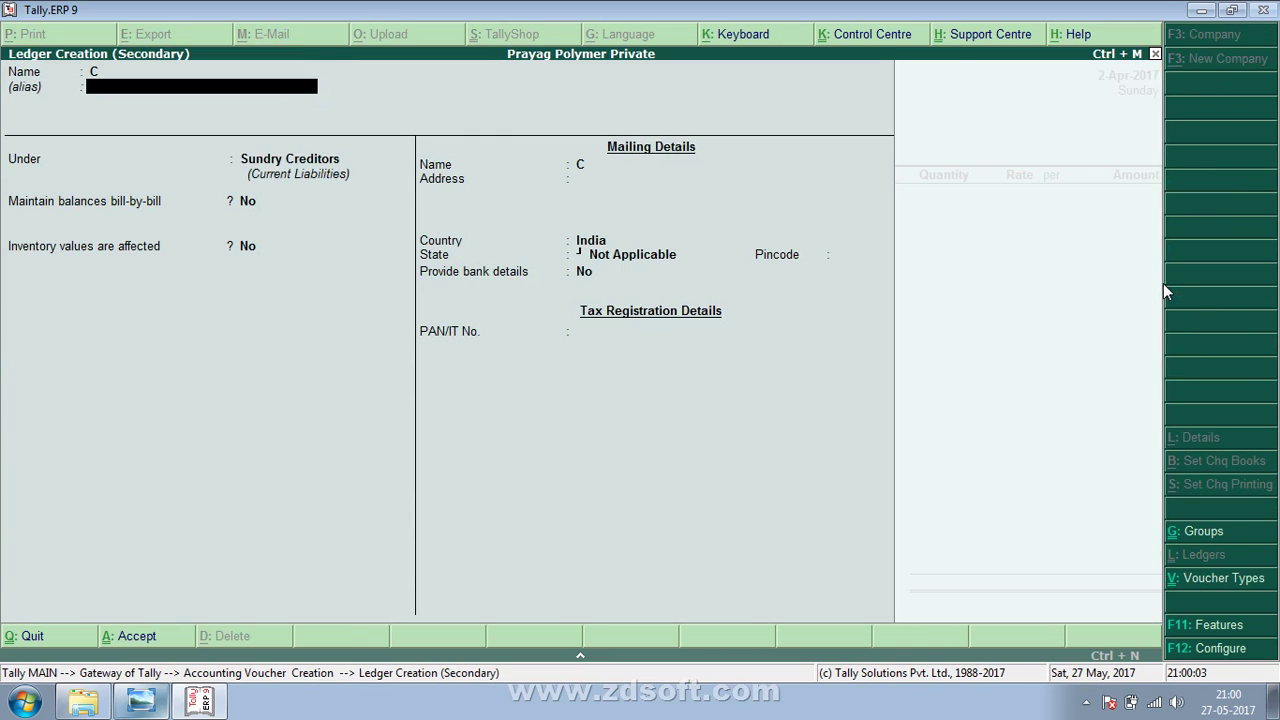
key(Return)
key(Return)
key(Return)
key(Return)
key(Return)
key(Return)
key(Return)
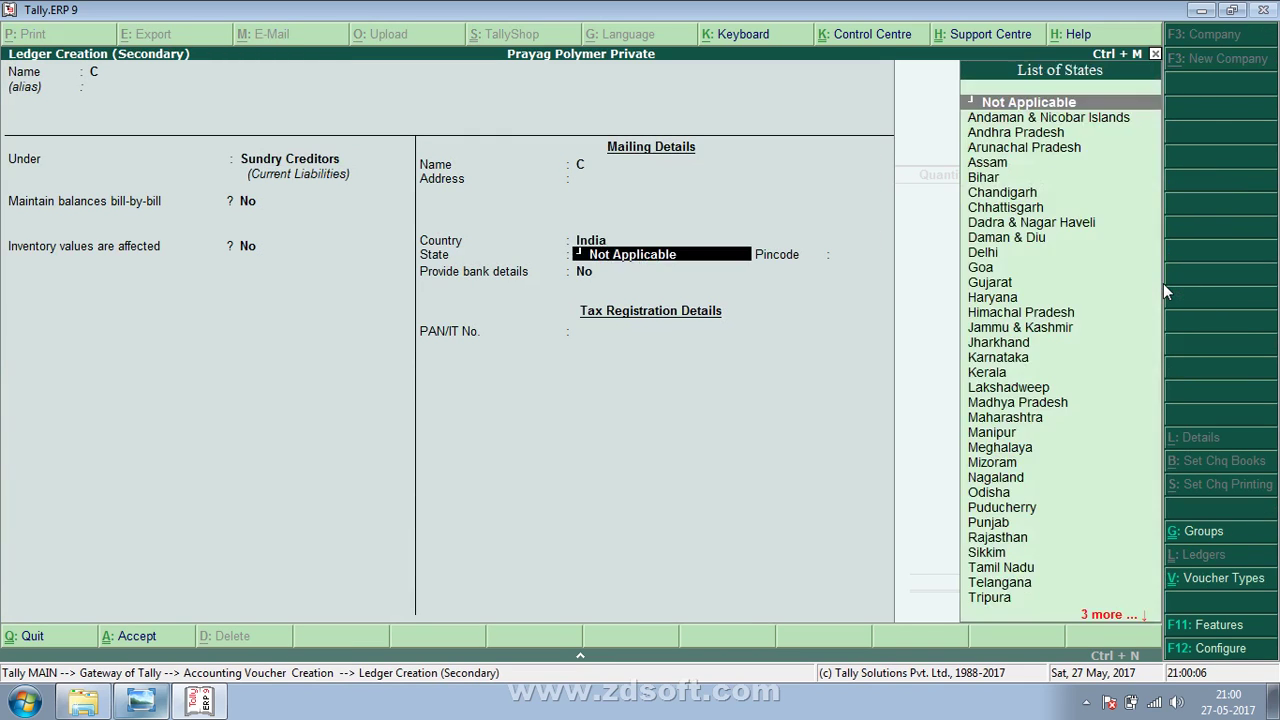
key(Return)
key(Return)
key(Return)
key(Return)
Accept supplier C's party details without additional entries and select Purchases as the purchase ledger.
key(Return)
key(Return)
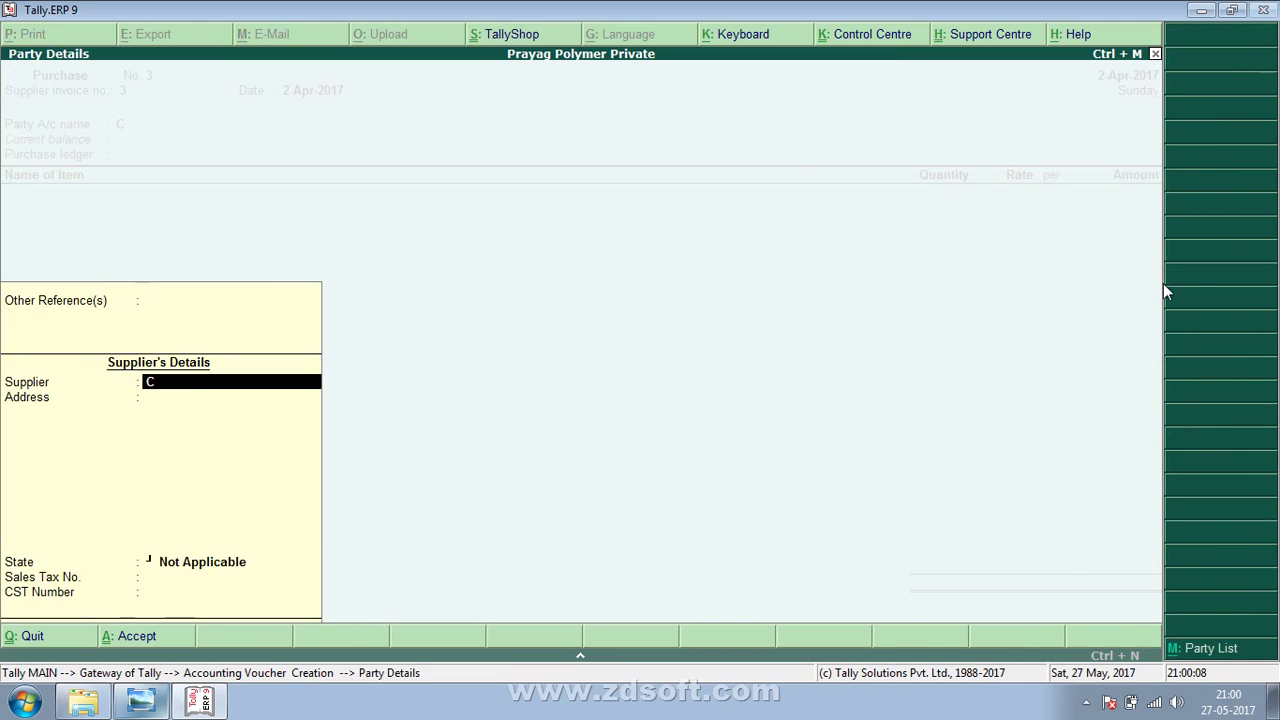
key(Return)
key(Return)
key(Return)
key(Return)
key(Return)
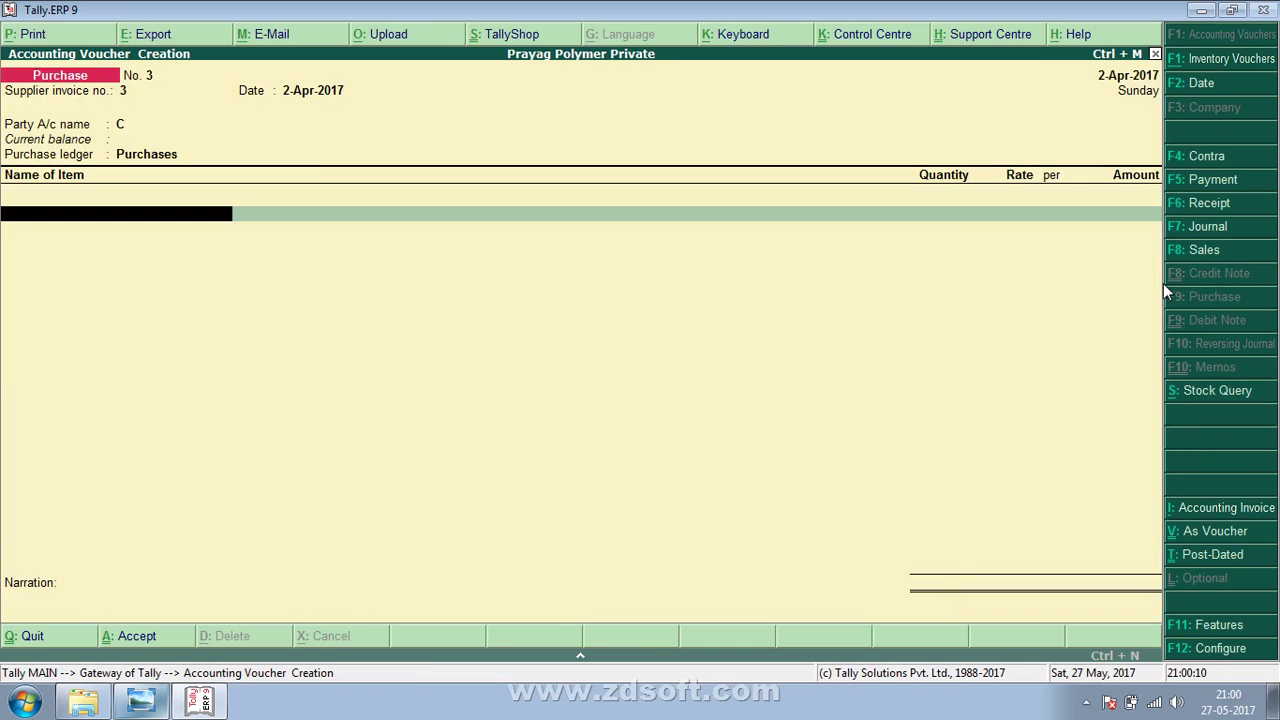
Create stock item COPY-5 under Primary with unit Pec for the third voucher.
key(alt+c)
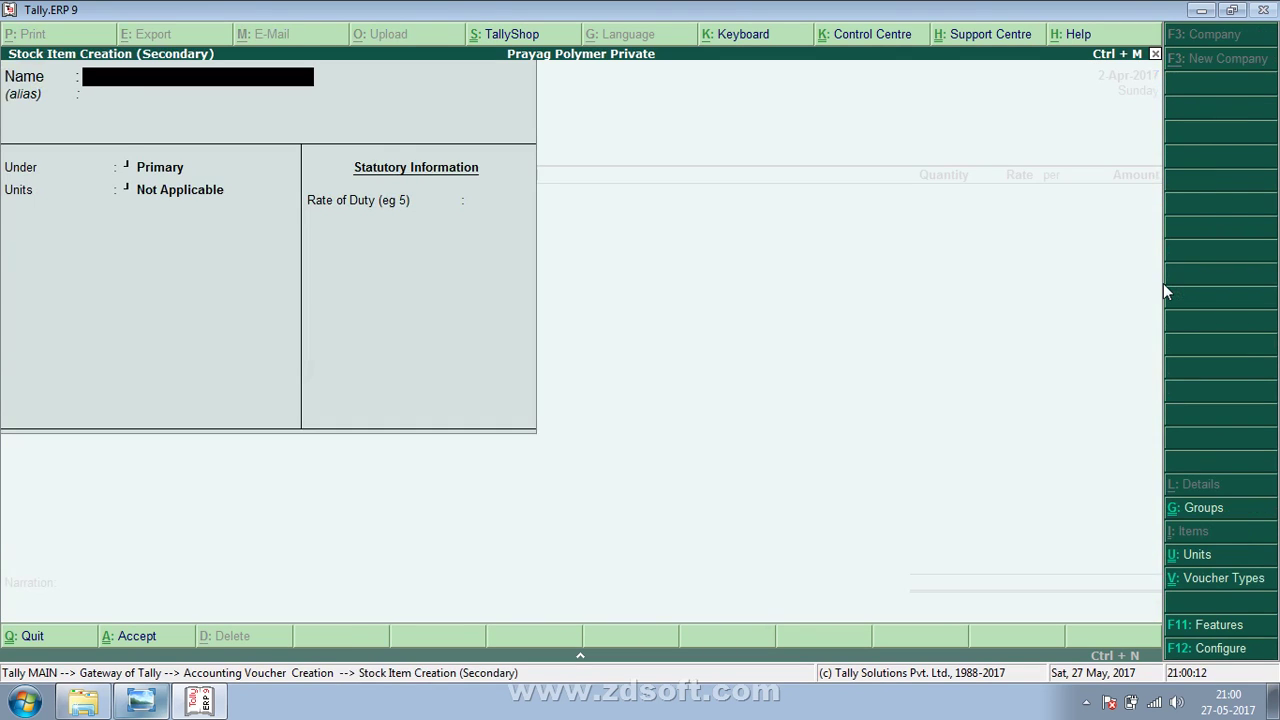
text(COPY-5)
key(Return)
key(Return)
key(Down)
key(Return)
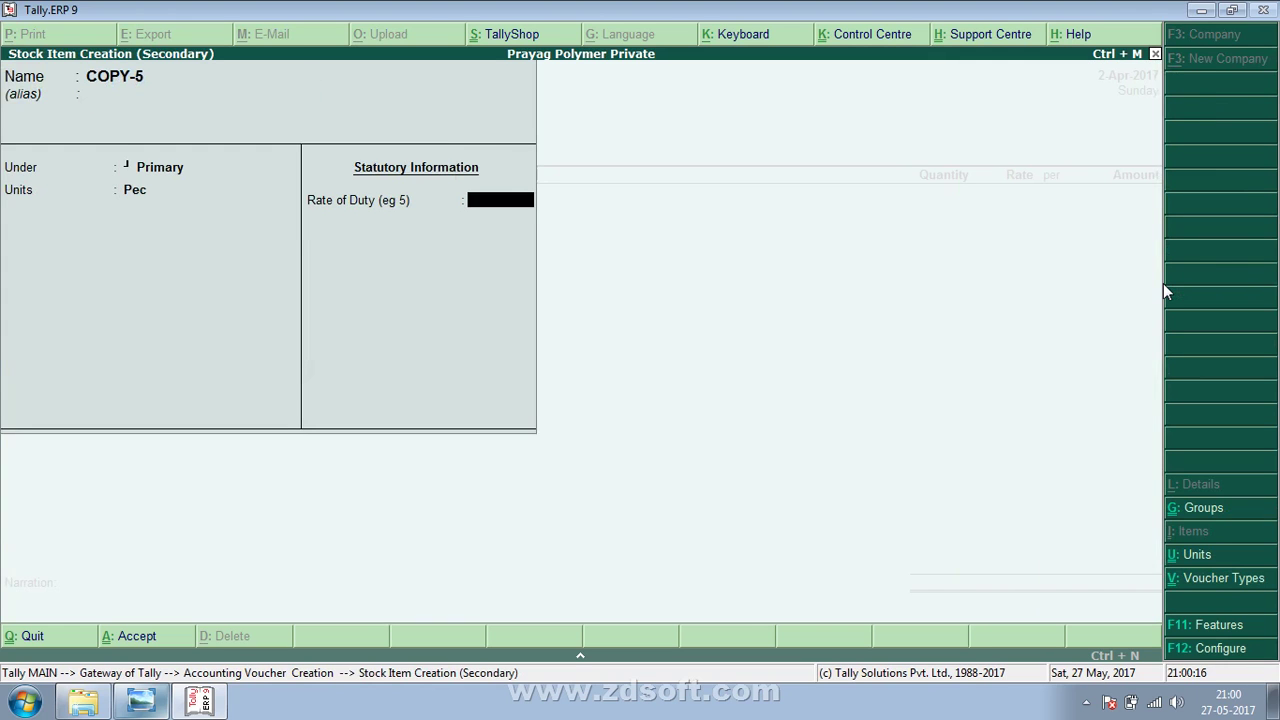
key(Return)
key(Return)
Consult the handwritten list for COPY-5 and enter a quantity of 300 Pec at rate 50.
key(alt+Tab)
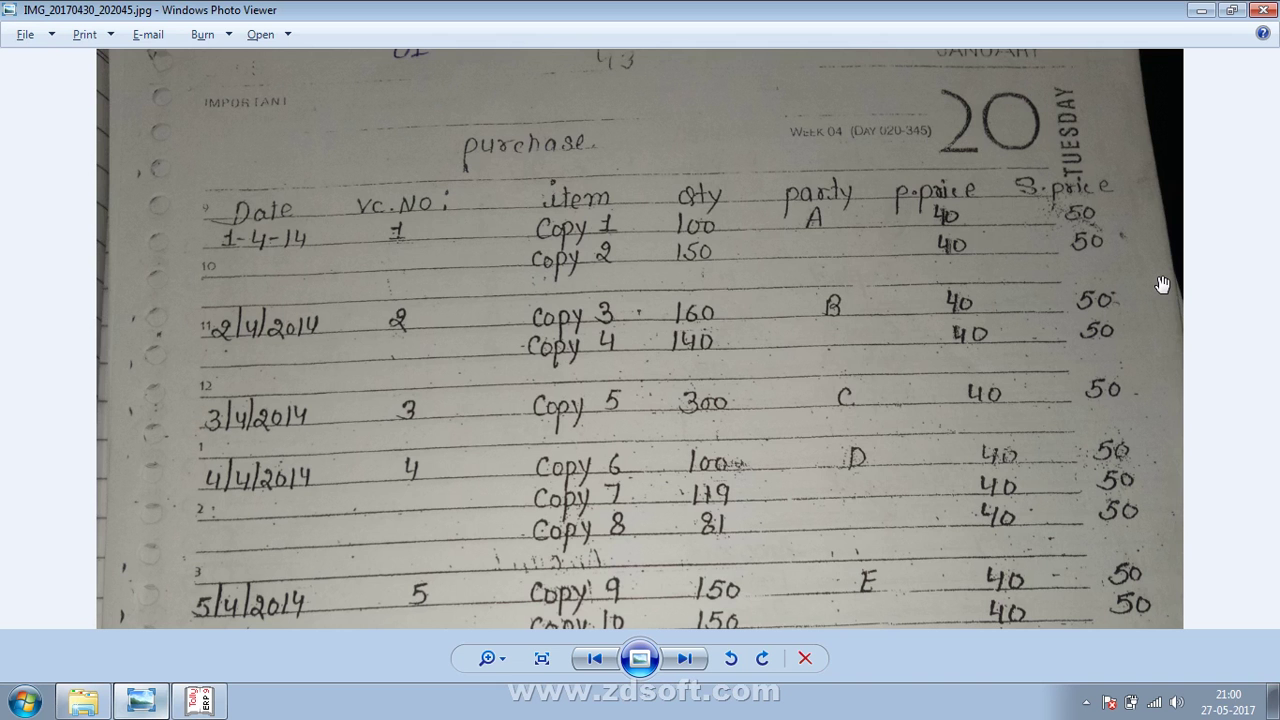
key(alt+Tab)
text(300)
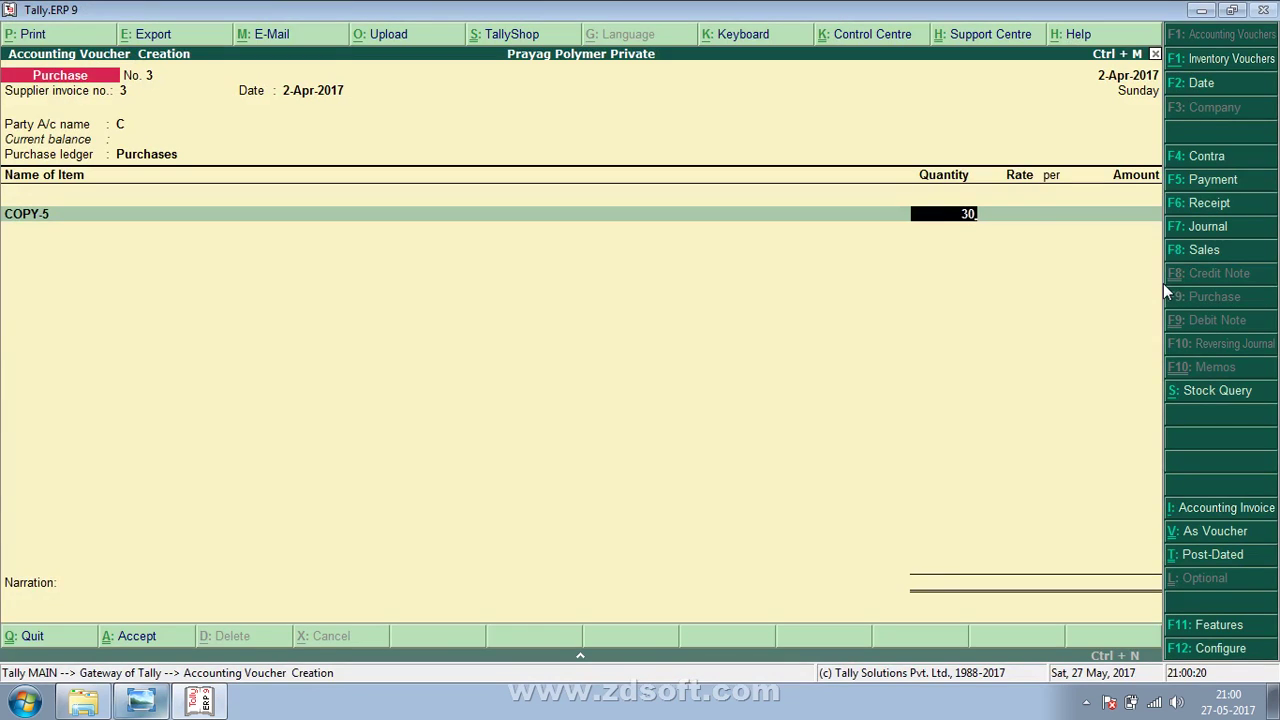
key(Return)
key(alt+Tab)
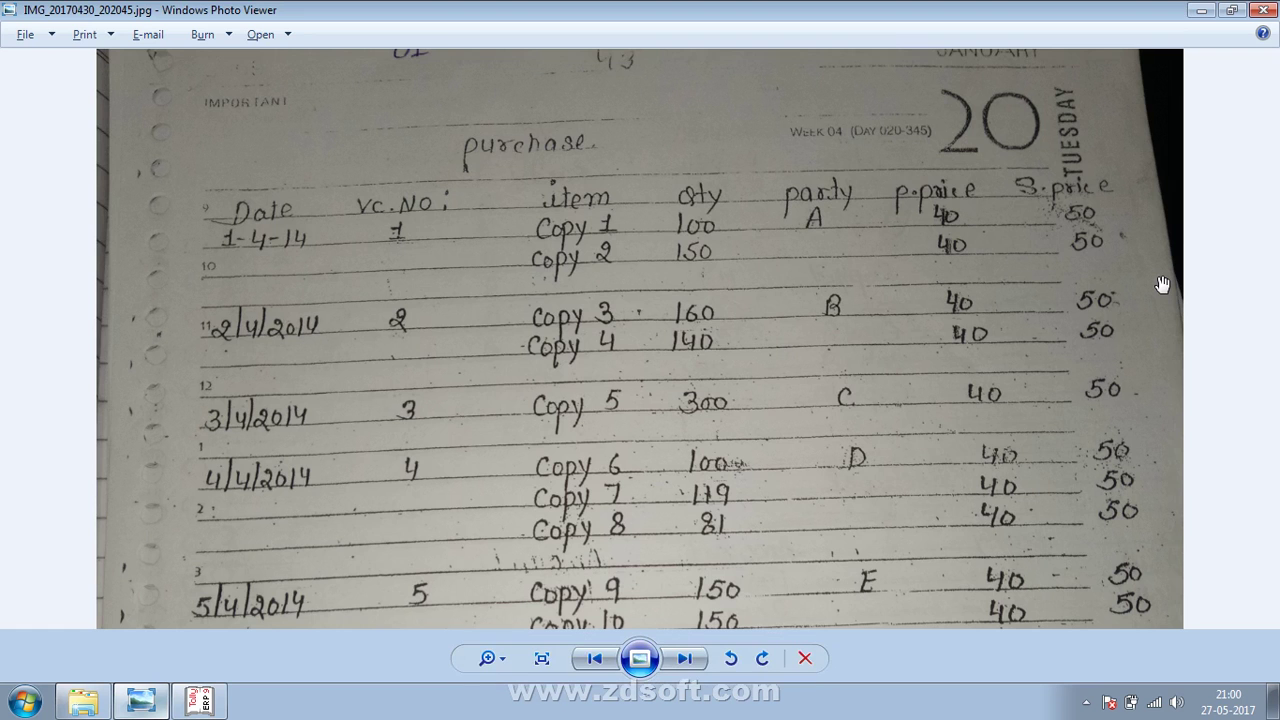
key(alt+Tab)
text(50)
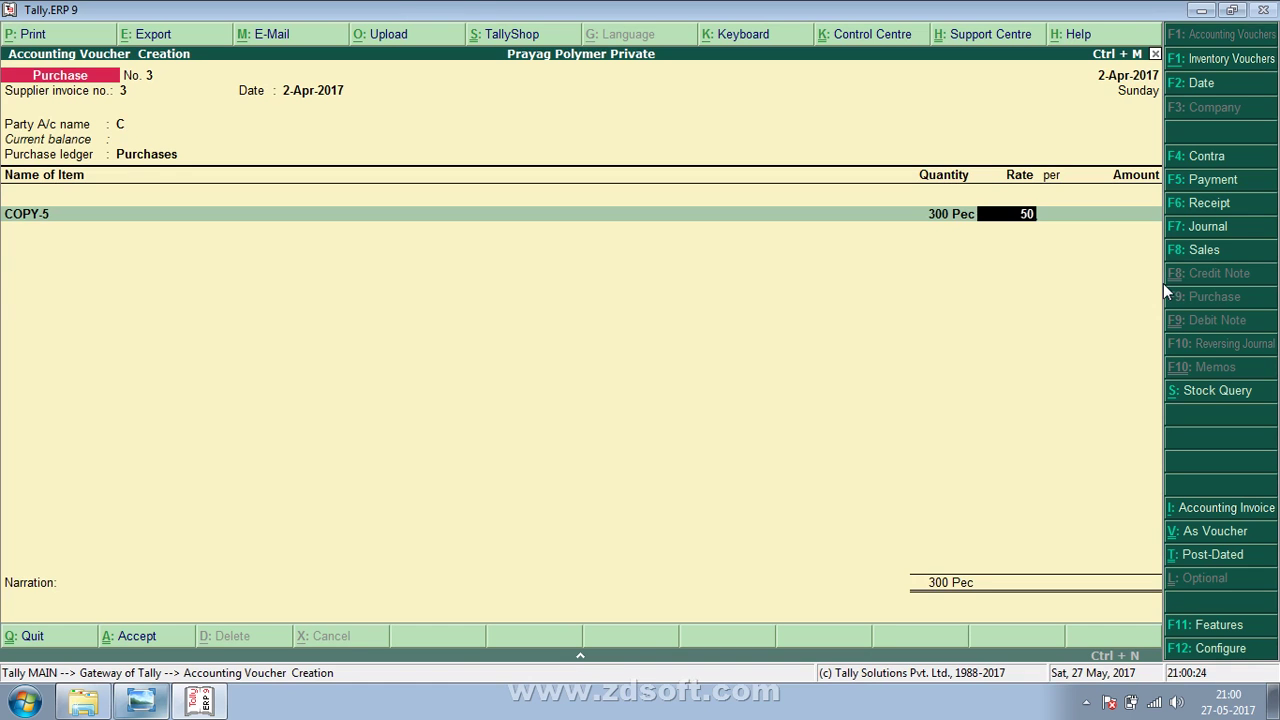
key(Return)
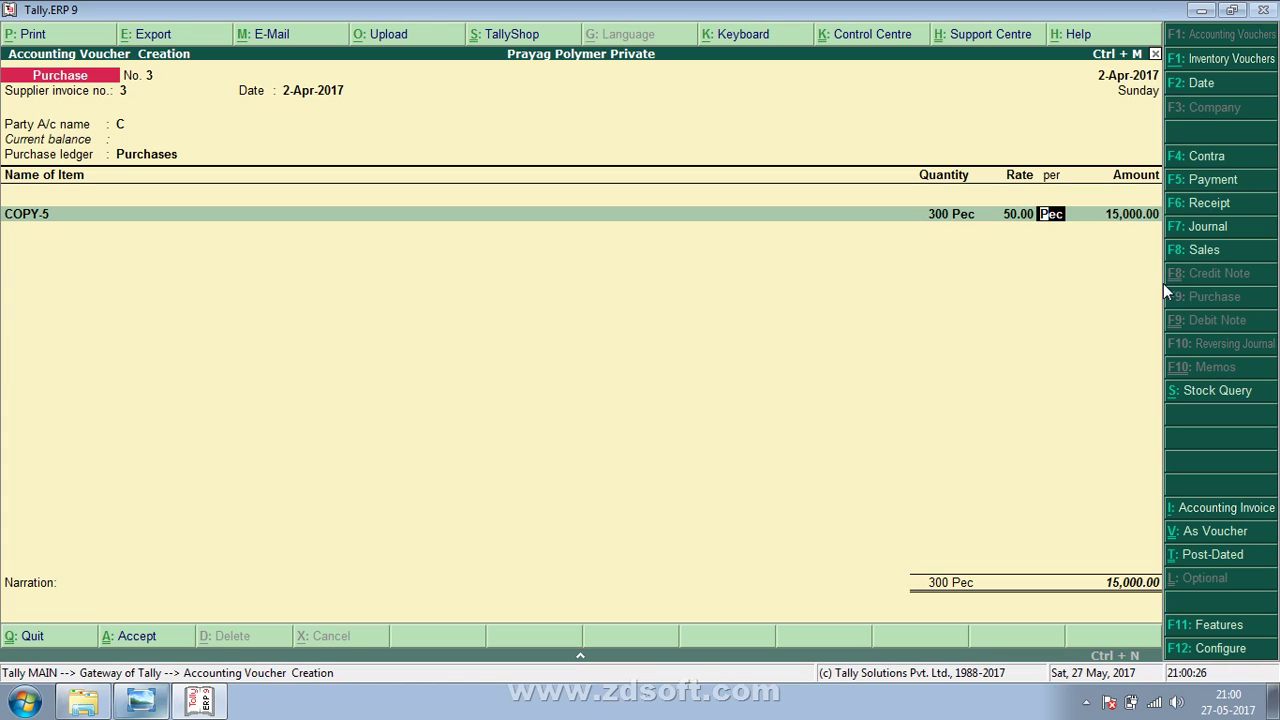
key(Return)
End the third voucher's item list and recheck the entry against the handwritten list.
key(Return)
key(Return)
key(Return)
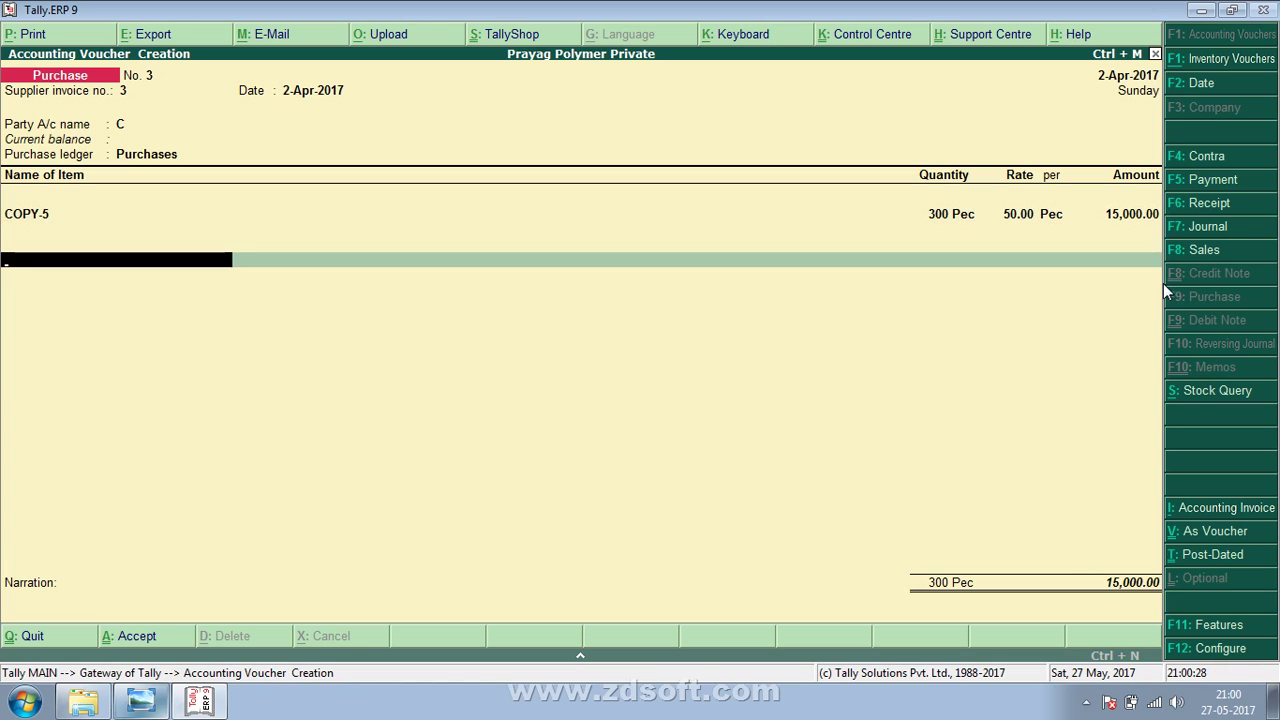
key(alt+Tab)
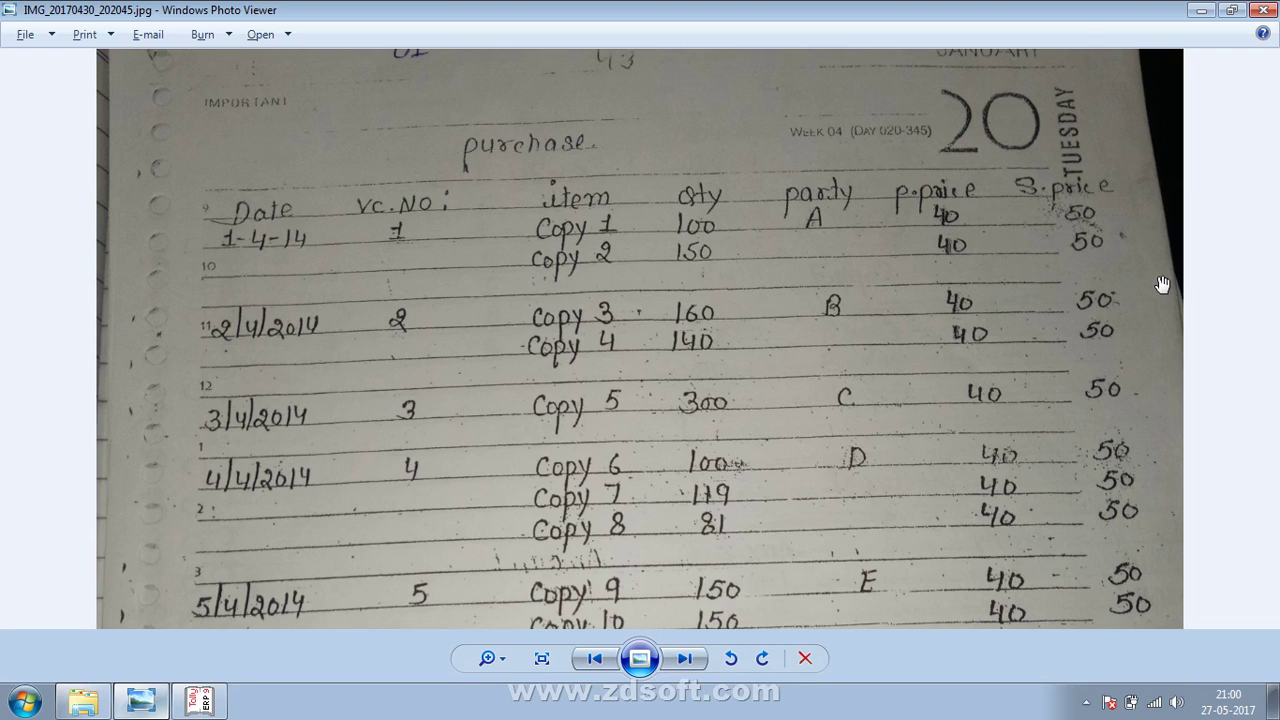
key(alt+Tab)
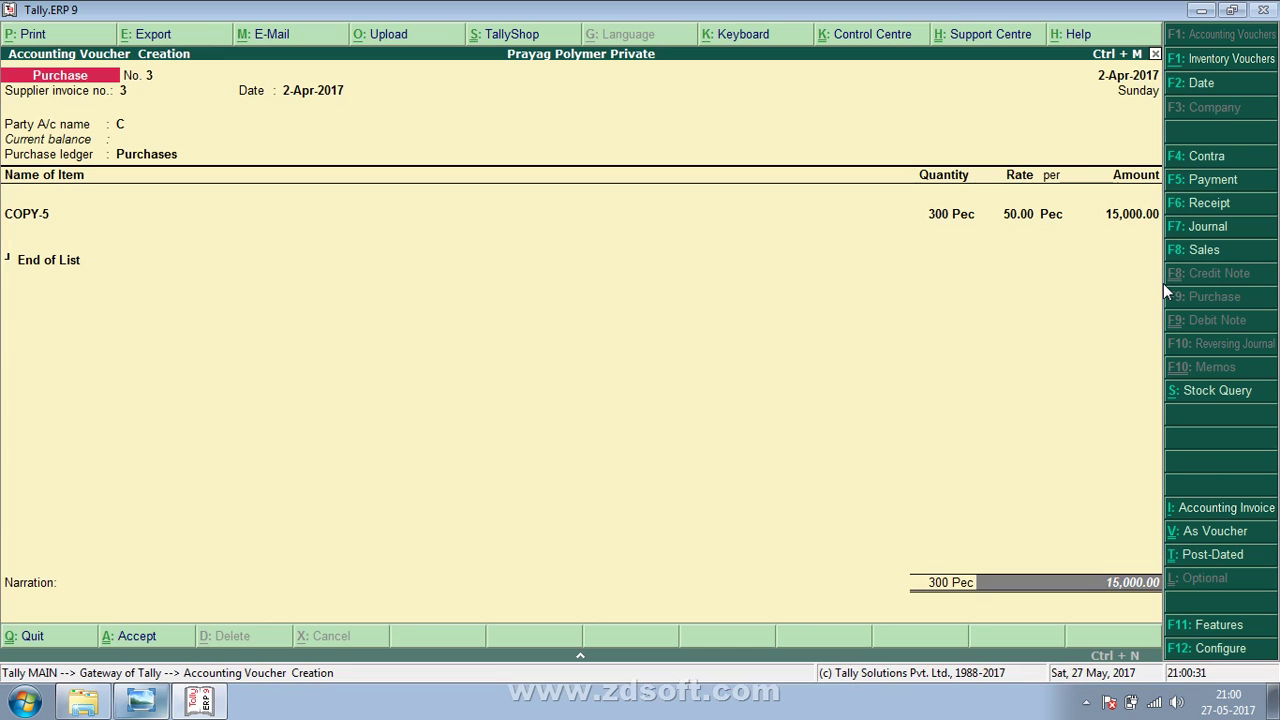
Accept and save the third purchase voucher with its narration left blank.
key(Return)
key(Return)
key(Return)
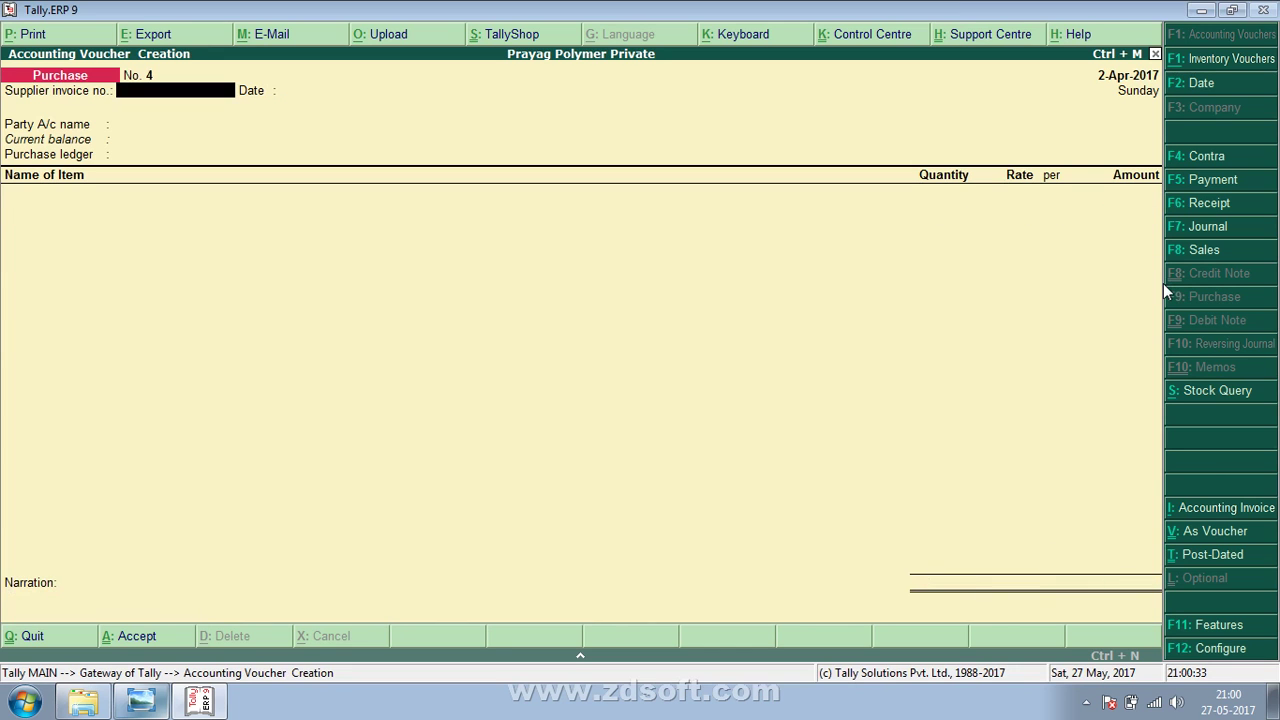
Enter supplier invoice number 4 dated 2-Apr-2017 on the fourth voucher and look up its party in the handwritten list.
key(alt+Tab)
key(alt+Tab)
text(4)
key(Return)
key(alt+Tab)
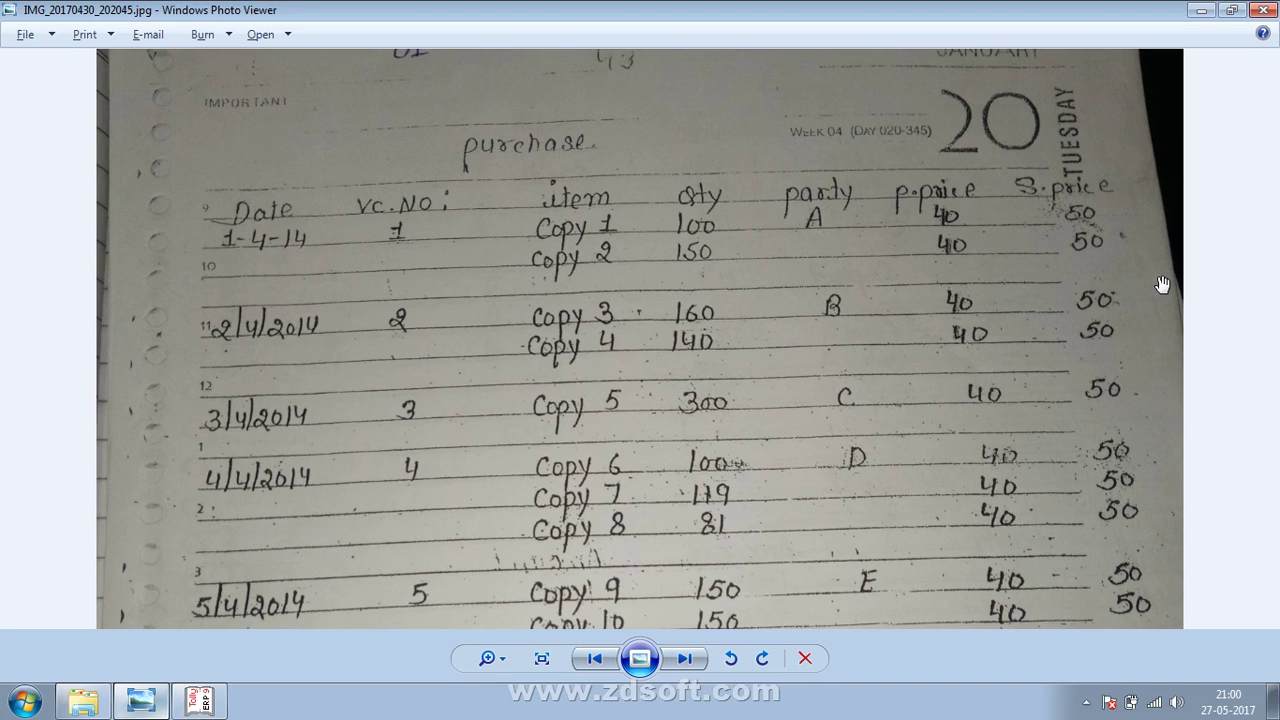
key(alt+Tab)
key(Return)
key(alt+Tab)
key(alt+Tab)
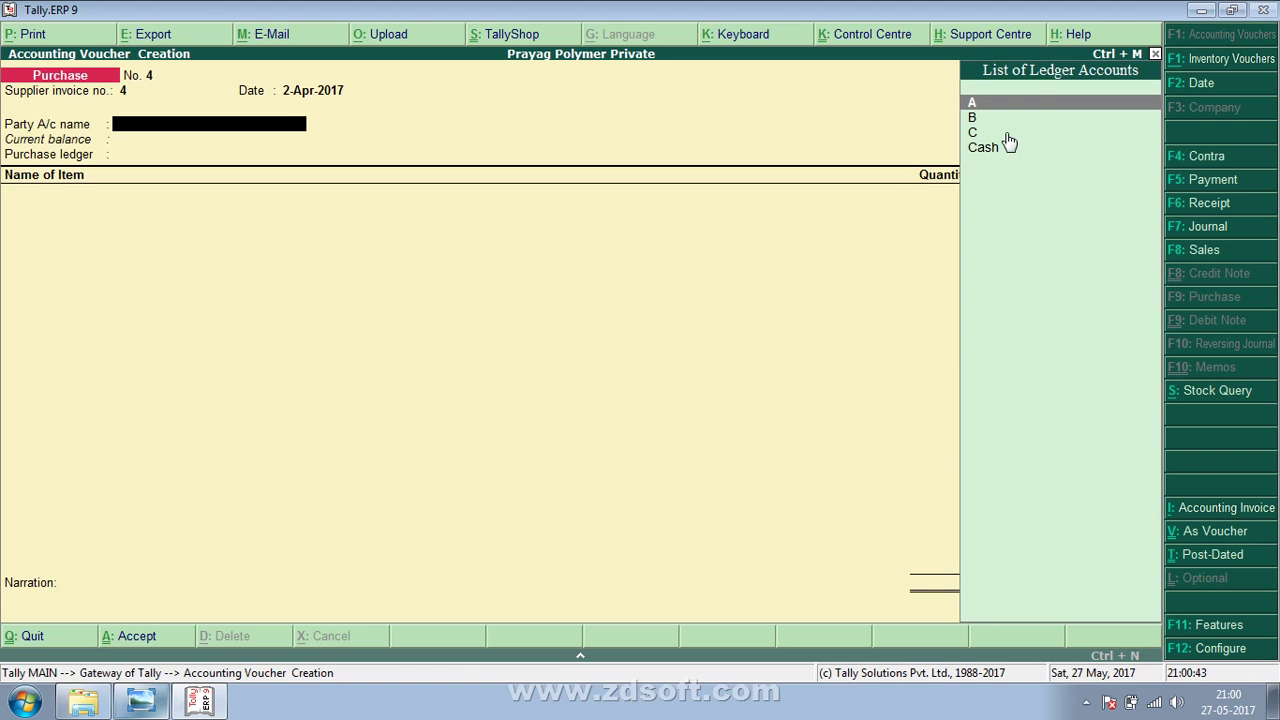
Create a party ledger named D under Sundry Creditors, keeping the remaining ledger settings at their defaults.
key(alt+c)
text(D\\)
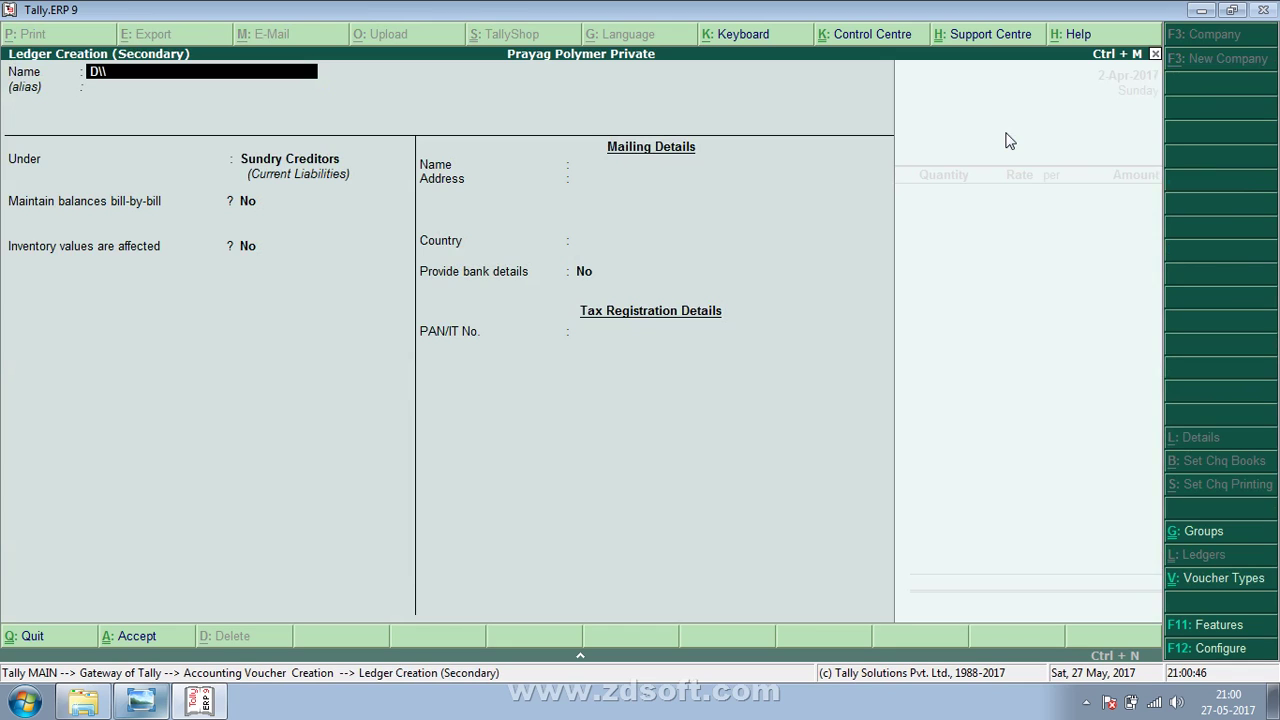
key(Return)
key(BackSpace)
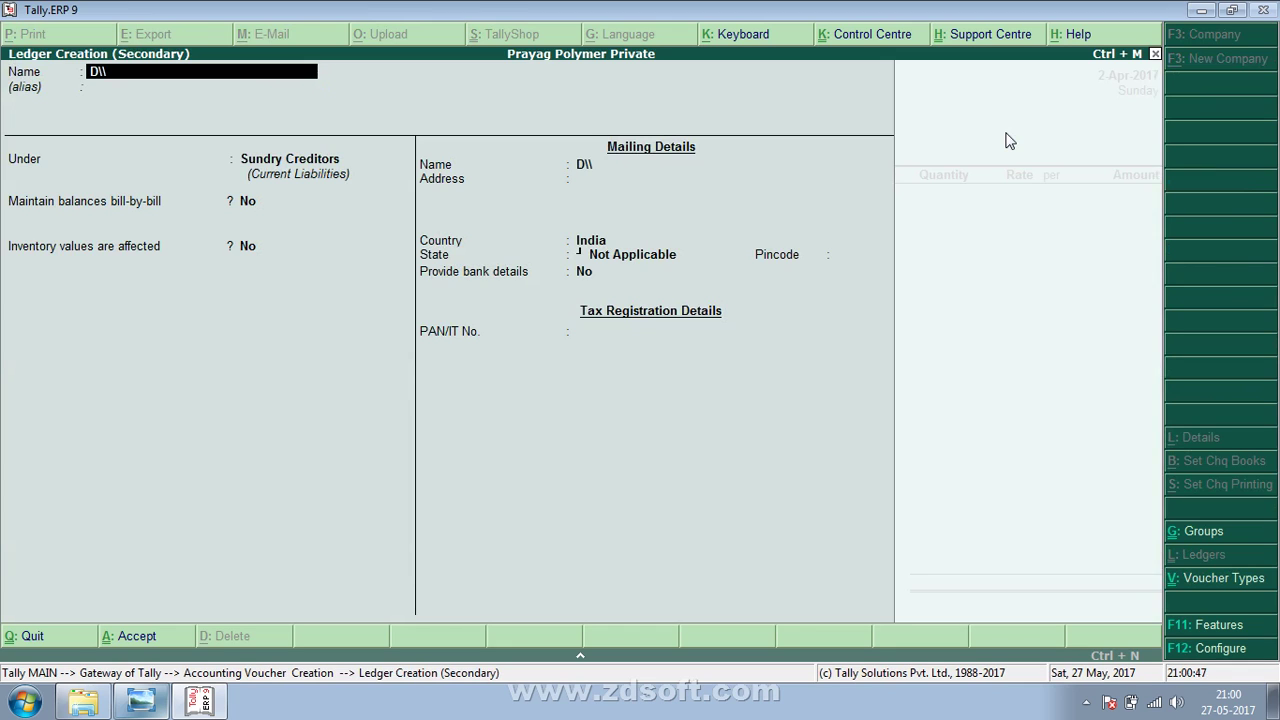
key(Return)
key(Return)
key(Return)
key(Return)
key(Return)
key(Return)
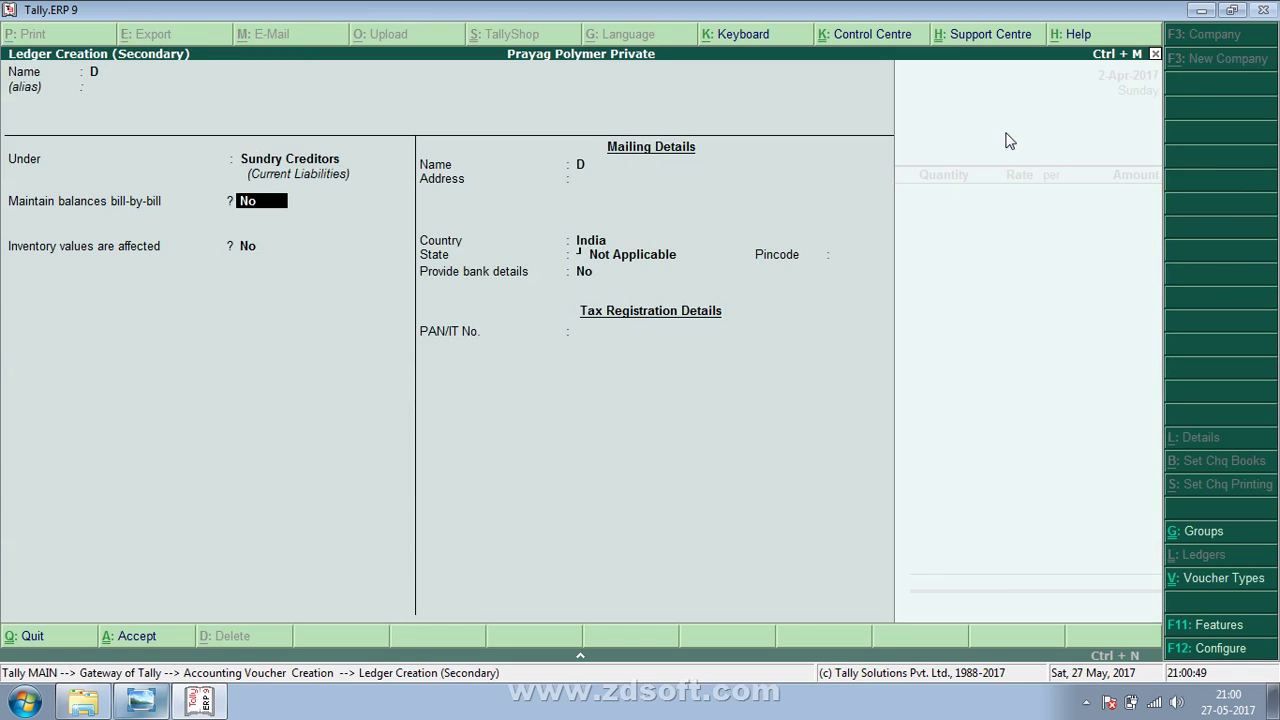
key(Return)
key(Return)
key(Return)
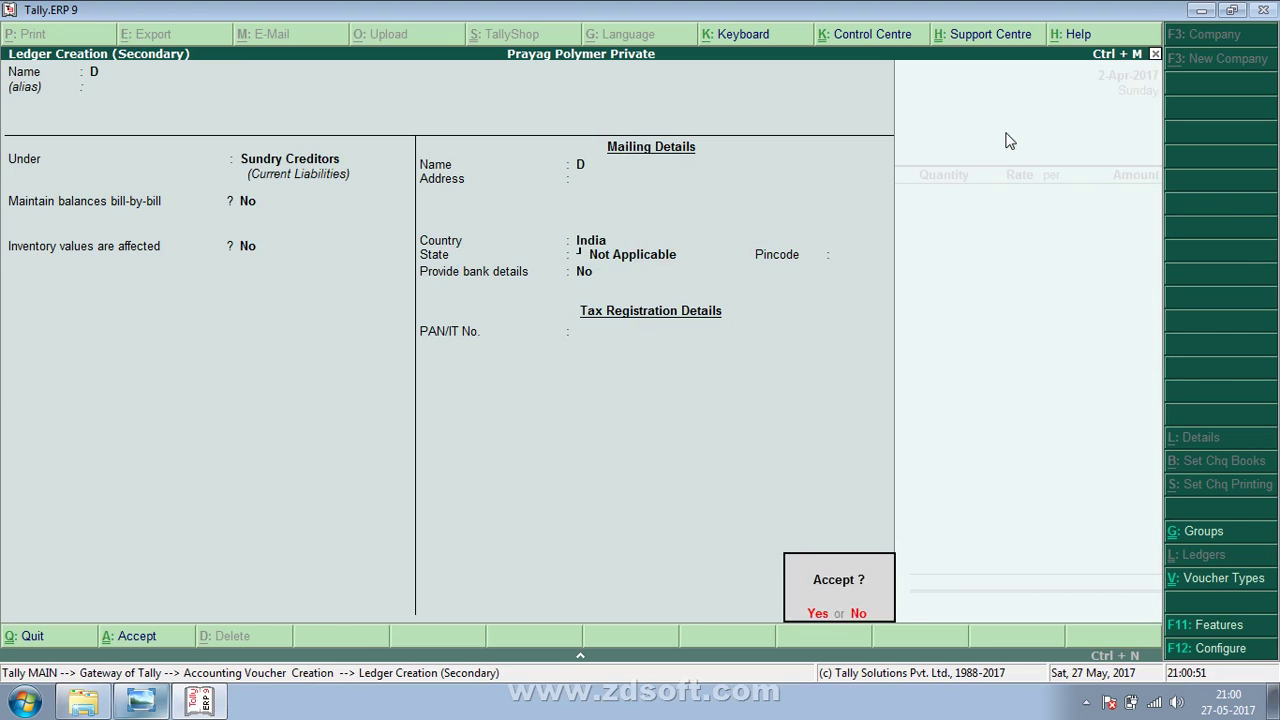
key(Return)
Accept supplier D's party details without additional entries and select Purchases as the purchase ledger.
key(Return)
key(Return)
key(Return)
key(Return)
key(Return)
key(Return)
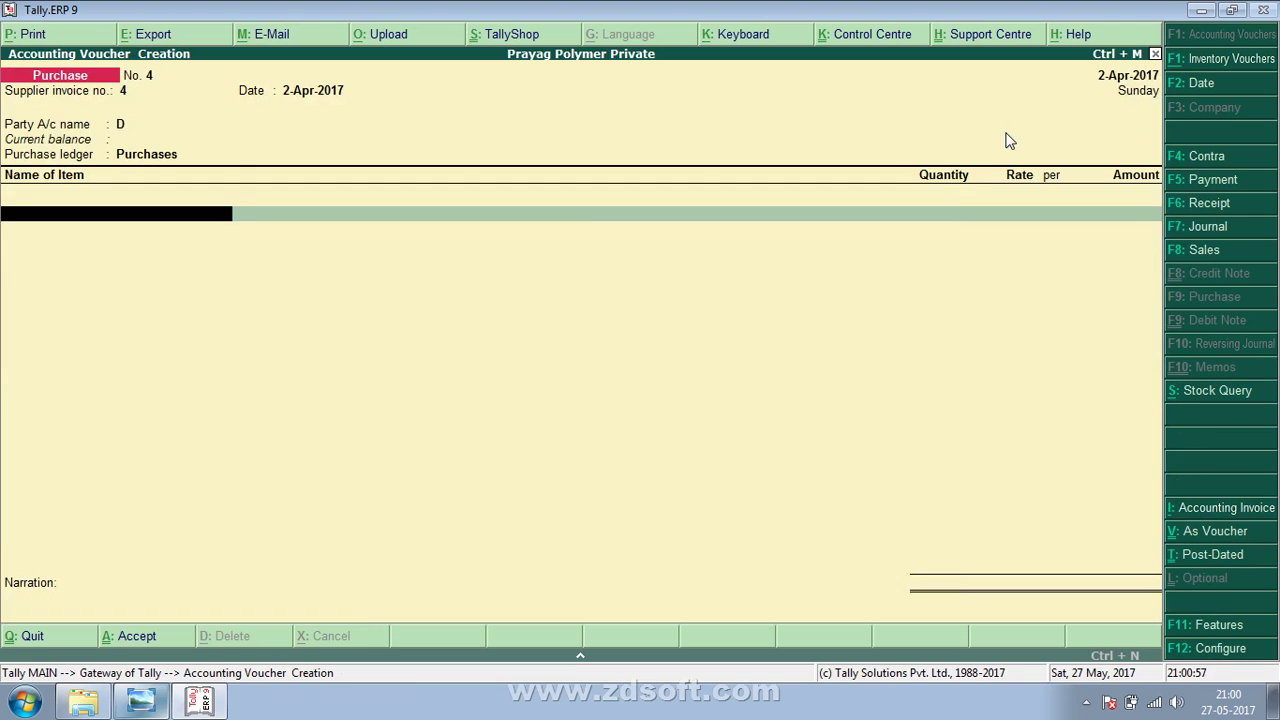
Consult the handwritten list and create stock item COPY-6 under Primary with unit Pec for the fourth voucher.
key(alt+Tab)
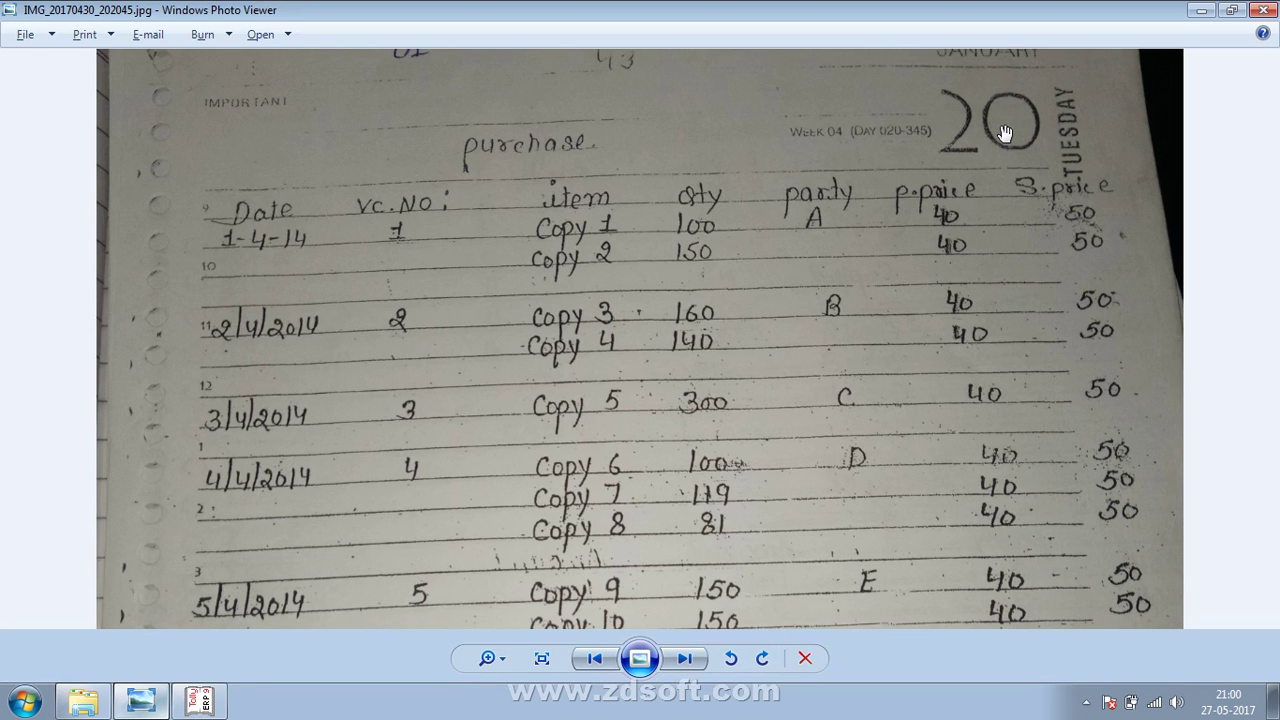
key(alt+Tab)
key(alt+c)
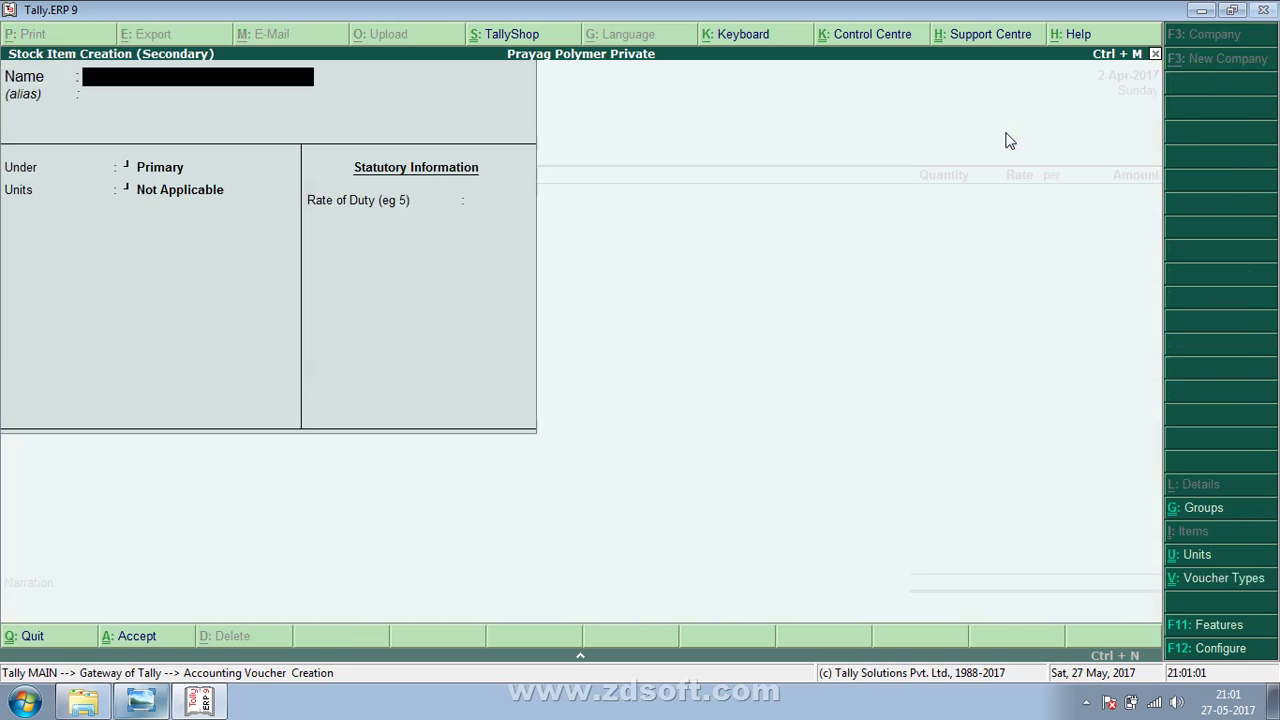
text(COPY-6)
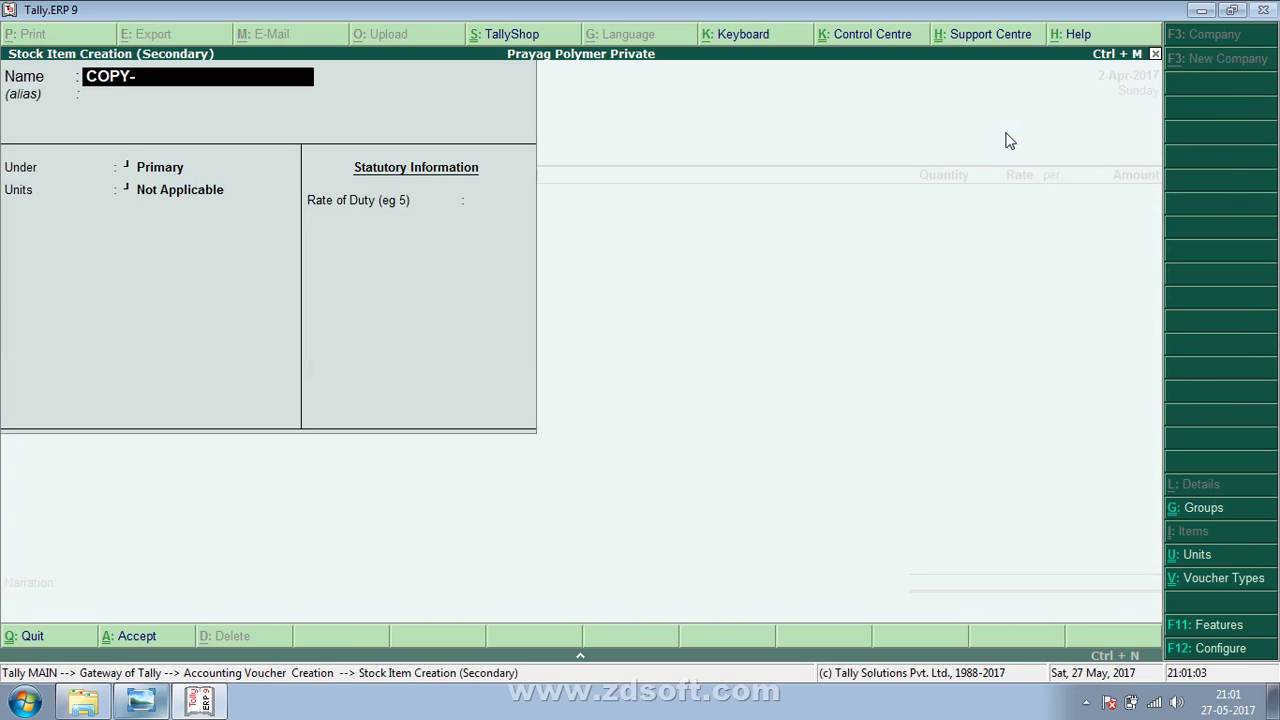
key(Return)
key(Return)
key(Down)
key(Return)
key(Return)
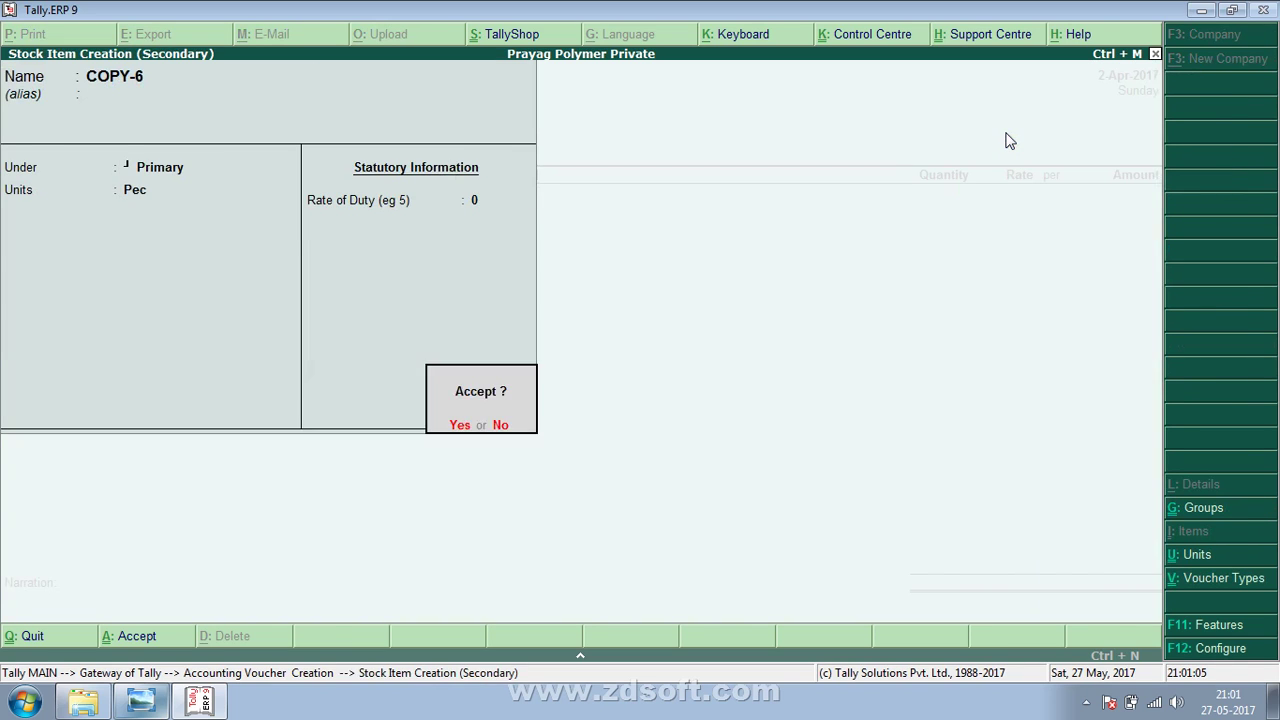
key(Return)
Check COPY-6 in the handwritten list and enter a quantity of 100 Pec at rate 40.
key(alt+Tab)
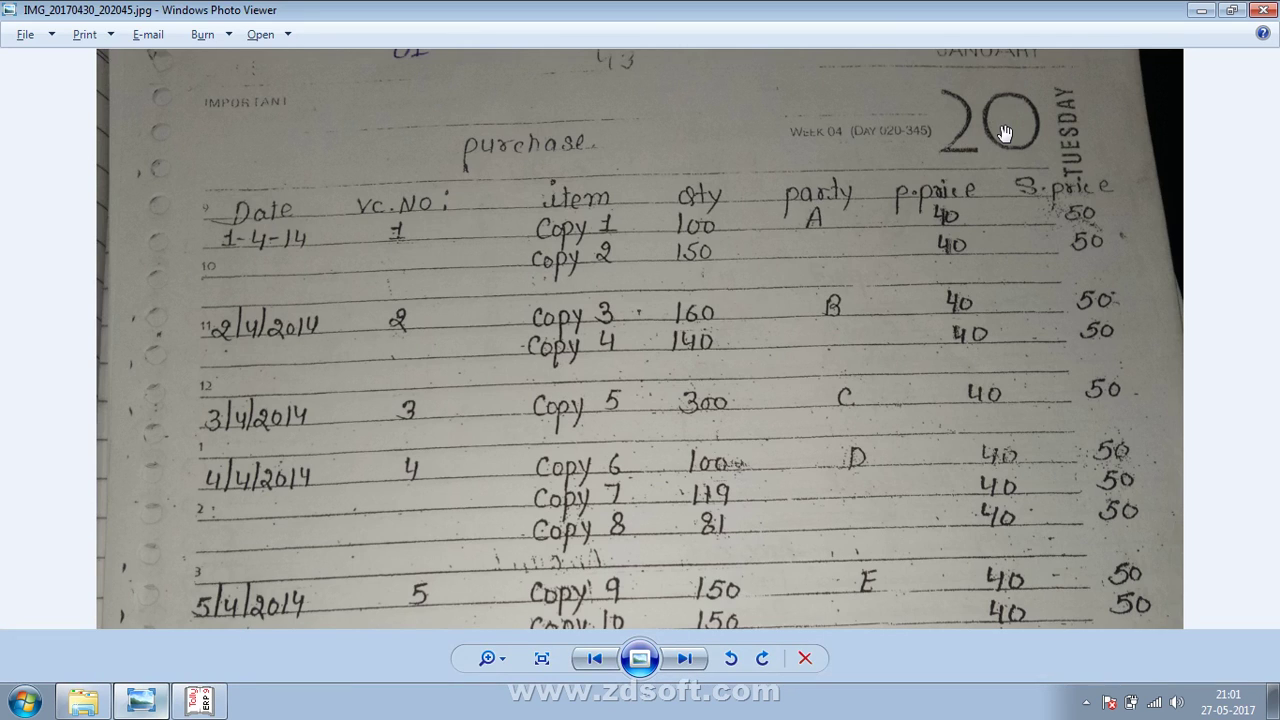
key(alt+Tab)
key(alt+Tab)
key(alt+Tab)
text(100)
key(Return)
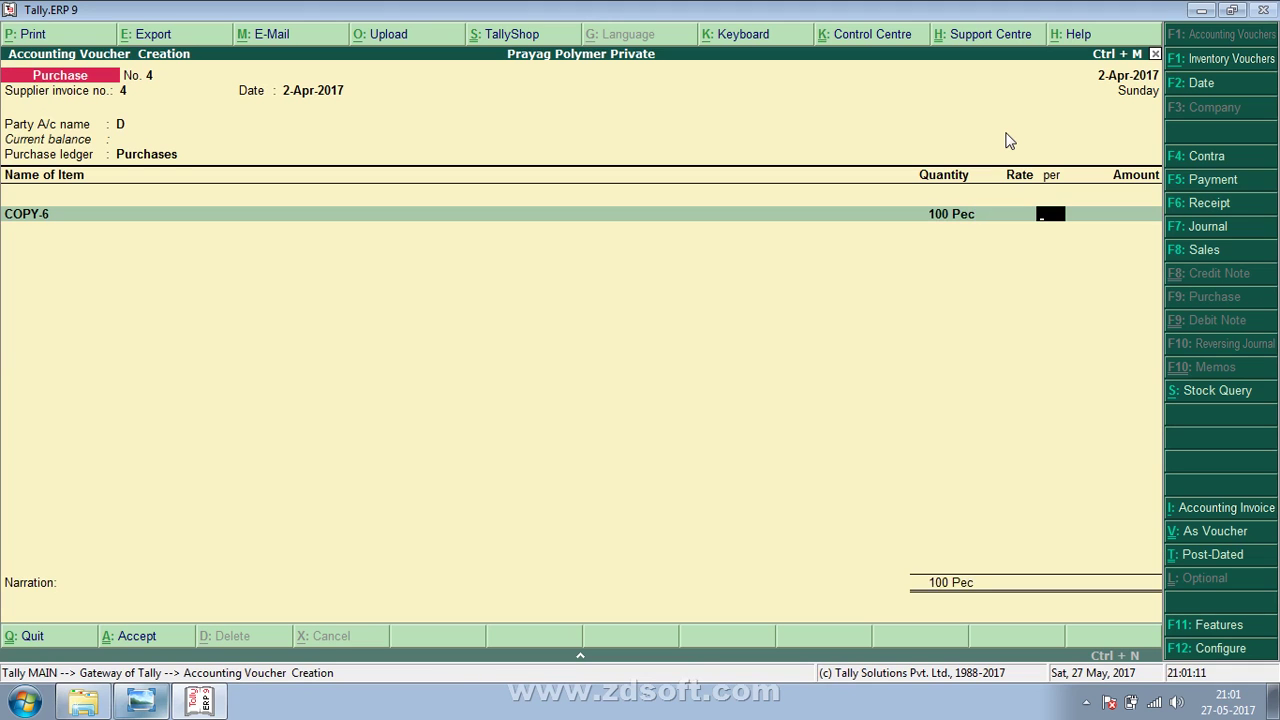
text(40)
key(Return)
key(Return)
key(Return)
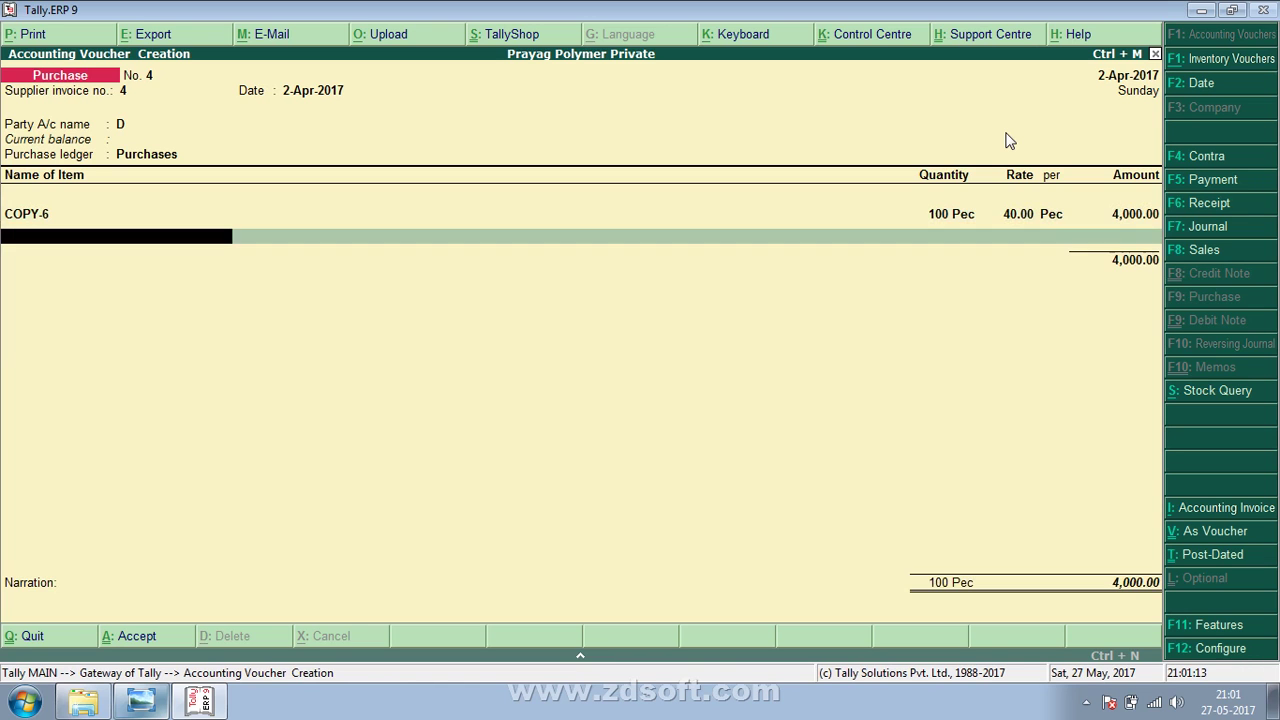
Create stock item COPY-7 under Primary with unit Pec as the fourth voucher's second item.
key(alt+Tab)
key(alt+Tab)
key(alt+c)
text(COP)
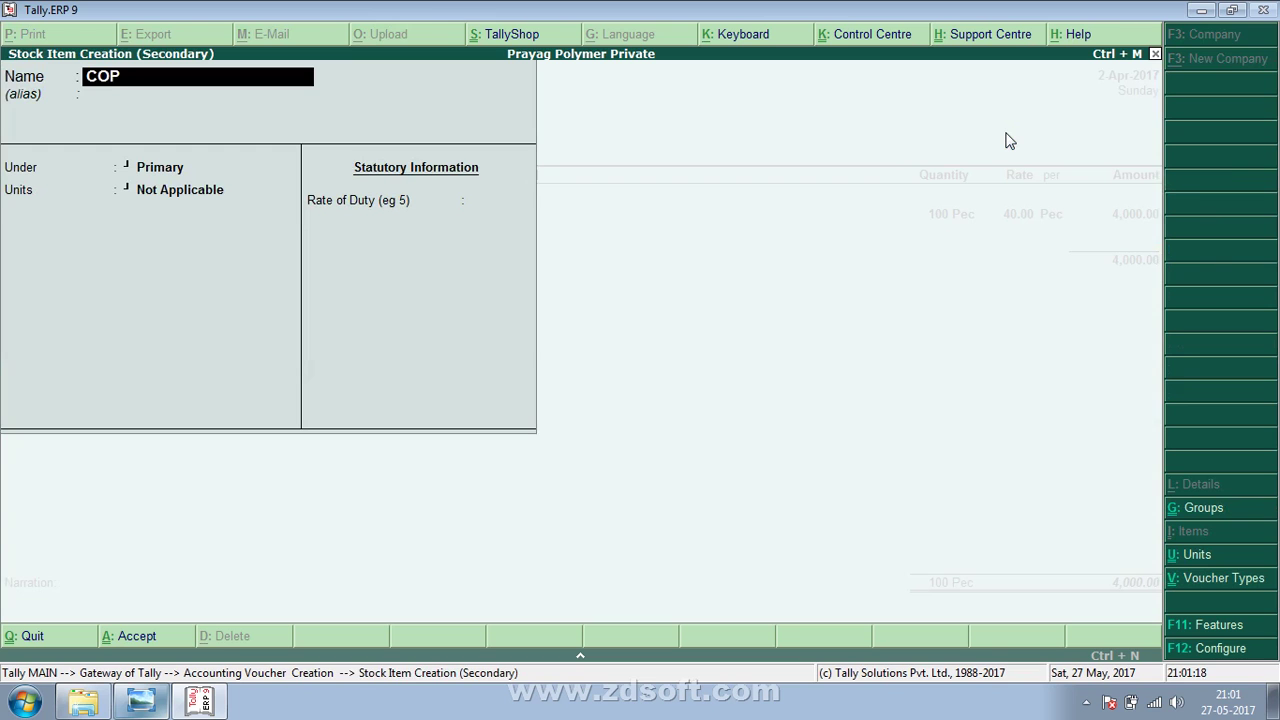
text(Y-7)
key(Return)
key(Return)
key(Return)
key(Down)
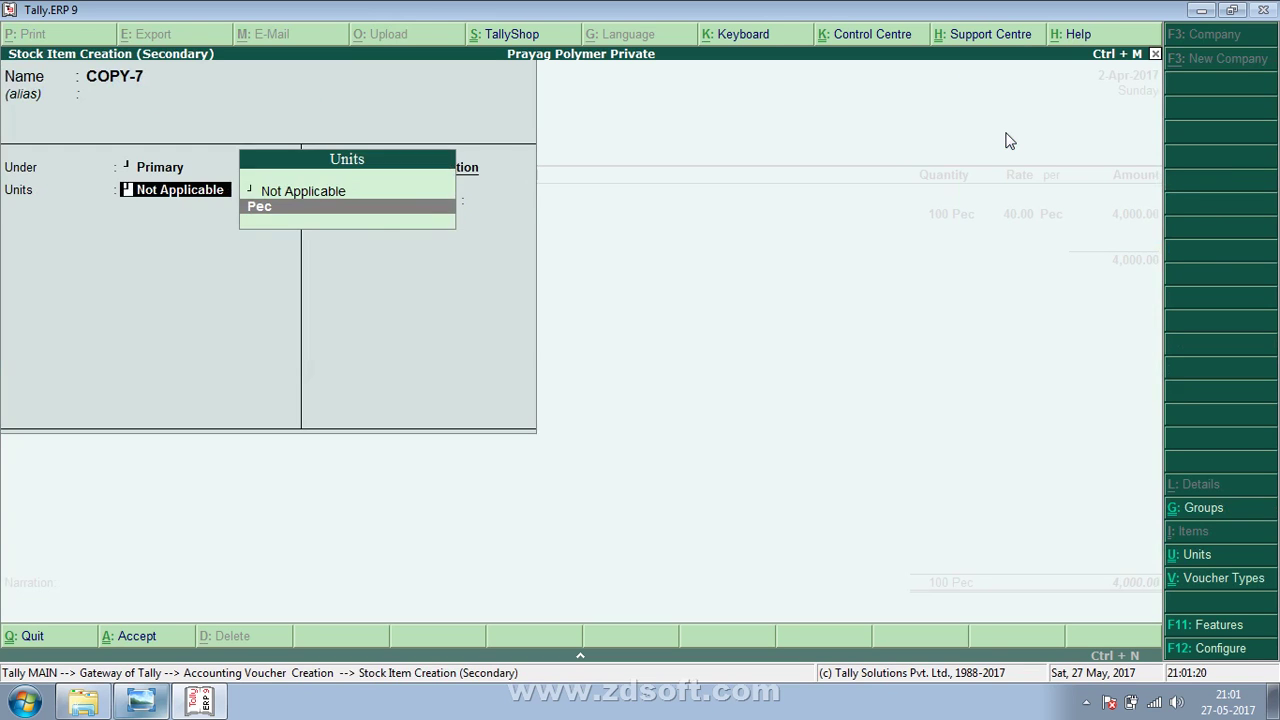
key(Return)
Look up COPY-7 in the handwritten list and enter a quantity of 119 Pec at rate 40.
key(alt+Tab)
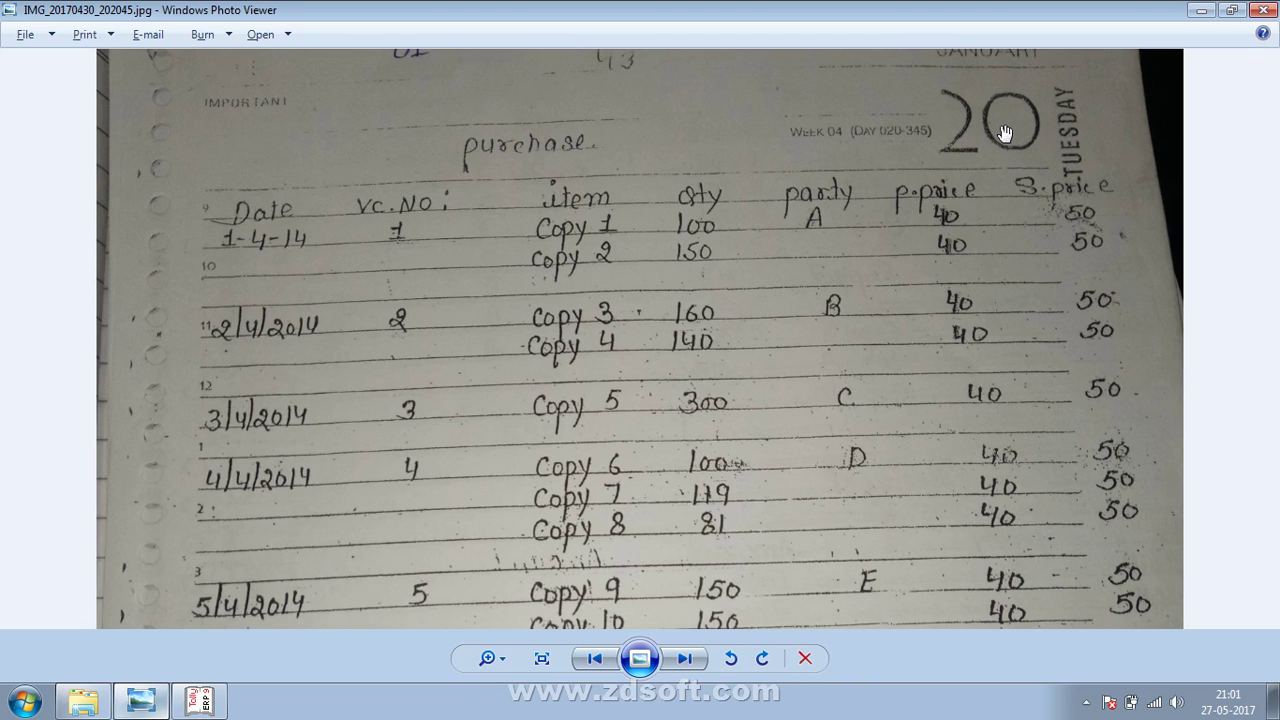
key(alt+Tab)
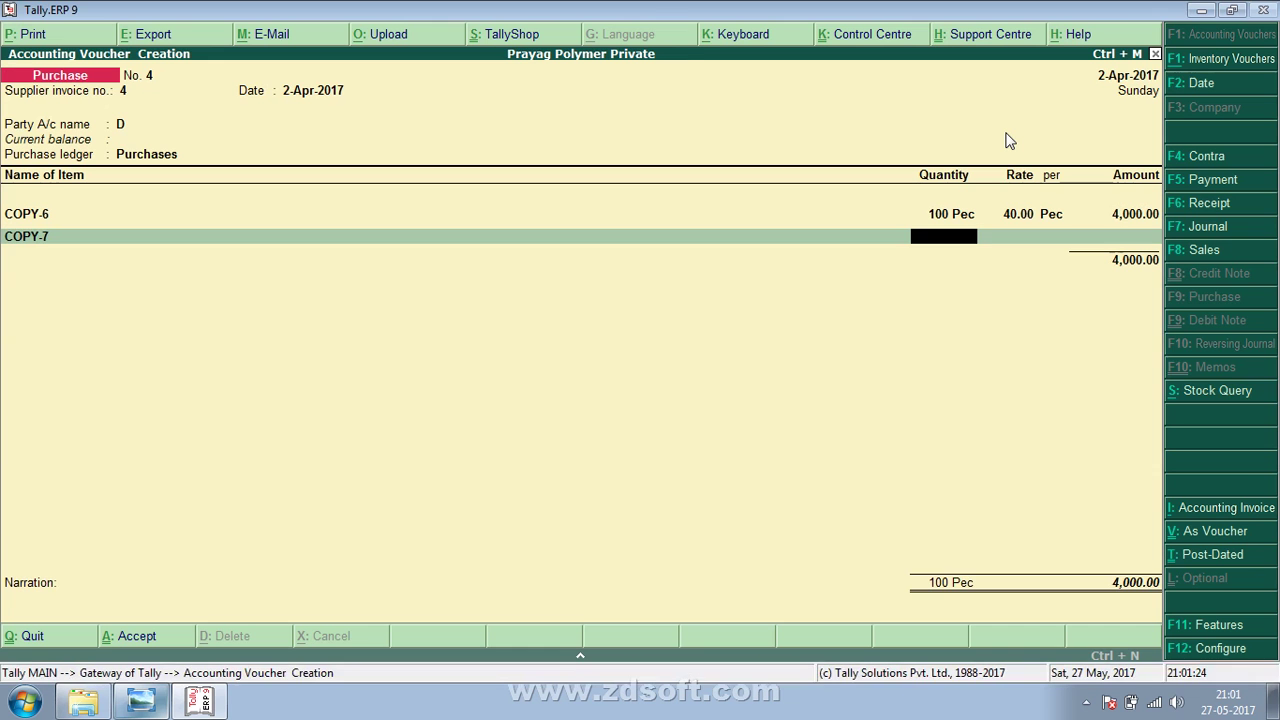
text(119)
key(Return)
text(40)
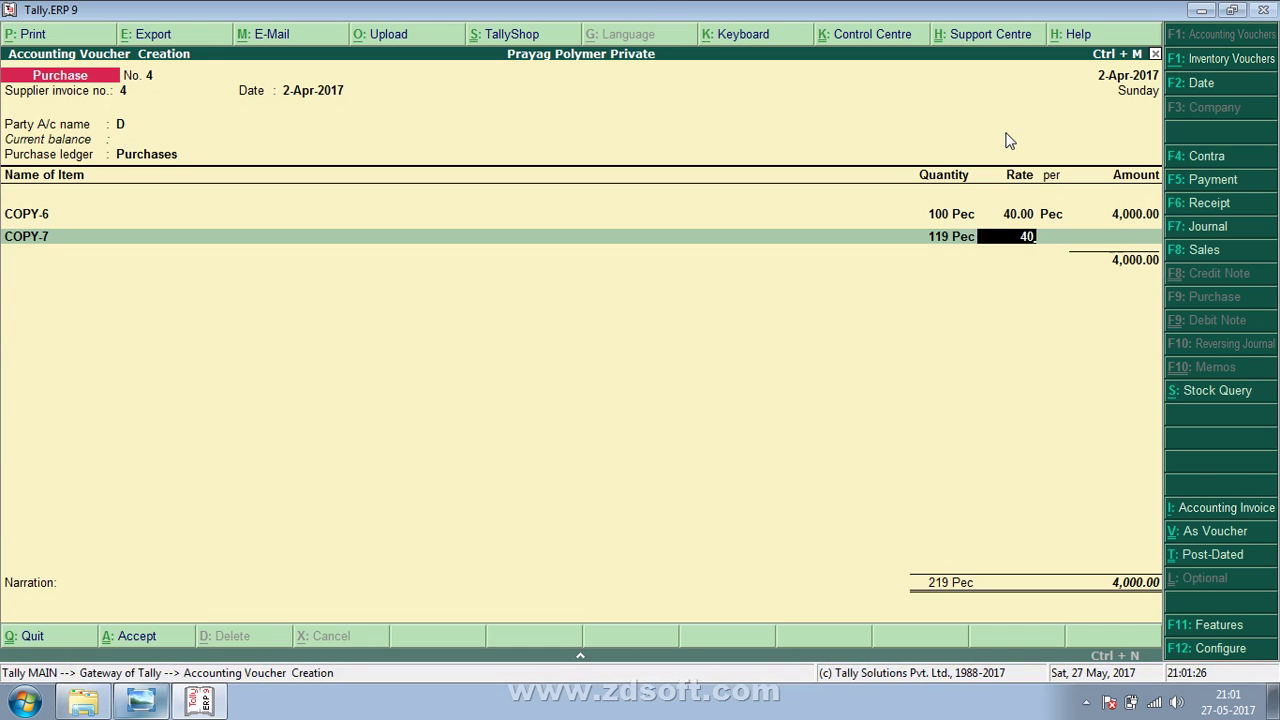
key(Return)
key(Return)
key(Return)
Create stock item COPY-8 under Primary with unit Pec as the fourth voucher's third item.
key(alt+Tab)
key(alt+Tab)
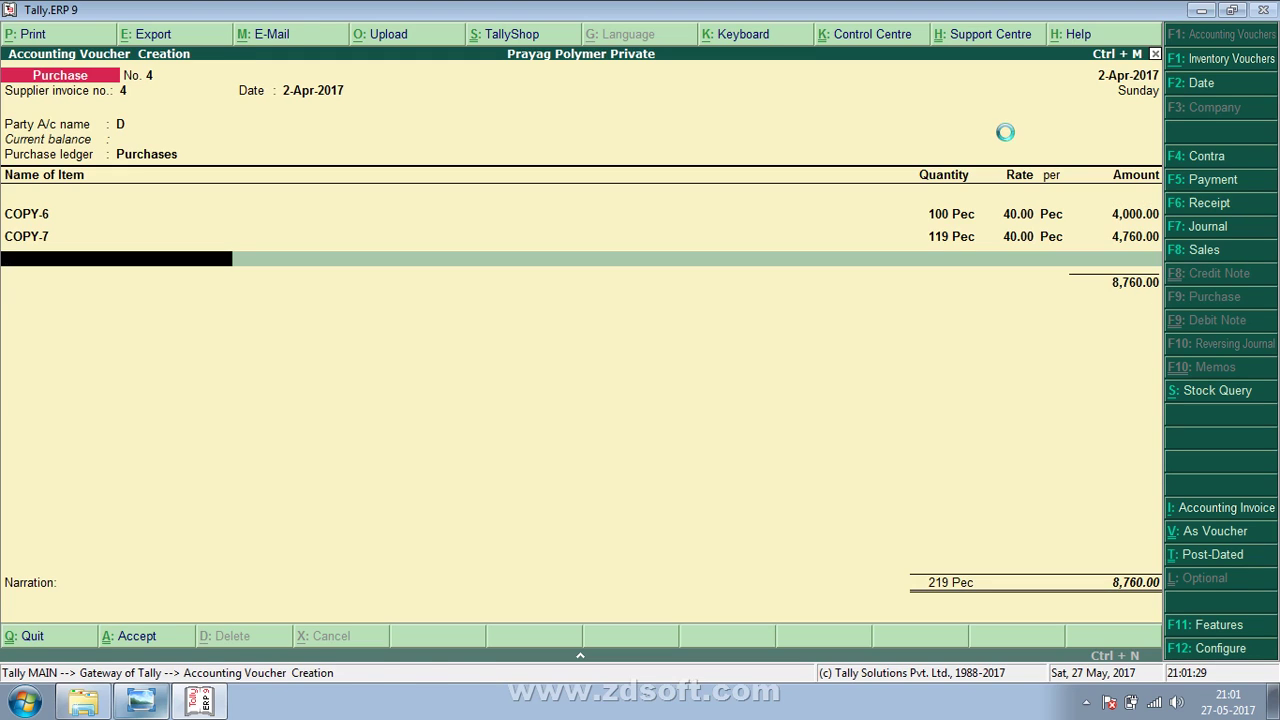
text(COP)
key(alt+c)
text(Y-8)
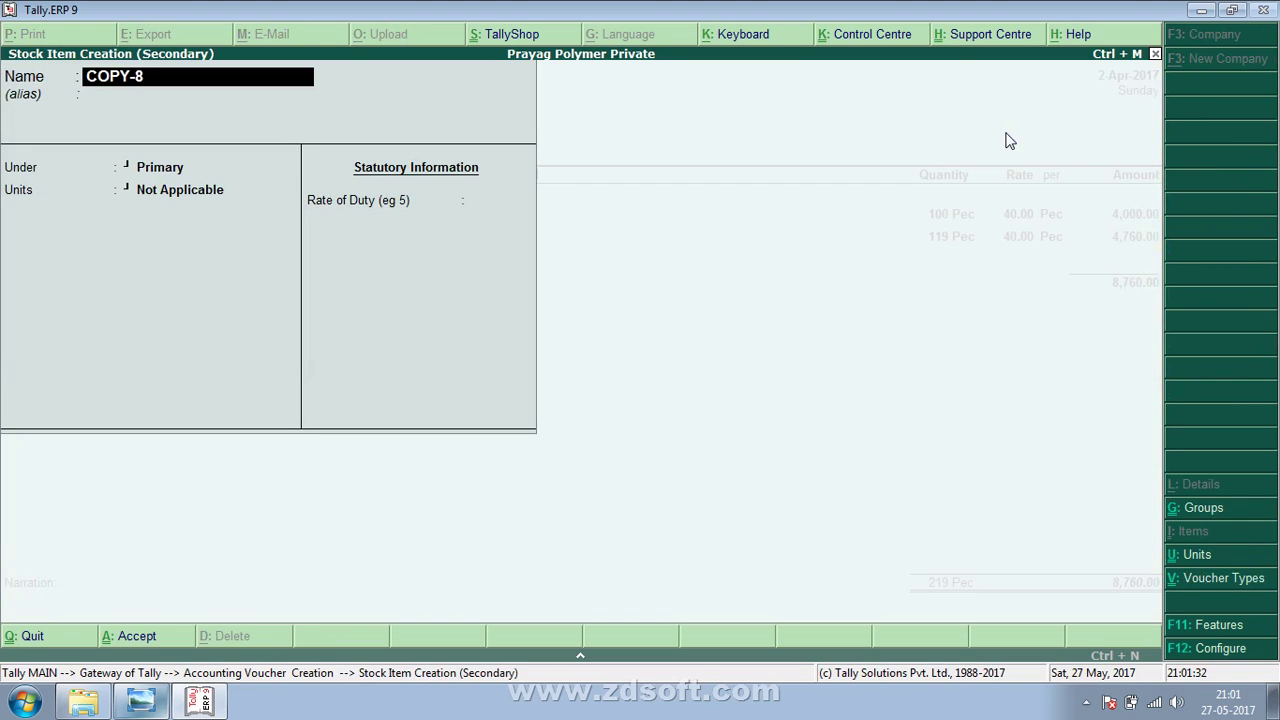
key(Return)
key(Return)
key(Down)
key(Return)
key(Return)
key(Return)
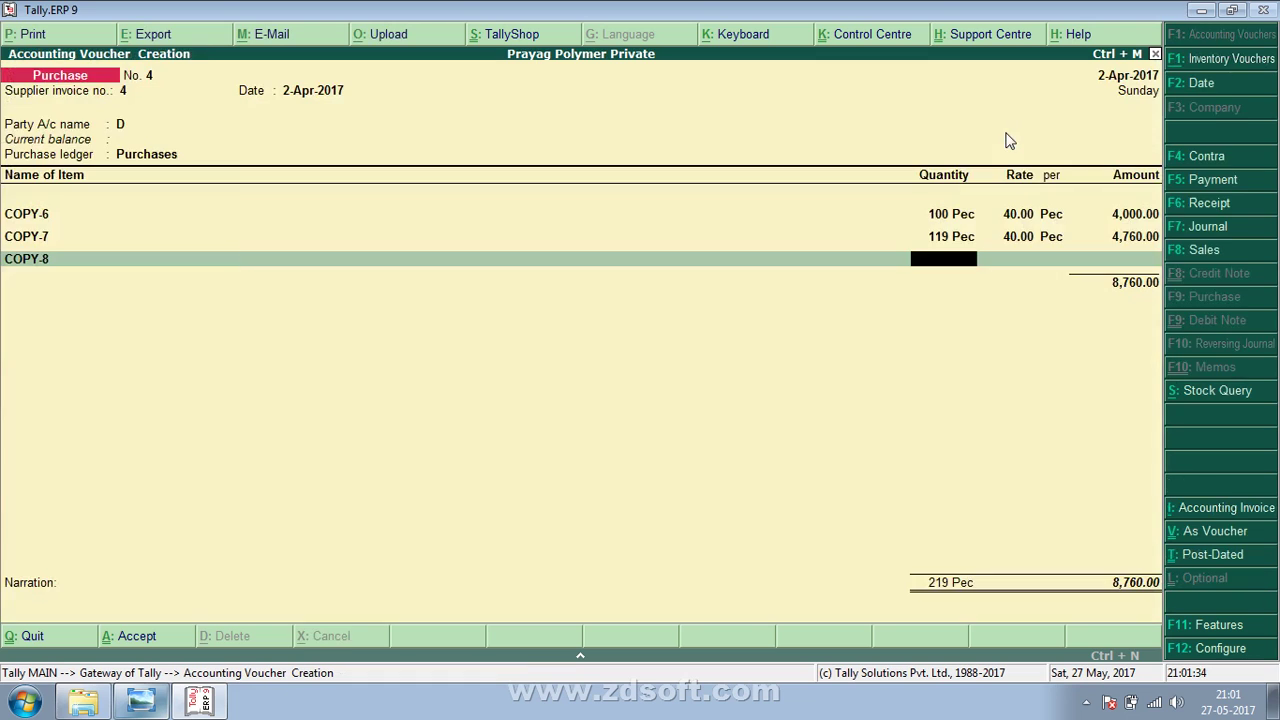
Consult the handwritten list for COPY-8, enter 81 Pec at rate 40, and end the voucher's item list.
key(alt+Tab)
key(alt+Tab)
text(81)
key(Return)
text(40)
key(Return)
key(Return)
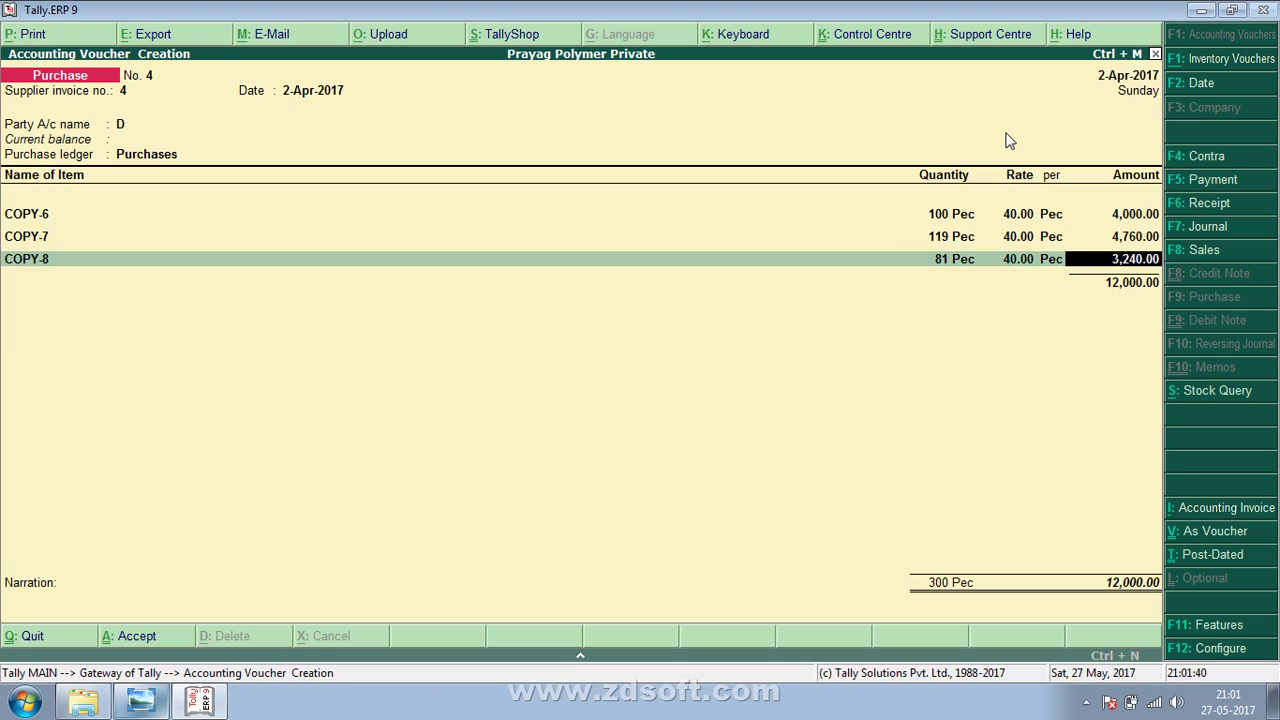
key(Return)
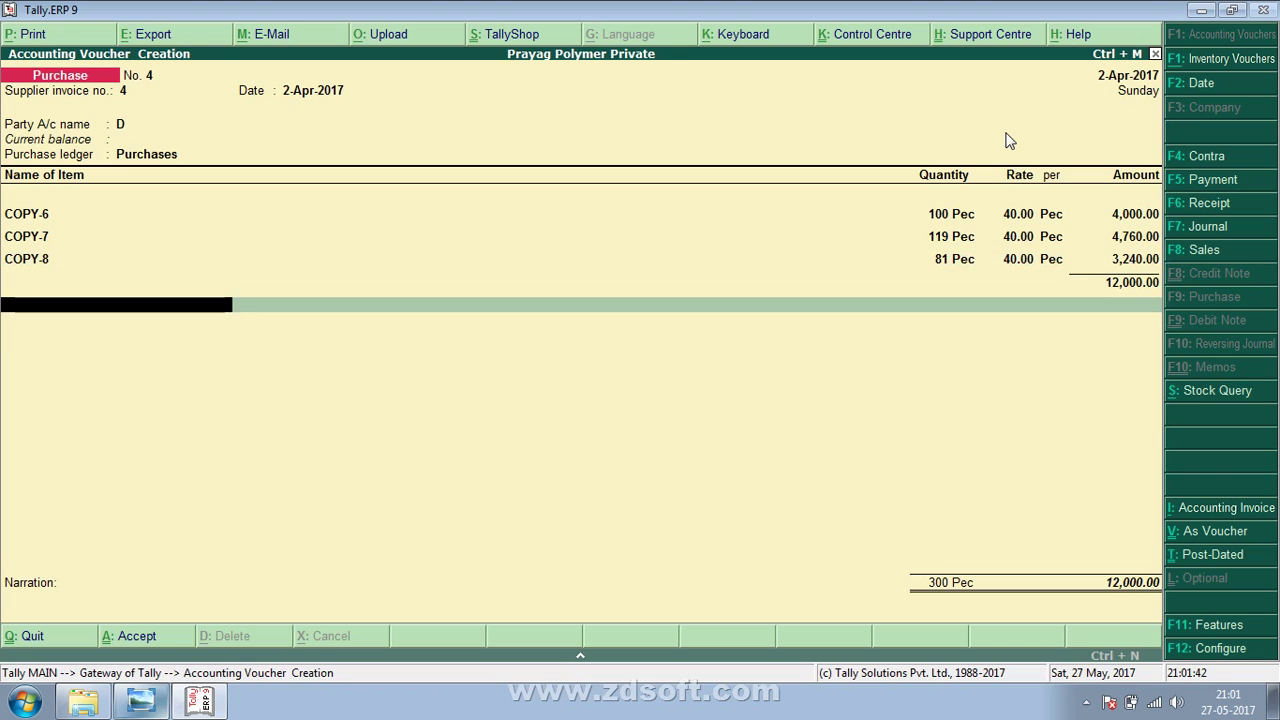
Go back to the COPY-8 line, open its stock item for alteration, and quit that form.
key(Up)
key(Return)
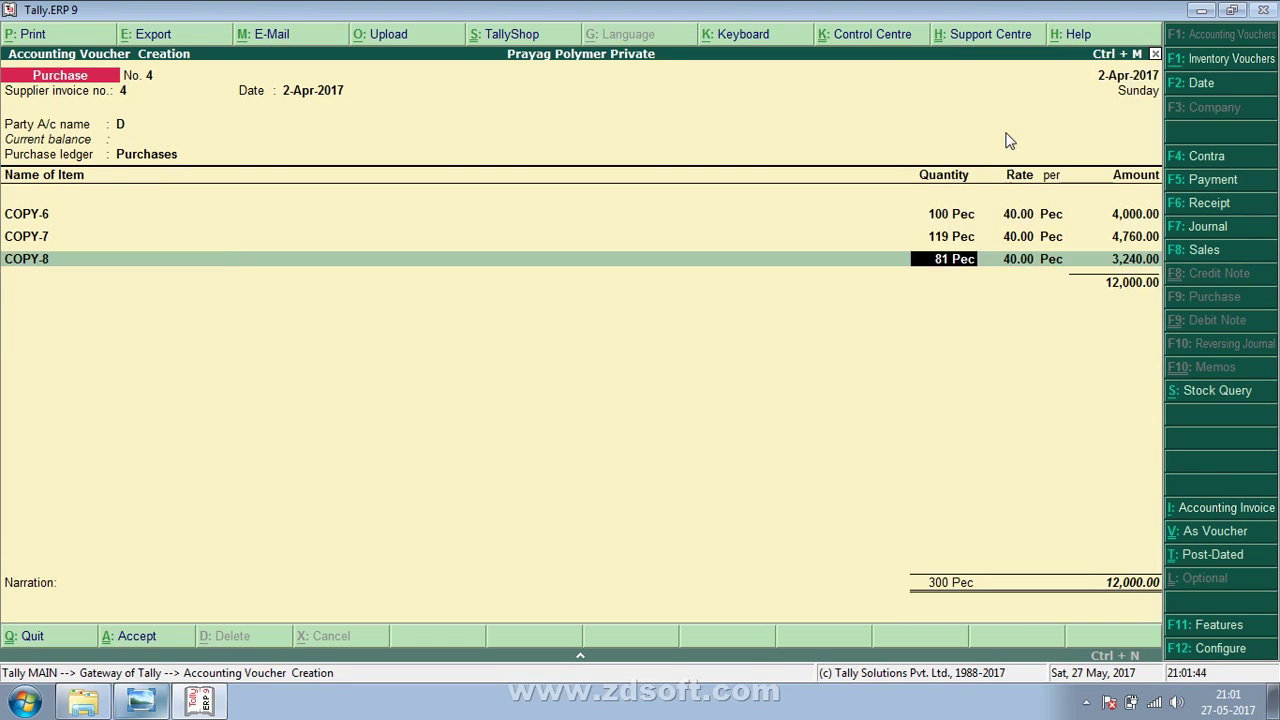
key(BackSpace)
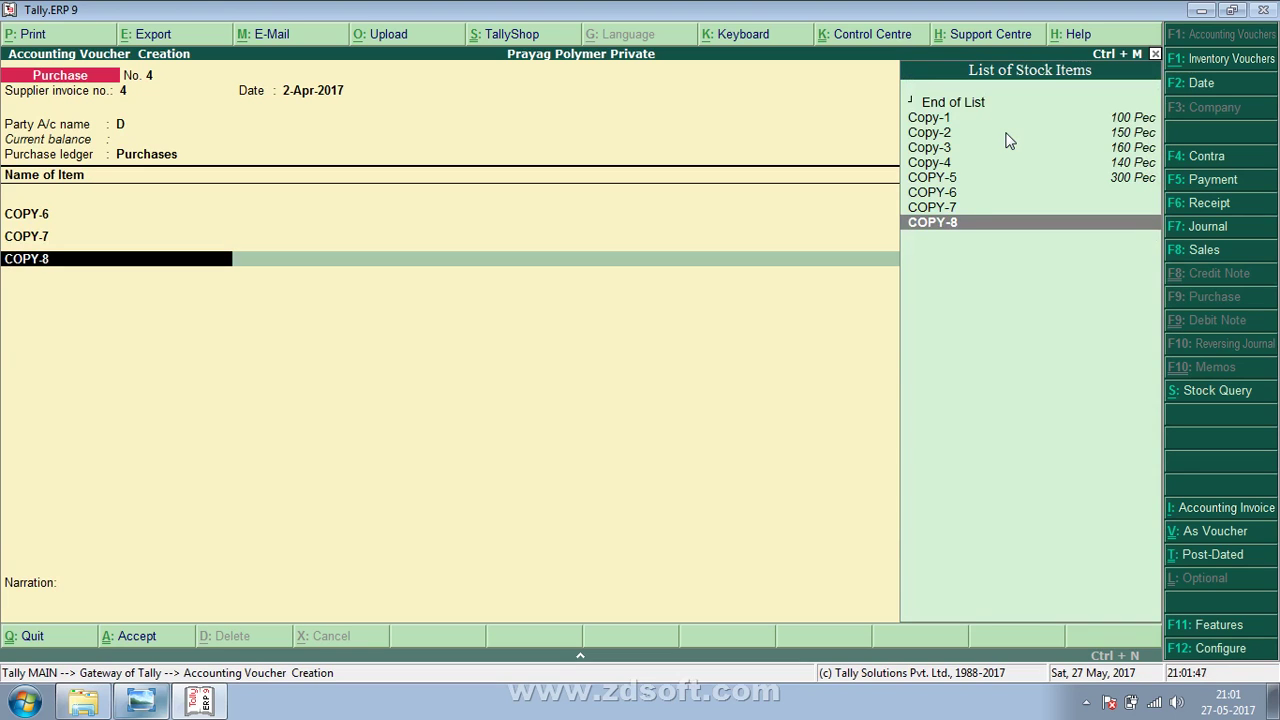
key(ctrl+Return)
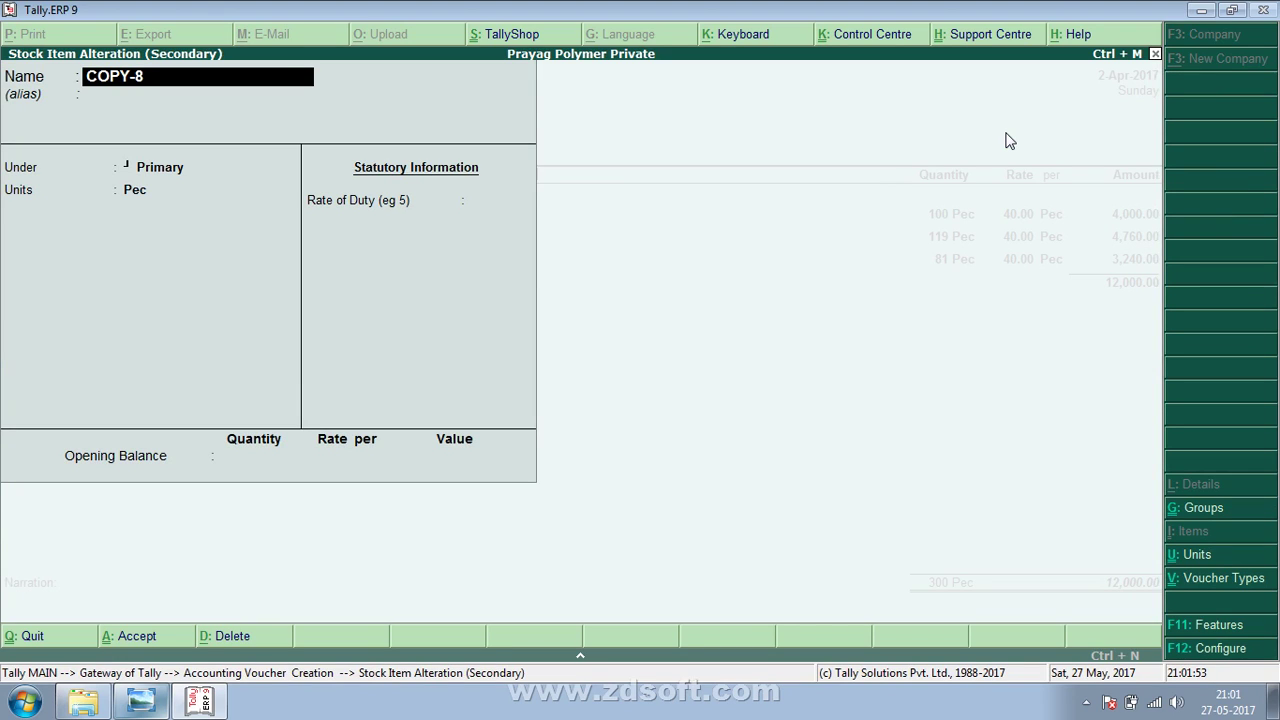
key(Escape)
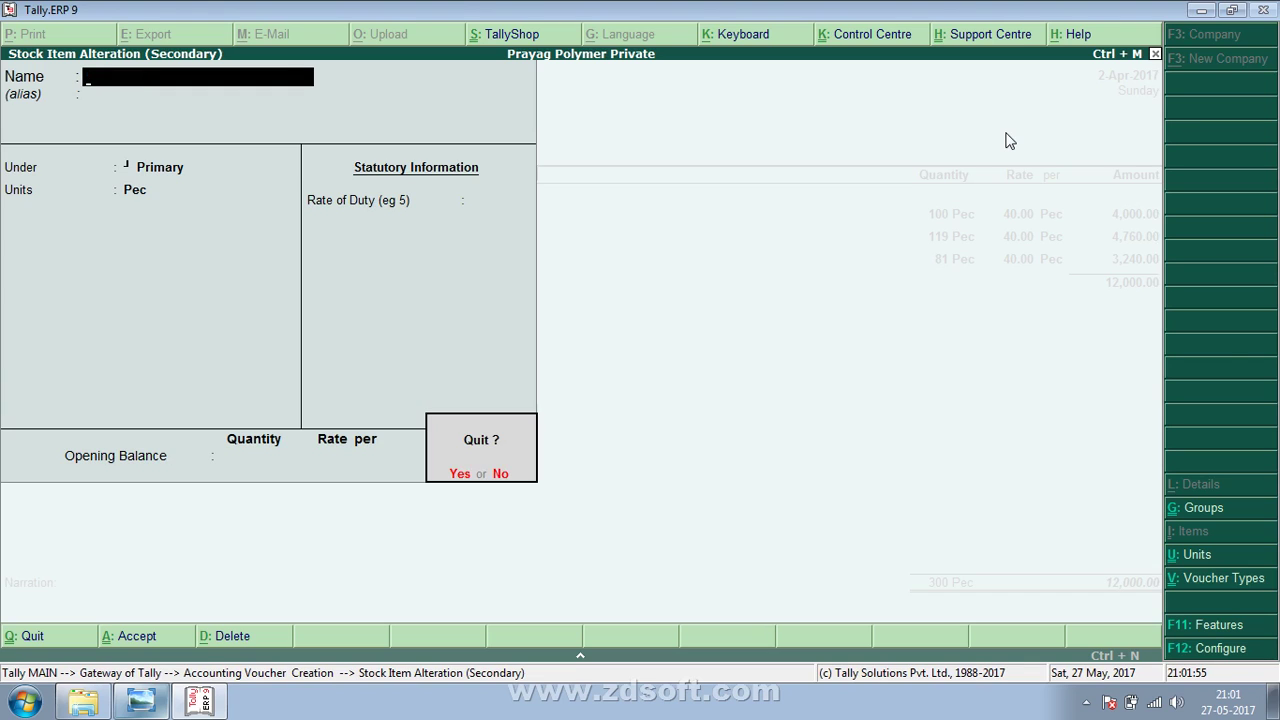
key(y)
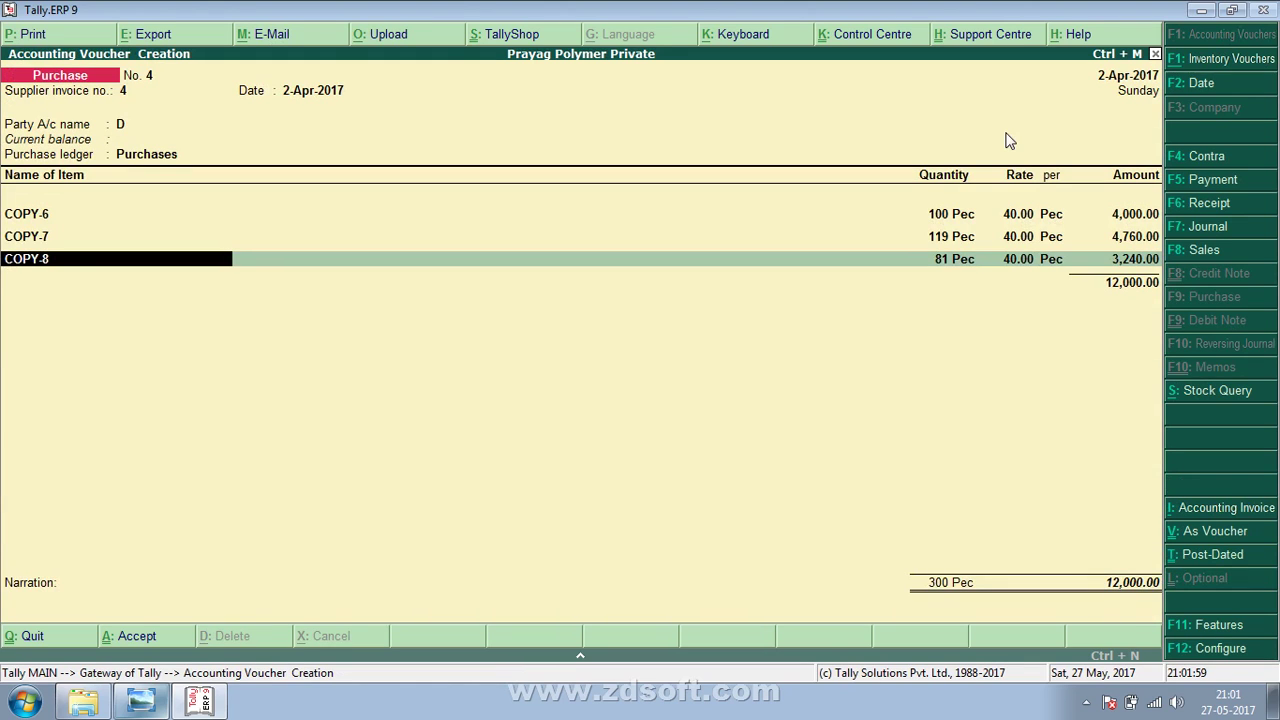
Keep the COPY-8 line's values, end the item and ledger lists, and save the fourth voucher without narration.
key(Return)
key(Return)
key(Return)
key(Return)
key(Return)
key(Return)
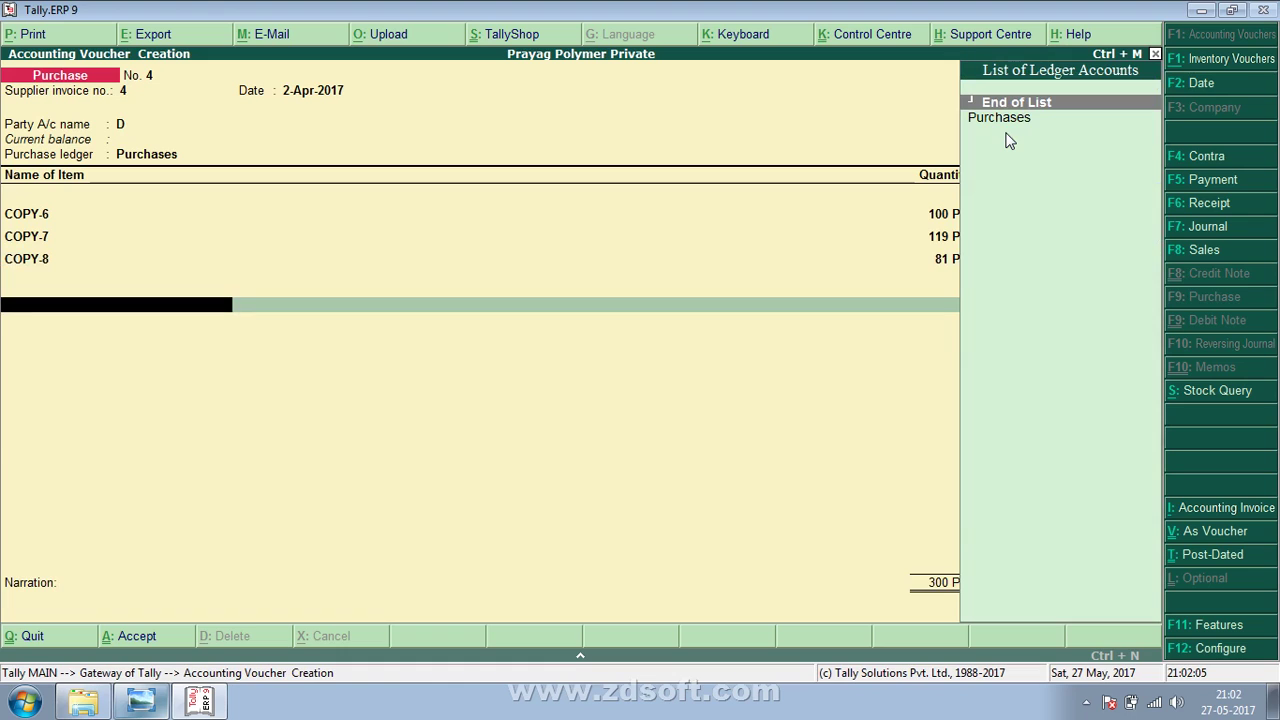
key(Return)
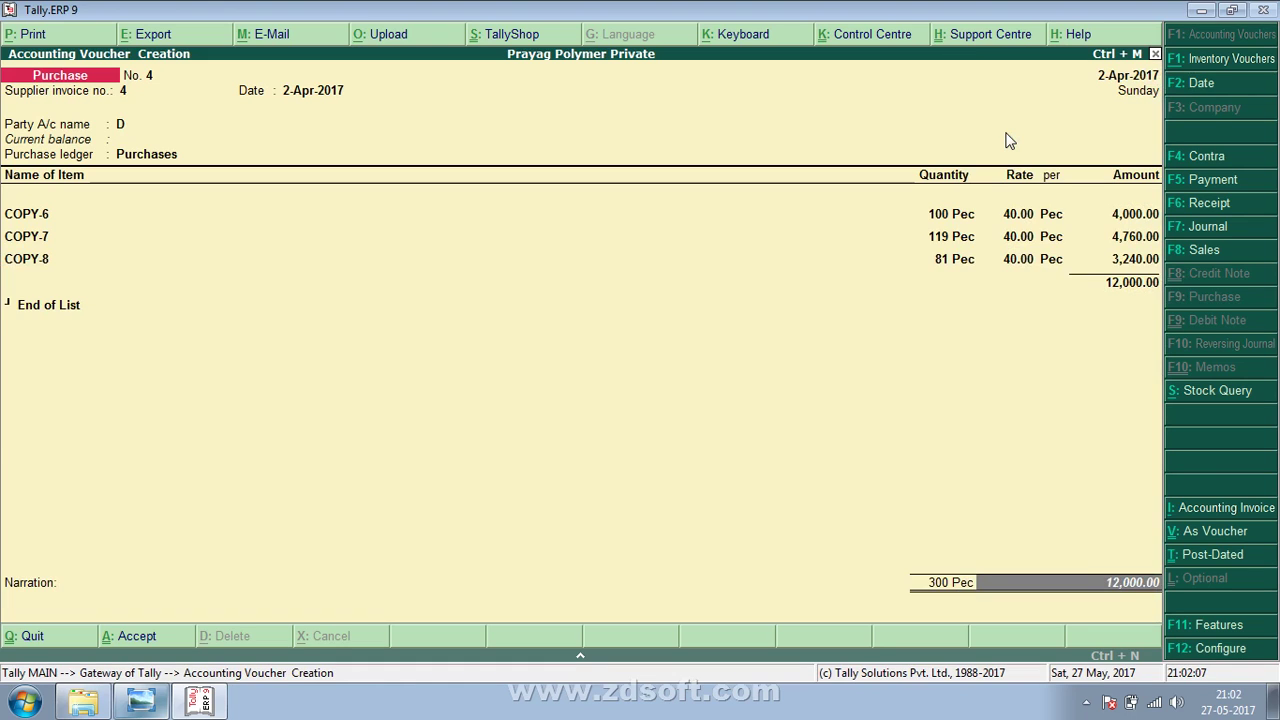
key(Return)
key(Return)
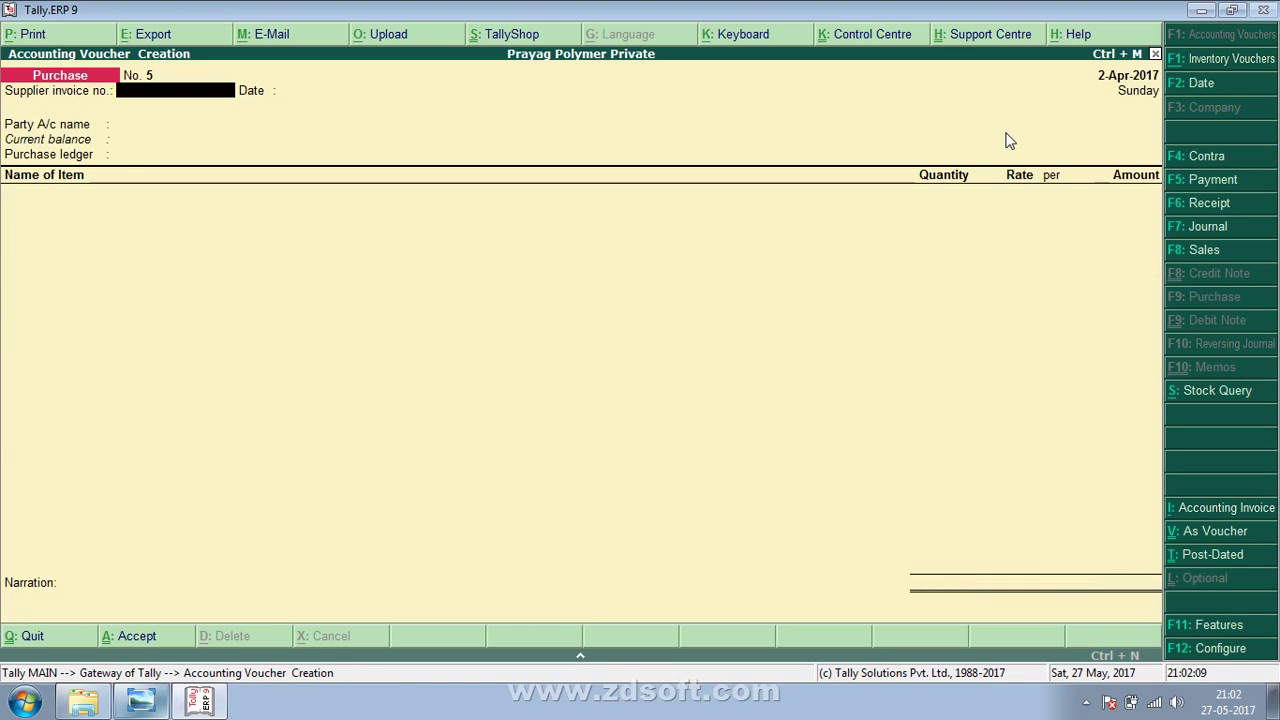
Set the fifth purchase voucher's supplier invoice number to 5.
key(Return)
key(Return)
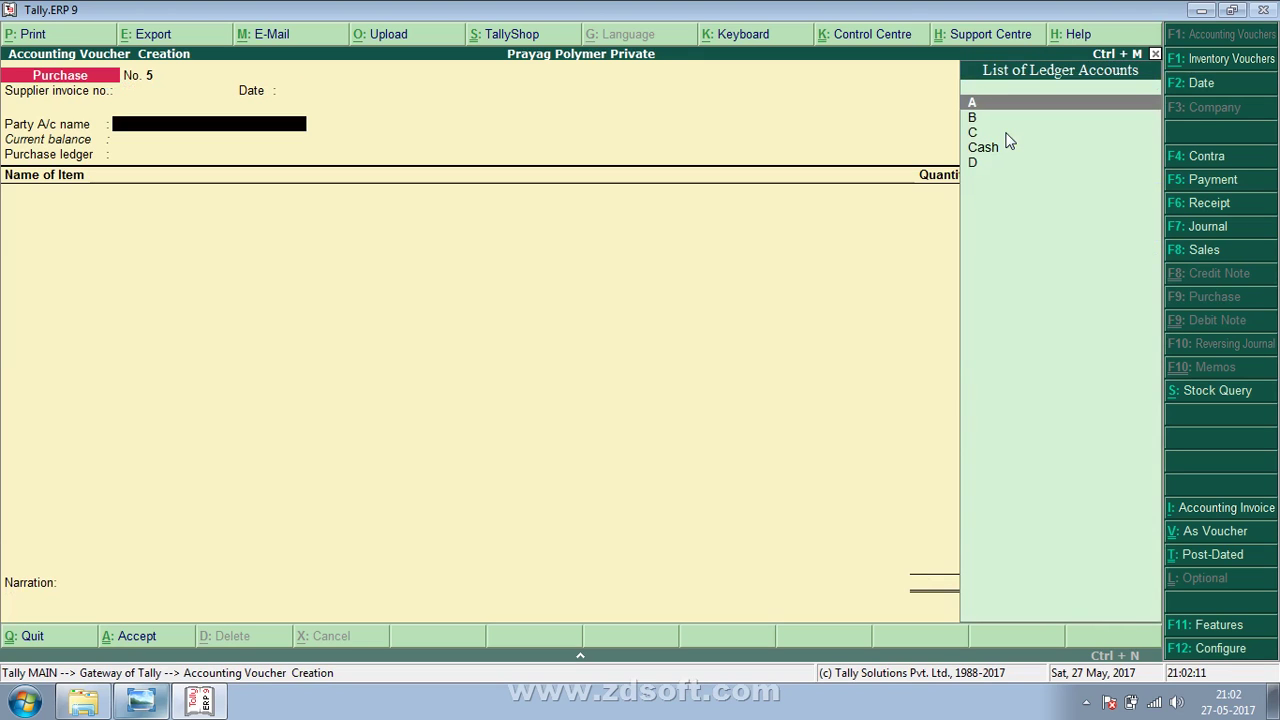
key(BackSpace)
key(BackSpace)
text(5)
key(Return)
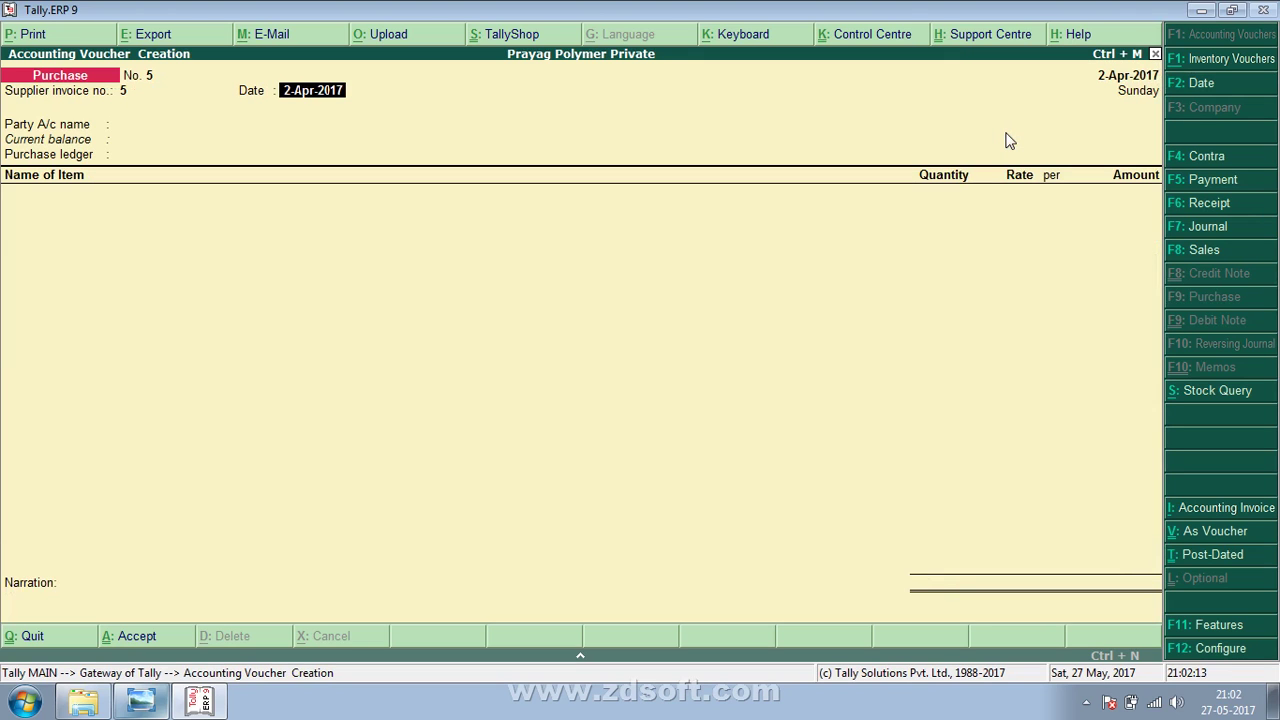
Keep the supplier invoice date and consult the handwritten list for the fifth purchase's supplier and items.
key(Return)
key(alt+Tab)
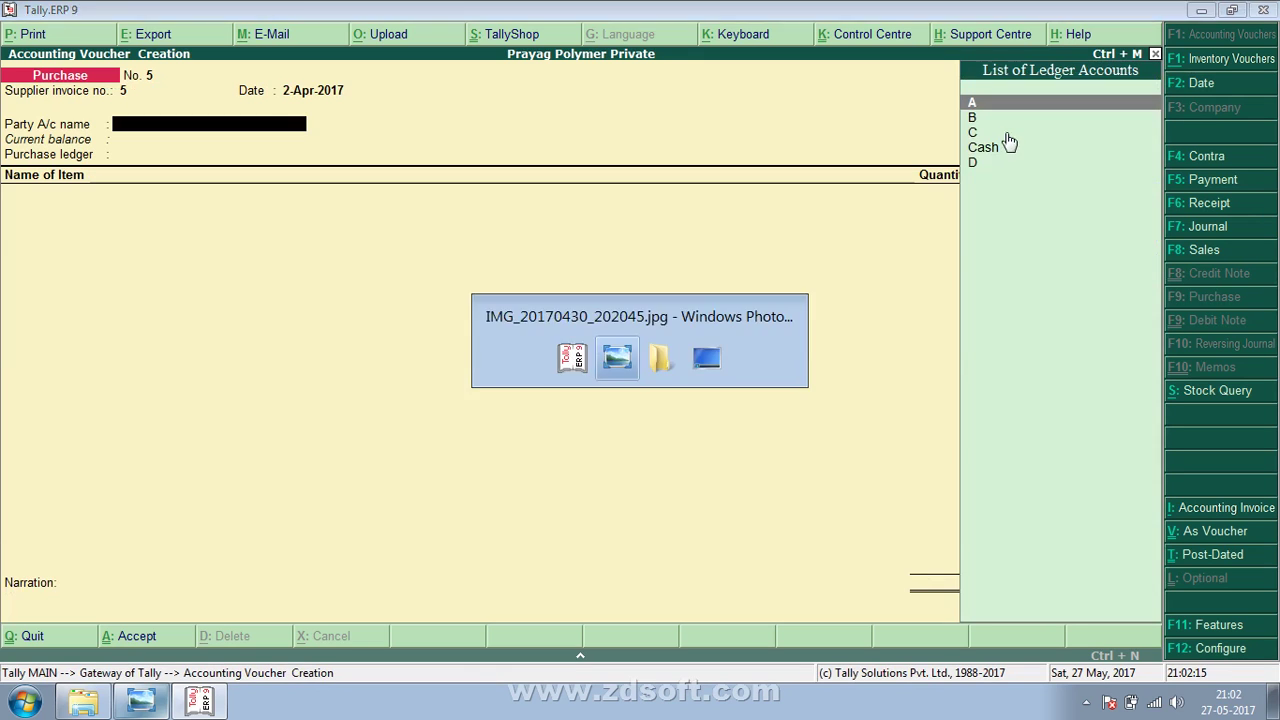
drag(841, 426, 846, 180)
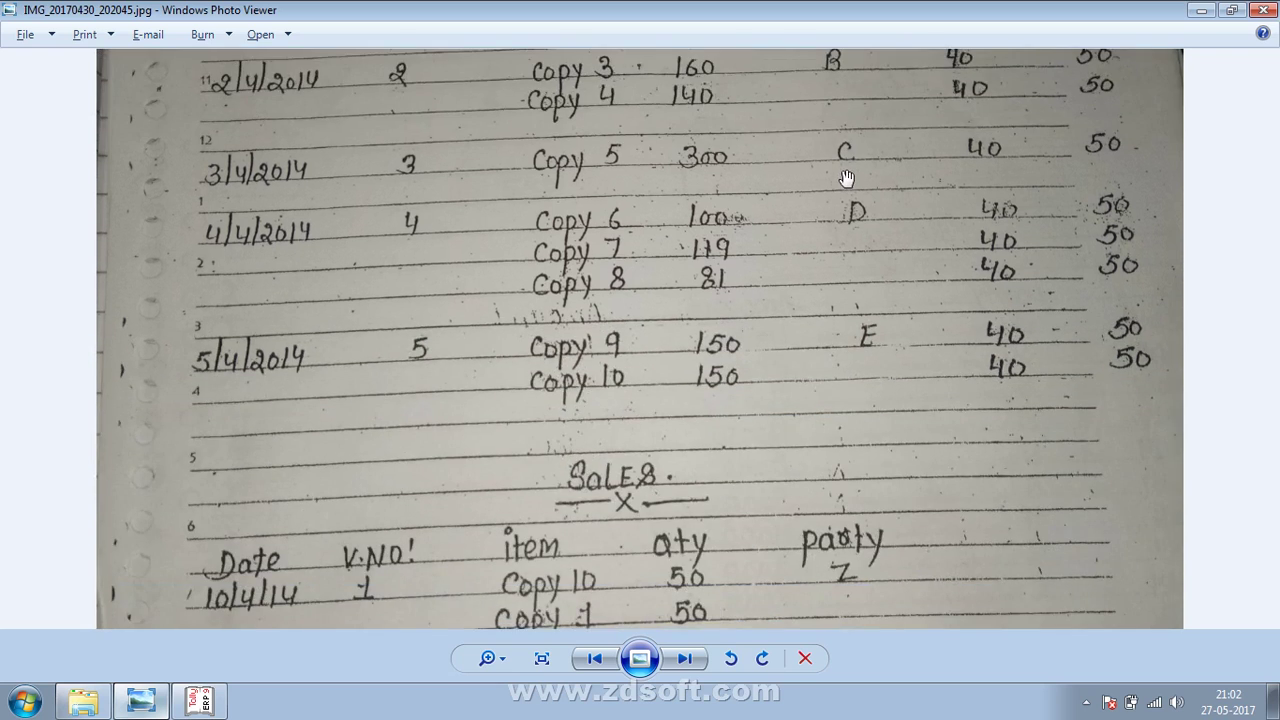
key(alt+Tab)
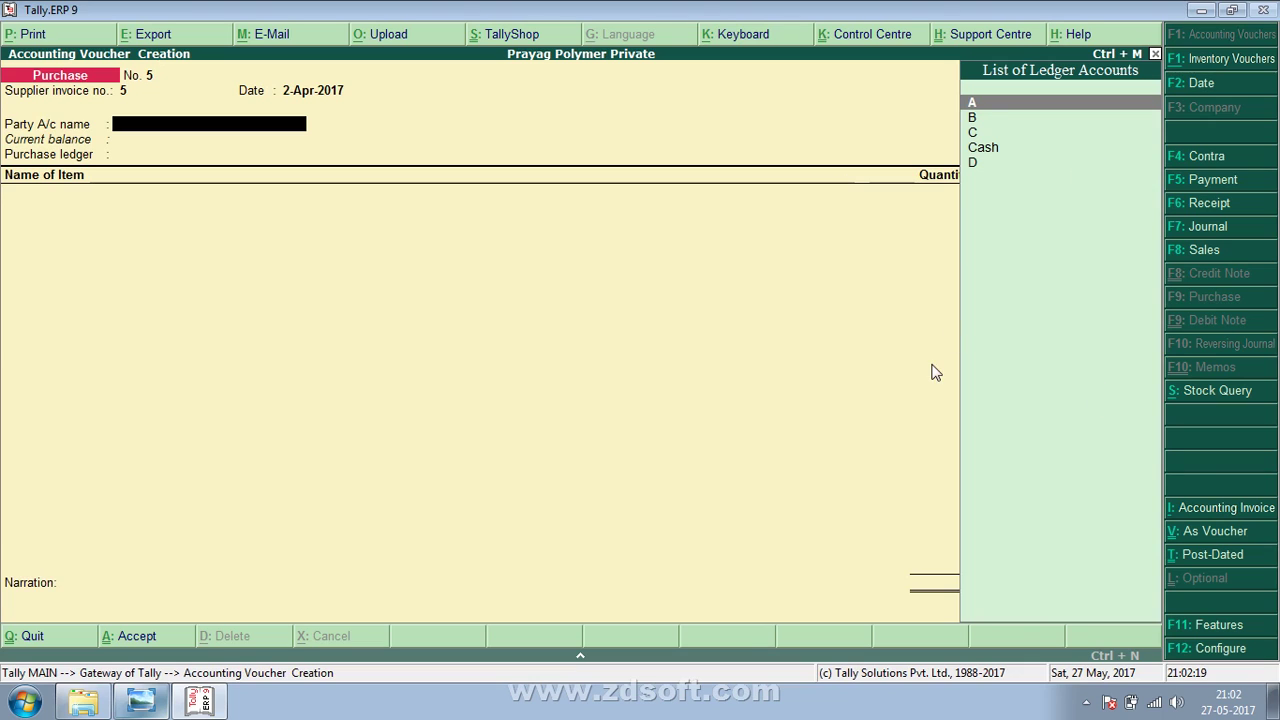
Create the supplier ledger E under Sundry Creditors with country India and state Not Applicable.
key(alt+c)
text(E)
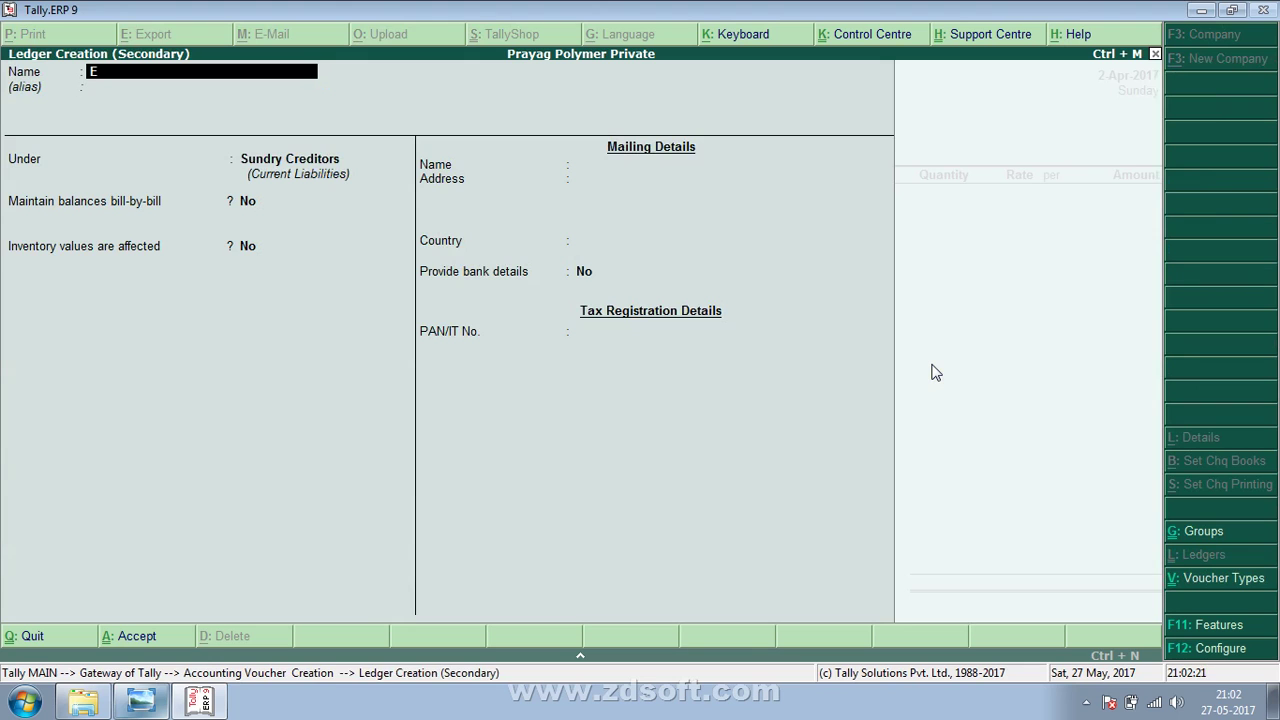
key(Return)
key(Return)
key(Return)
key(Return)
key(Return)
key(Return)
key(Return)
key(Return)
key(Return)
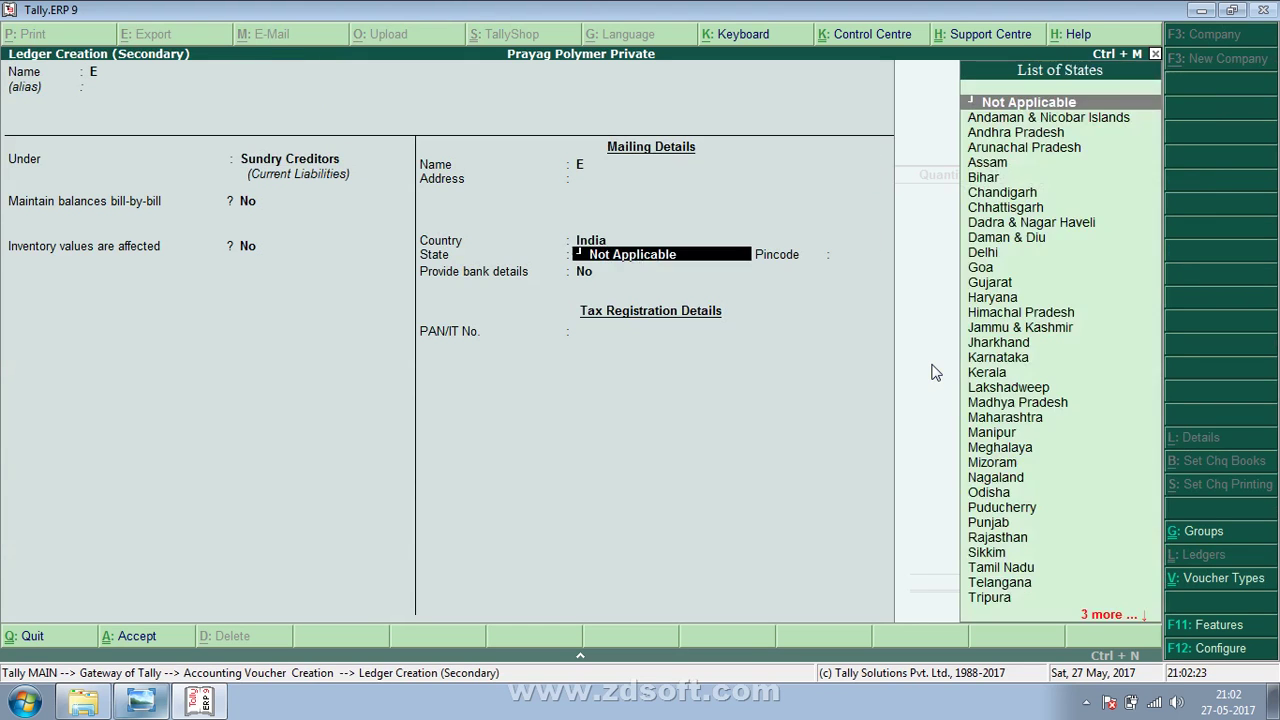
key(Return)
key(Return)
key(Return)
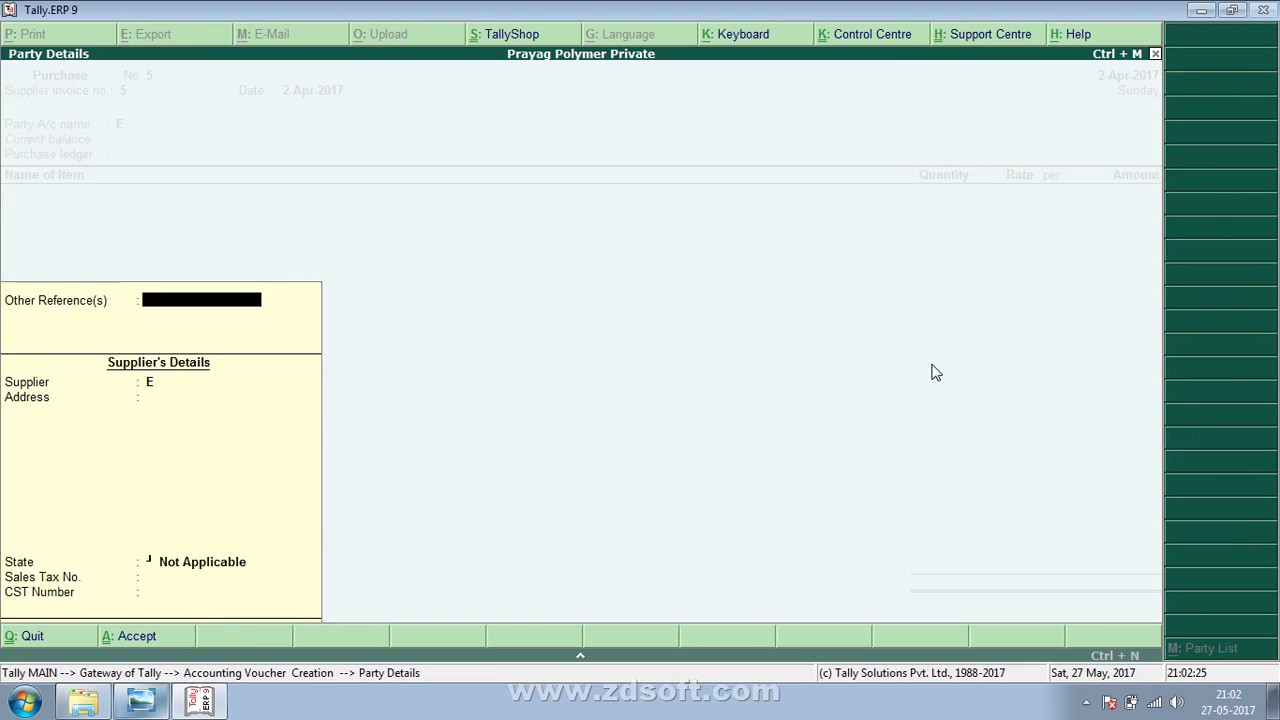
Keep supplier E's party details and choose Purchases as the purchase ledger.
key(Return)
key(Return)
key(Return)
key(Return)
key(Return)
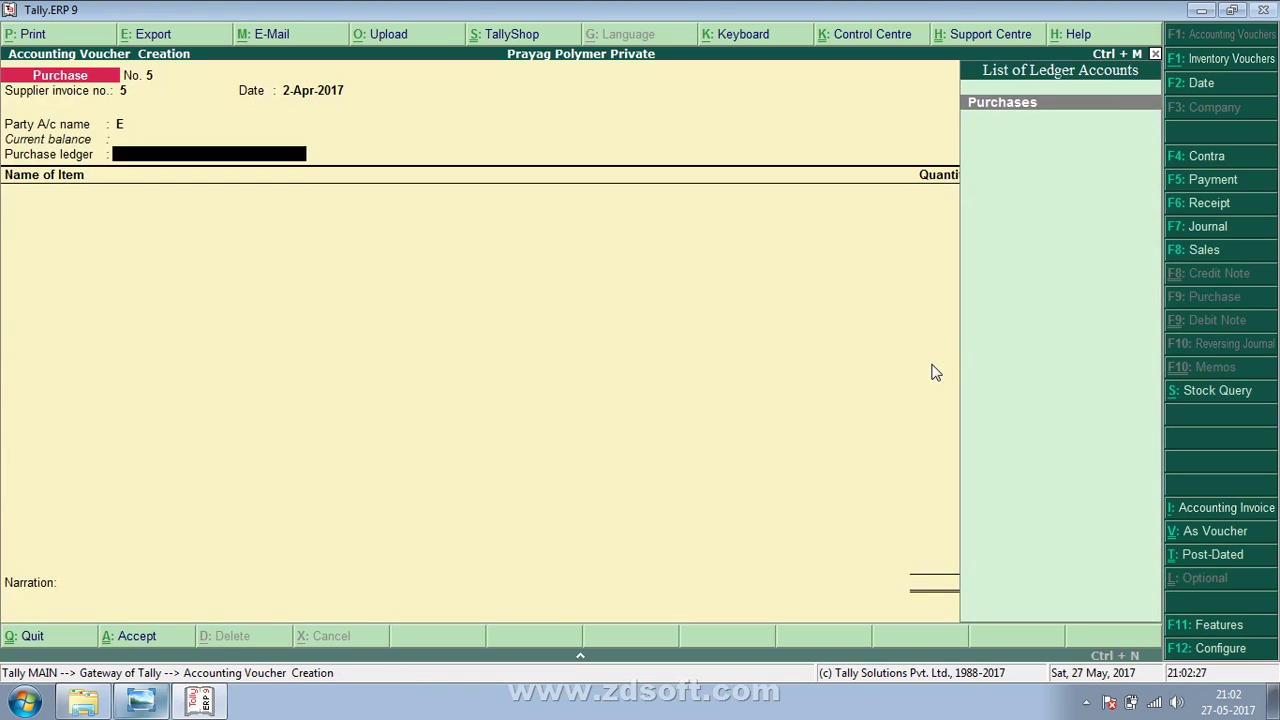
key(Return)
key(alt+c)
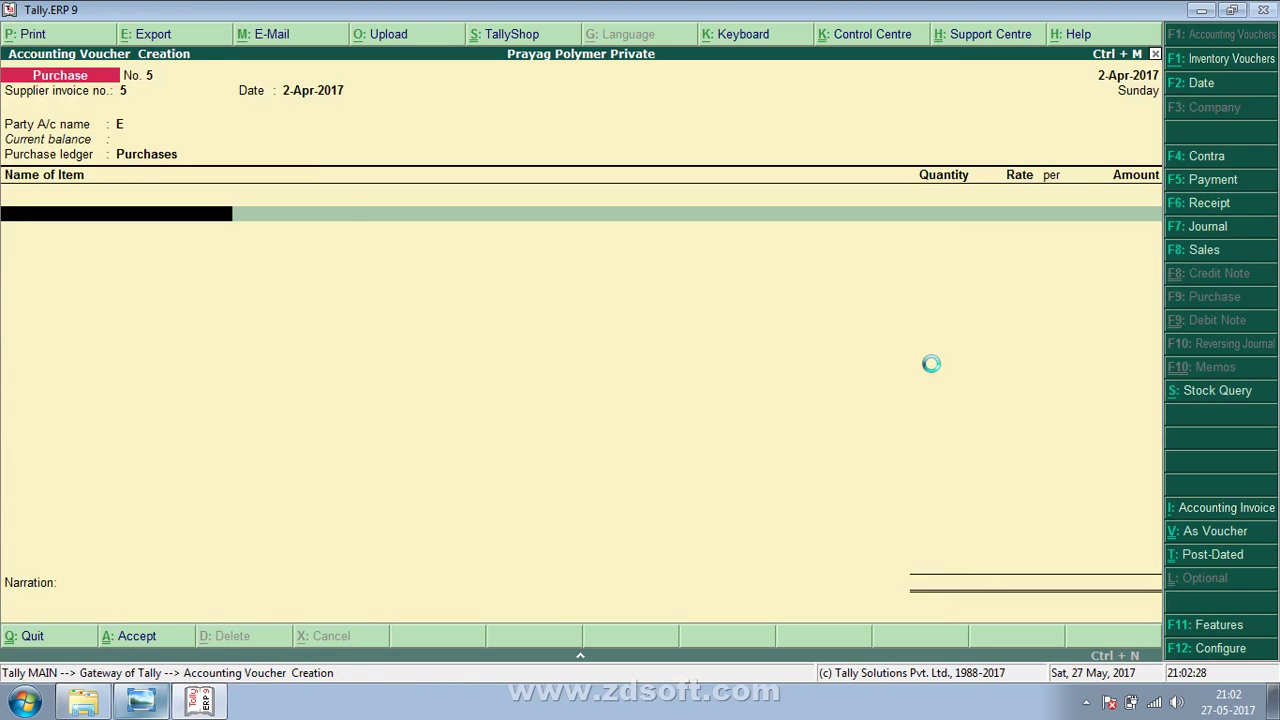
key(Escape)
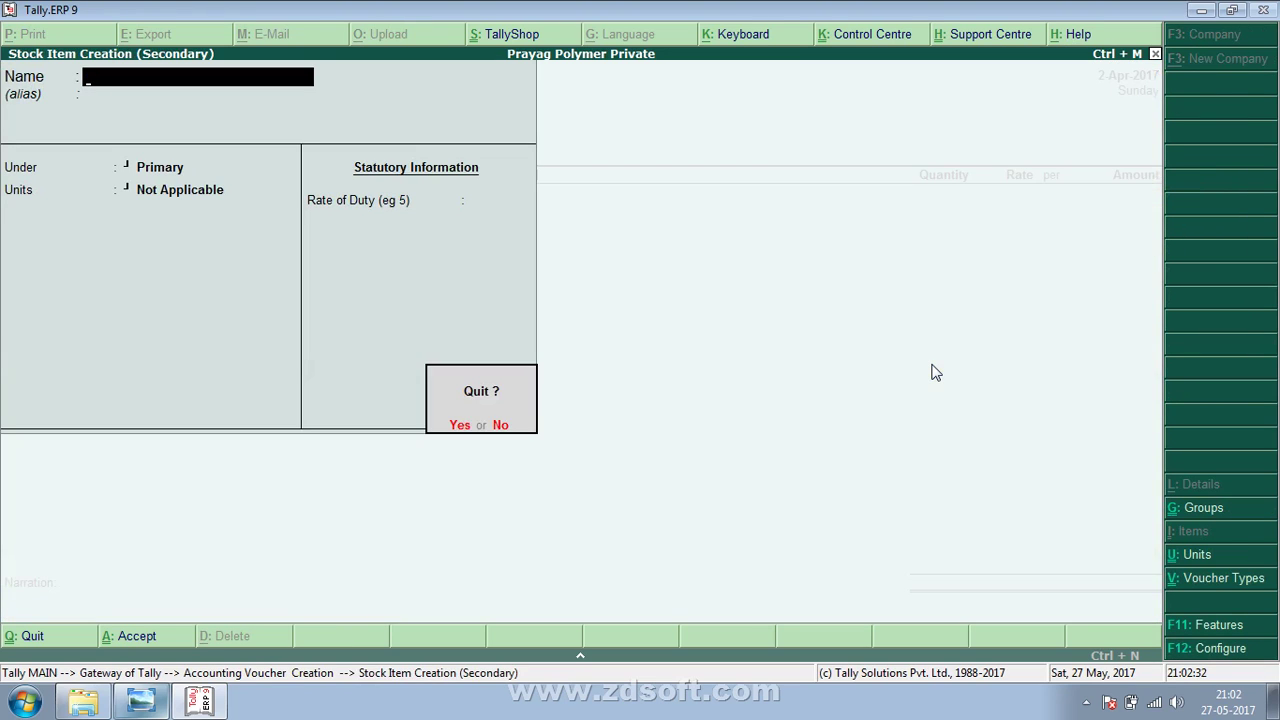
key(Return)
key(Down)
key(Down)
key(Down)
key(Down)
key(Down)
key(Down)
key(Down)
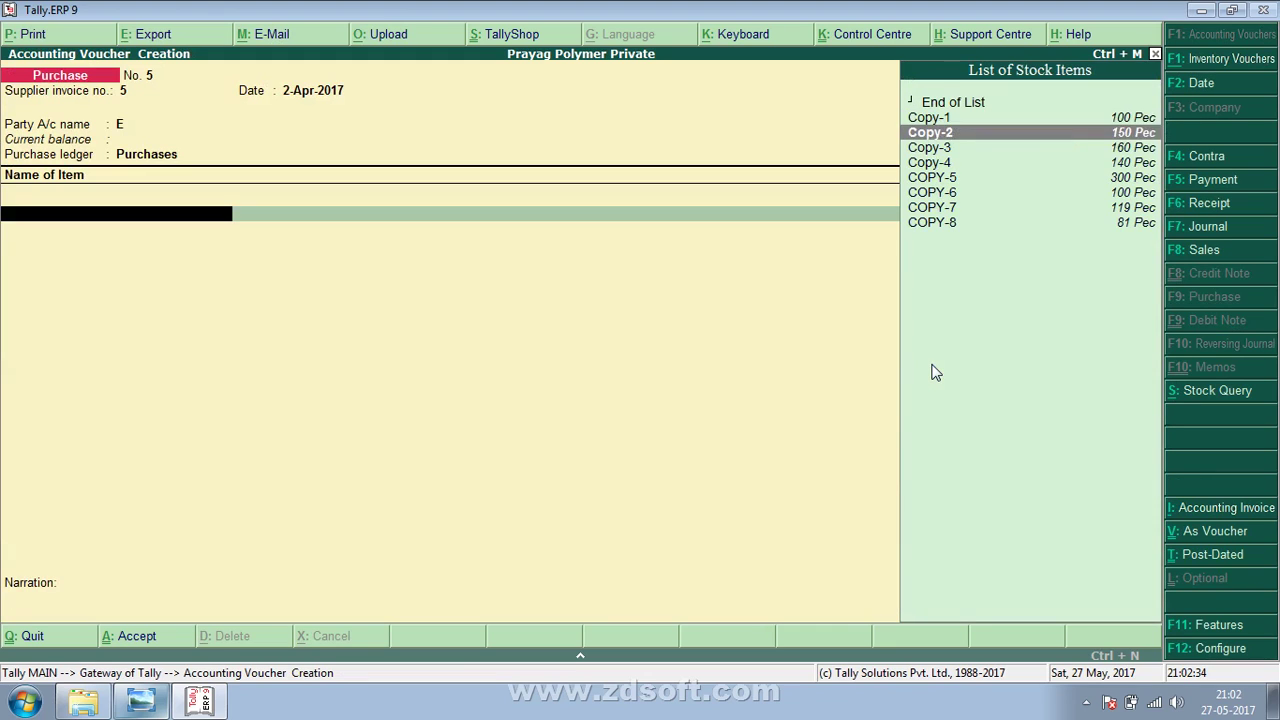
key(Down)
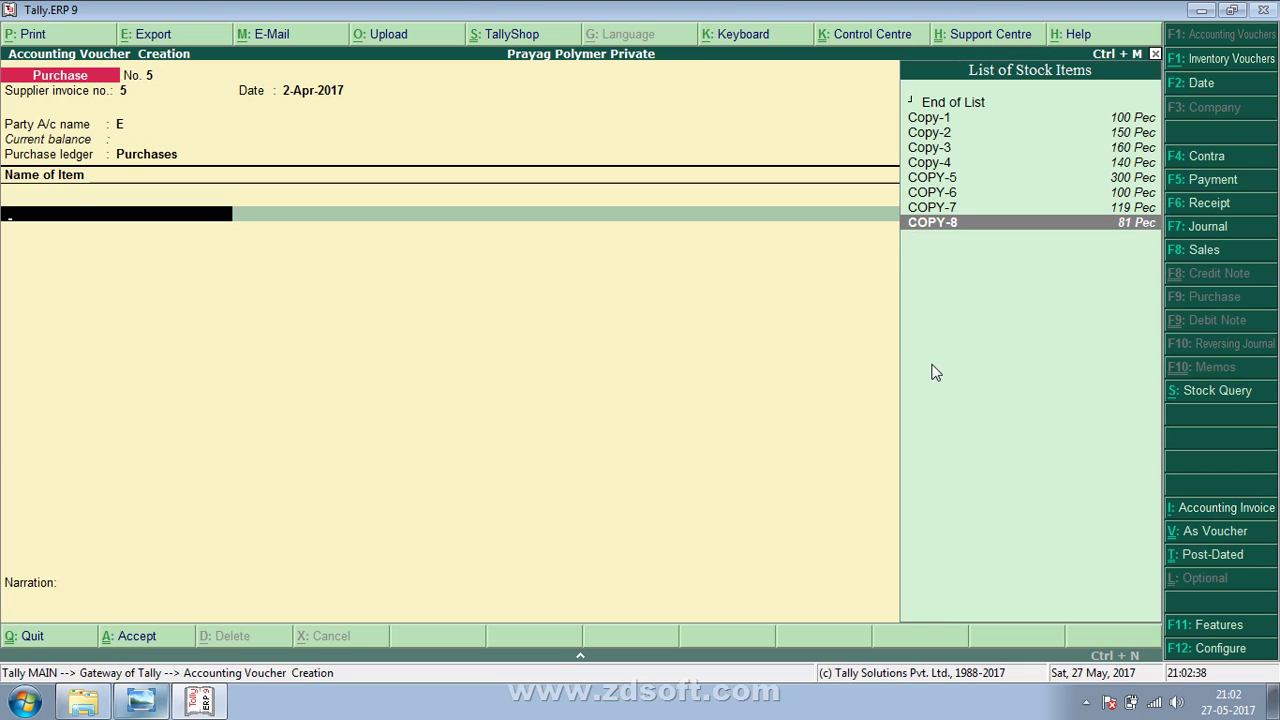
Discard the unfinished fifth purchase voucher and start it again from blank.
key(Escape)
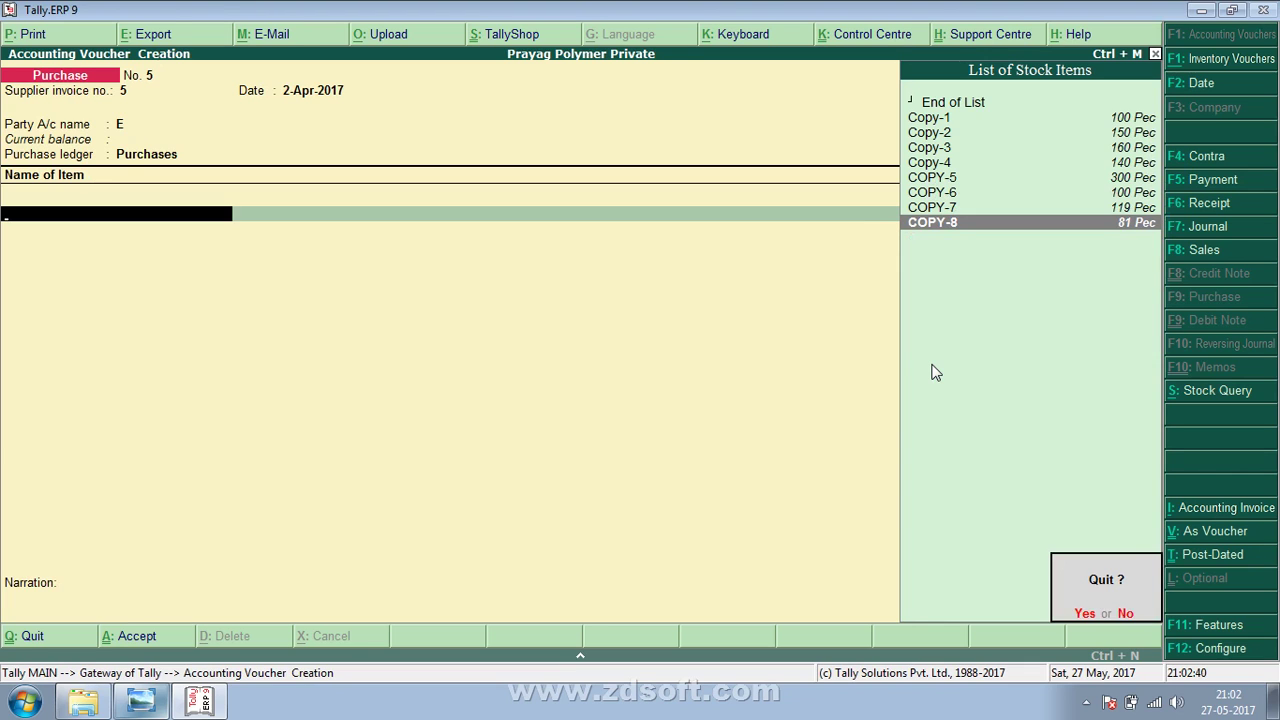
key(y)
key(Return)
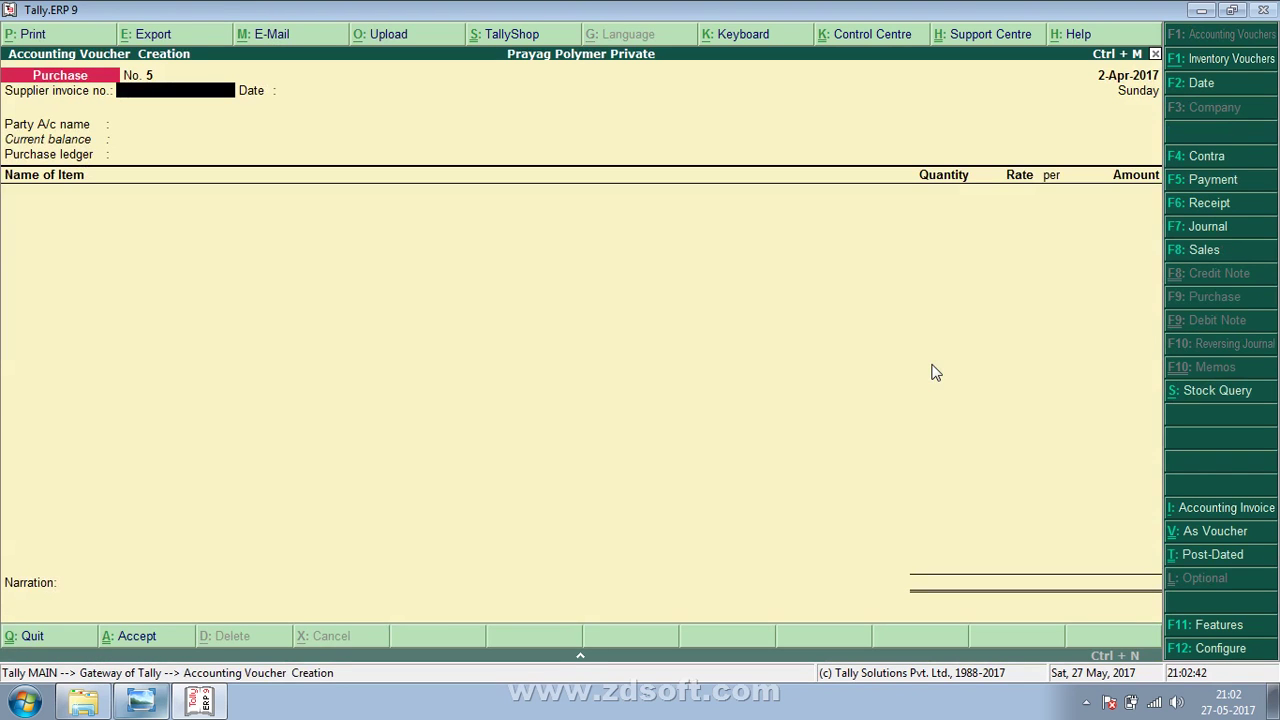
Set the fifth voucher's supplier invoice number to 5, keep its date, and choose E as the party account.
text(5)
key(Return)
key(Return)
key(Down)
key(Down)
key(Down)
key(Down)
key(Down)
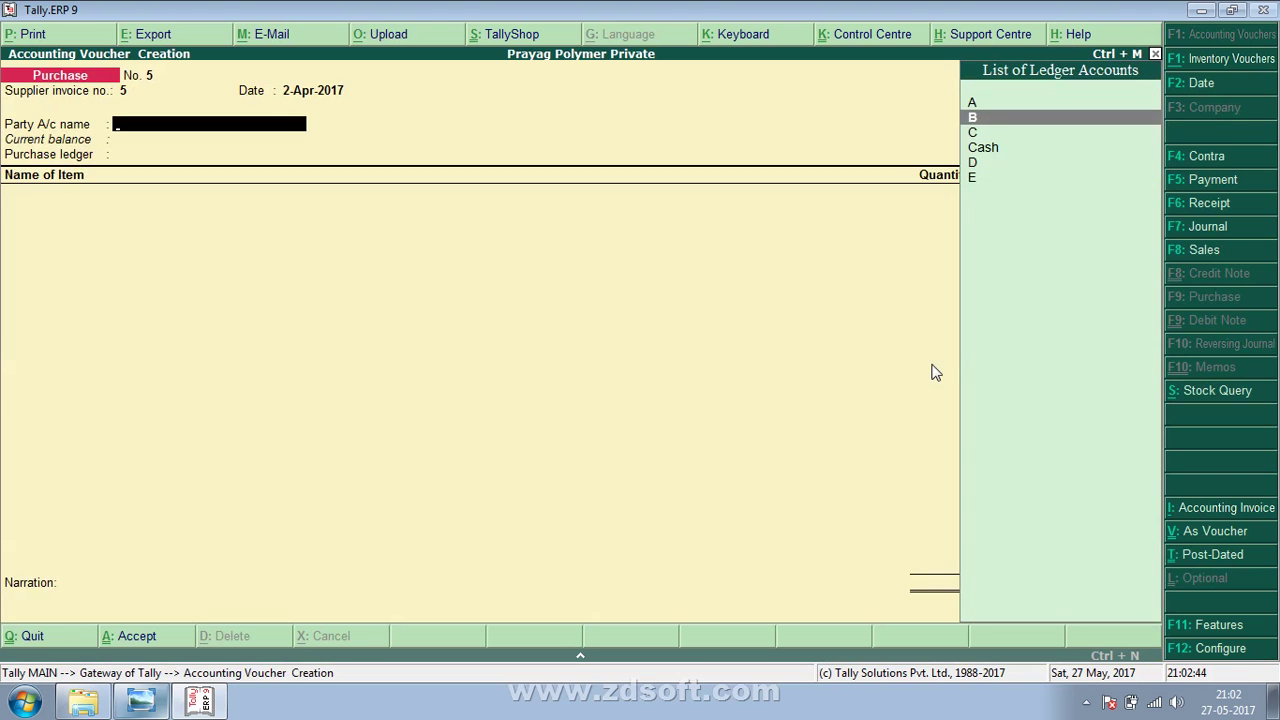
key(Return)
Accept supplier E's details as they are and choose Purchases as the voucher's purchase ledger.
key(Return)
key(Return)
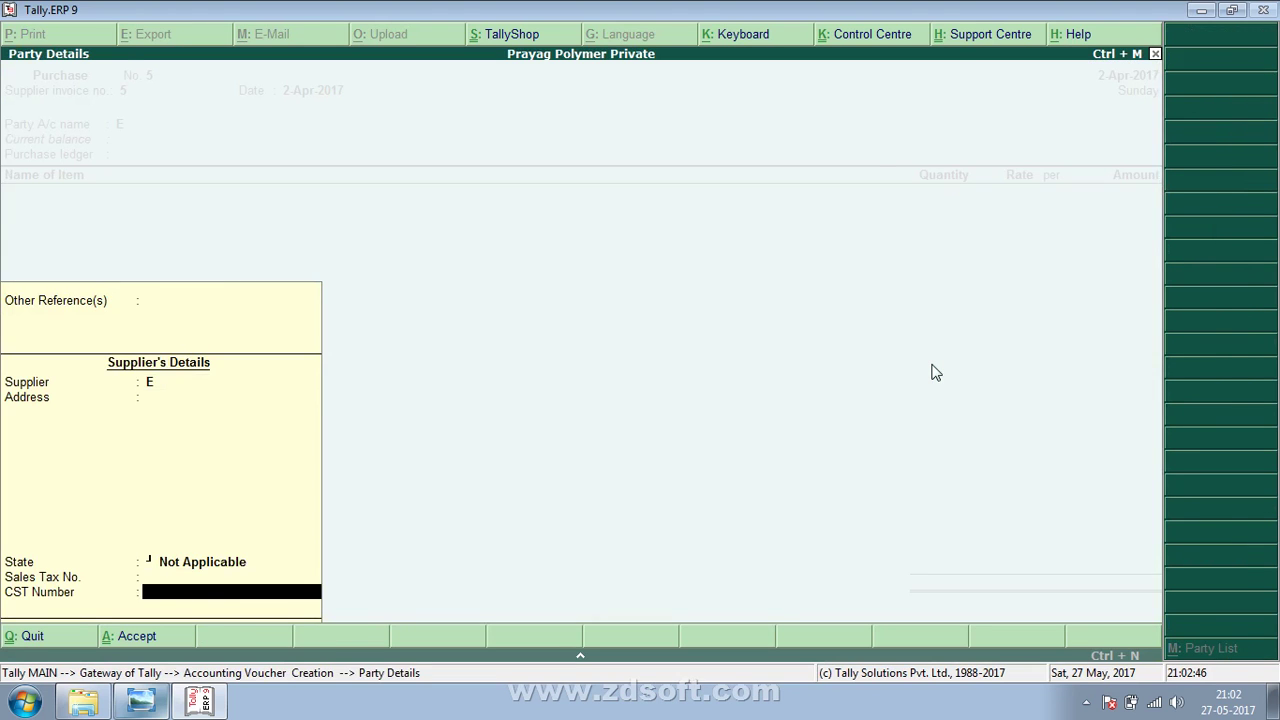
key(Return)
key(Return)
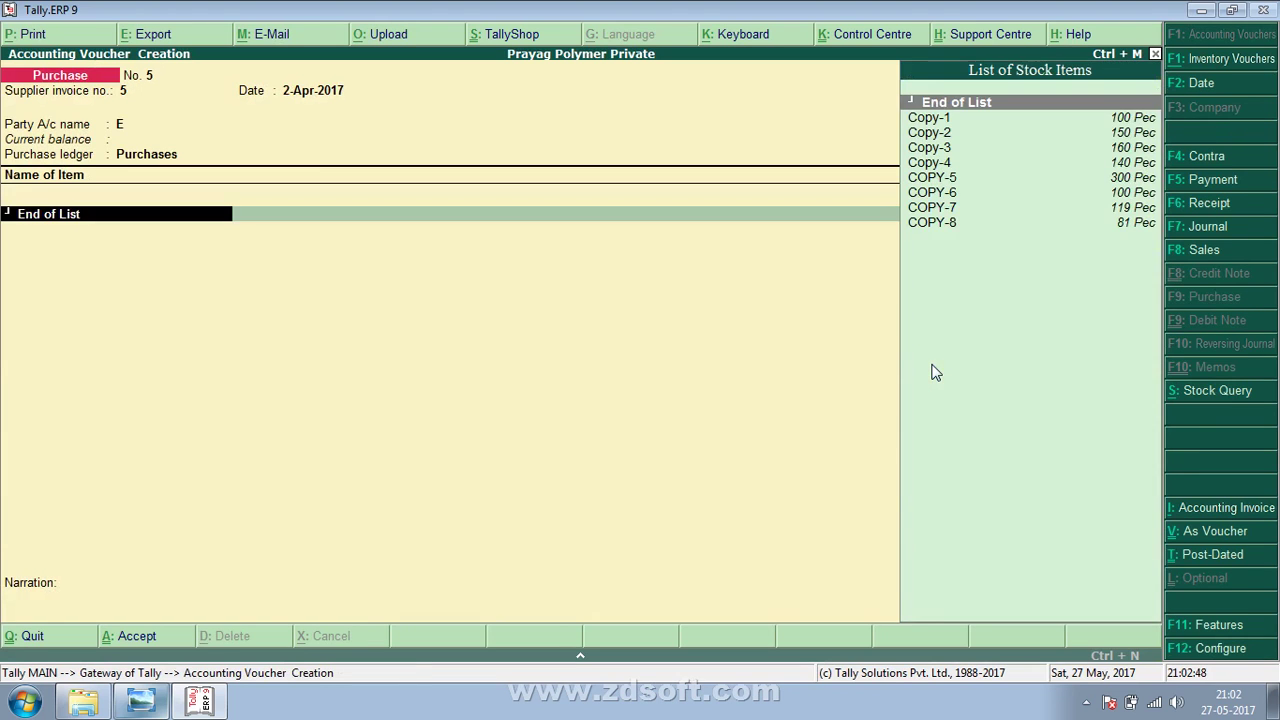
Create the stock item COPY-9 under Primary with unit Pec and no rate of duty.
key(alt+c)
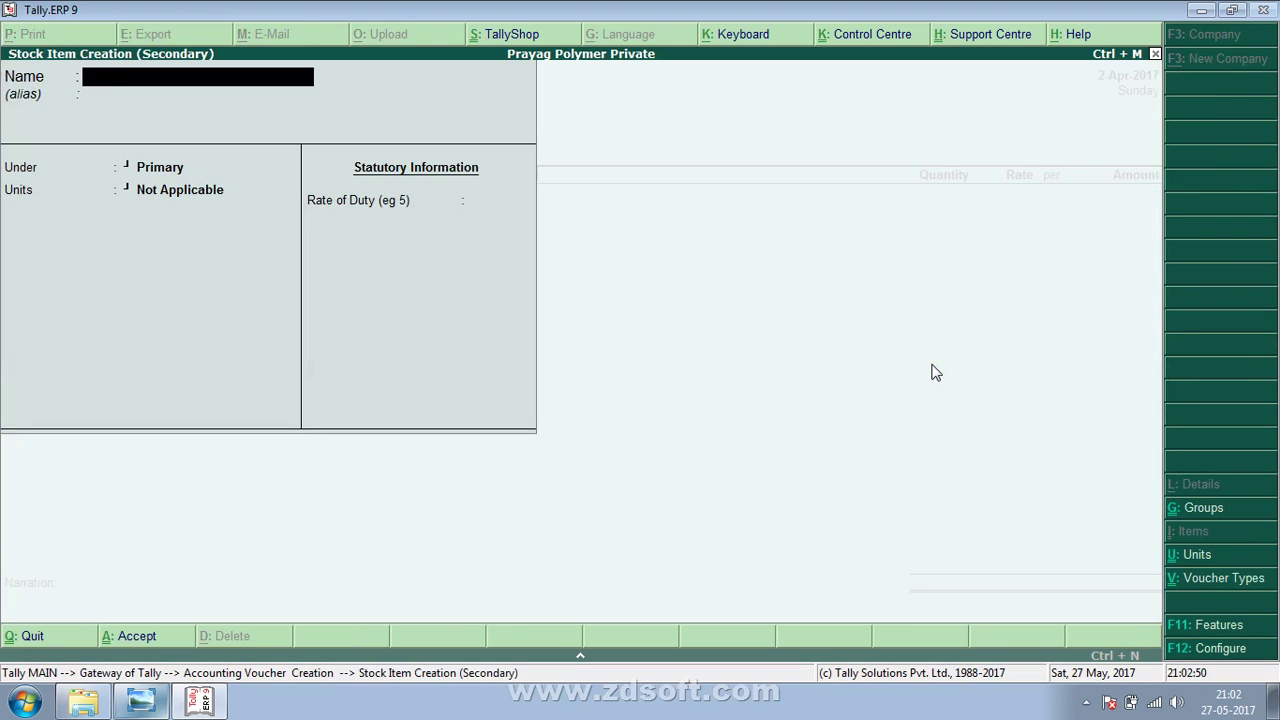
text(COPY-9)
key(Return)
key(Return)
key(Down)
key(Return)
key(Return)
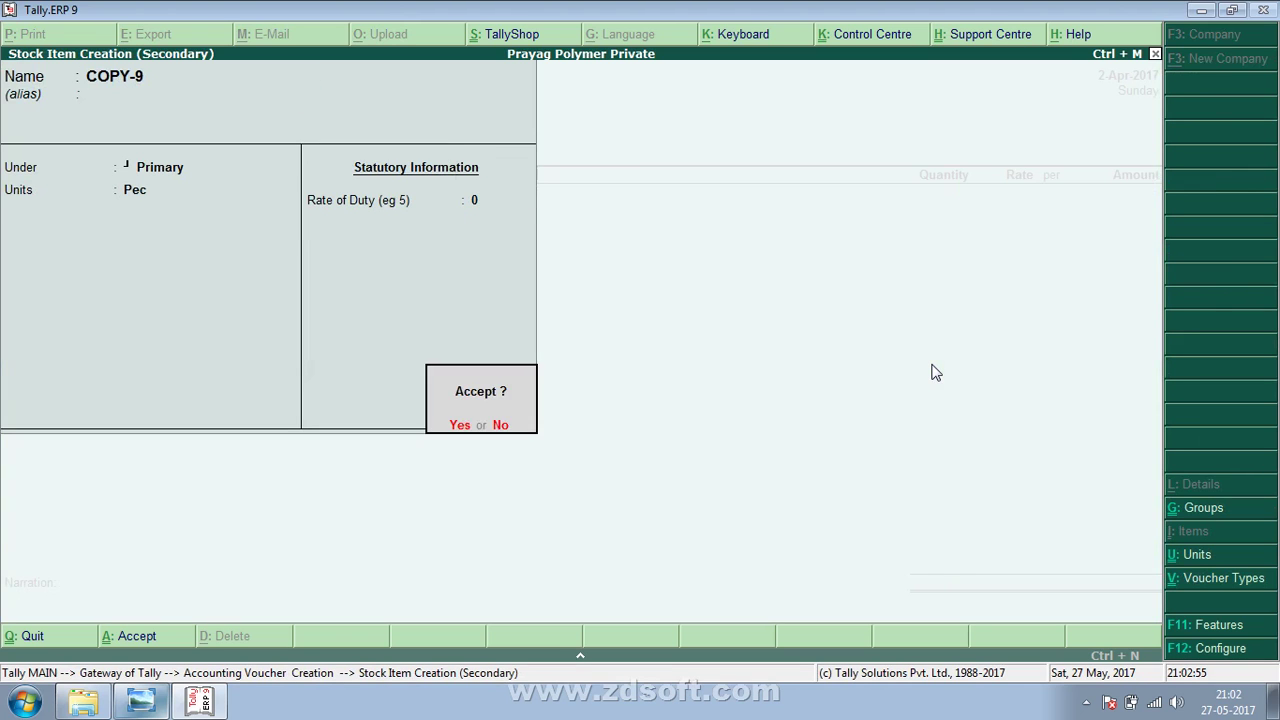
key(Return)
Consult the handwritten list for COPY-9 and enter 40 Pec at rate 40.
key(alt+Tab)
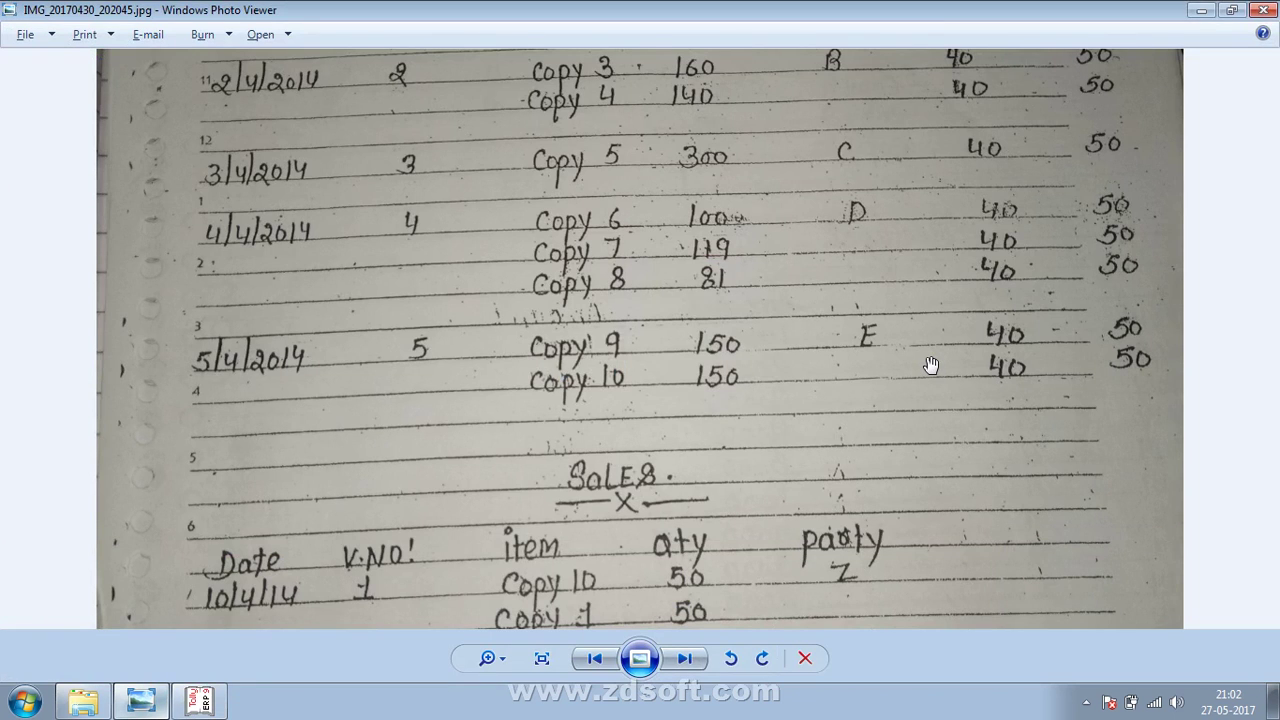
key(alt+Tab)
text(40)
key(Return)
text(40)
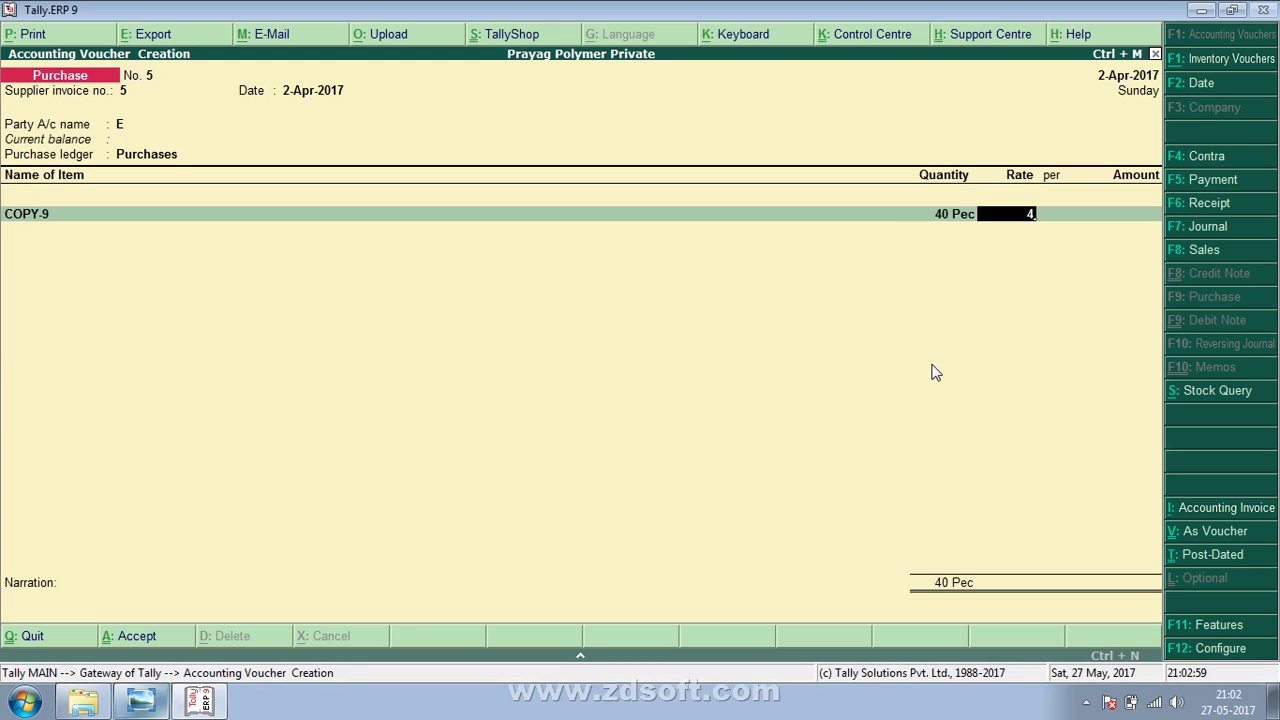
key(Return)
Recheck the handwritten list, set COPY-9's quantity to 150 Pec, and keep its rate and unit.
key(alt+Tab)
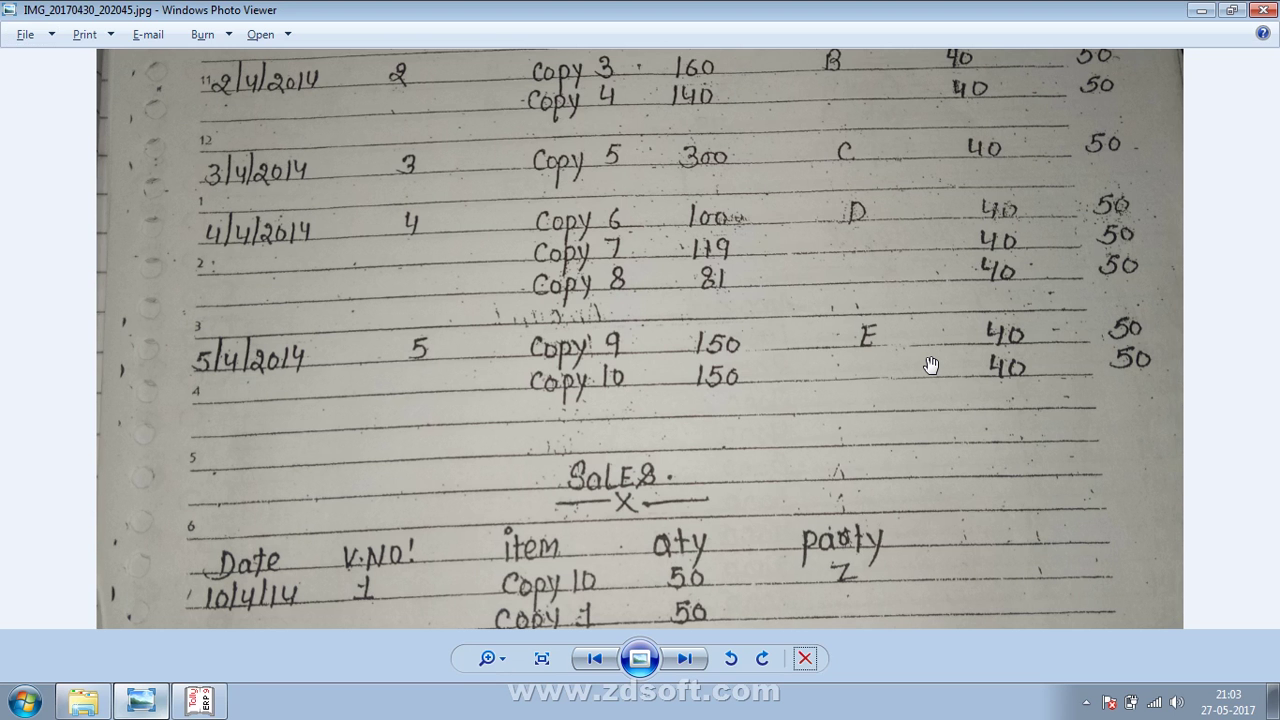
key(alt+Tab)
key(BackSpace)
key(BackSpace)
text(150)
key(Return)
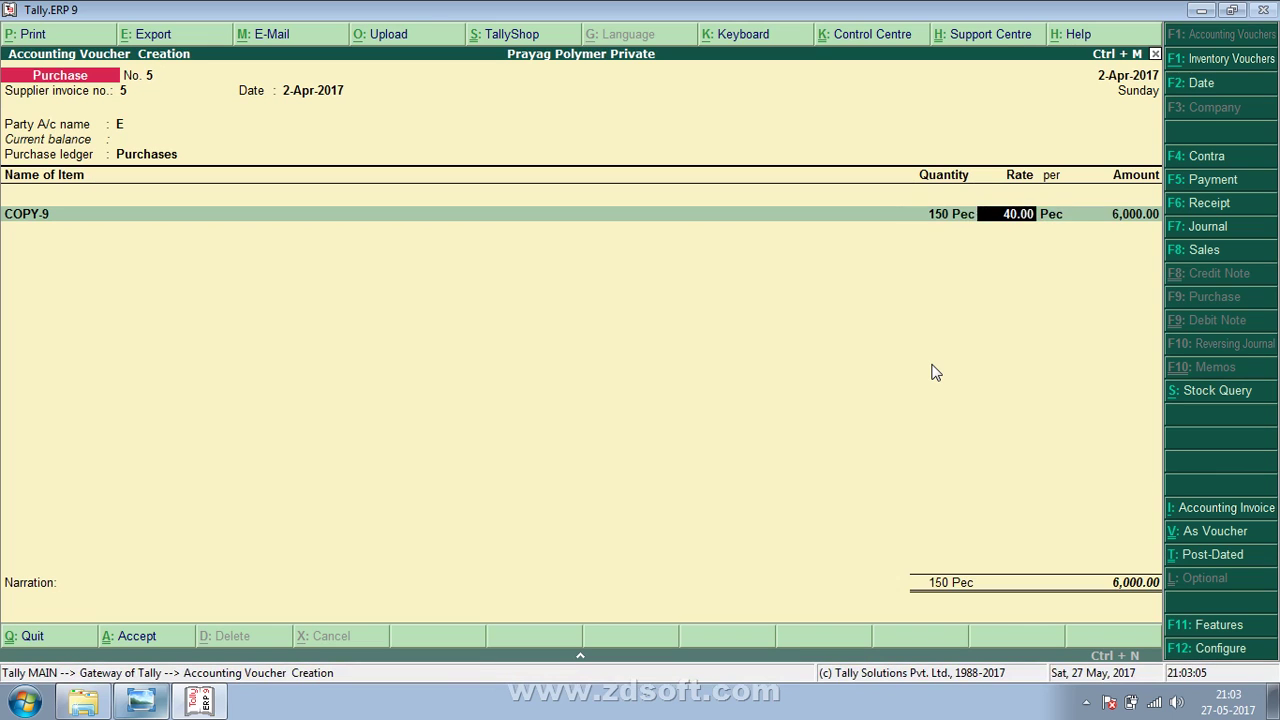
key(Return)
key(Return)
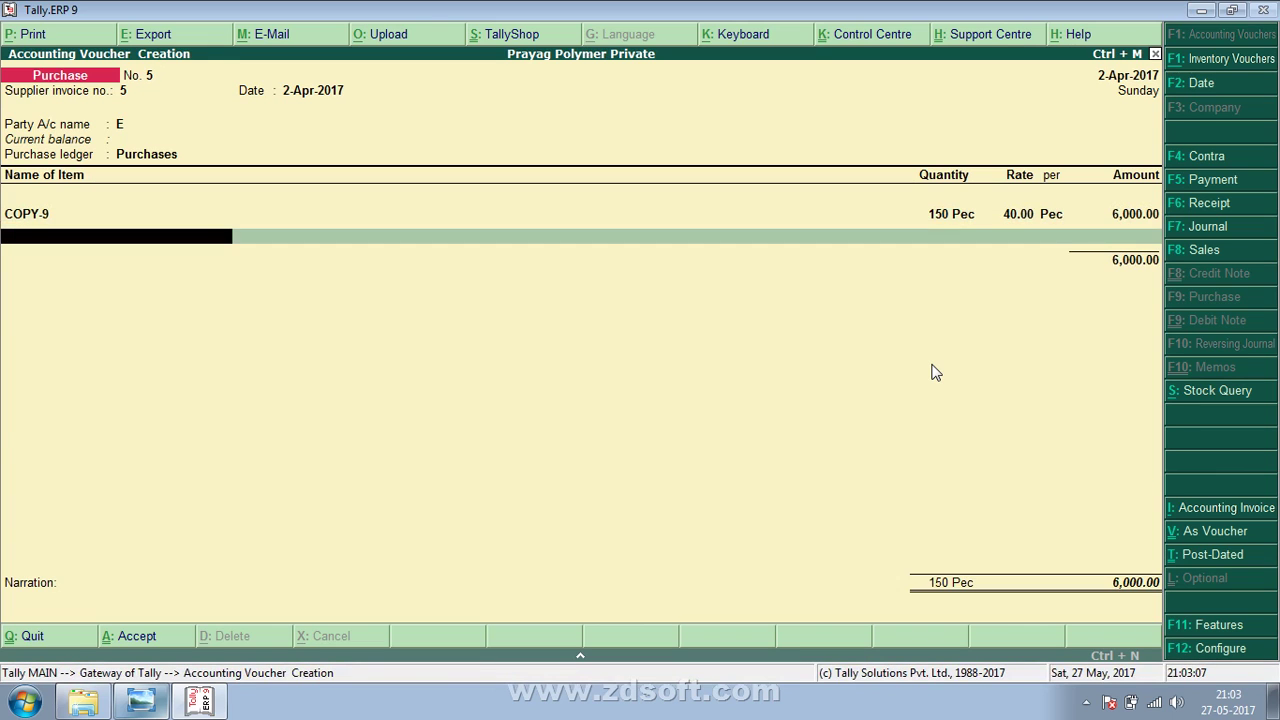
Create the stock item COPY-10 under Primary with unit Pec and no rate of duty.
key(alt+c)
text(COPU)
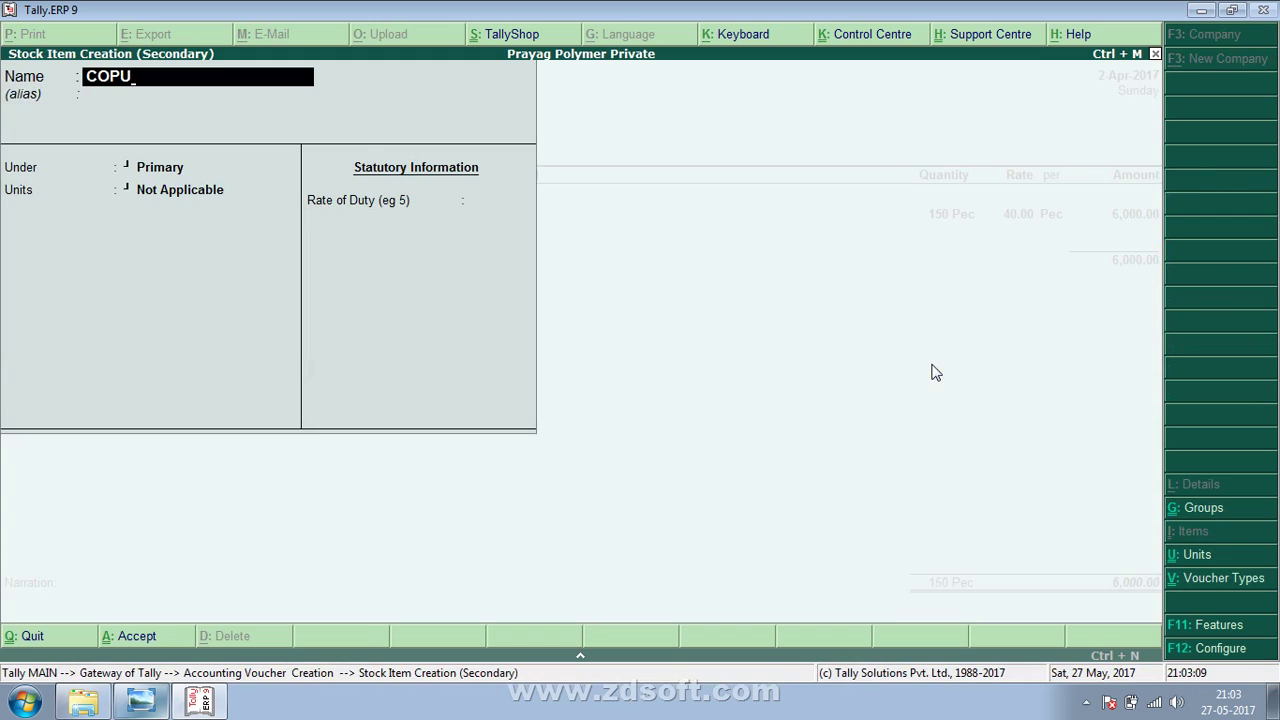
key(BackSpace)
text(Y-10)
key(Return)
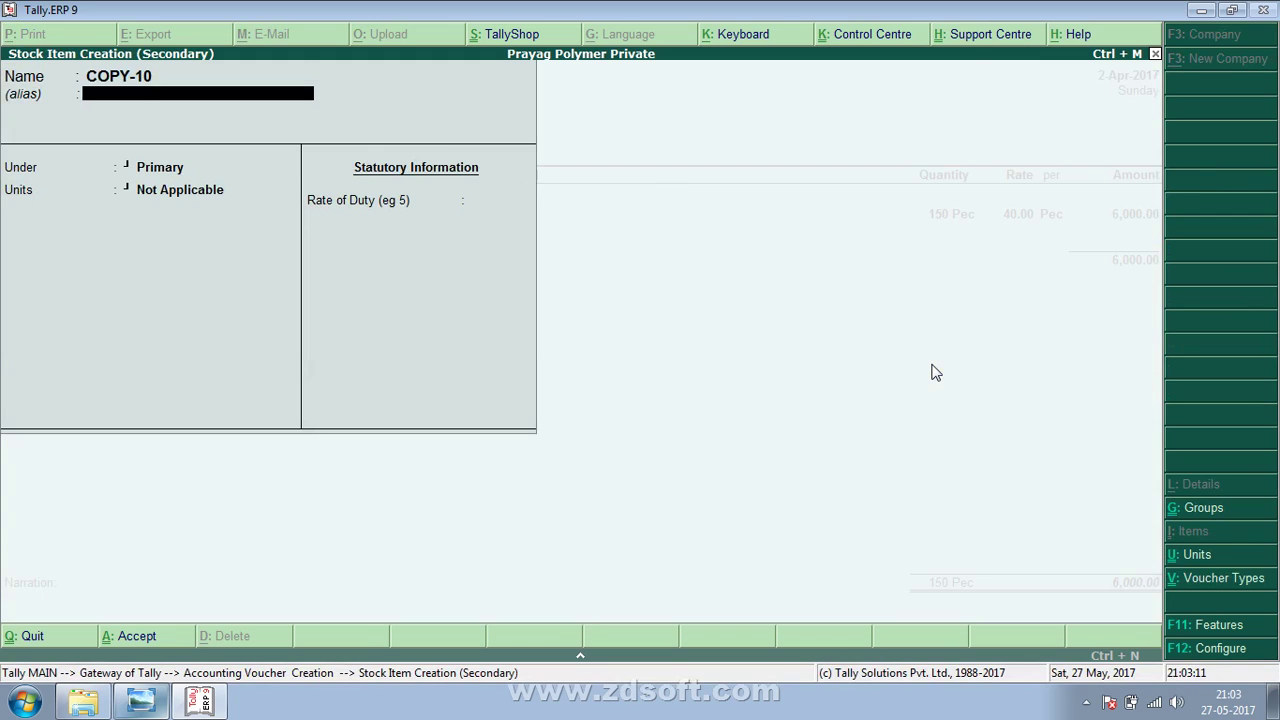
key(Return)
key(Down)
key(Return)
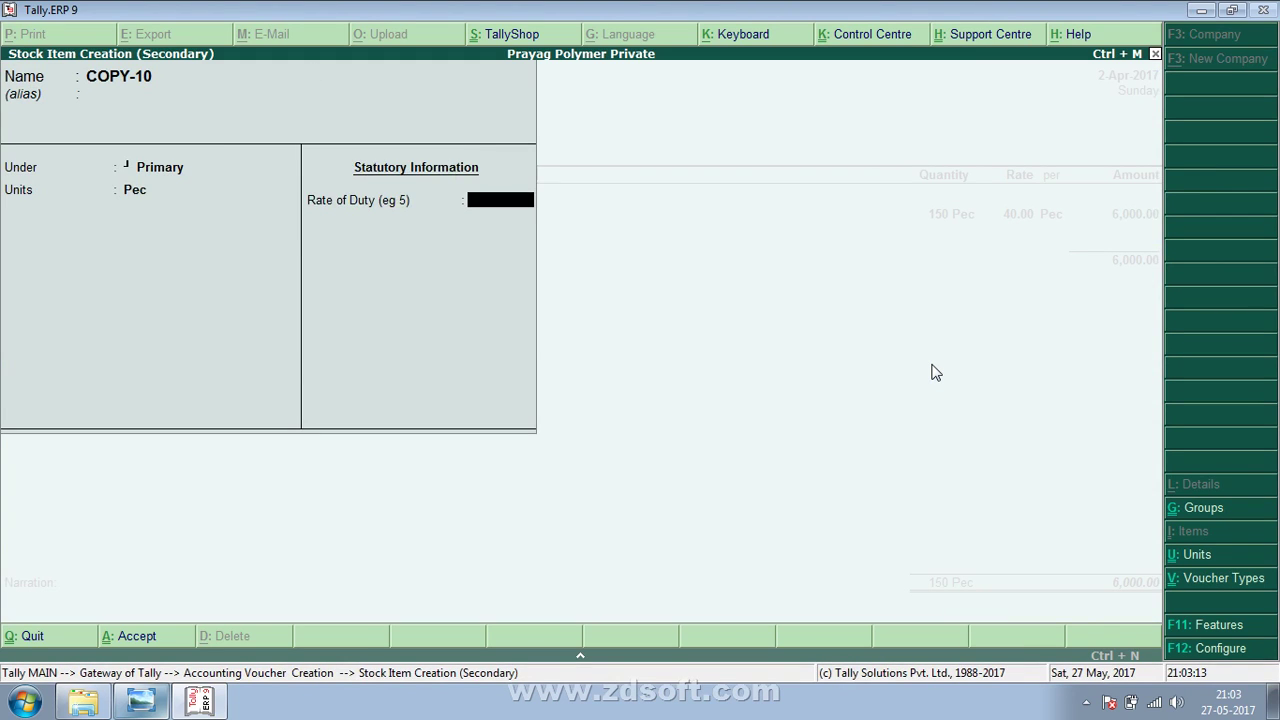
key(Return)
key(Return)
Enter 150 Pec of COPY-10 at rate 40 per Pec.
text(1)
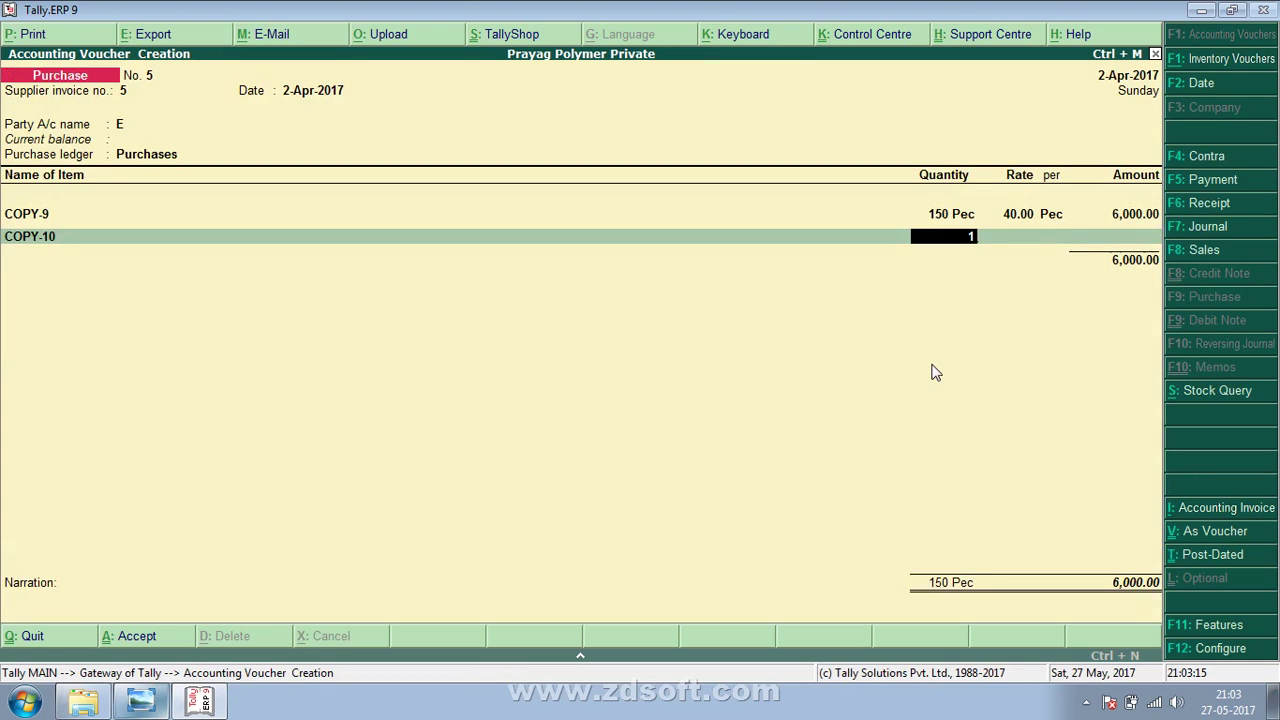
text(50)
key(Return)
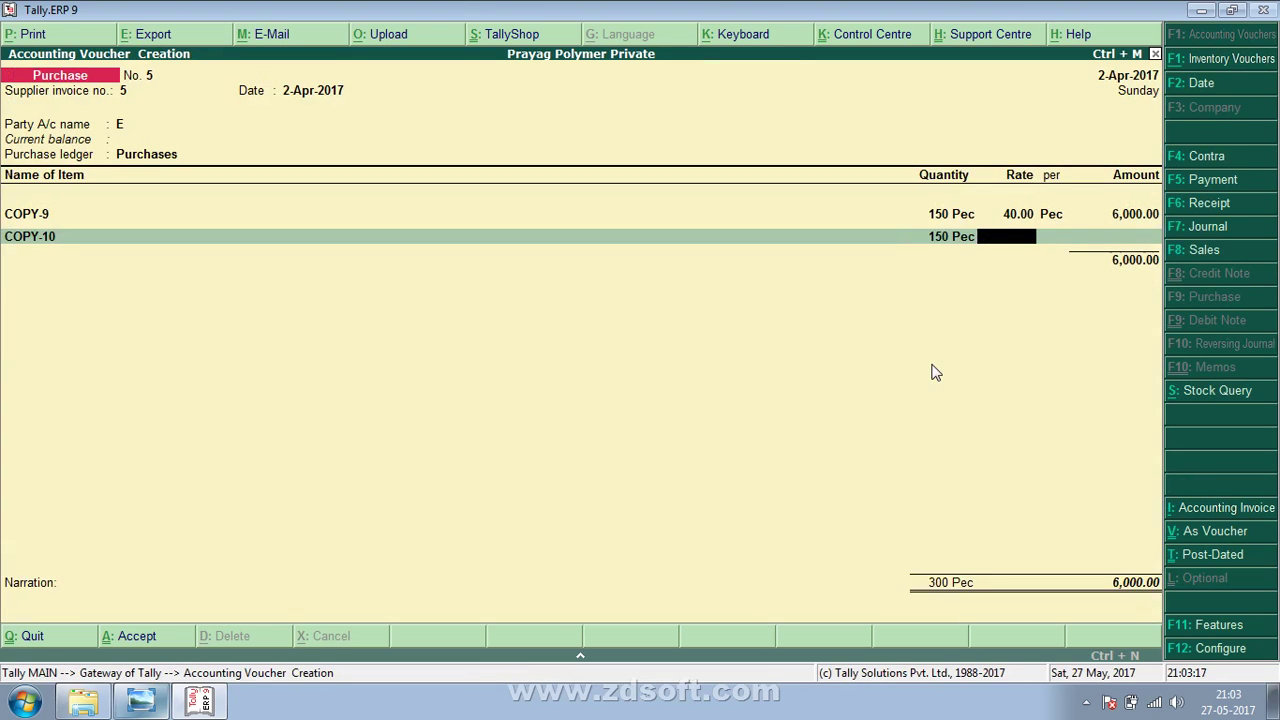
text(40)
key(Return)
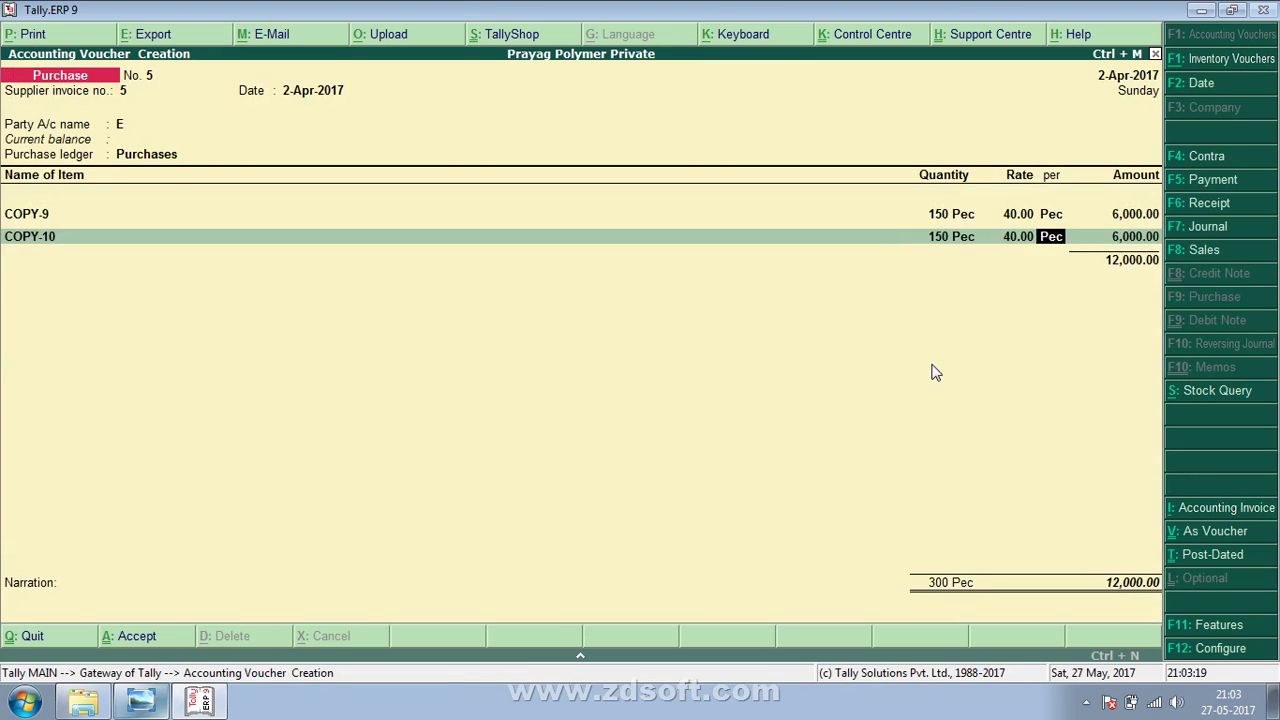
key(Return)
End the item and ledger lists and save the fifth purchase voucher without narration.
key(Return)
key(Return)
key(Return)
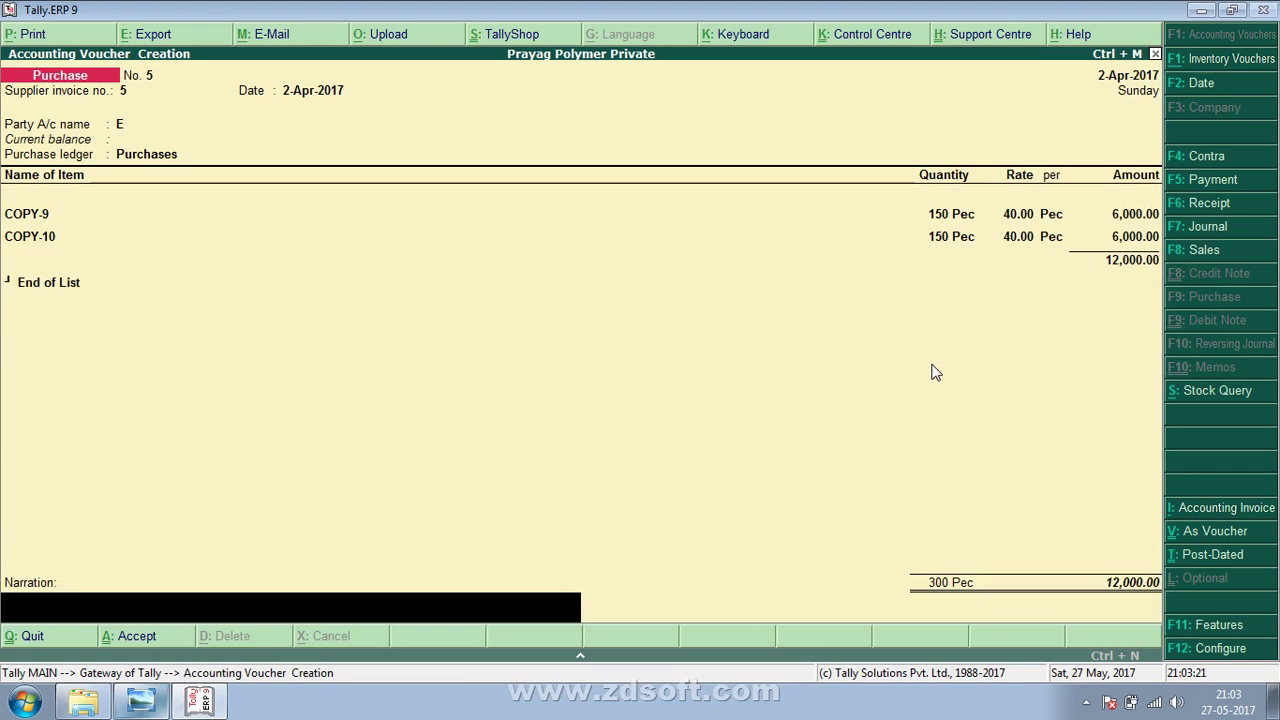
key(Return)
key(Return)
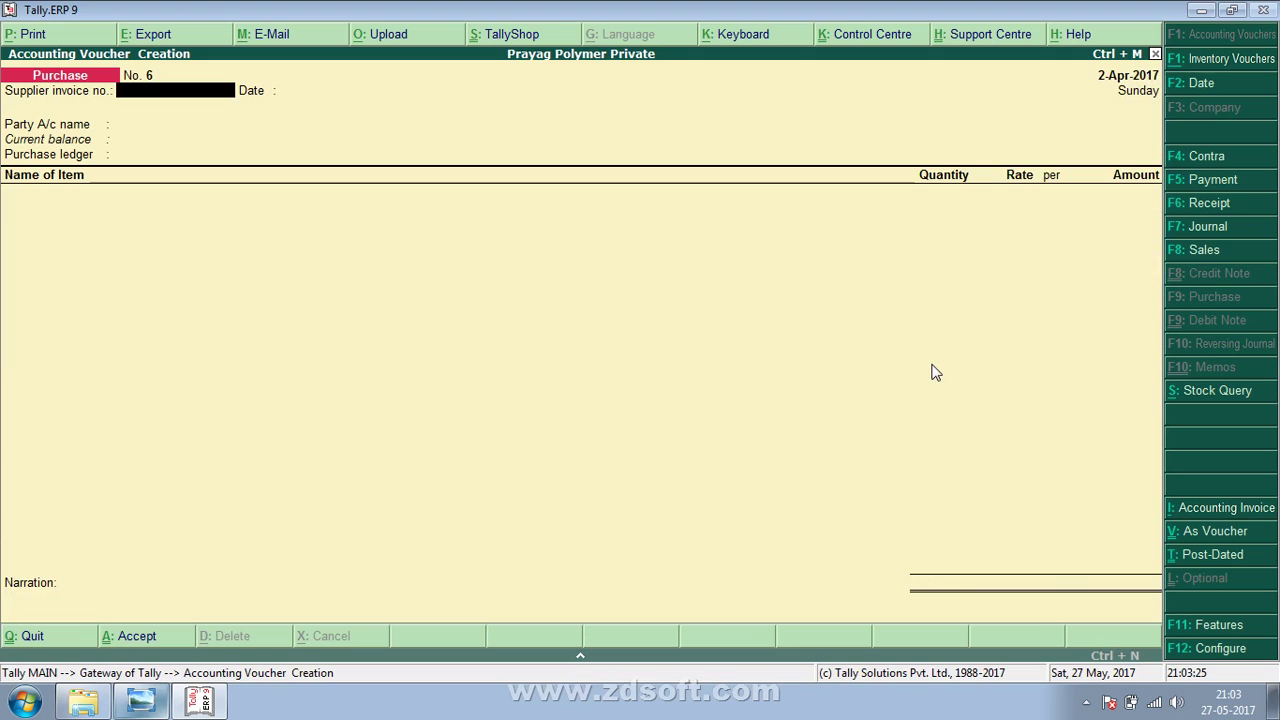
Leave purchase voucher entry and bring up the list of ledgers from the Account Books display.
key(Escape)
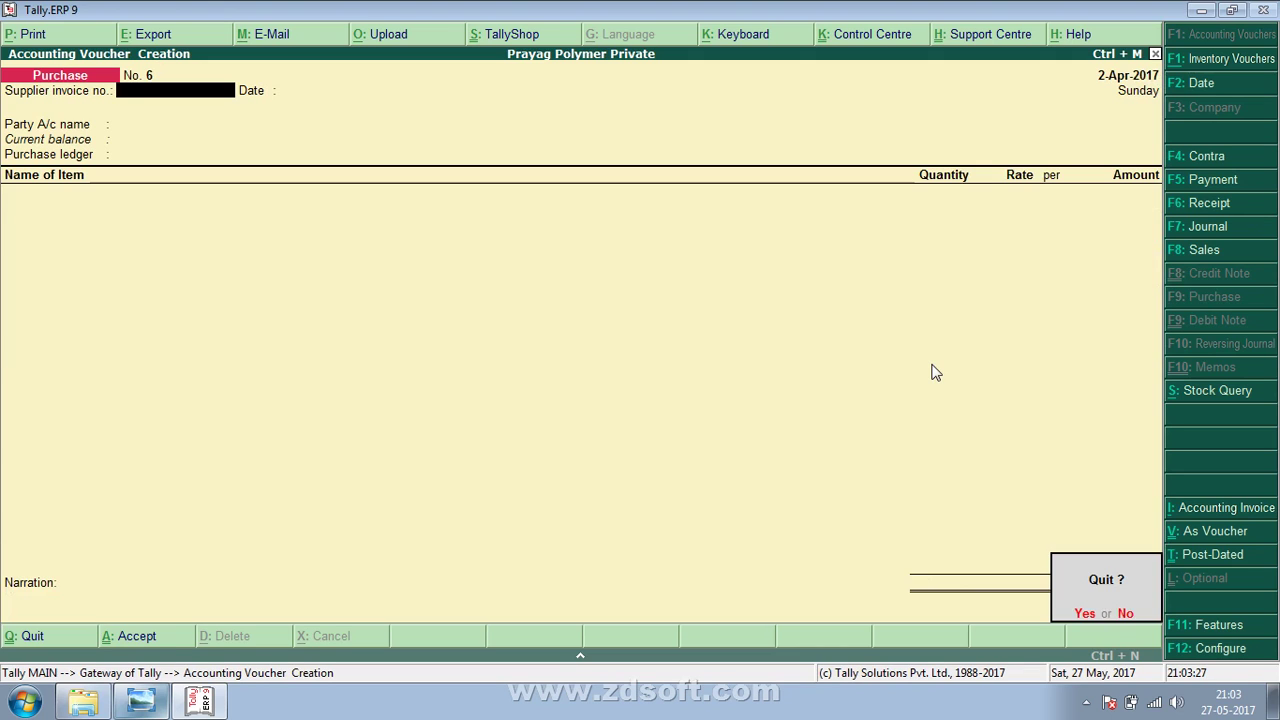
key(Return)
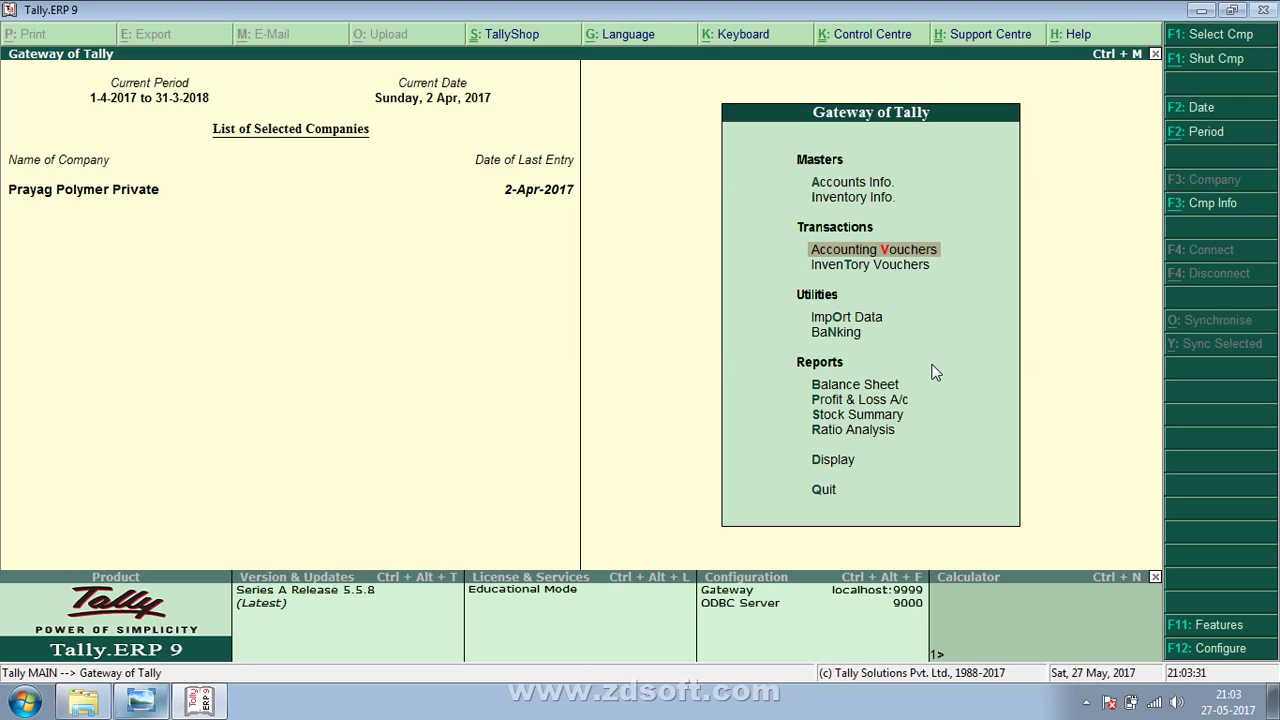
key(Down)
key(Down)
key(Down)
key(Down)
key(Down)
key(Down)
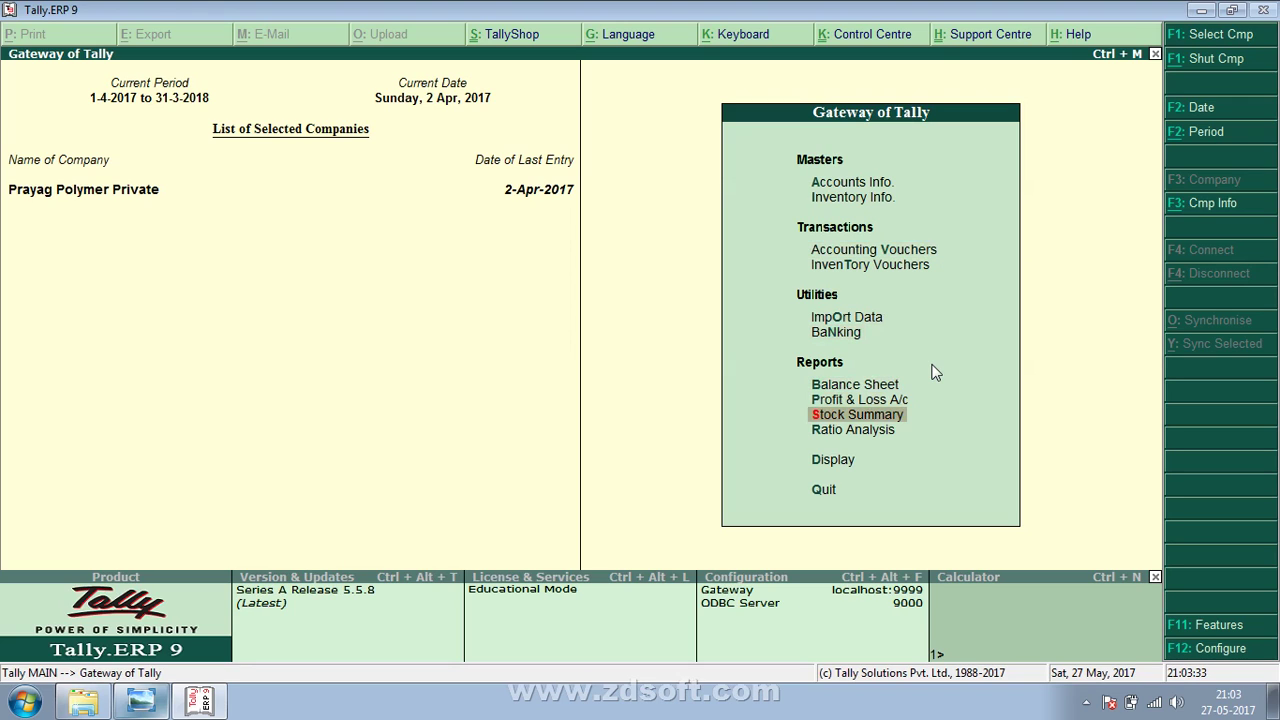
key(Down)
key(Down)
key(Return)
key(Down)
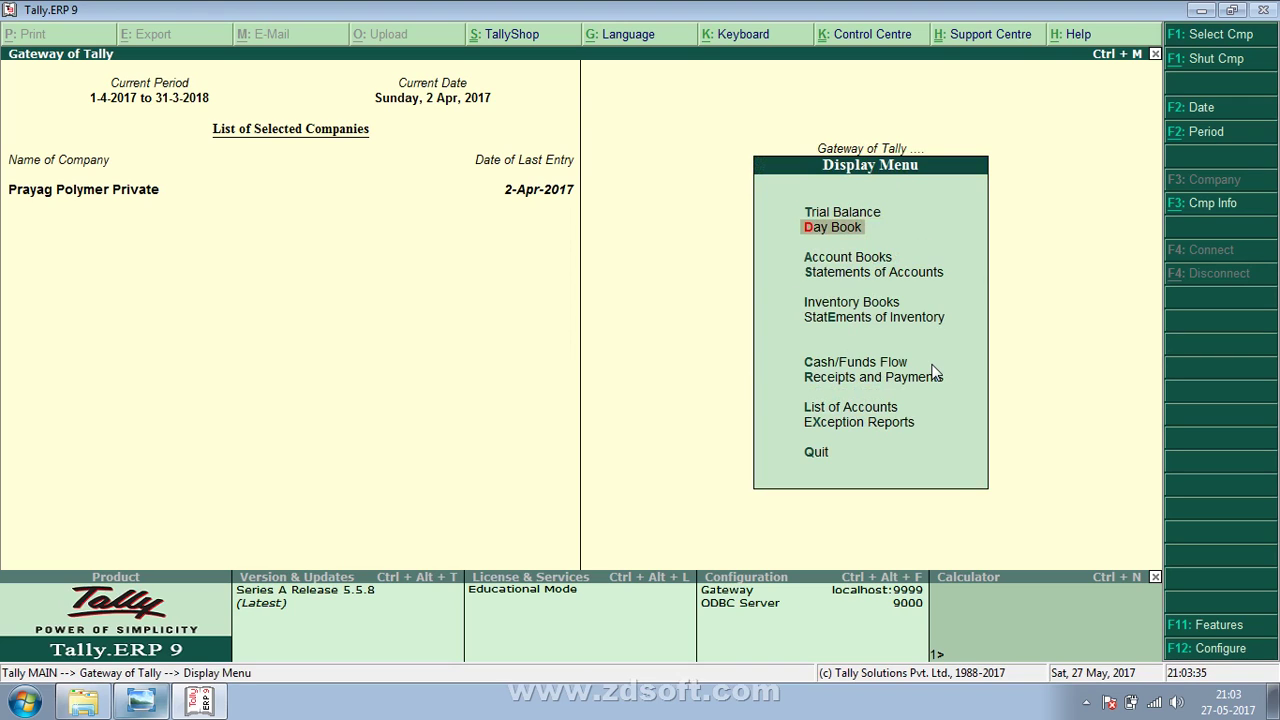
key(Down)
key(Return)
key(Down)
key(Return)
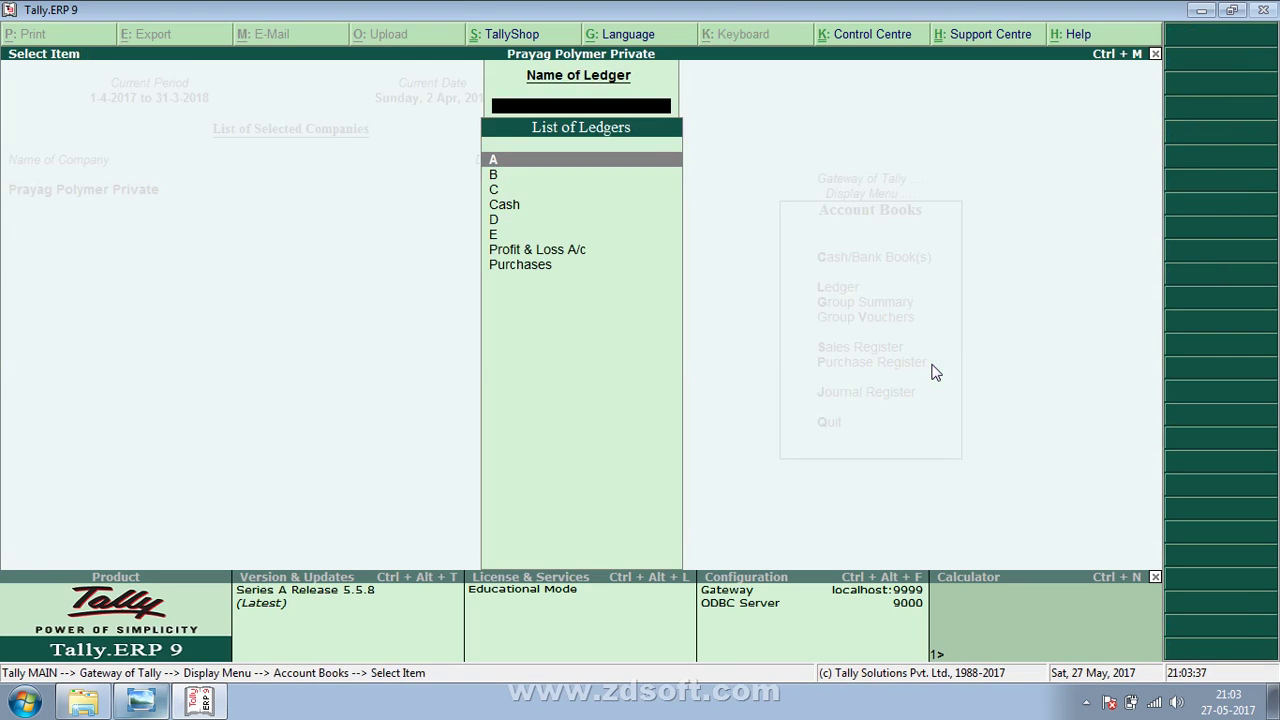
Display the vouchers posted to the Purchases ledger.
text(PURC)
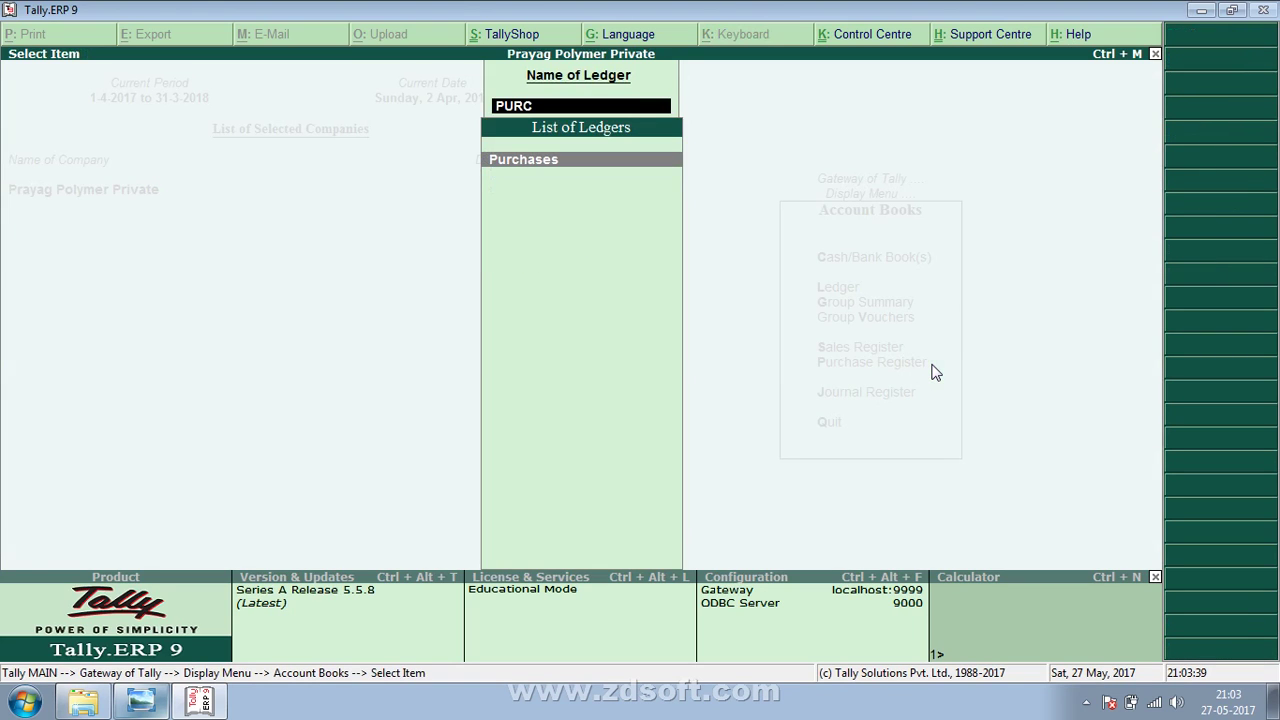
text(HASES)
key(Return)
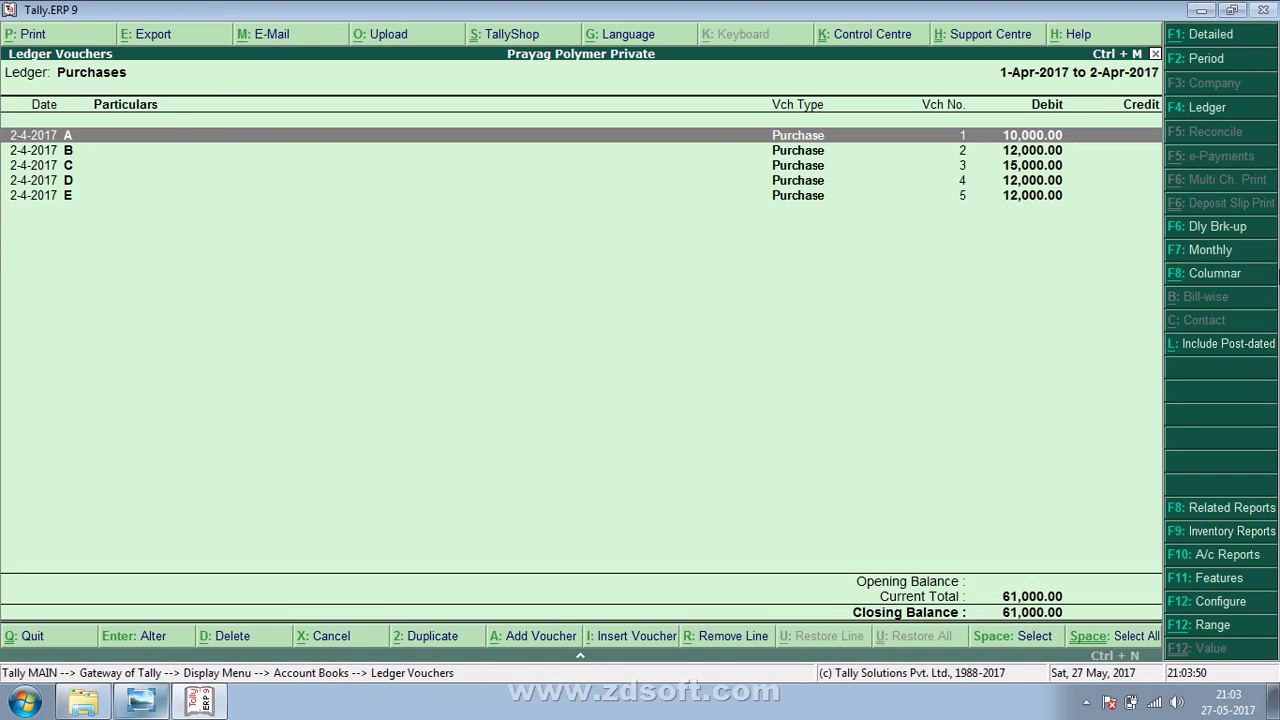
Switch the Purchases ledger report to columnar form, accepting the preset options with voucher type, voucher number, quantity, rate and item value.
click(1231, 277)
key(Return)
key(Return)
key(Return)
key(Return)
key(Return)
key(Return)
key(Return)
key(Return)
key(Return)
key(Return)
key(Return)
key(Return)
key(Return)
key(Return)
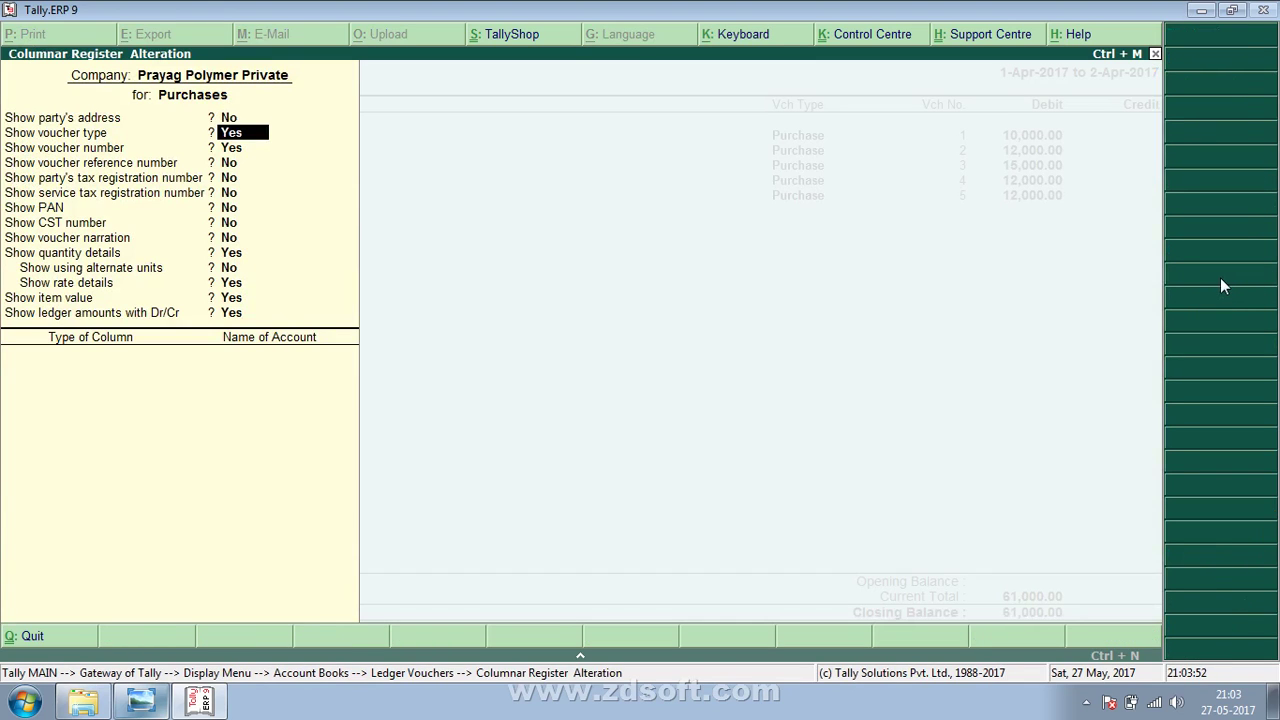
key(Return)
key(Return)
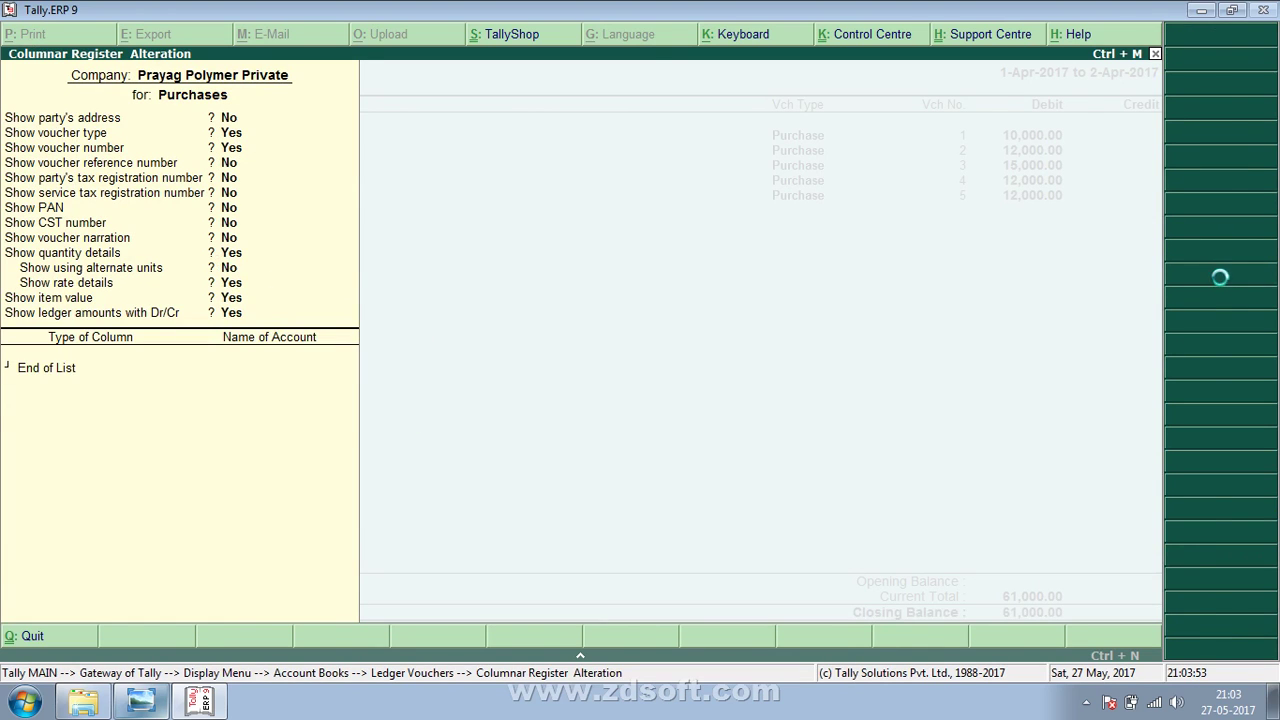
key(Escape)
key(Escape)
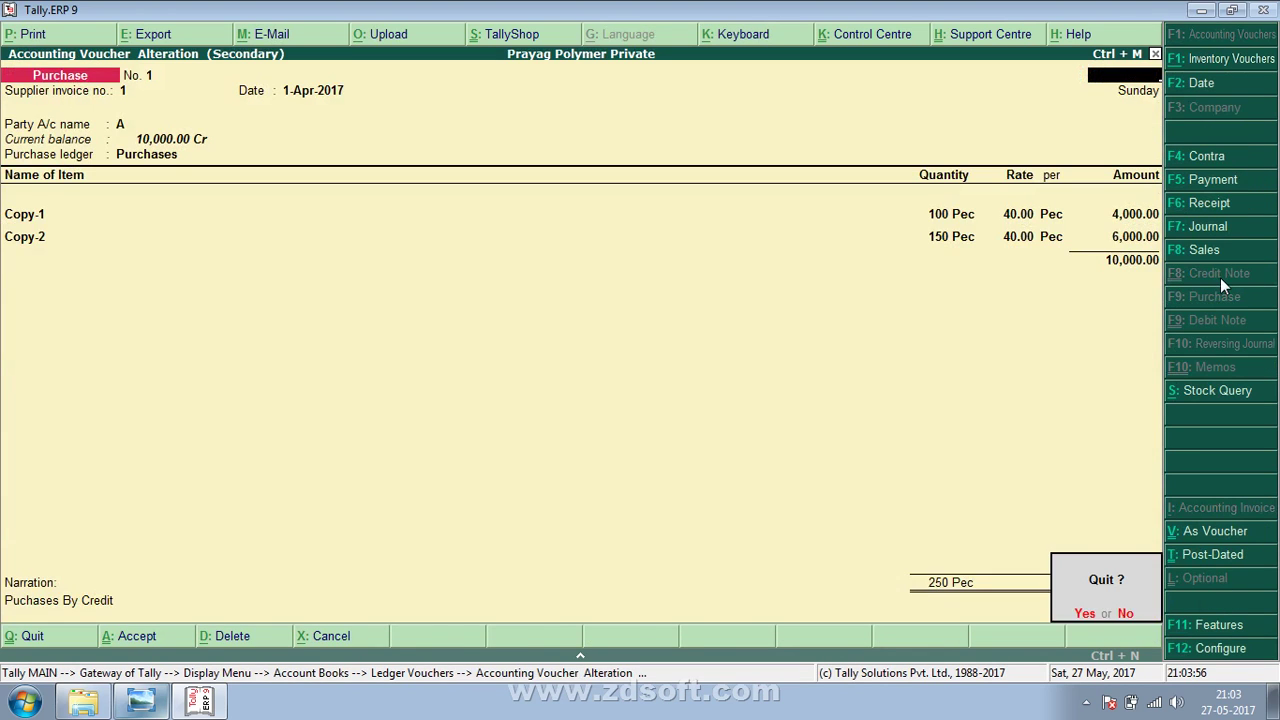
key(Return)
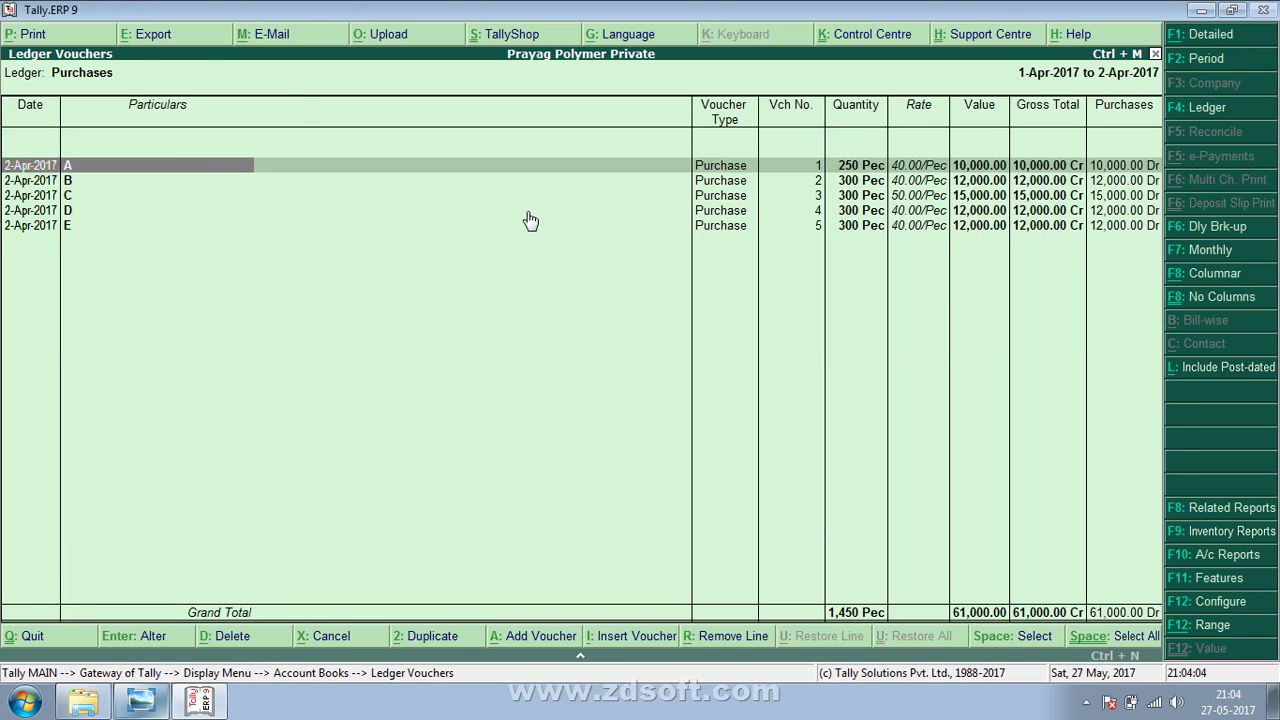
Open party A's purchase voucher from the columnar report to view its items, and close it without changes.
key(Return)
key(Escape)
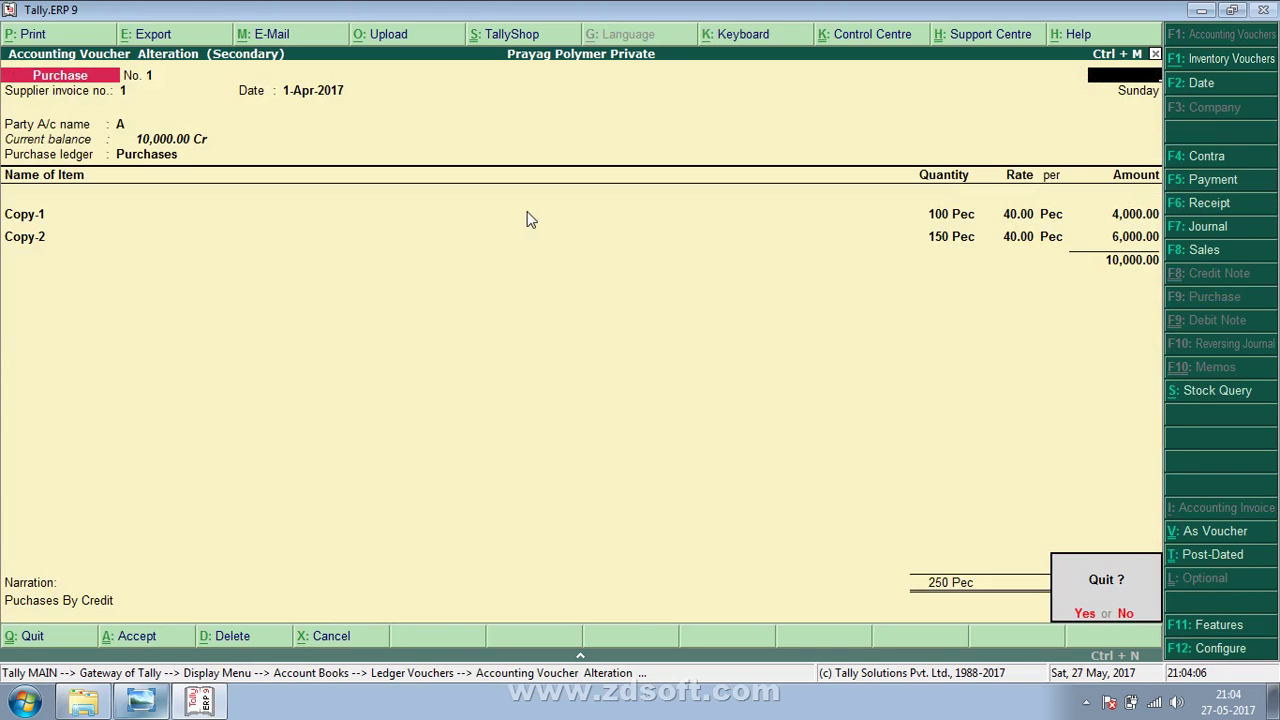
key(y)
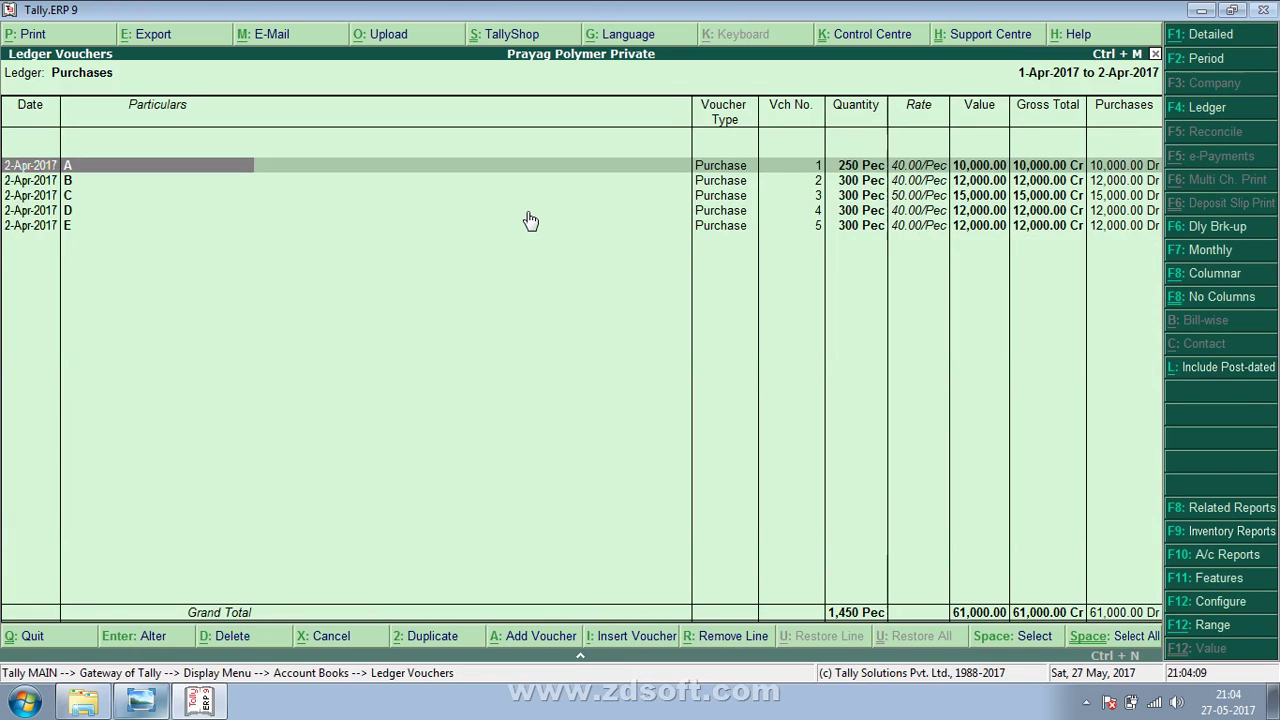
Reopen party A's purchase voucher, bring up its printing settings, and cancel the printing.
key(Return)
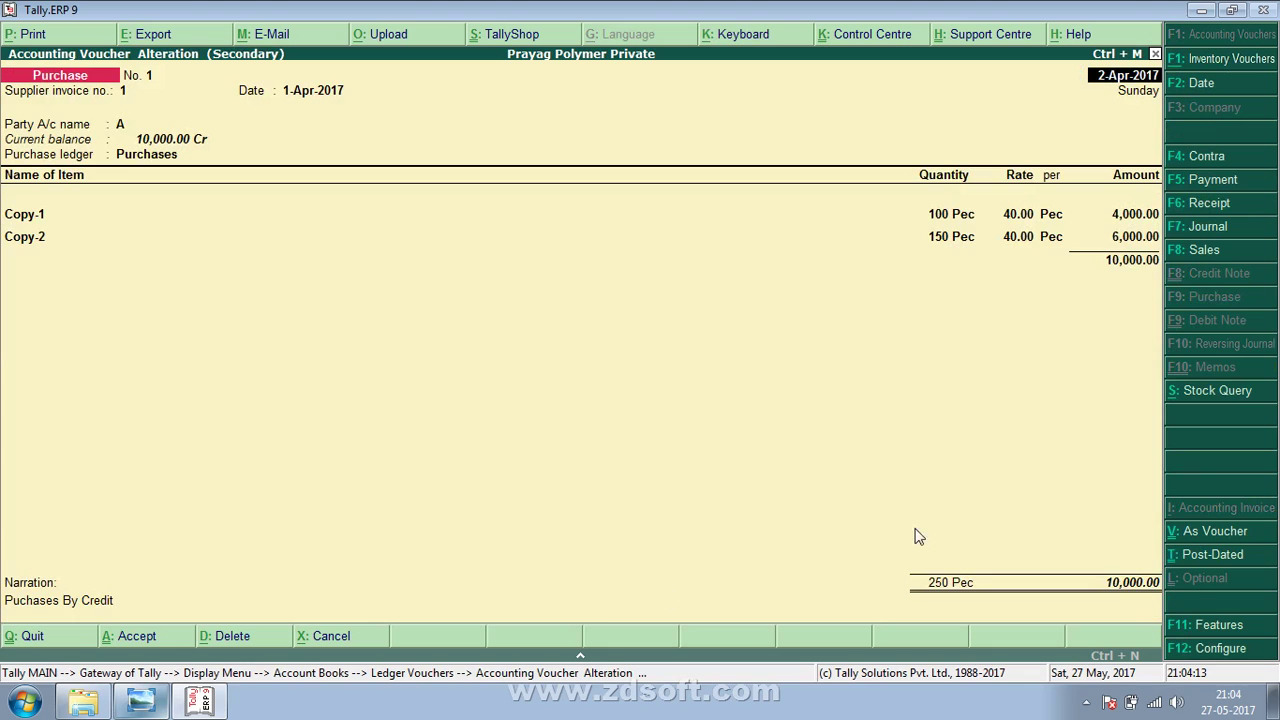
key(alt+p)
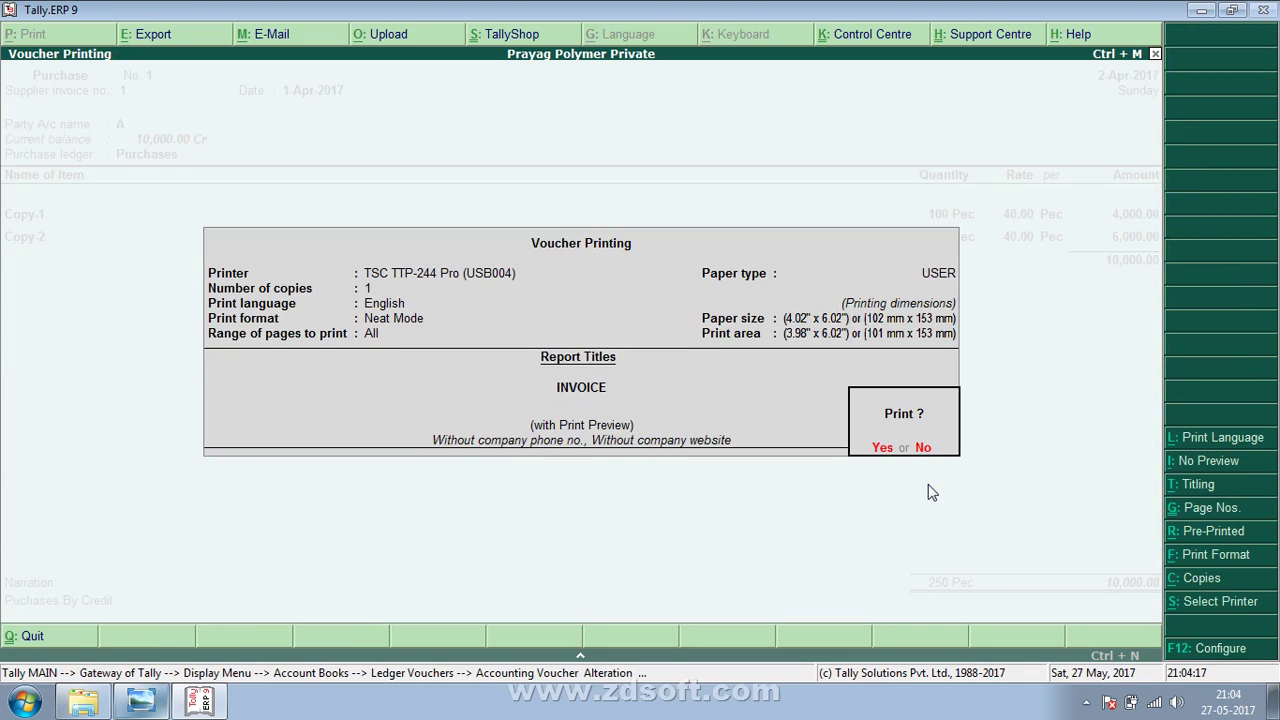
key(Escape)
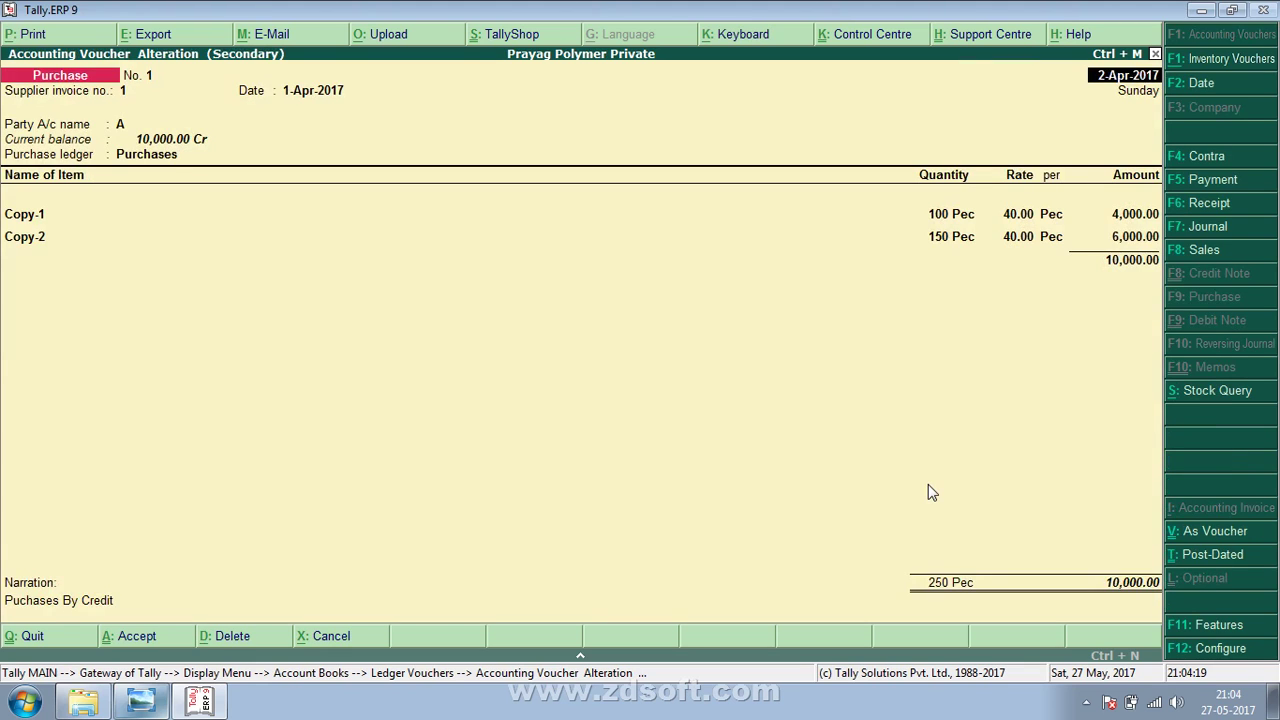
Close the voucher and the ledger report, and return to Accounting Vouchers at the Gateway of Tally.
key(Escape)
key(y)
key(Escape)
key(Escape)
key(Escape)
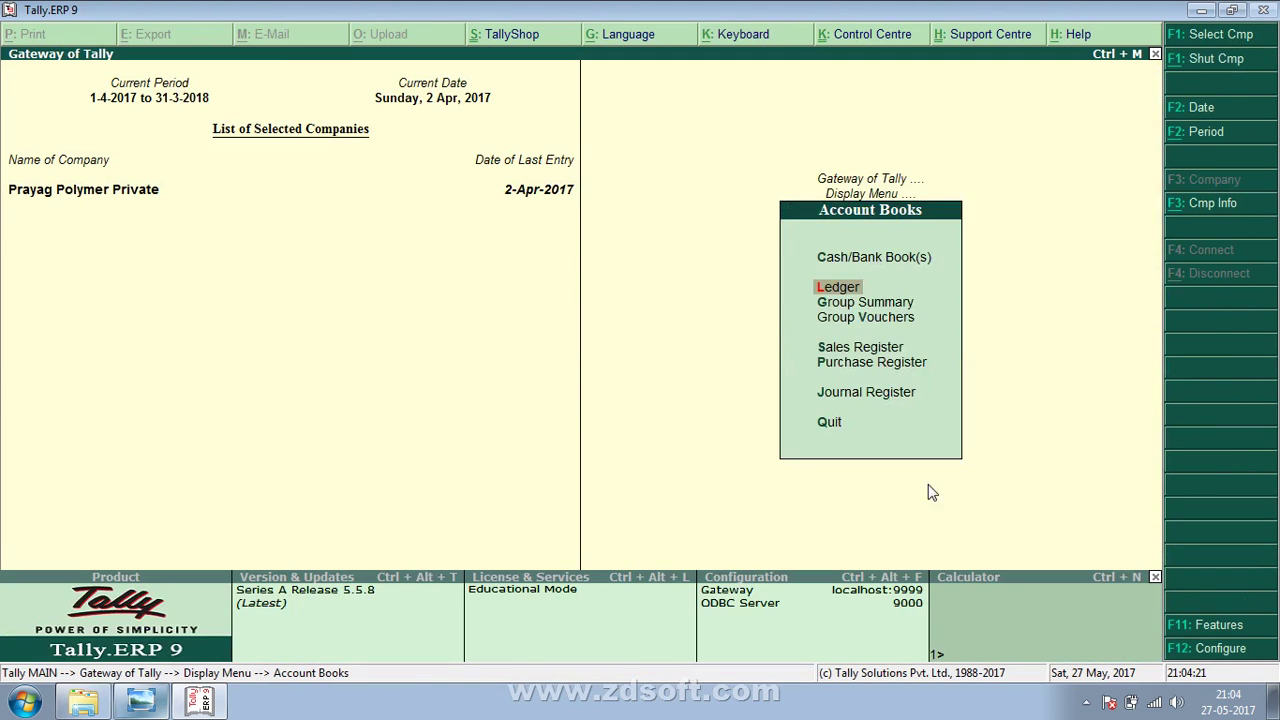
key(Up)
key(Up)
key(Up)
key(Up)
key(Up)
key(Up)
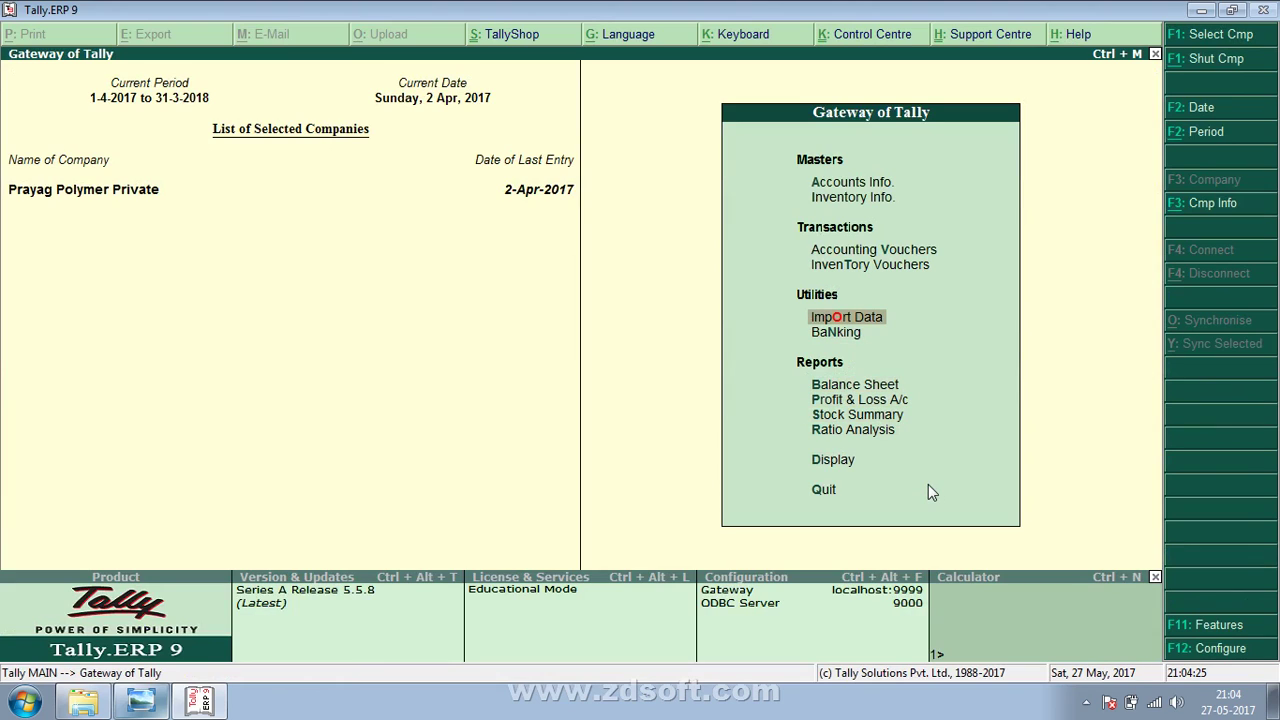
key(Up)
key(Up)
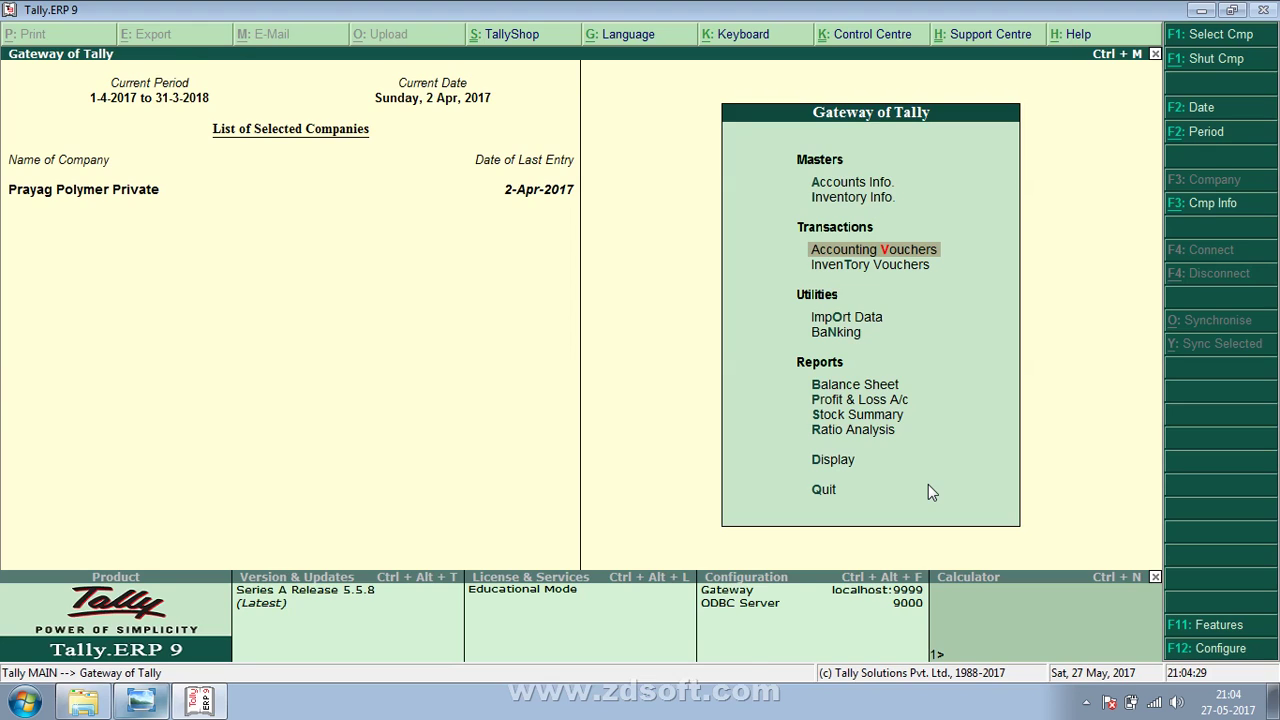
key(ctrl+m)
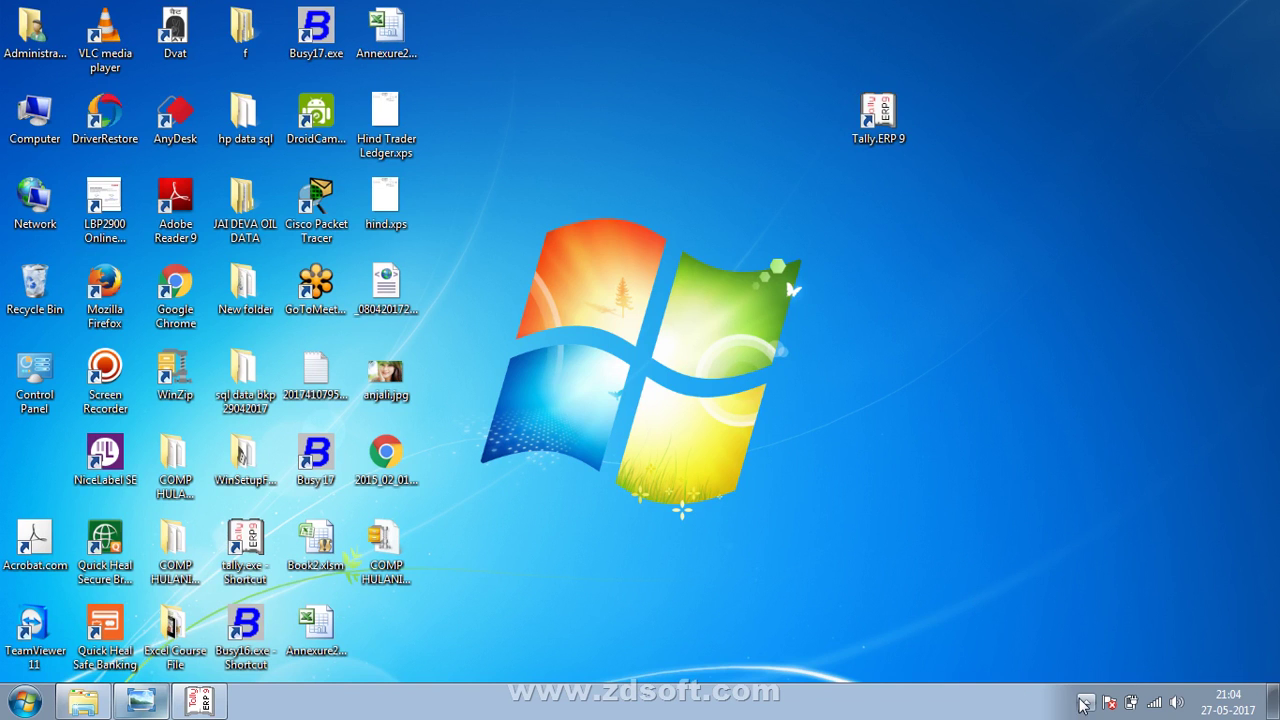
click(1086, 702)
click(1085, 619)
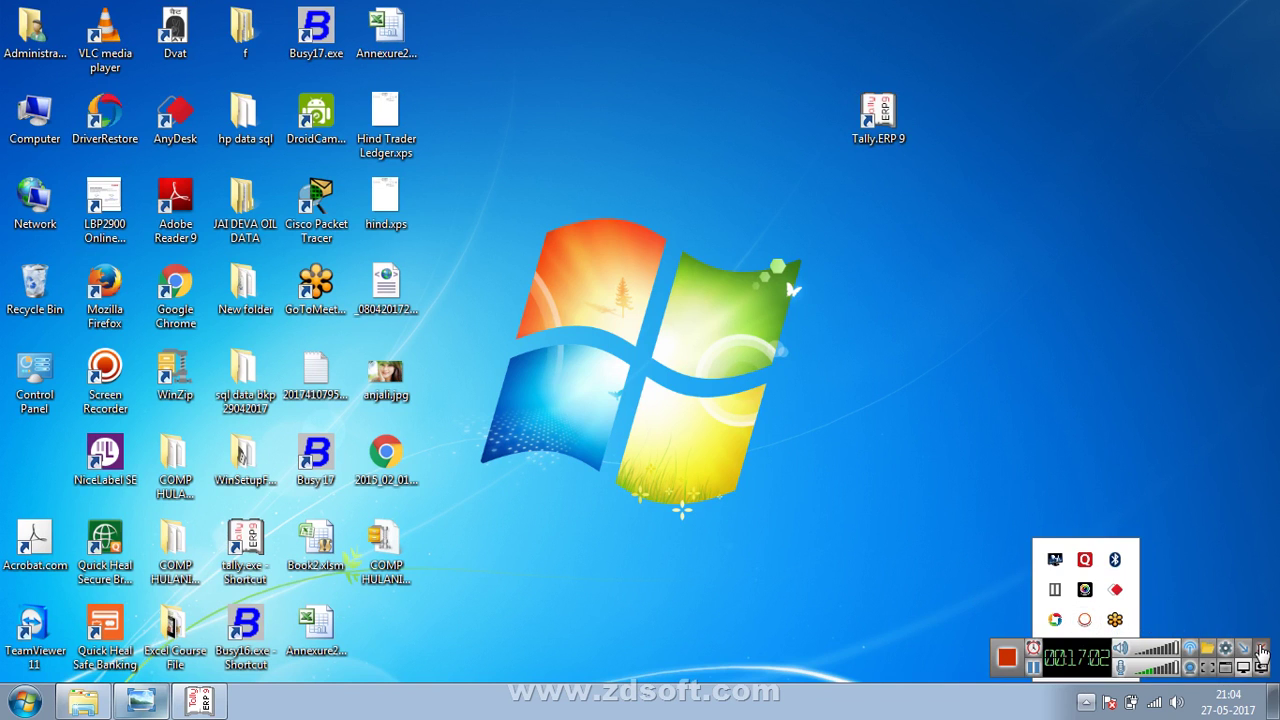
click(1261, 650)
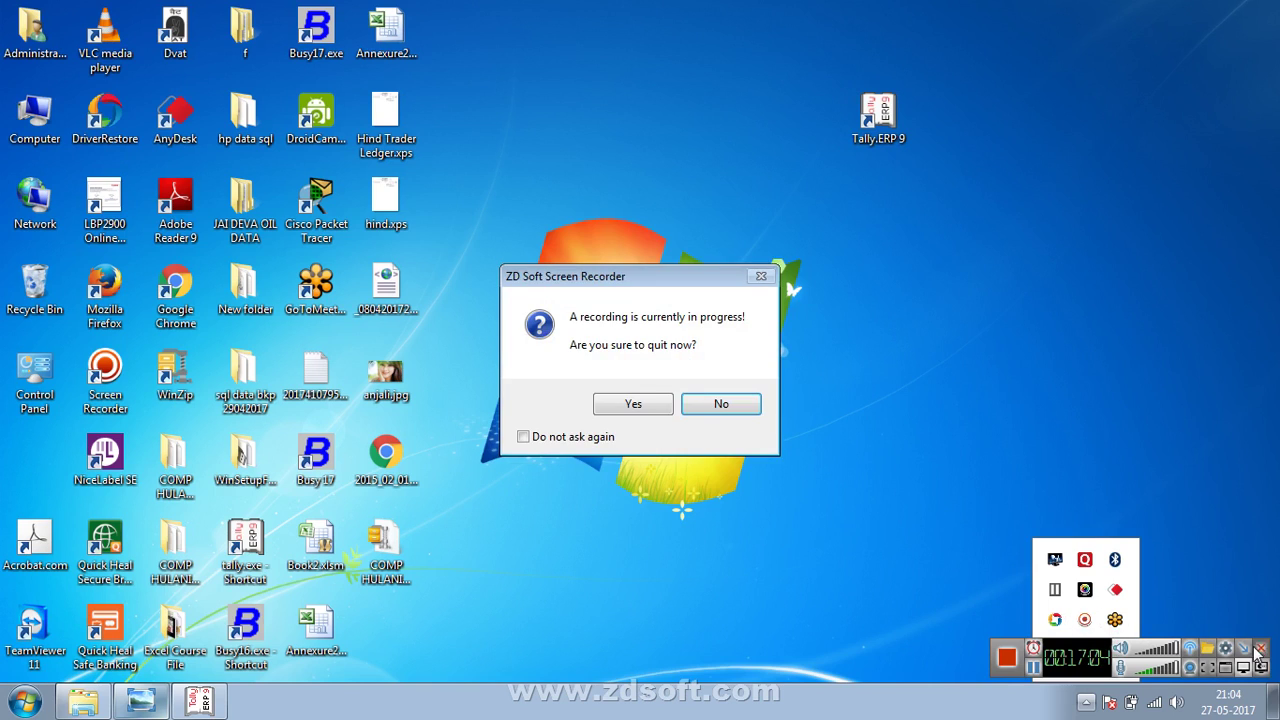